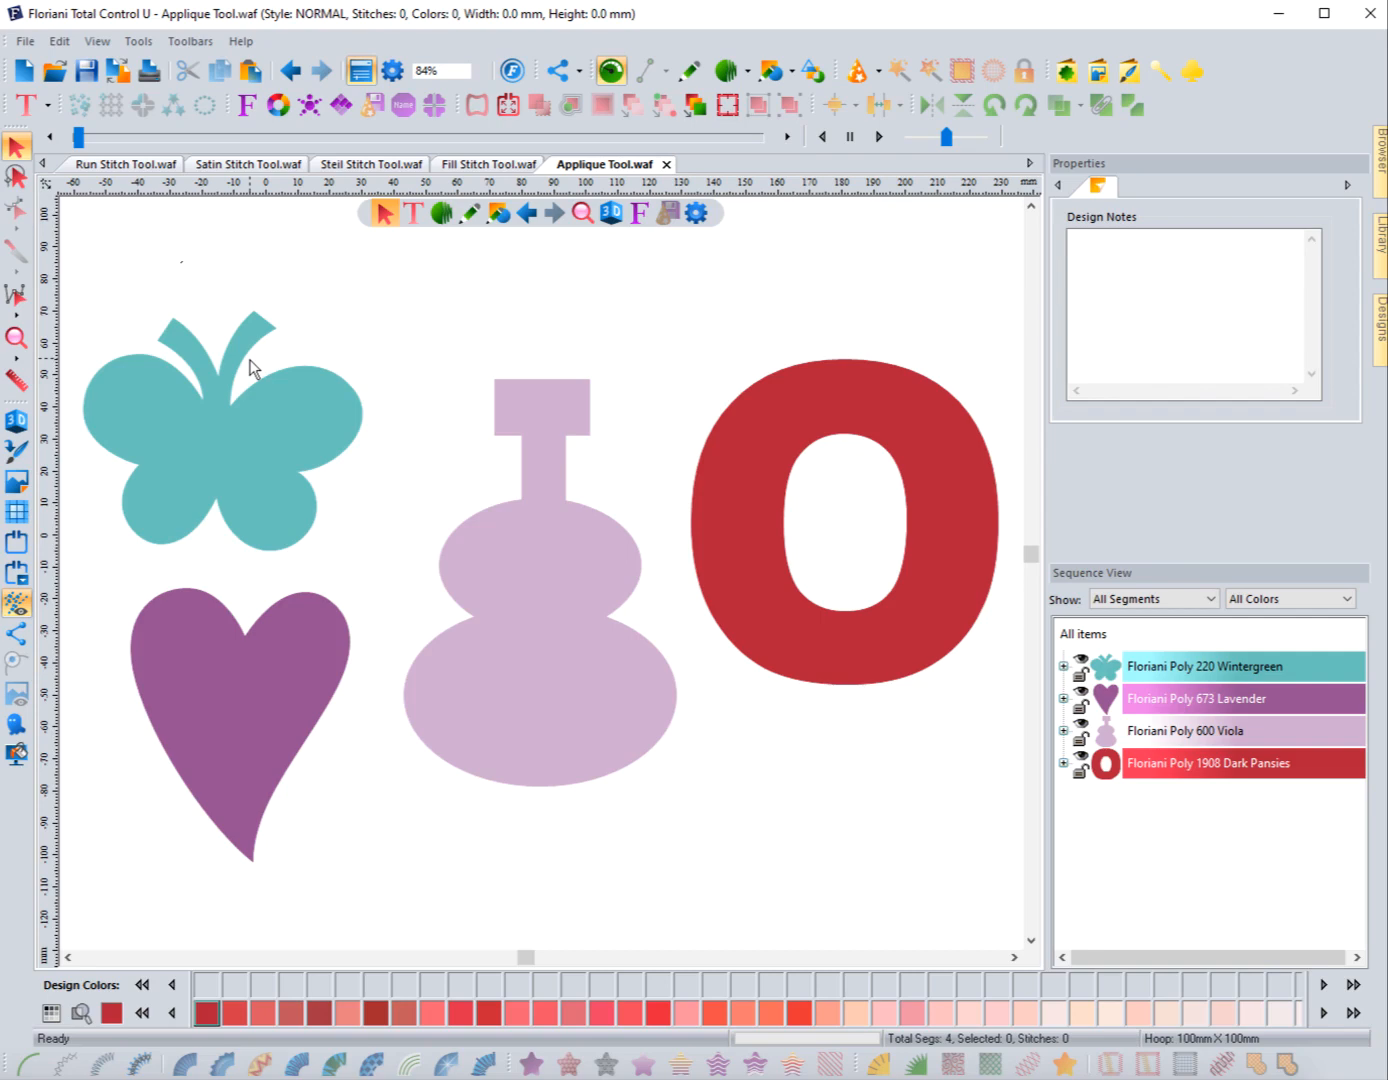
# Switch to the Run Stitch Tool.waf design and activate the Run tool with the Floriani Poly Bermuda Pink (8) thread colour
pyautogui.click(139, 169)
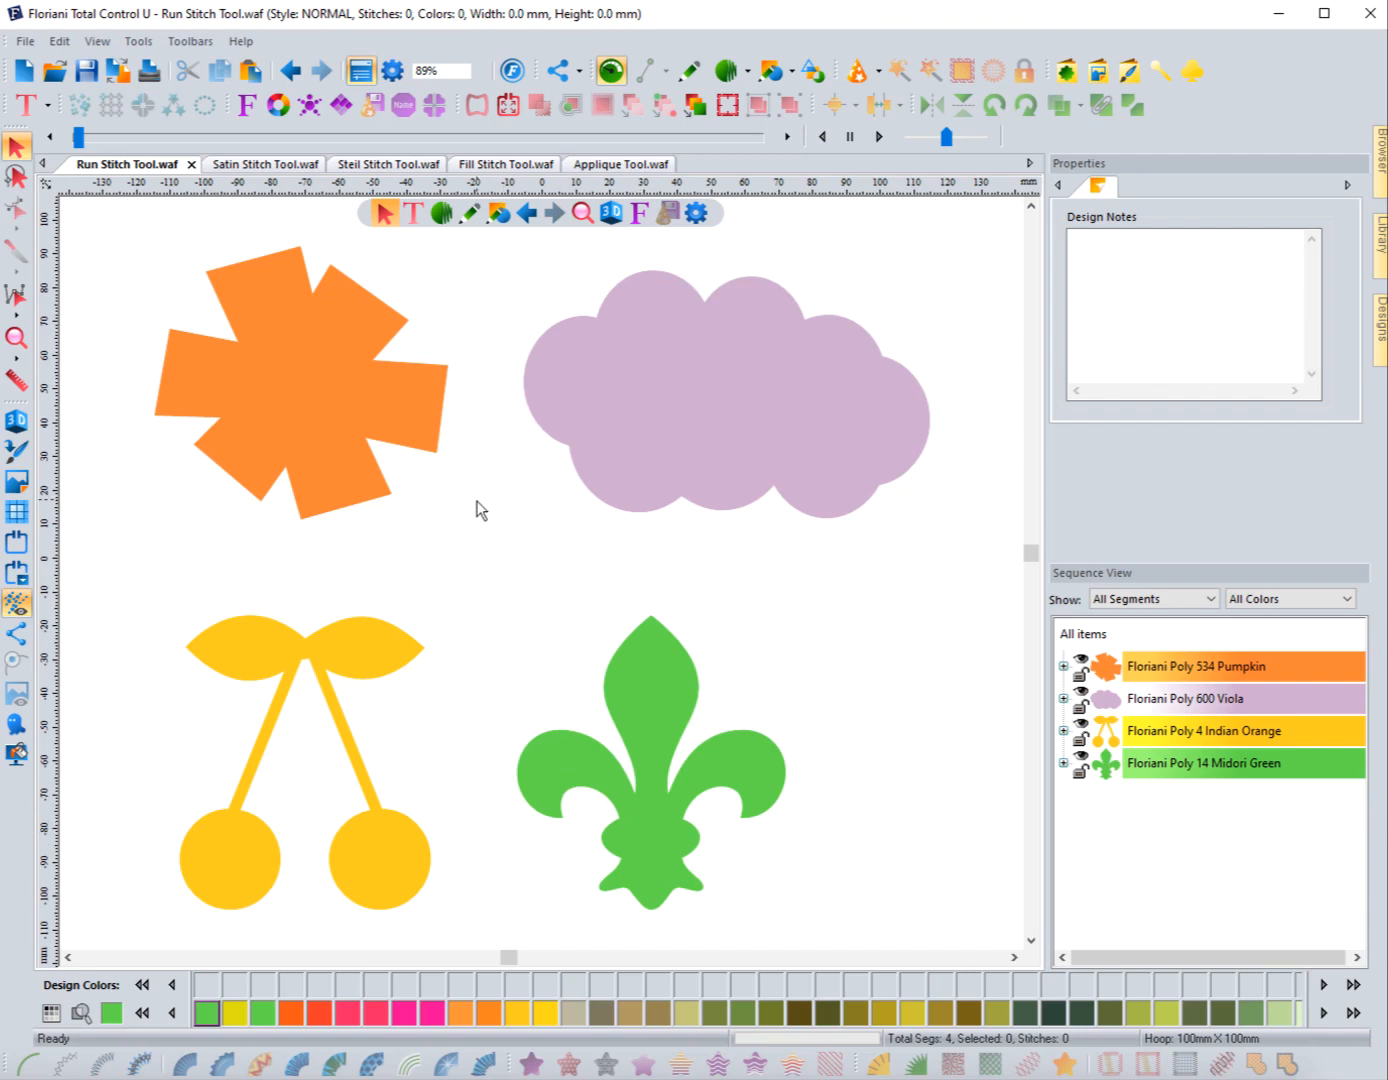
pyautogui.click(16, 337)
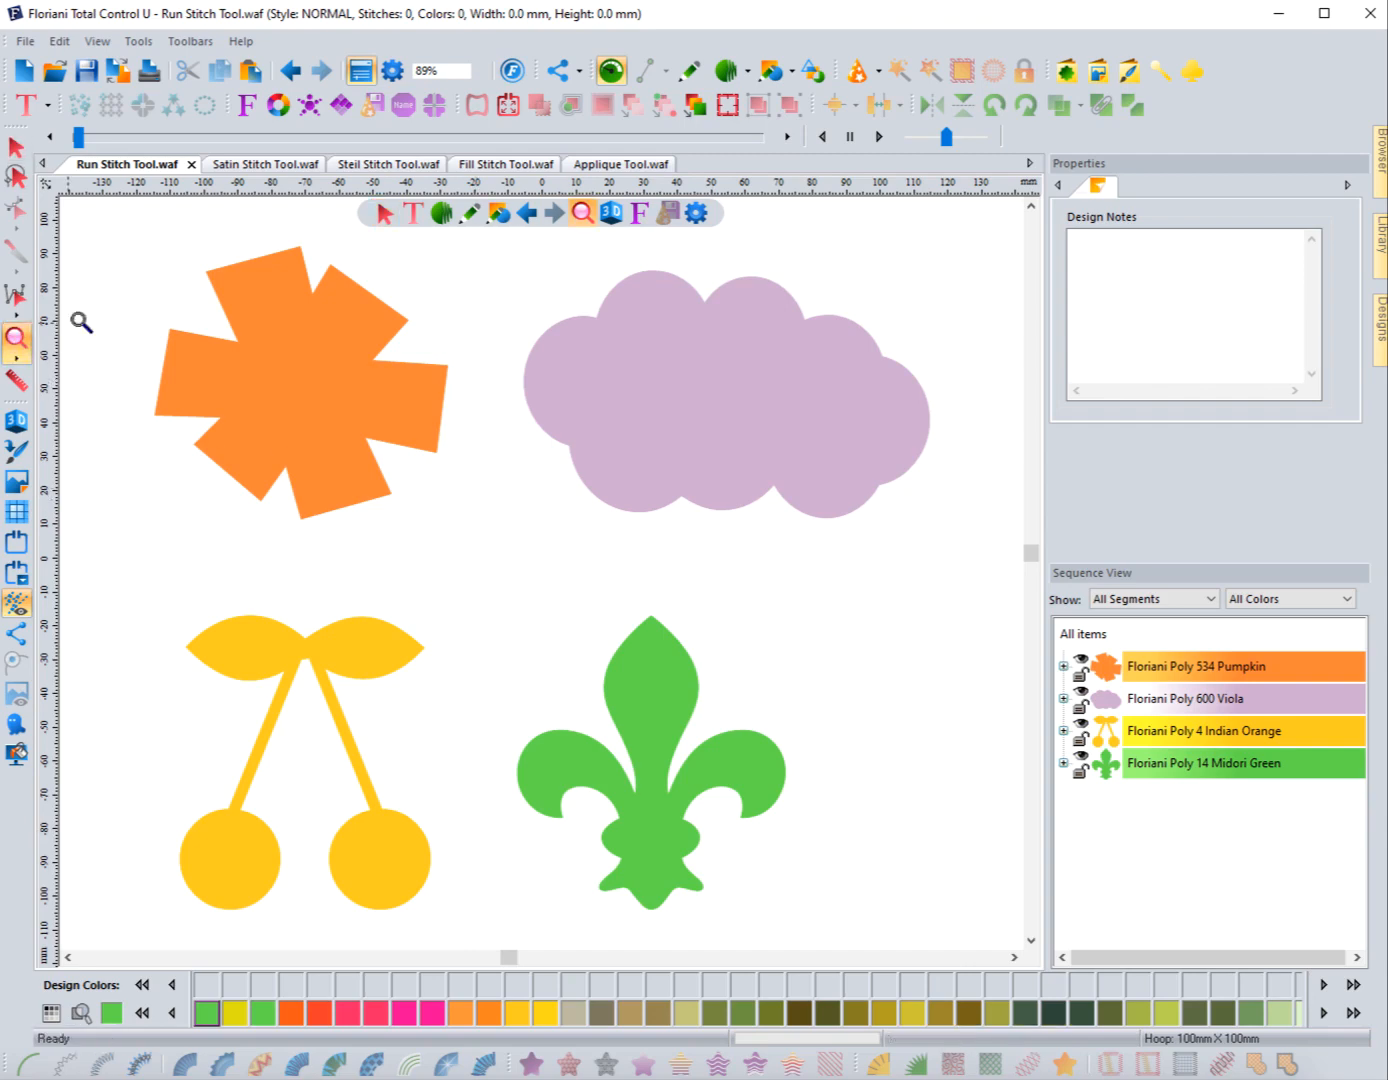
pyautogui.moveTo(111, 231); pyautogui.dragTo(447, 529)
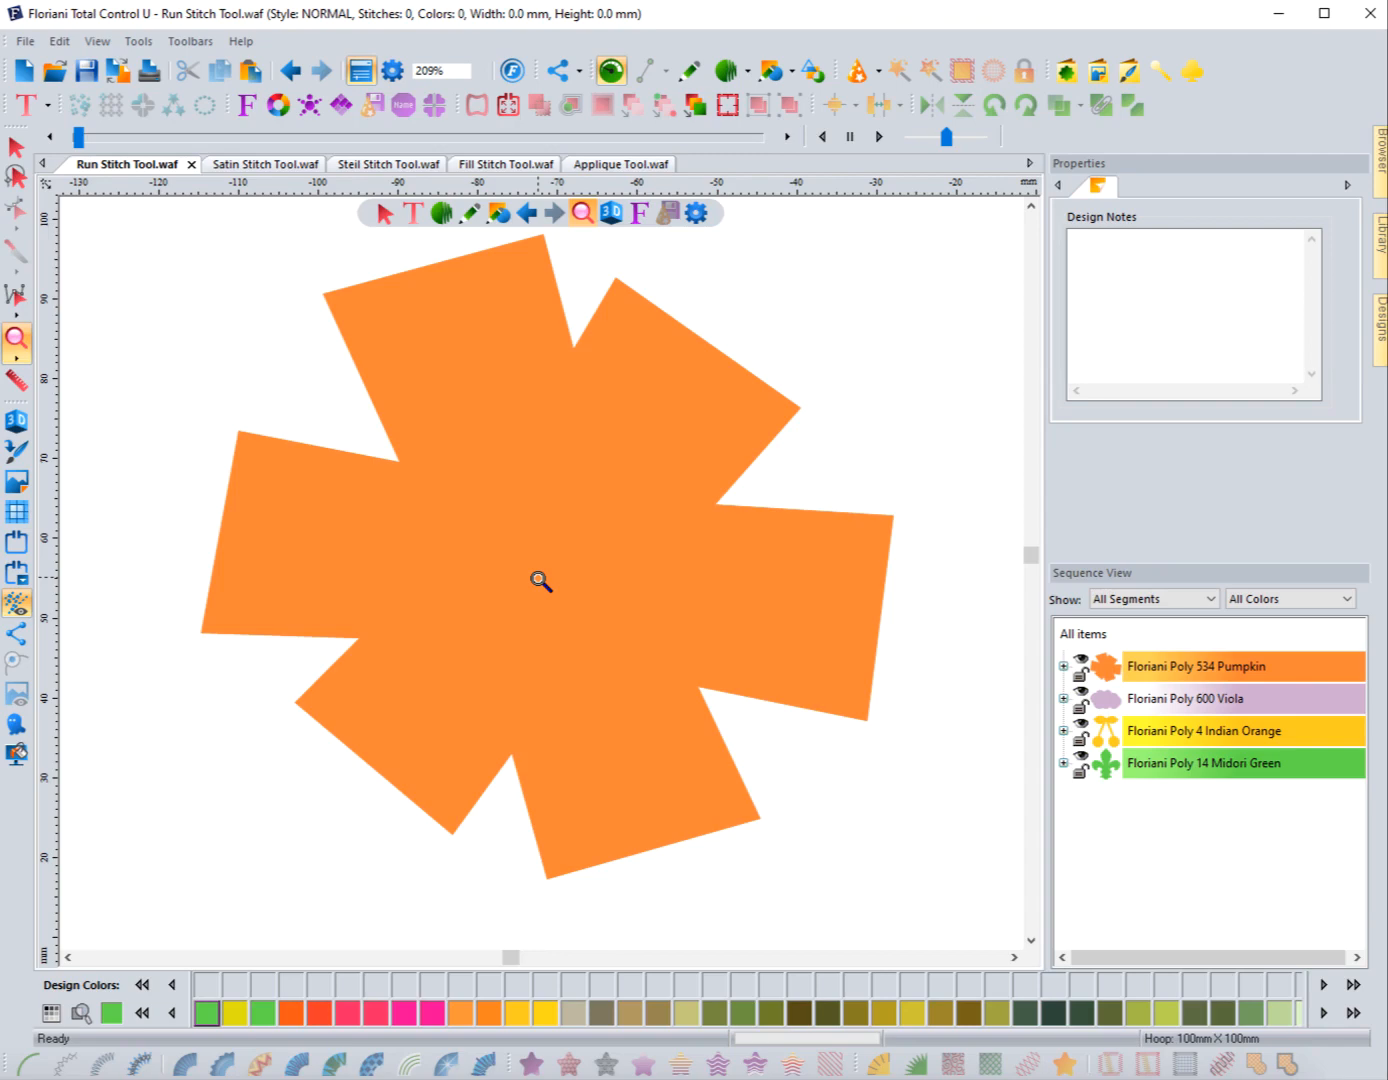
pyautogui.click(441, 213)
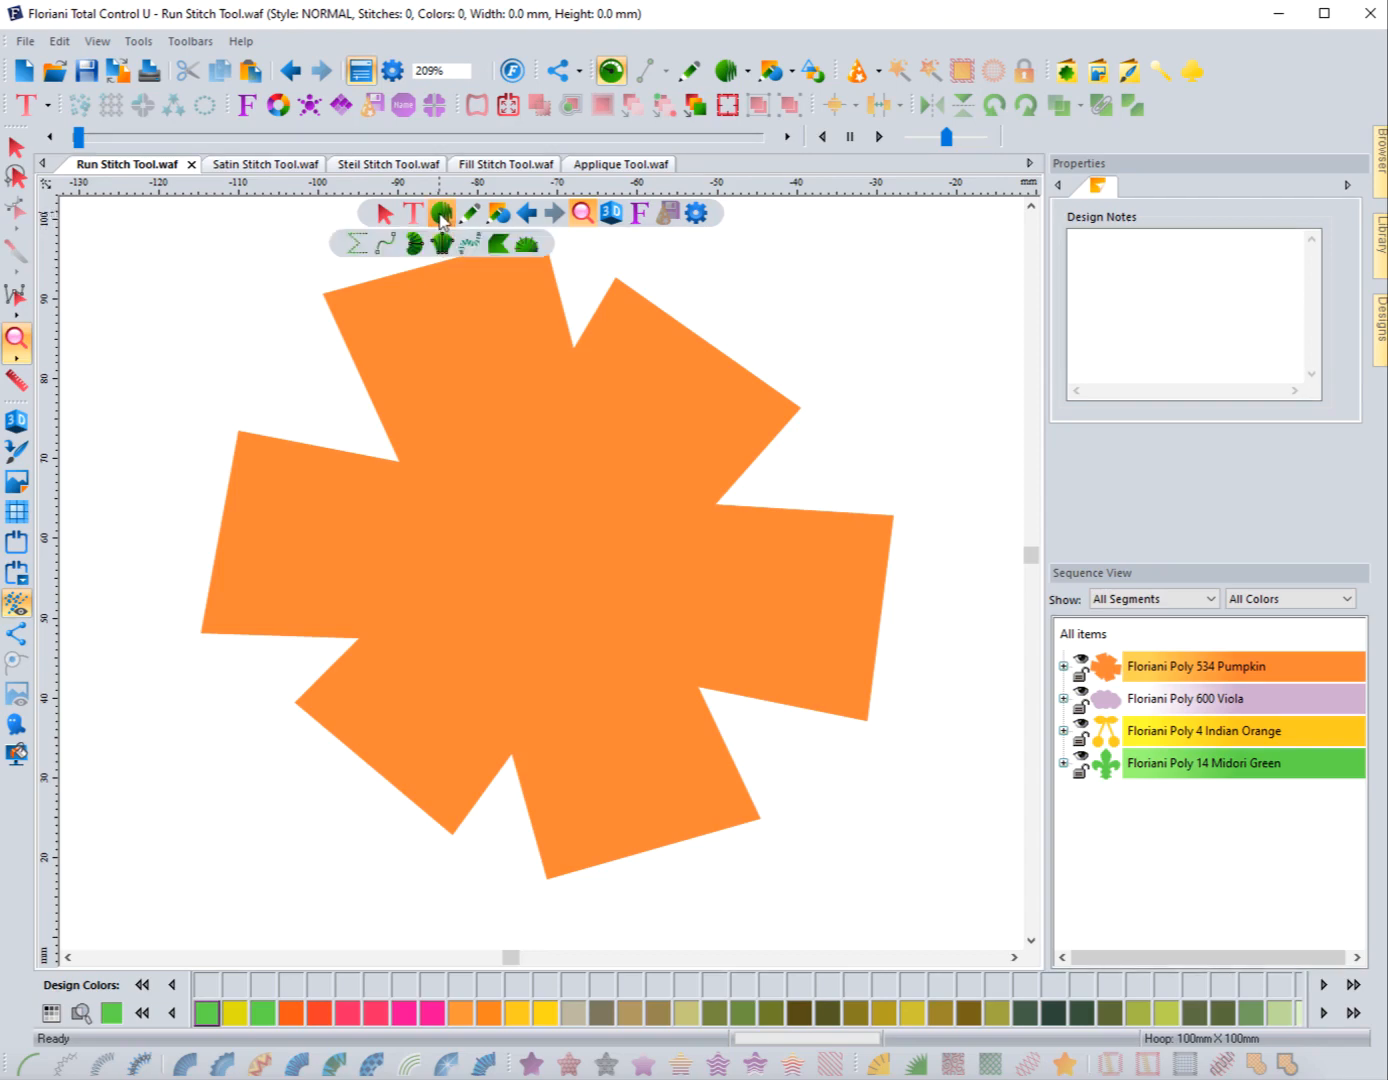
pyautogui.click(386, 246)
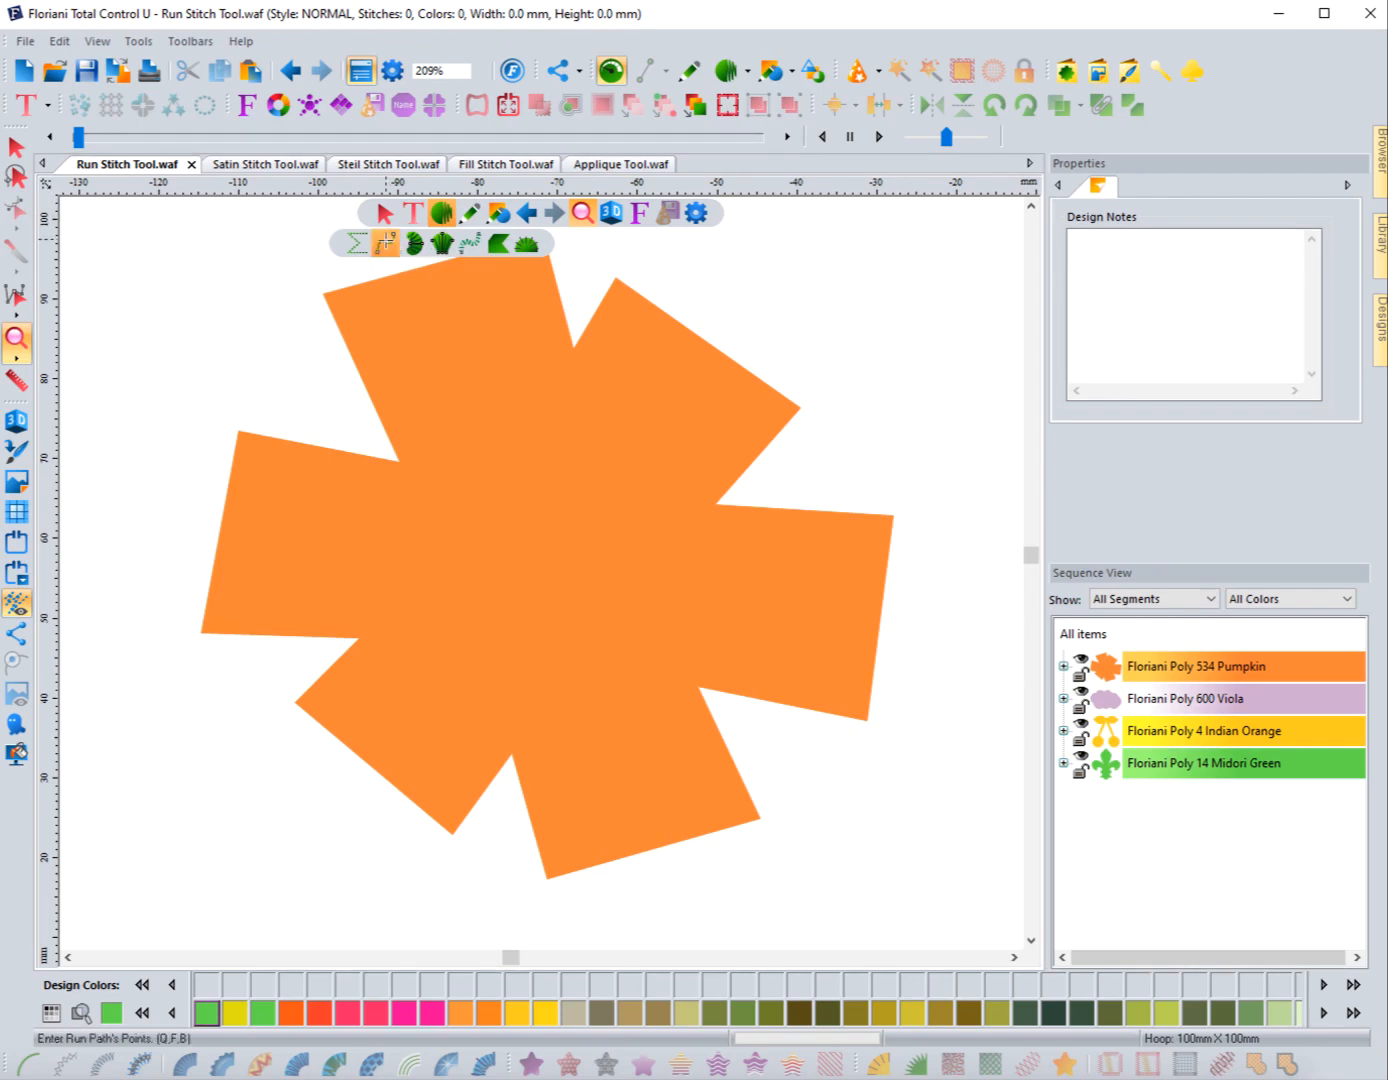
pyautogui.click(491, 1014)
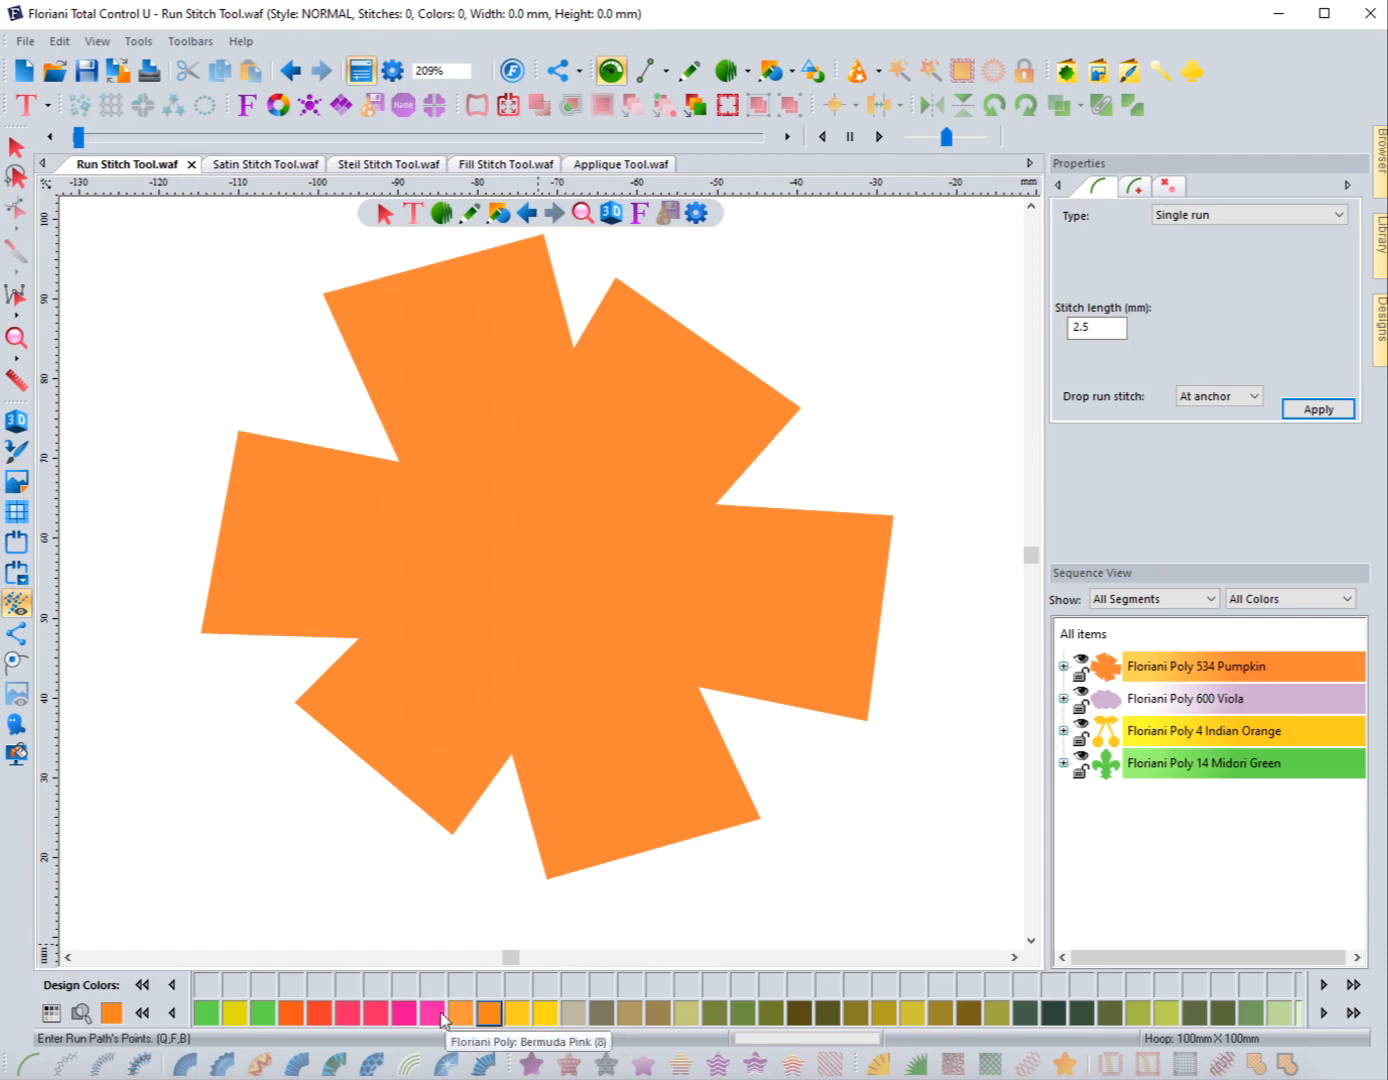
pyautogui.click(264, 1013)
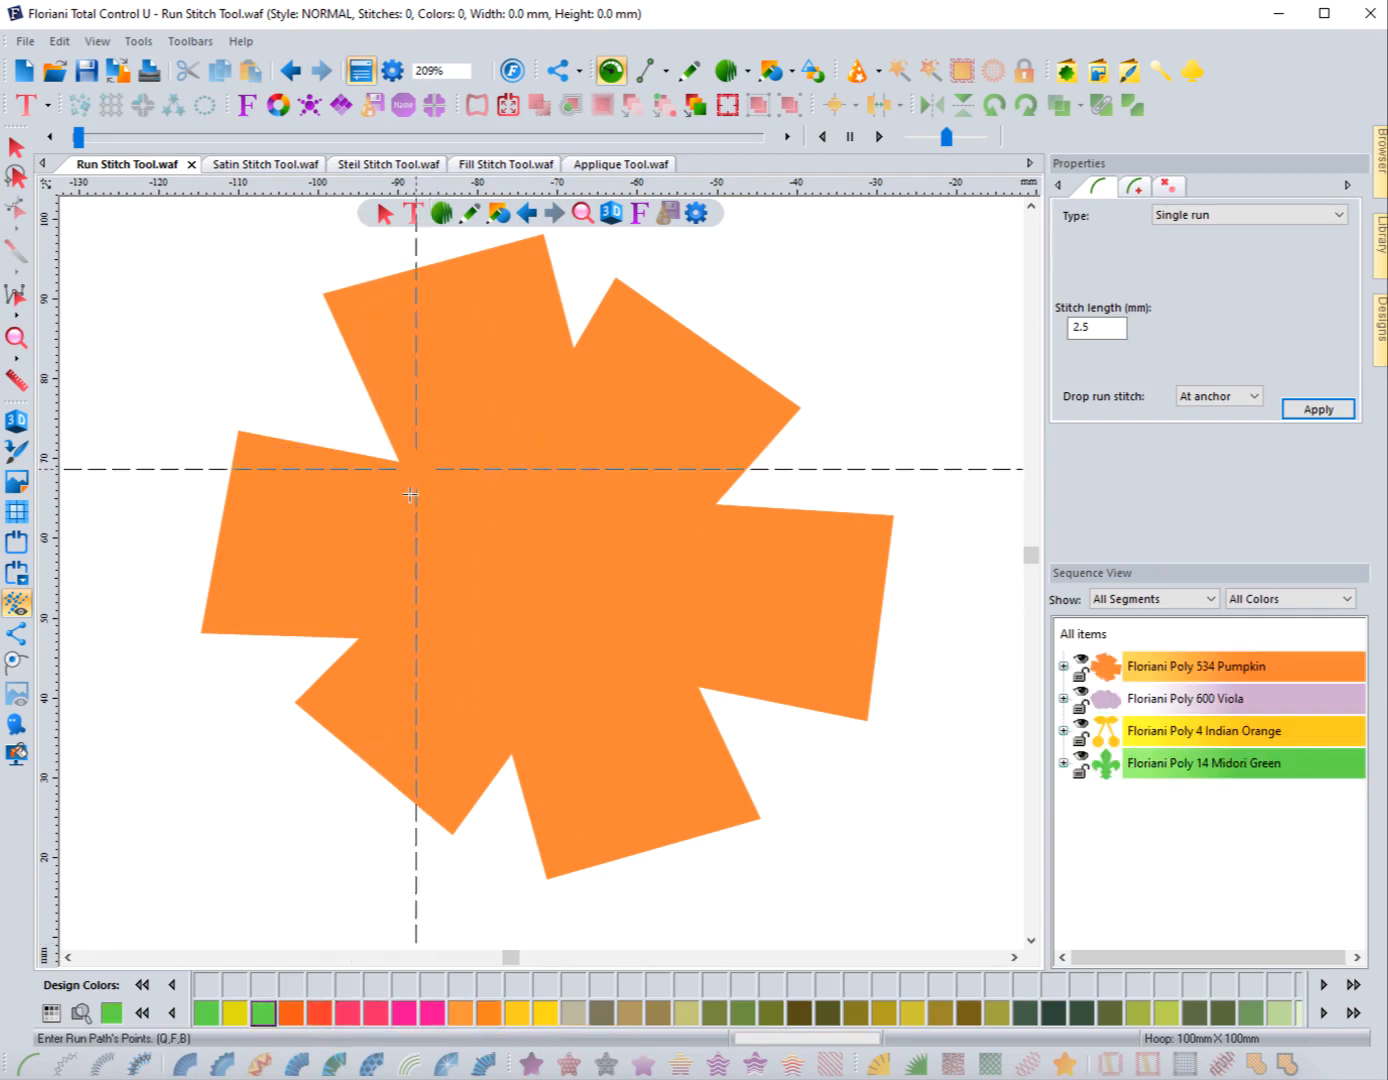
pyautogui.click(432, 1013)
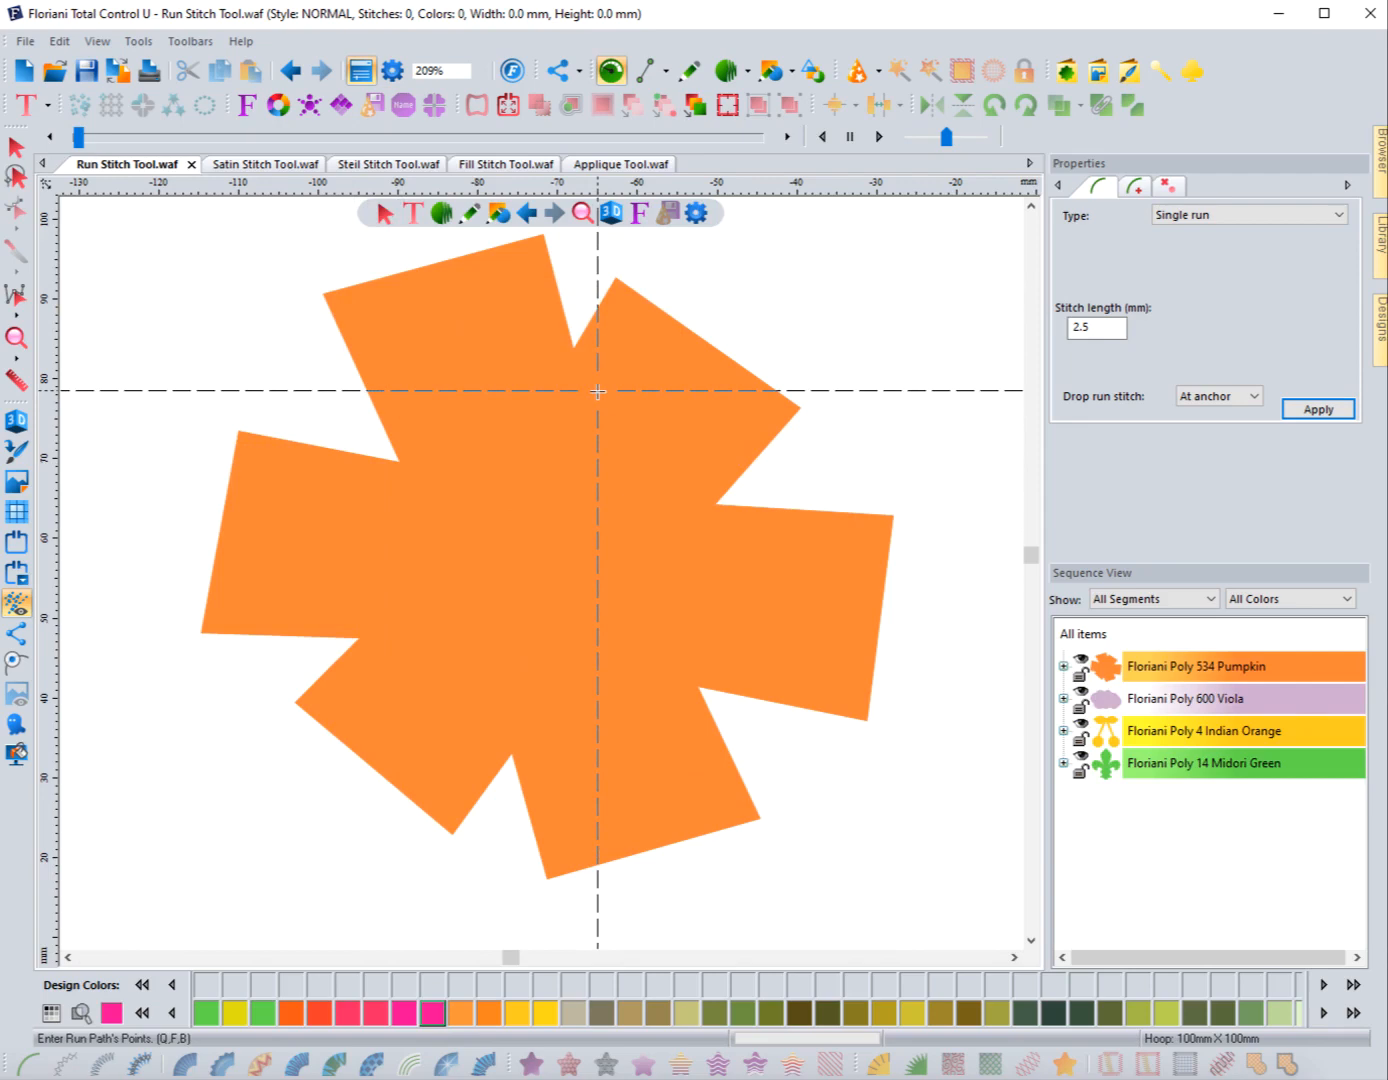
# Trace the orange six-armed shape corner by corner with straight run stitch points, and finish it as a closed outline
pyautogui.click(399, 459)
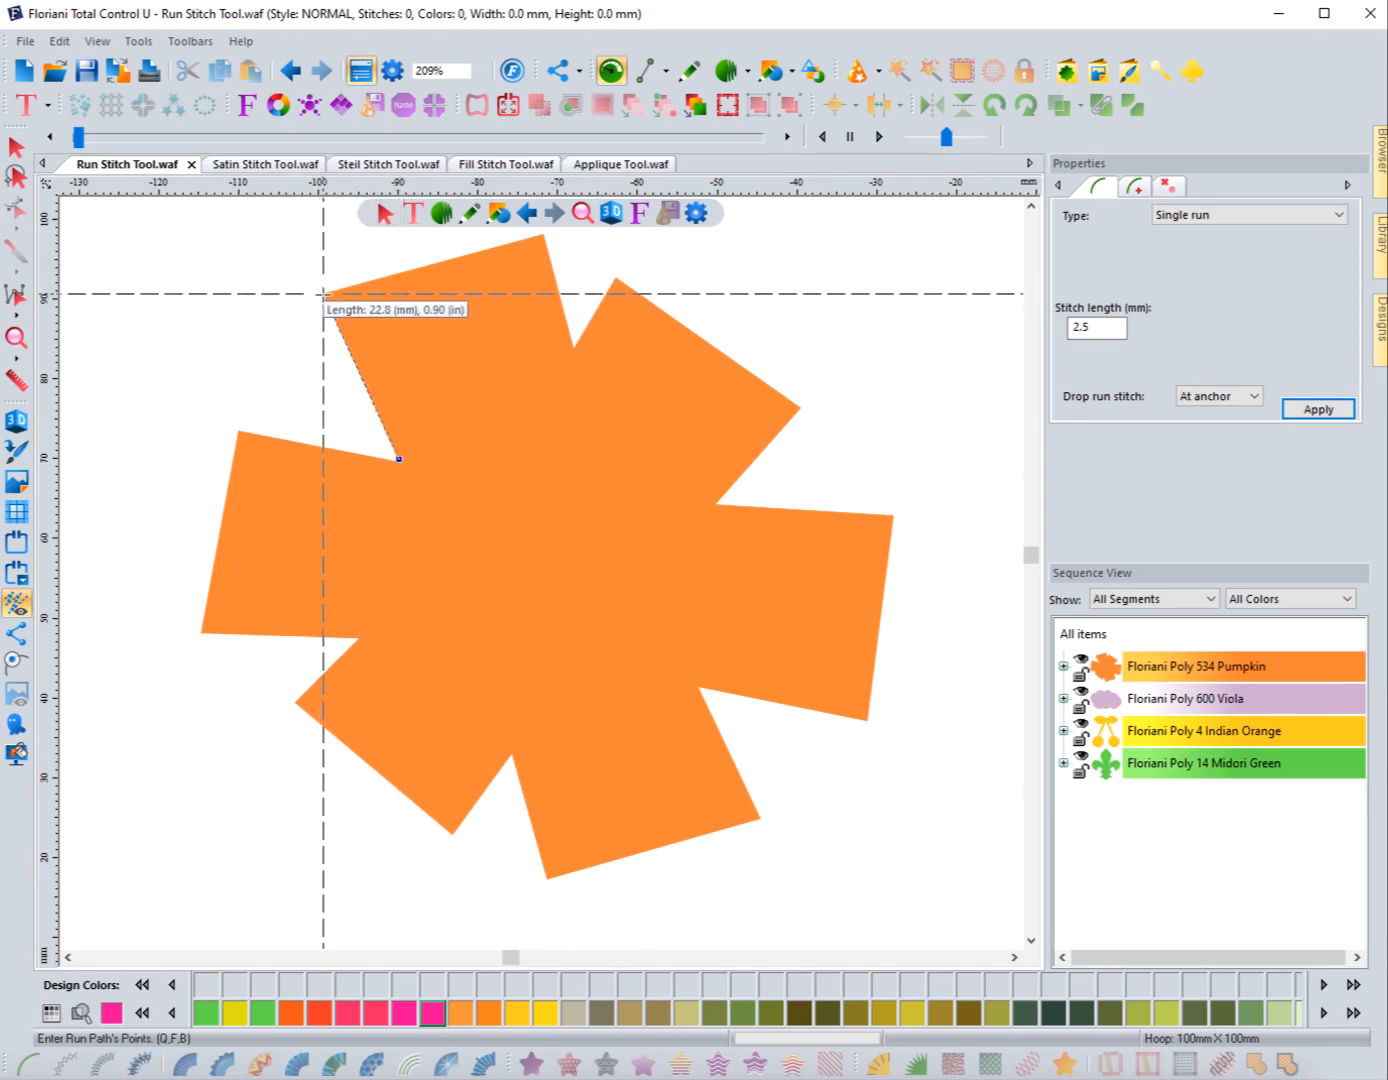
pyautogui.click(323, 293)
pyautogui.click(544, 234)
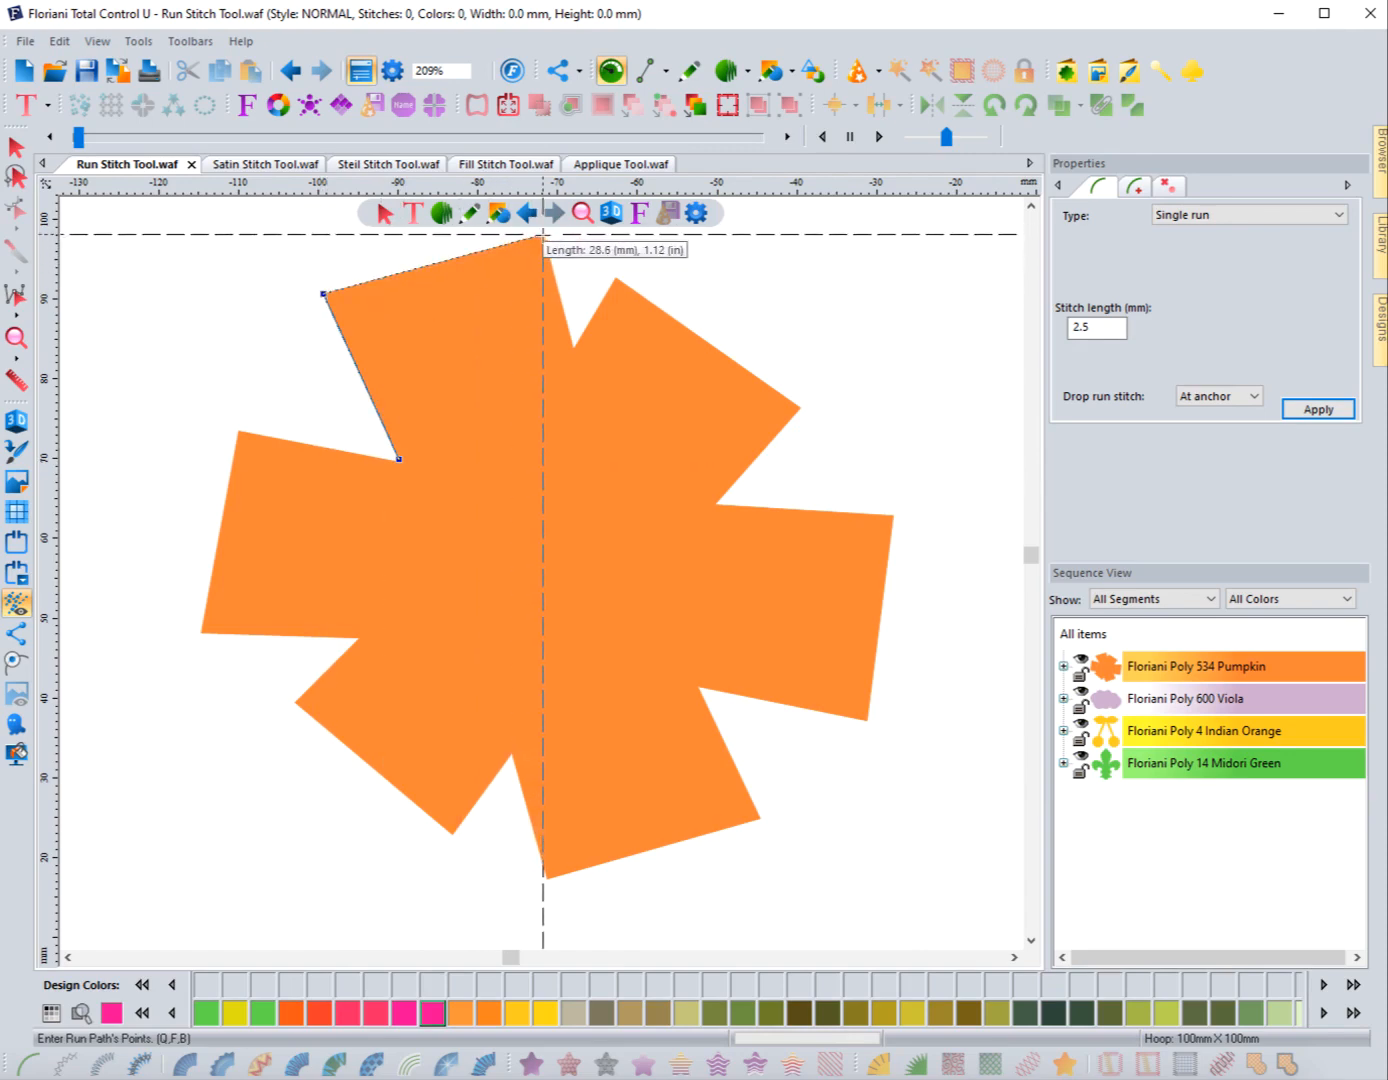
pyautogui.click(573, 347)
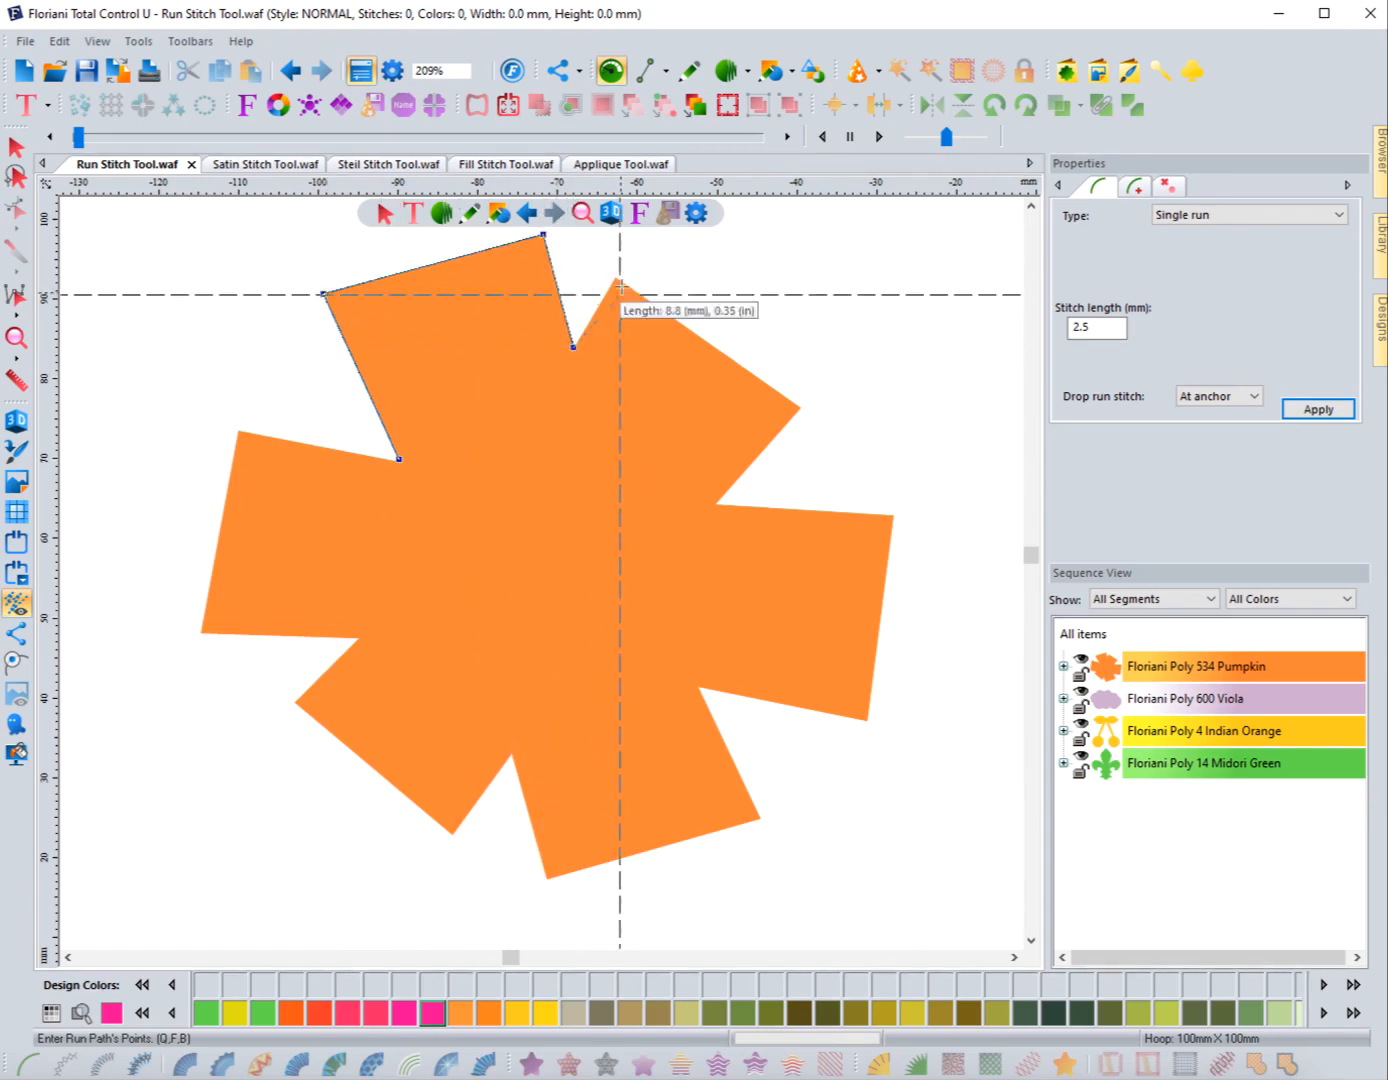
pyautogui.click(615, 279)
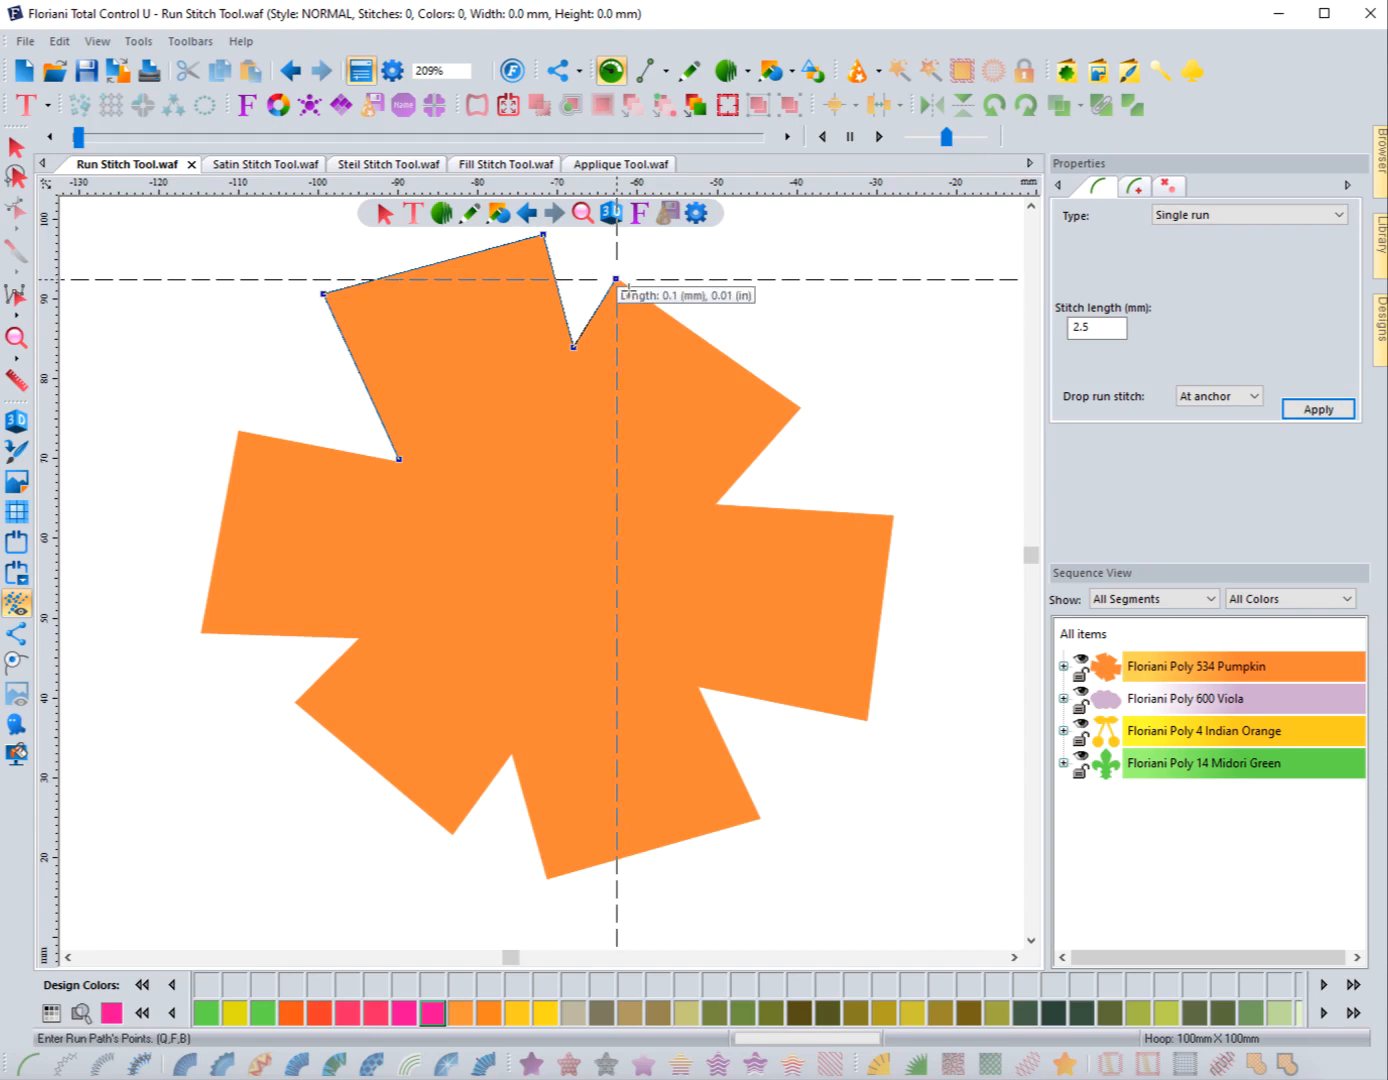
pyautogui.click(798, 405)
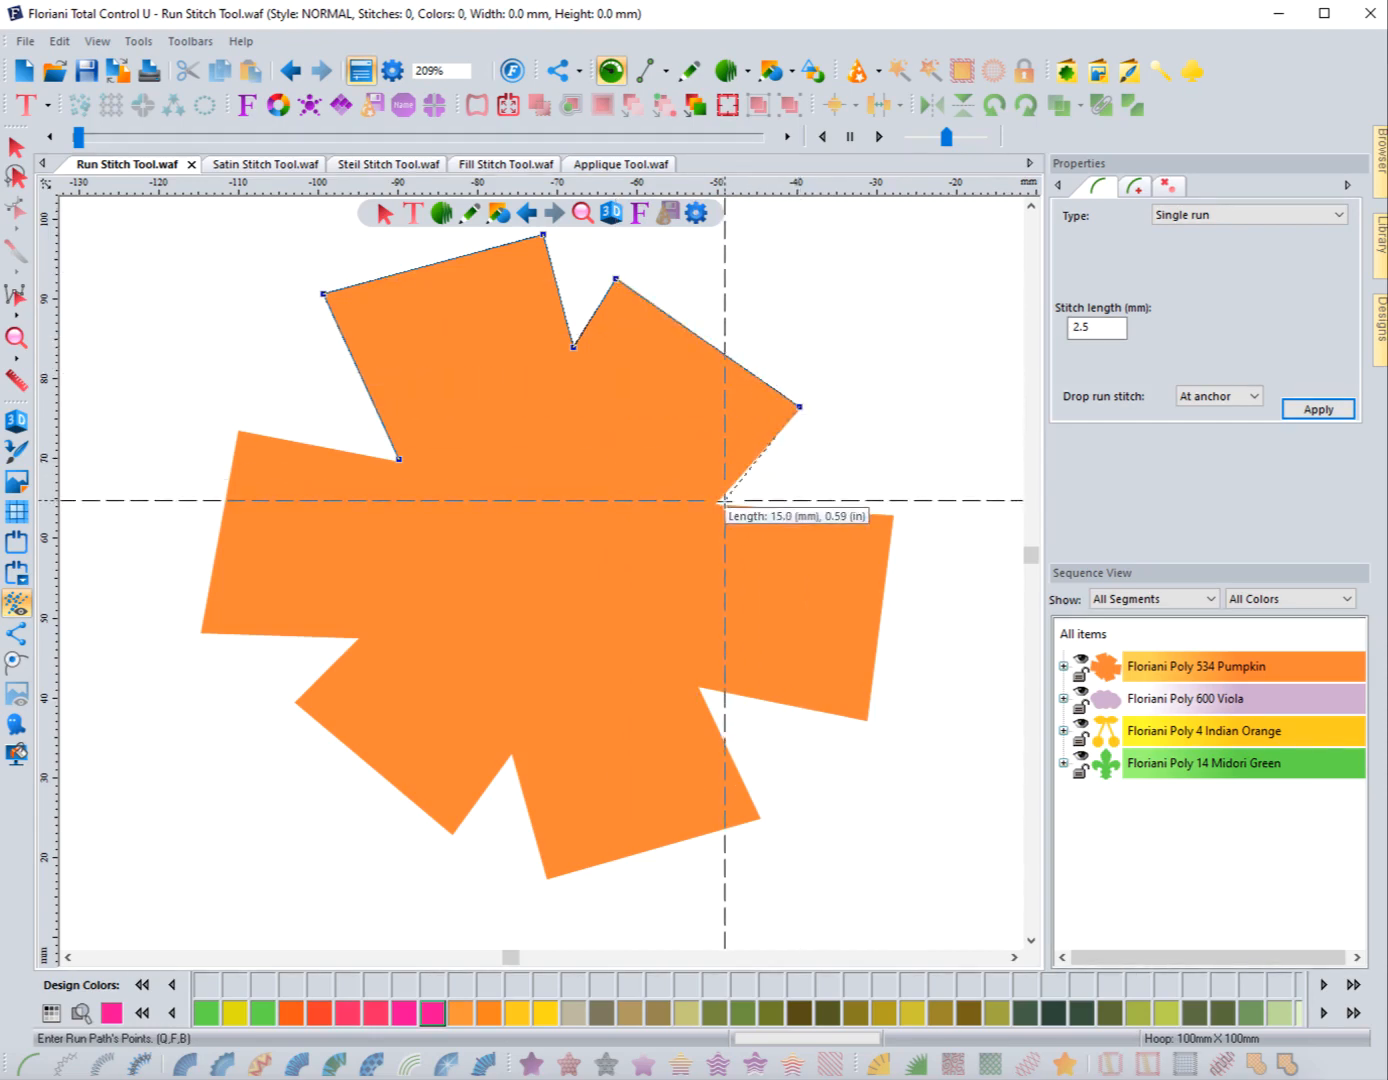
pyautogui.click(717, 503)
pyautogui.click(892, 515)
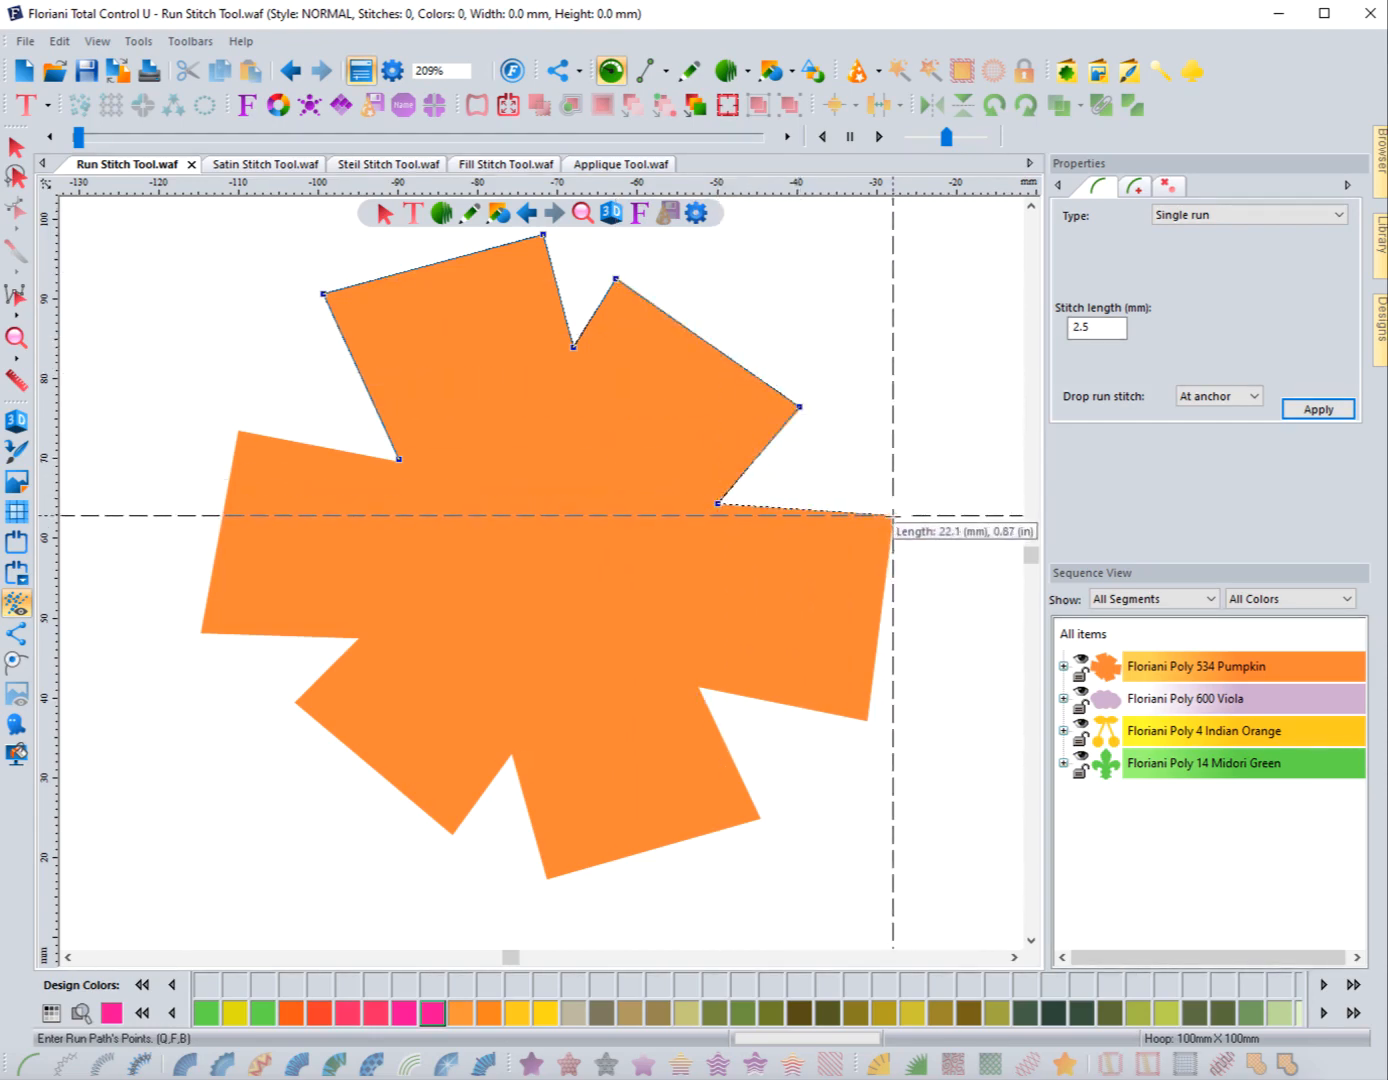
pyautogui.click(866, 718)
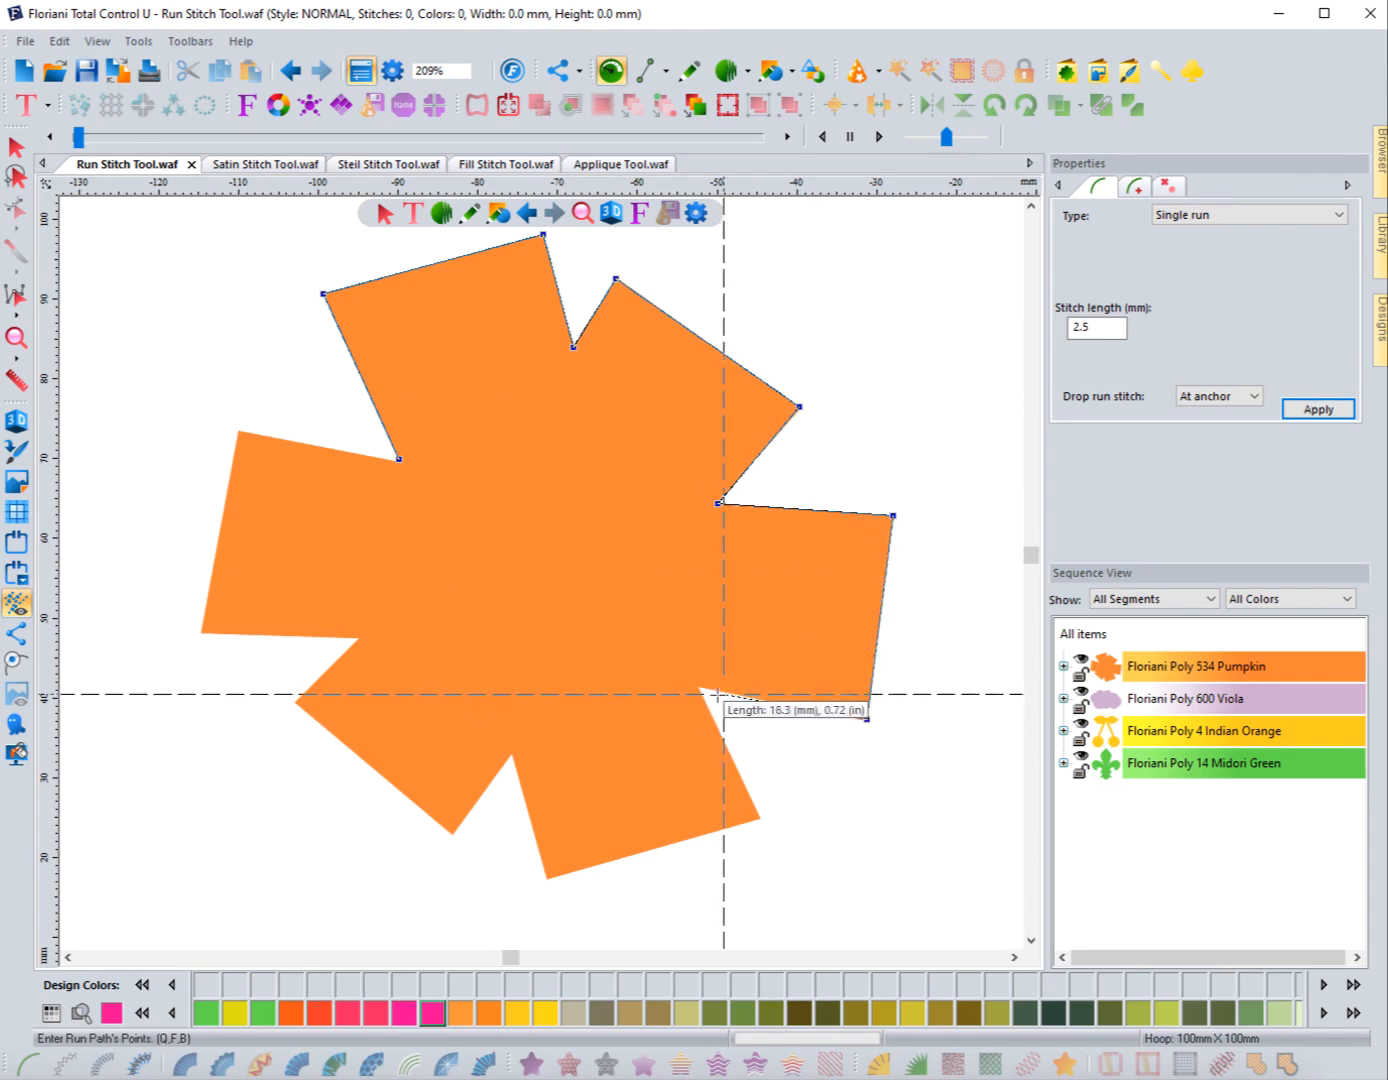
pyautogui.click(701, 687)
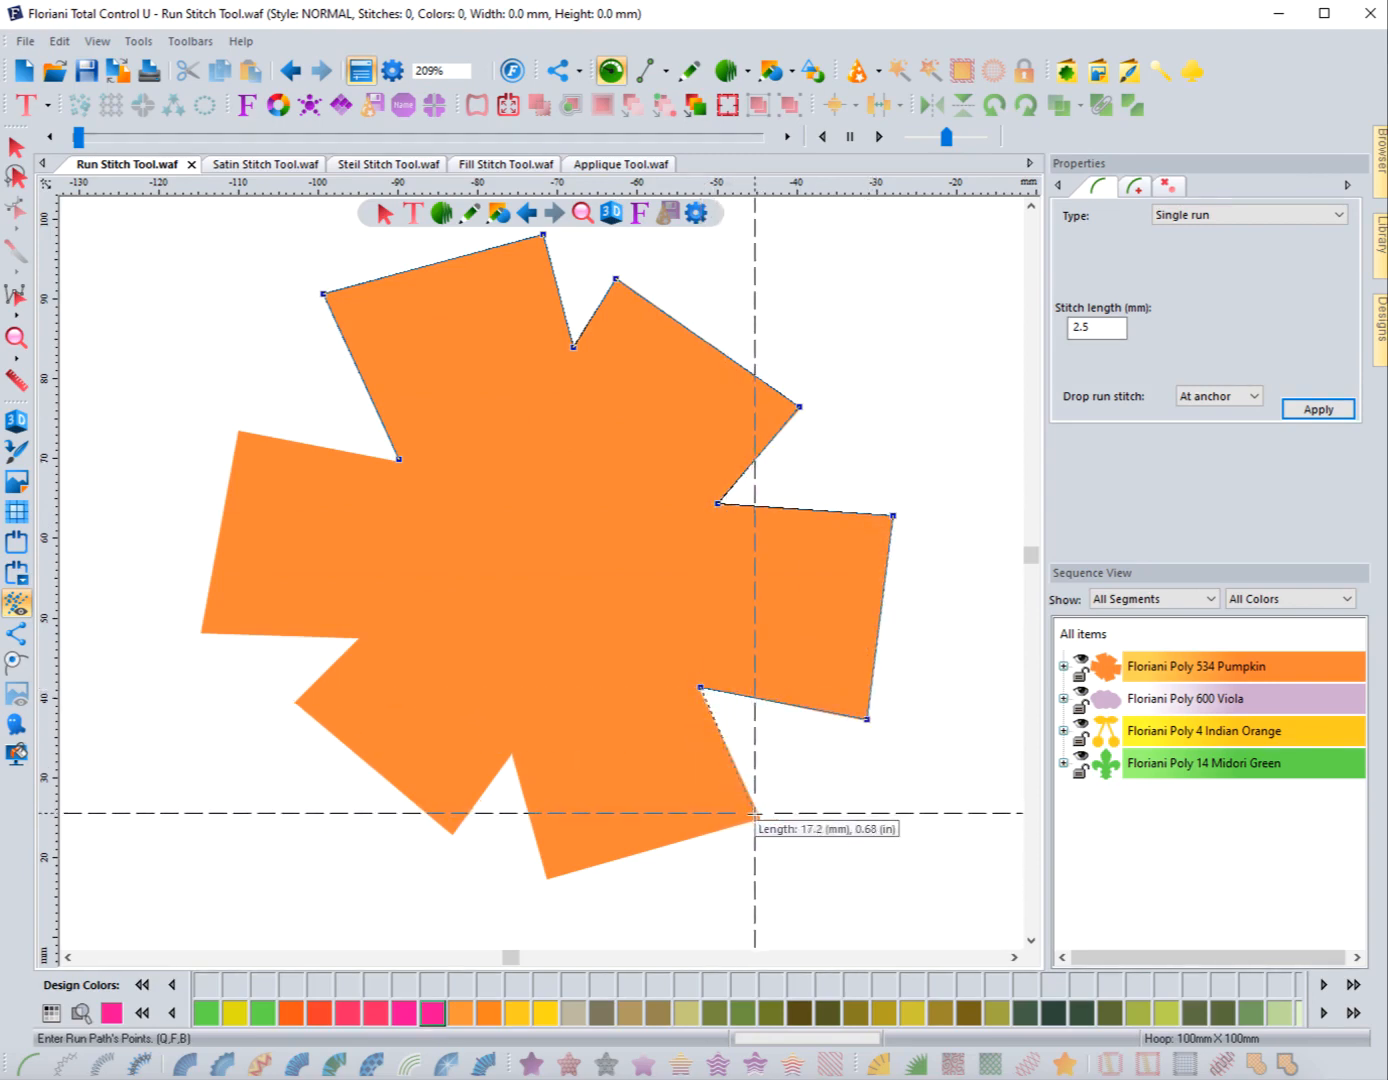
pyautogui.click(759, 816)
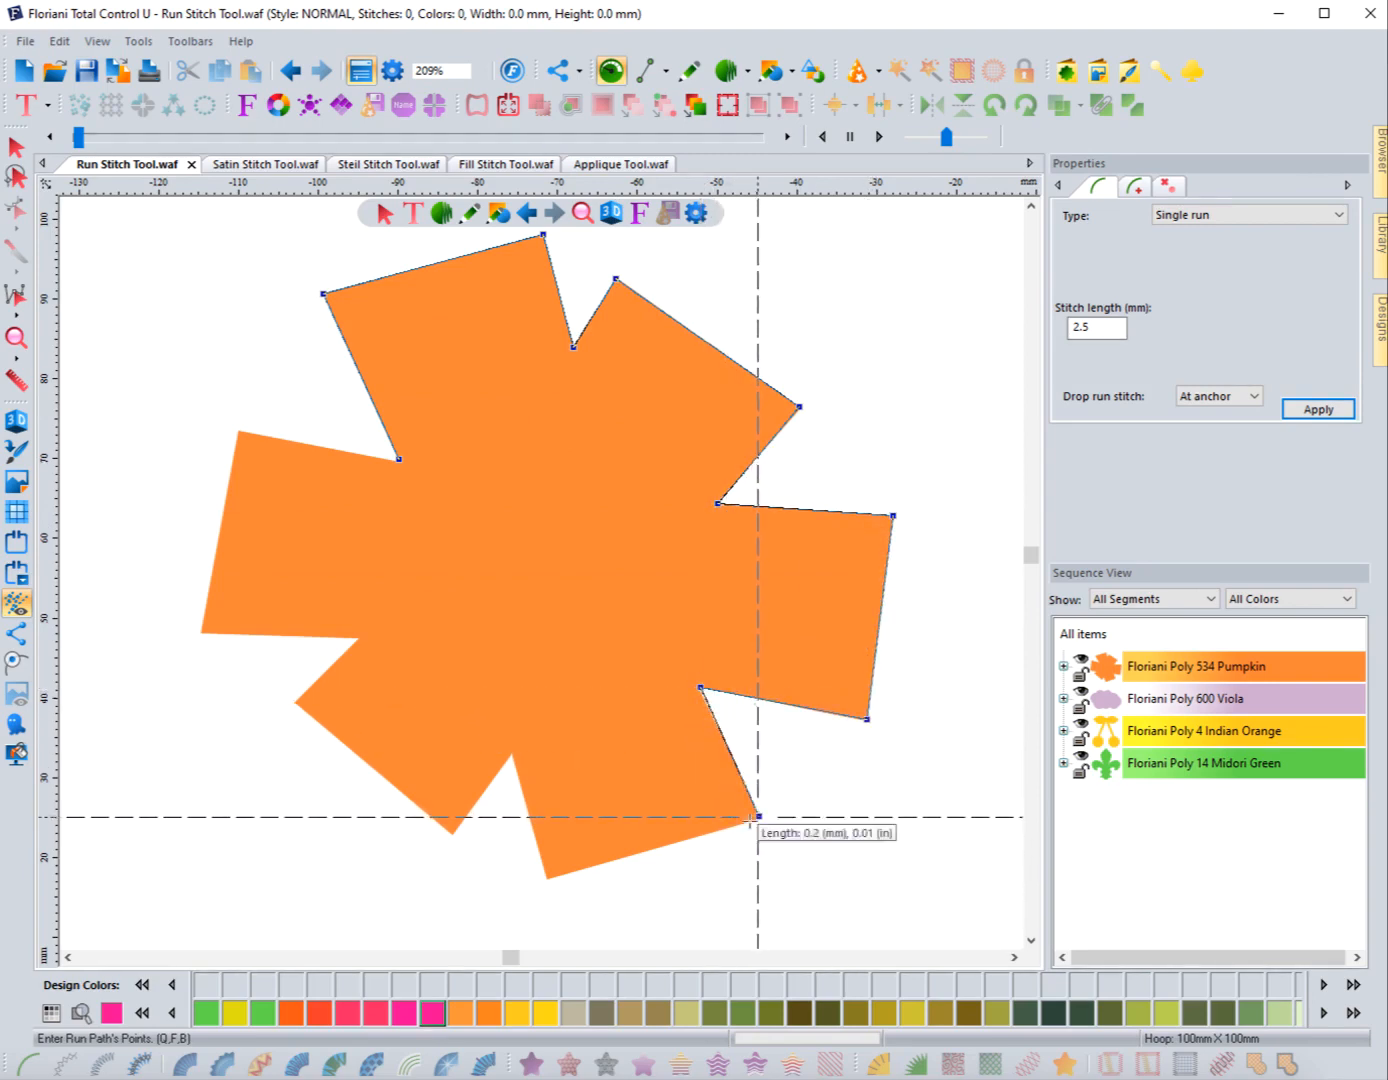
pyautogui.click(547, 878)
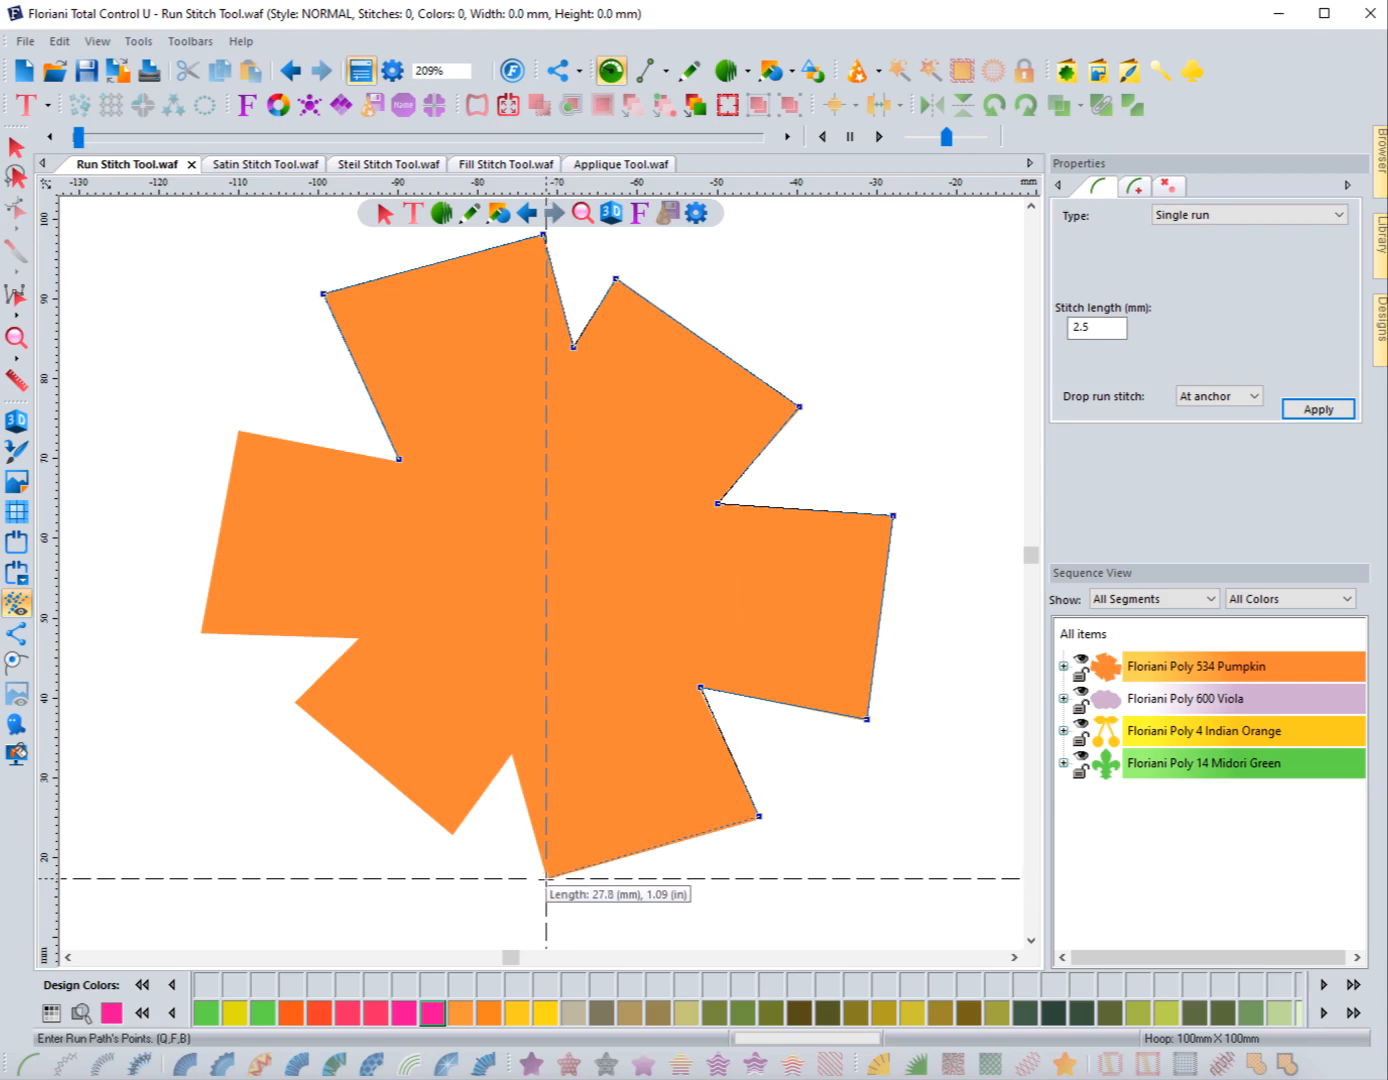
pyautogui.click(512, 752)
pyautogui.click(455, 832)
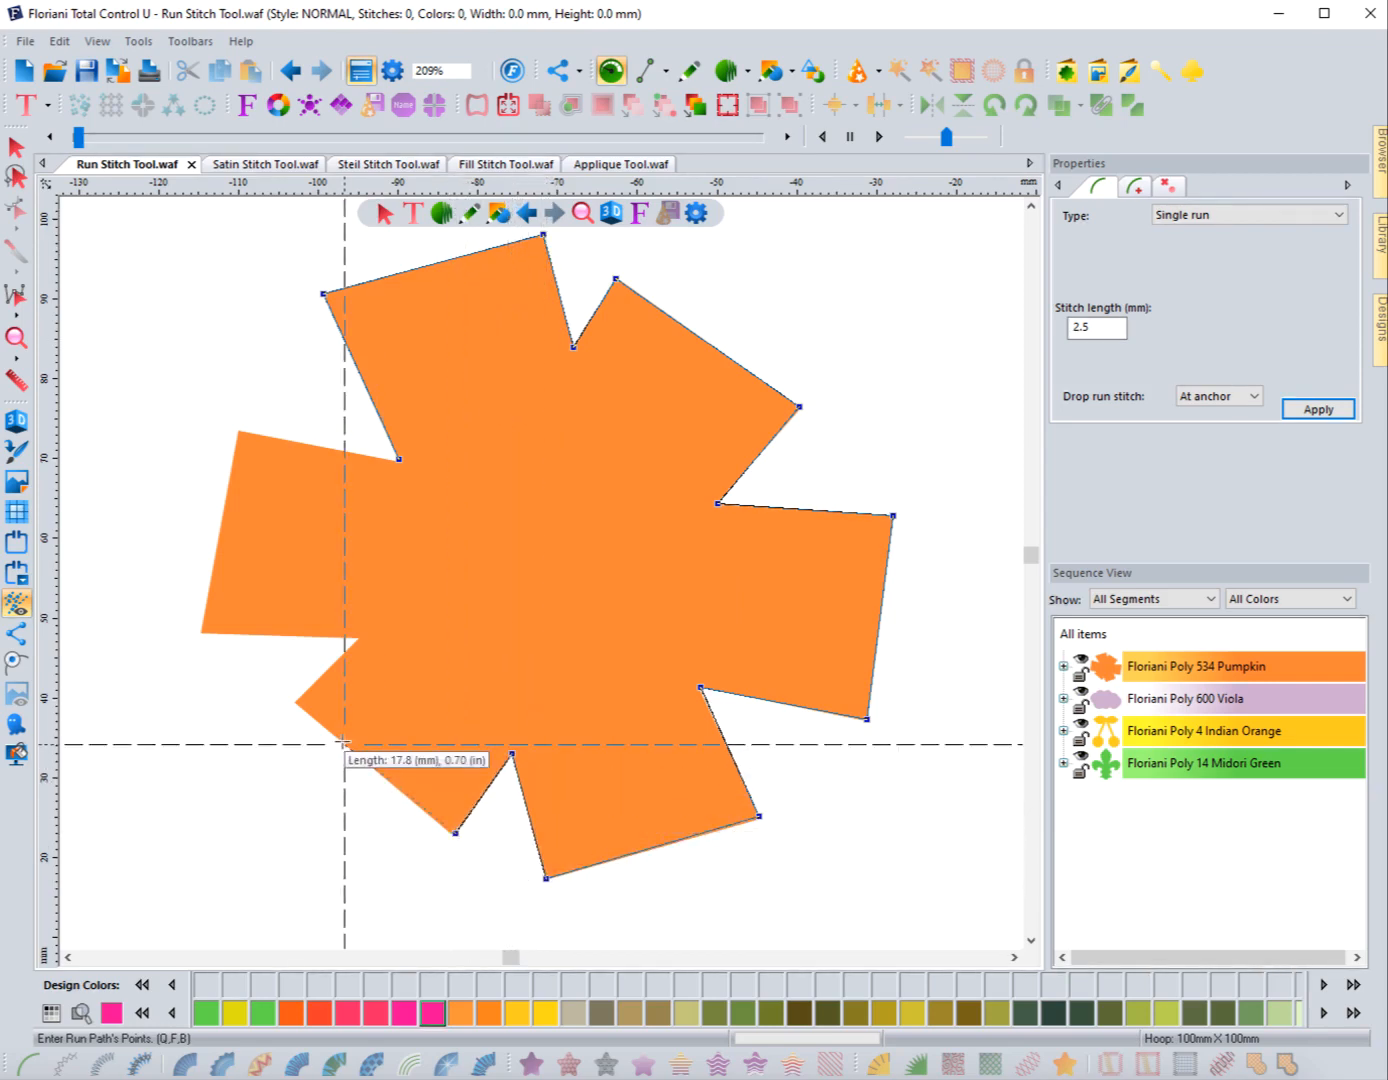
pyautogui.click(298, 704)
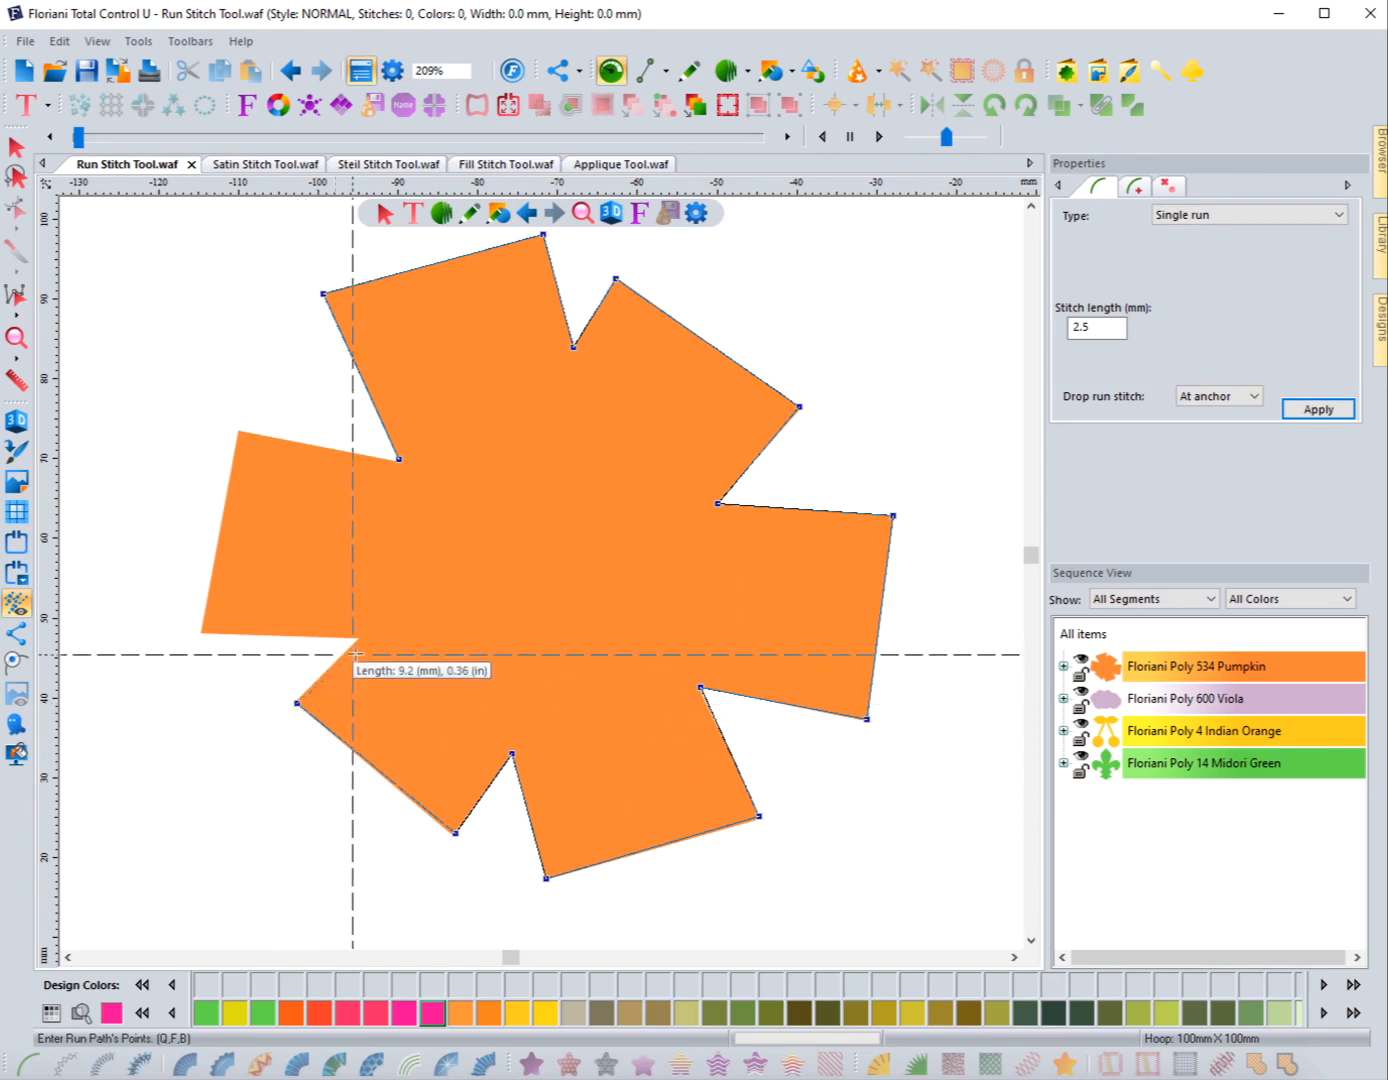
pyautogui.click(358, 637)
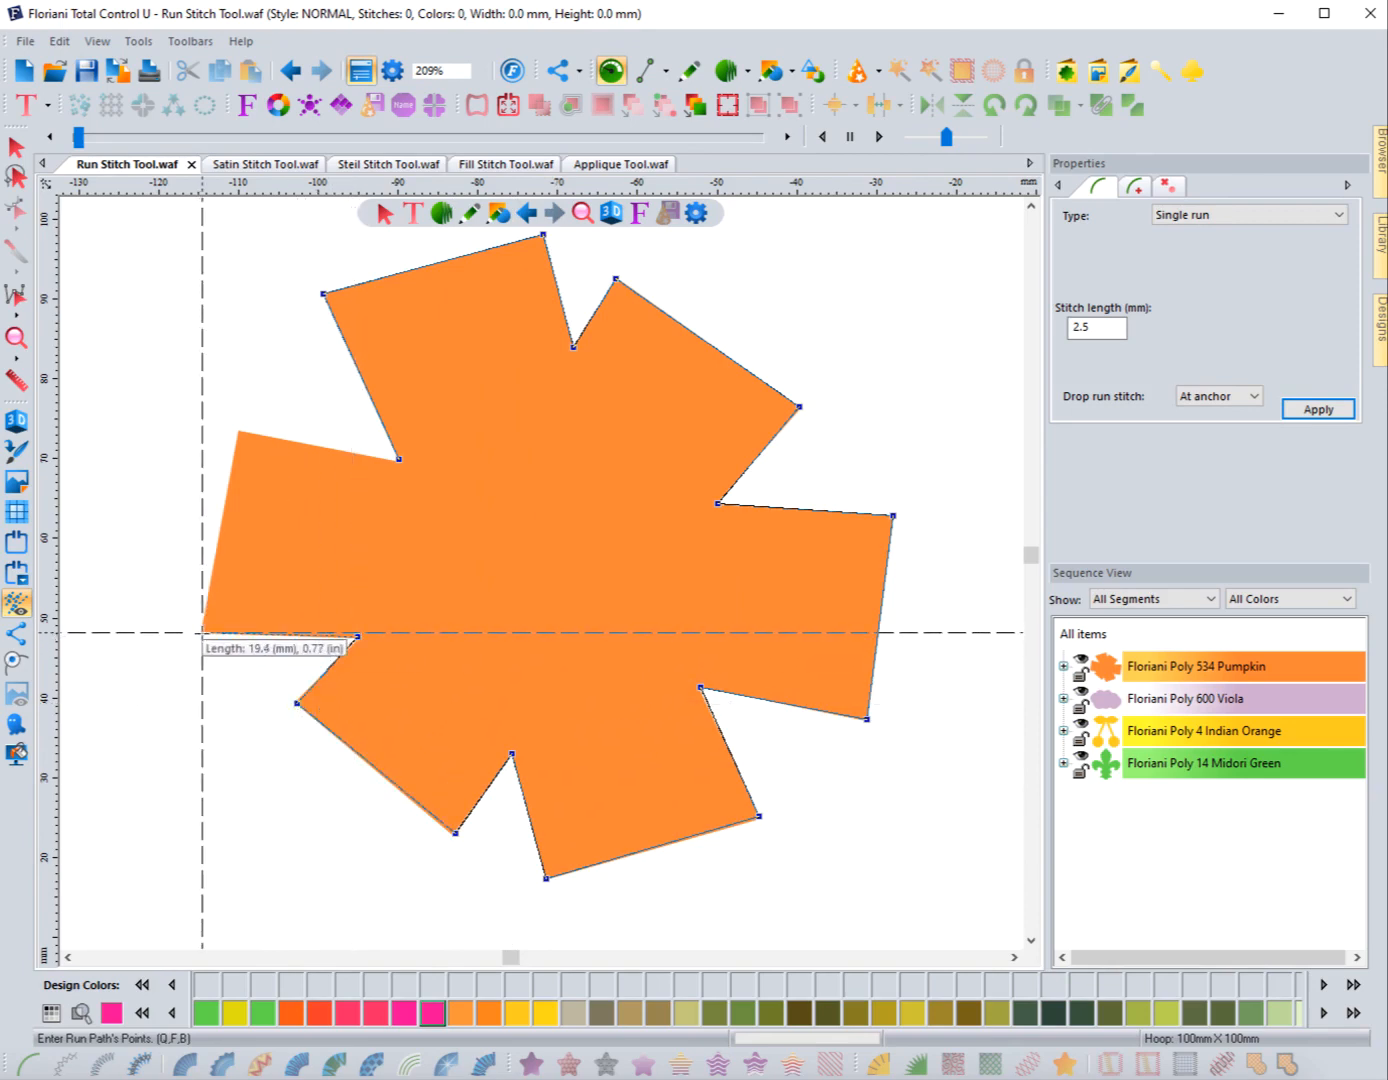
pyautogui.click(203, 632)
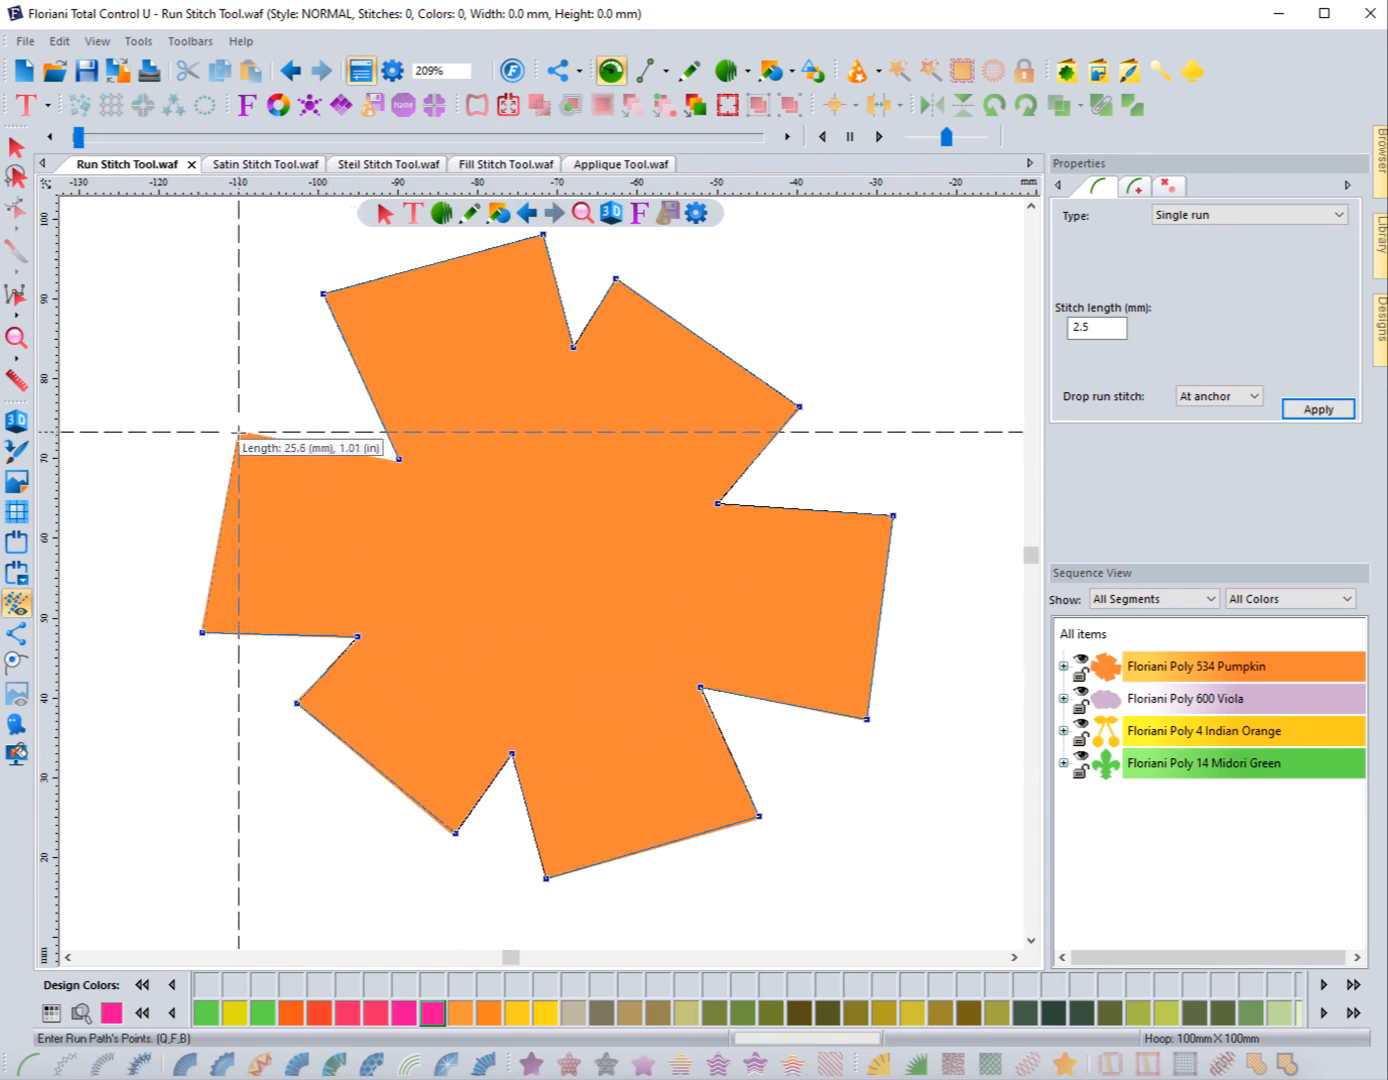
pyautogui.click(239, 433)
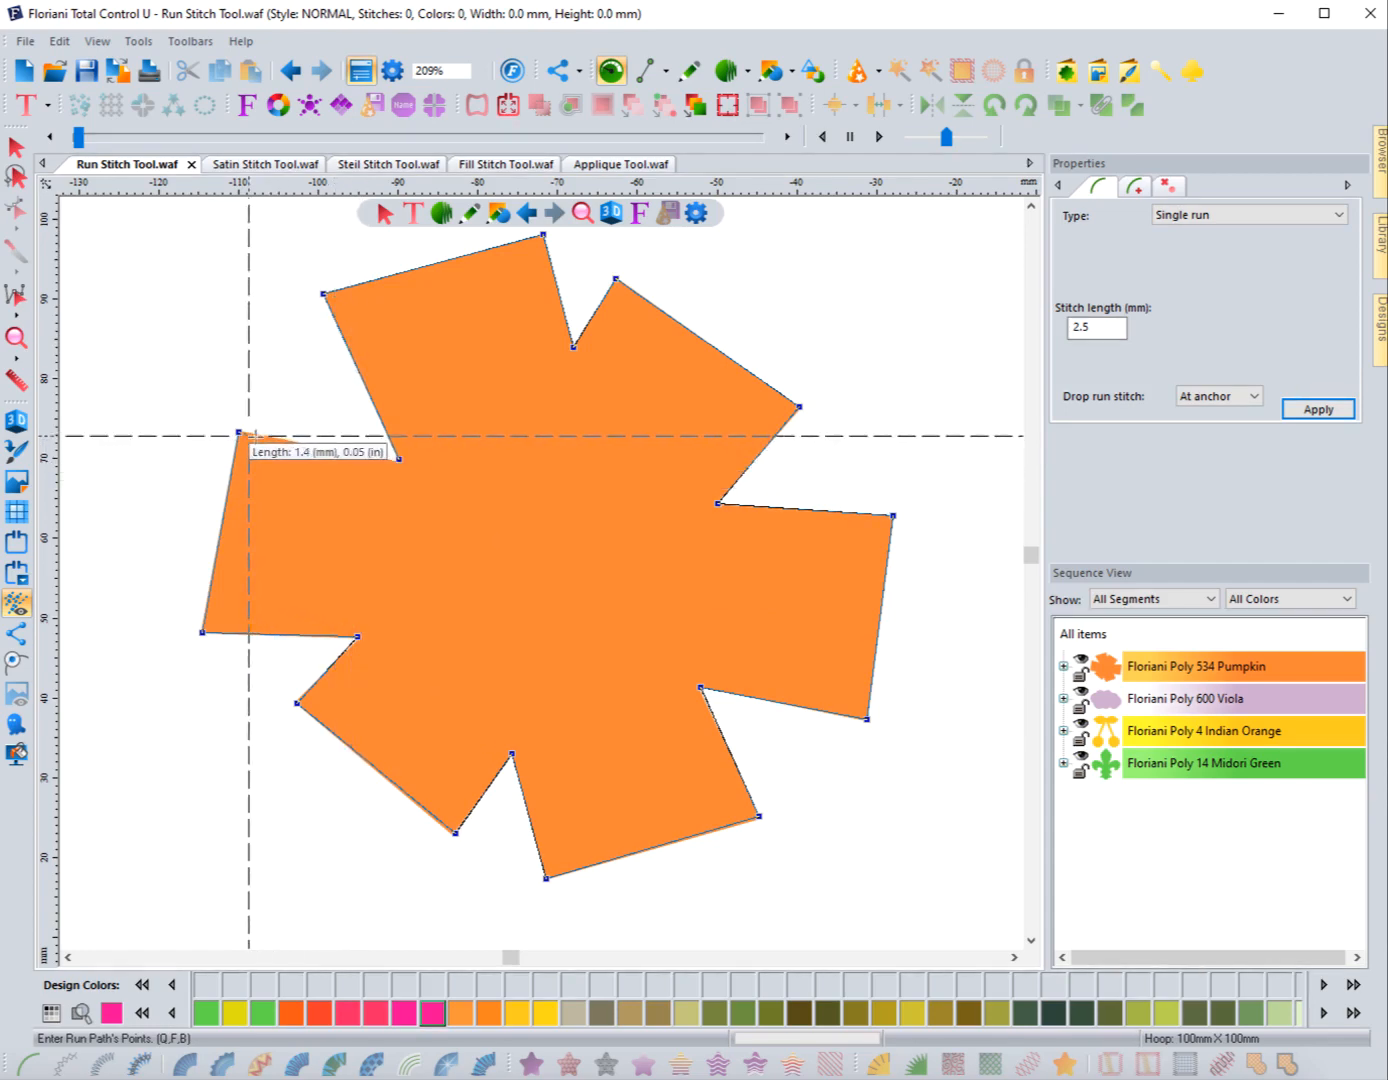
pyautogui.click(18, 667)
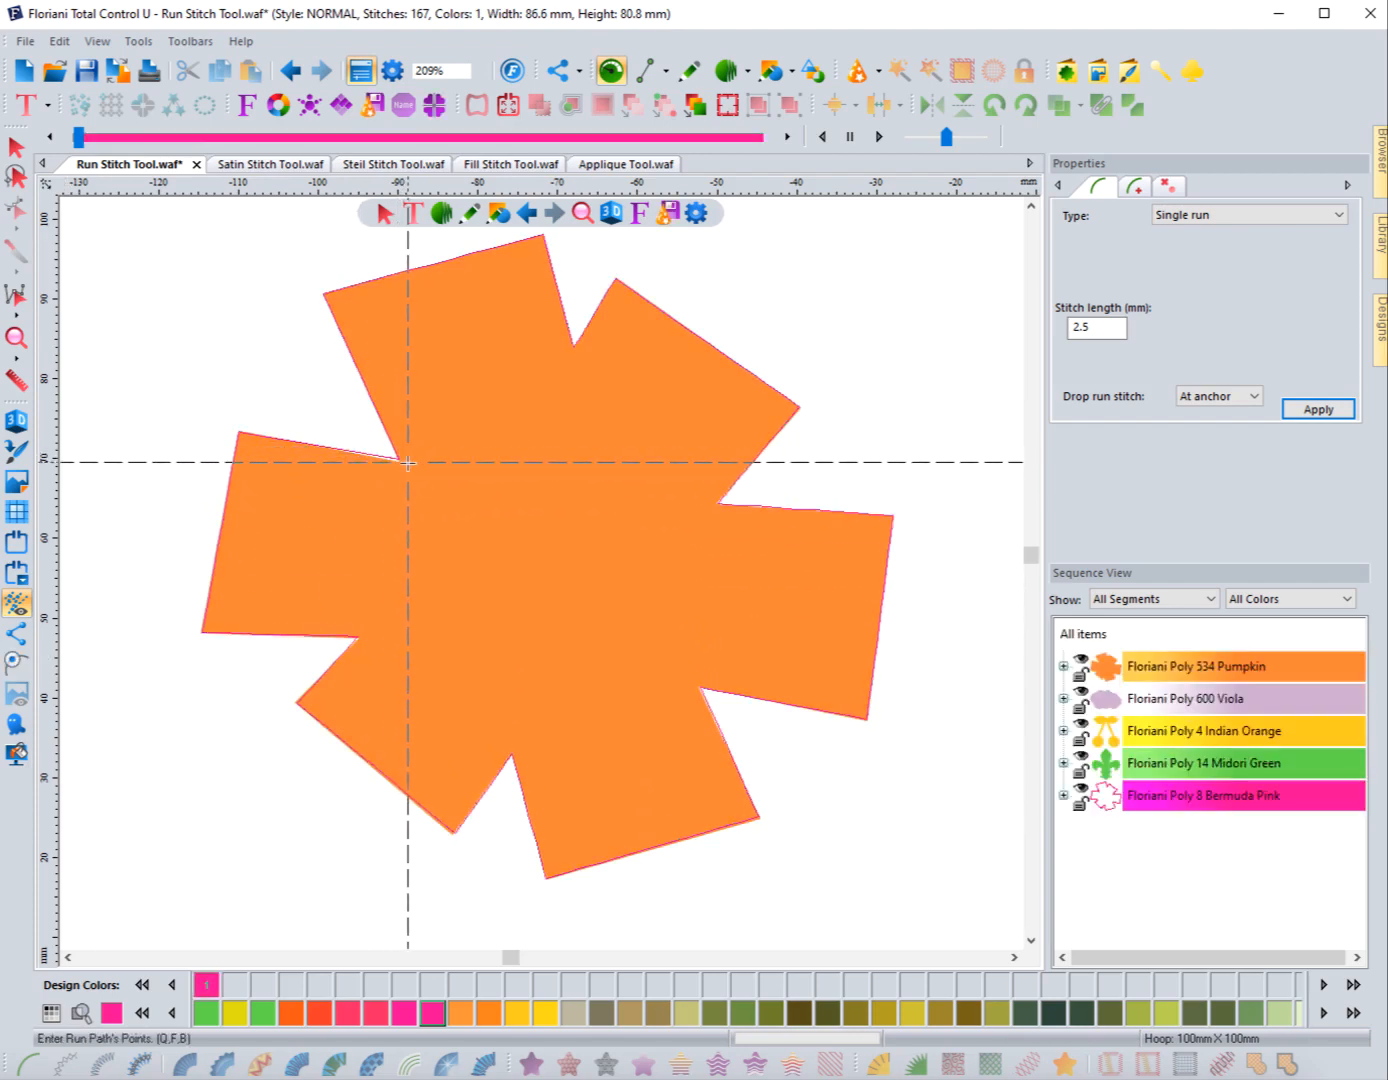
# Check the segment inside the Bermuda Pink colour group, and turn on the 3D stitch display
pyautogui.click(1063, 796)
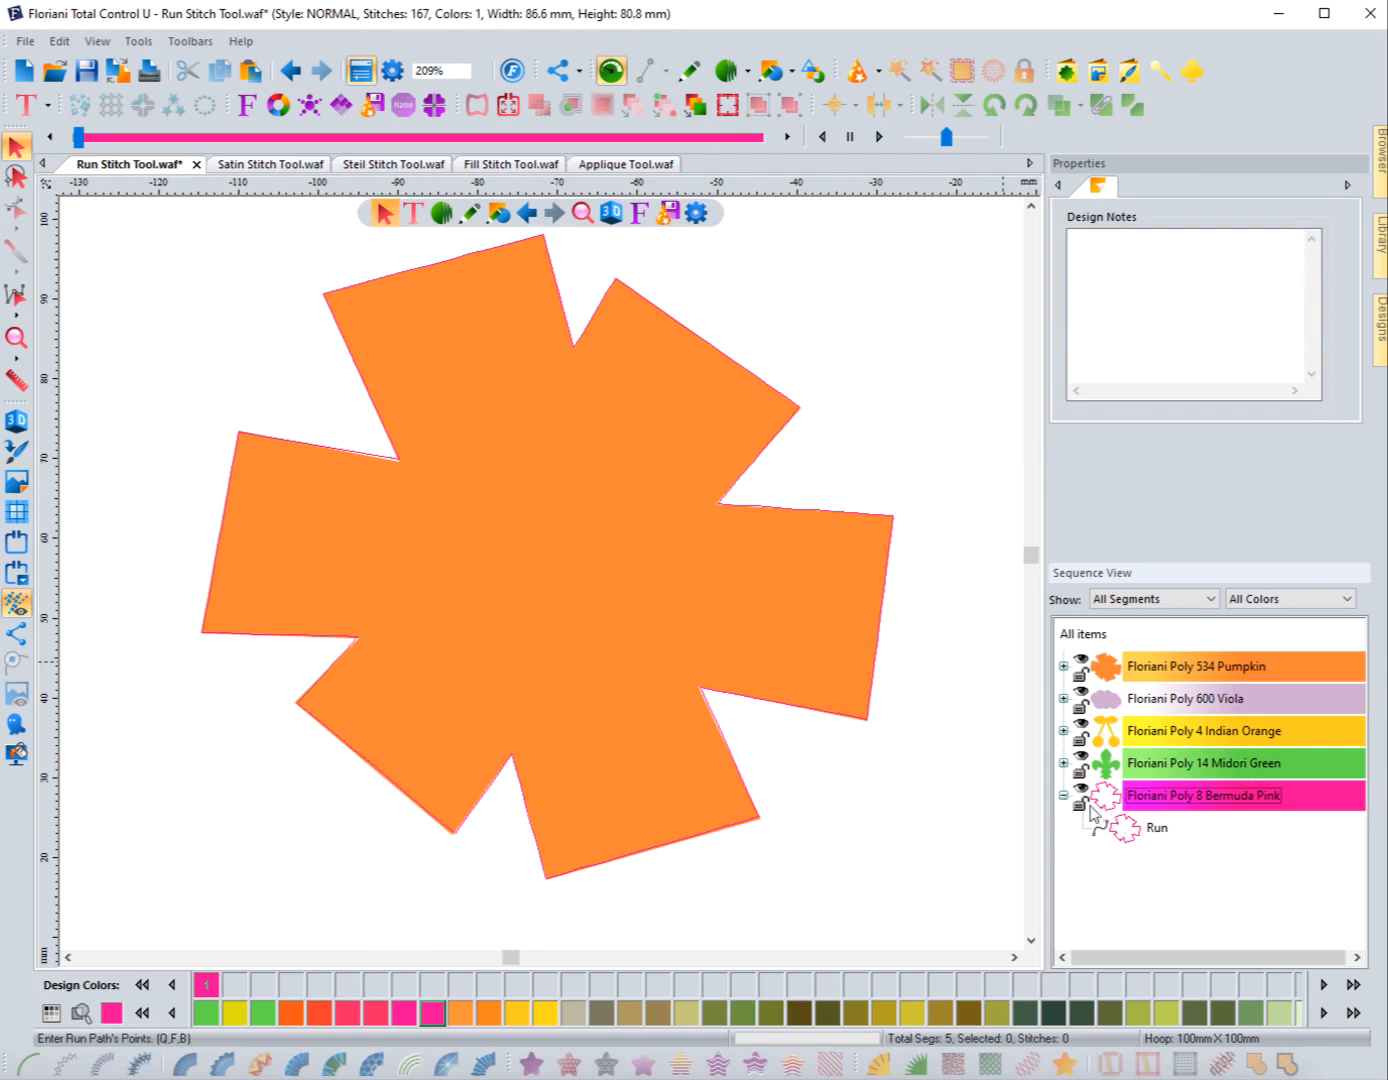
pyautogui.click(1063, 796)
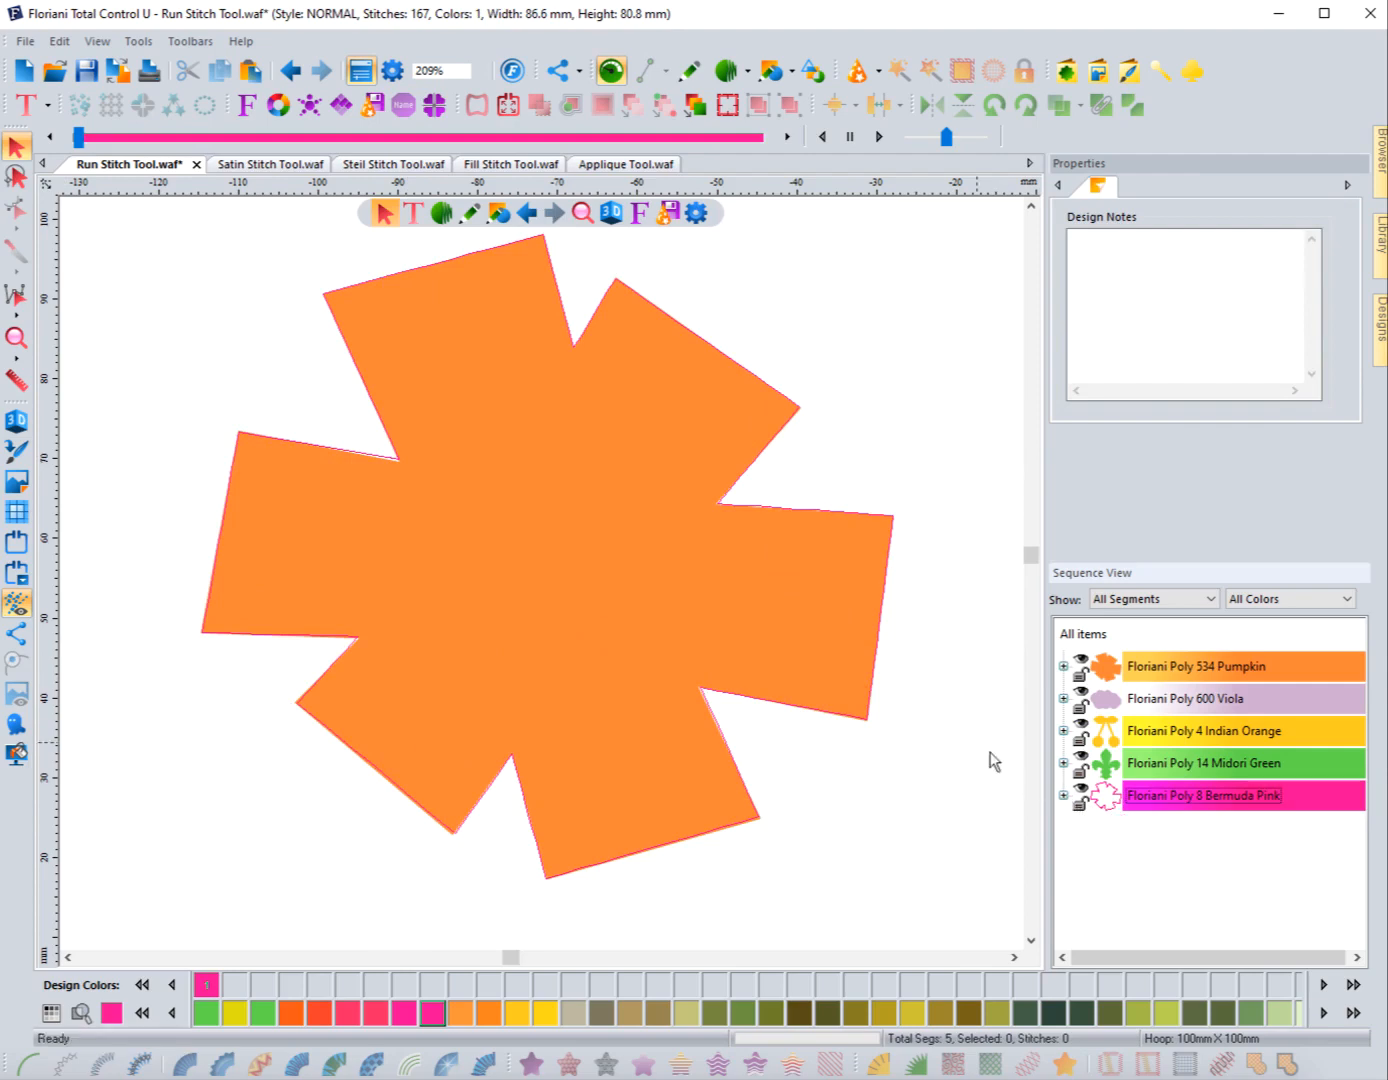
pyautogui.click(18, 421)
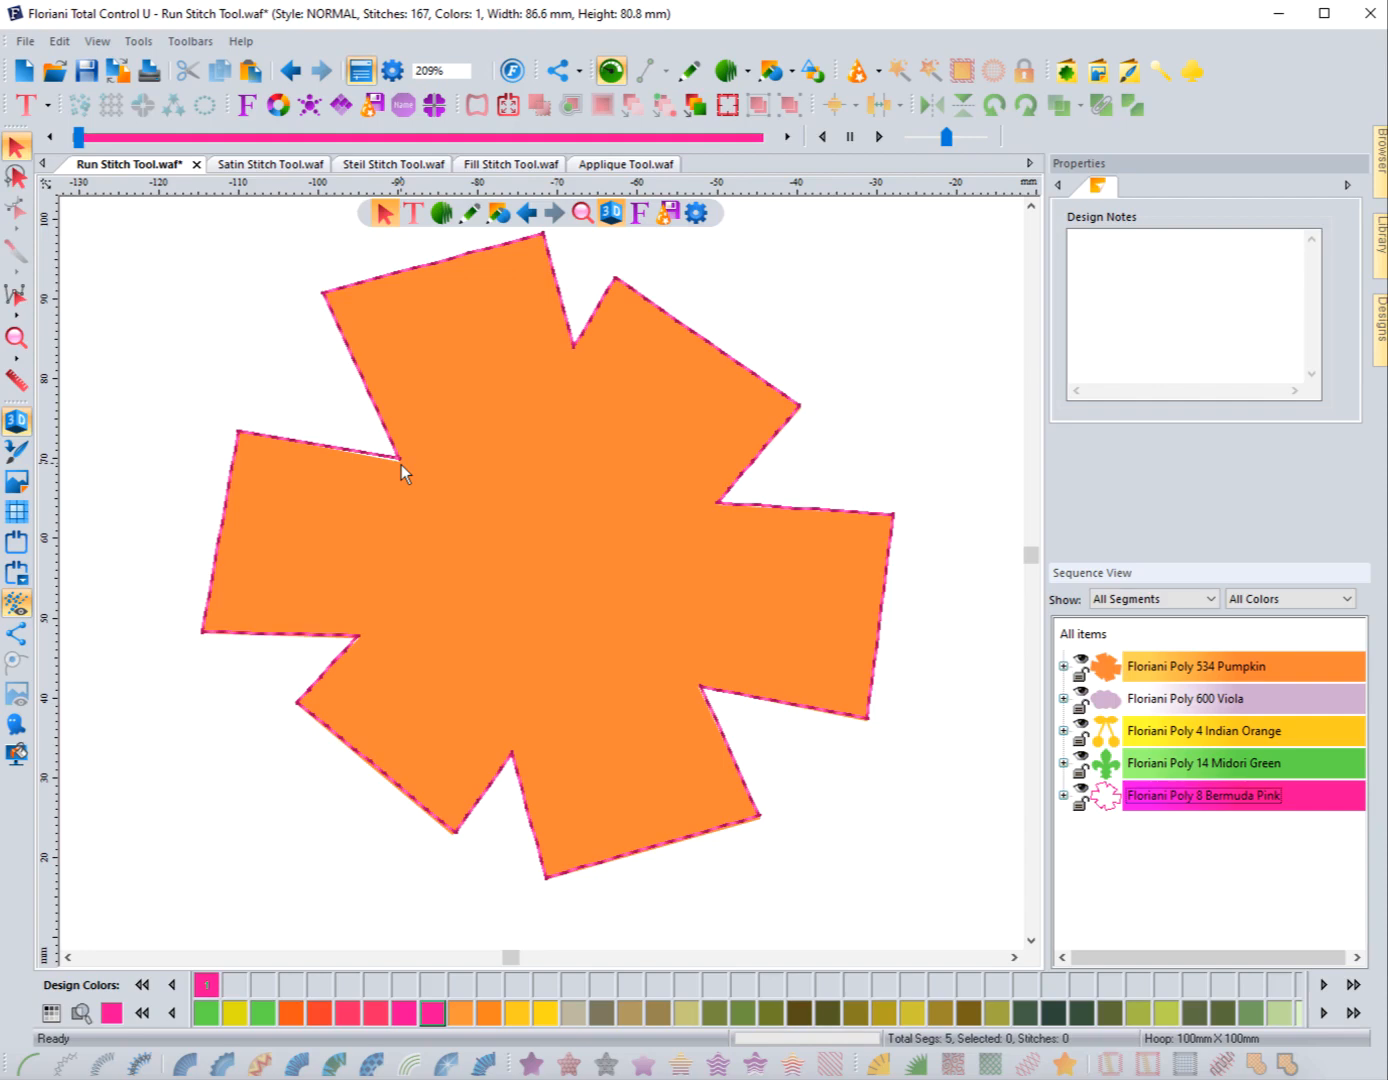
# Set the stitch length of the Bermuda Pink run outline to 3.5 mm and apply it, leaving the outline deselected
pyautogui.click(389, 430)
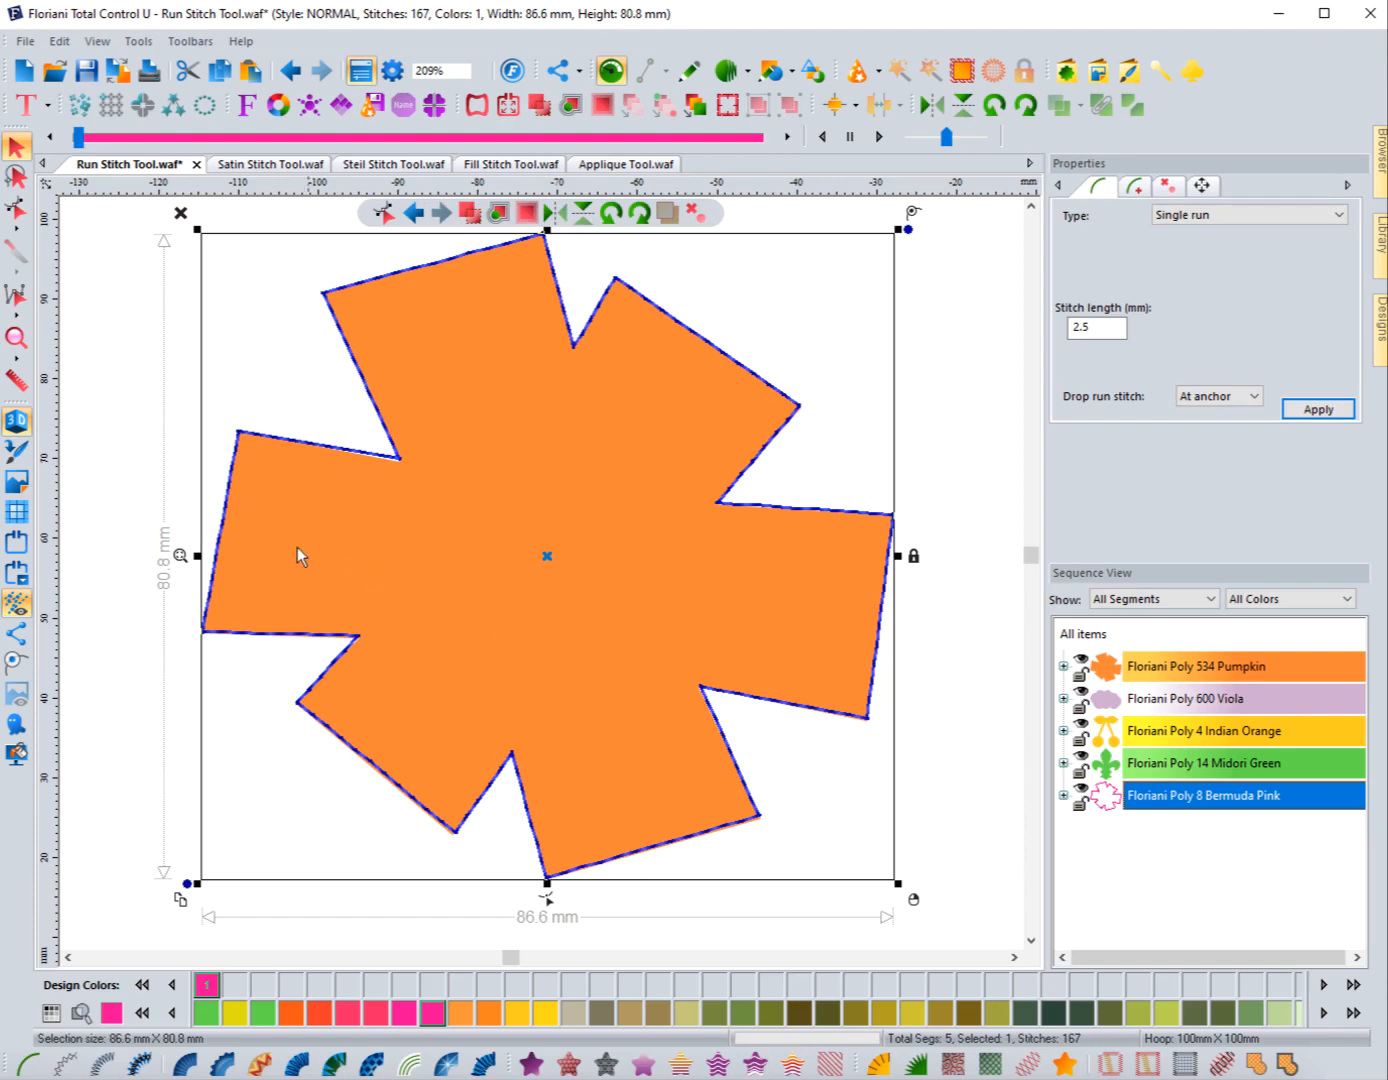
pyautogui.click(149, 483)
pyautogui.click(405, 457)
pyautogui.click(1090, 327)
pyautogui.doubleClick(1085, 327)
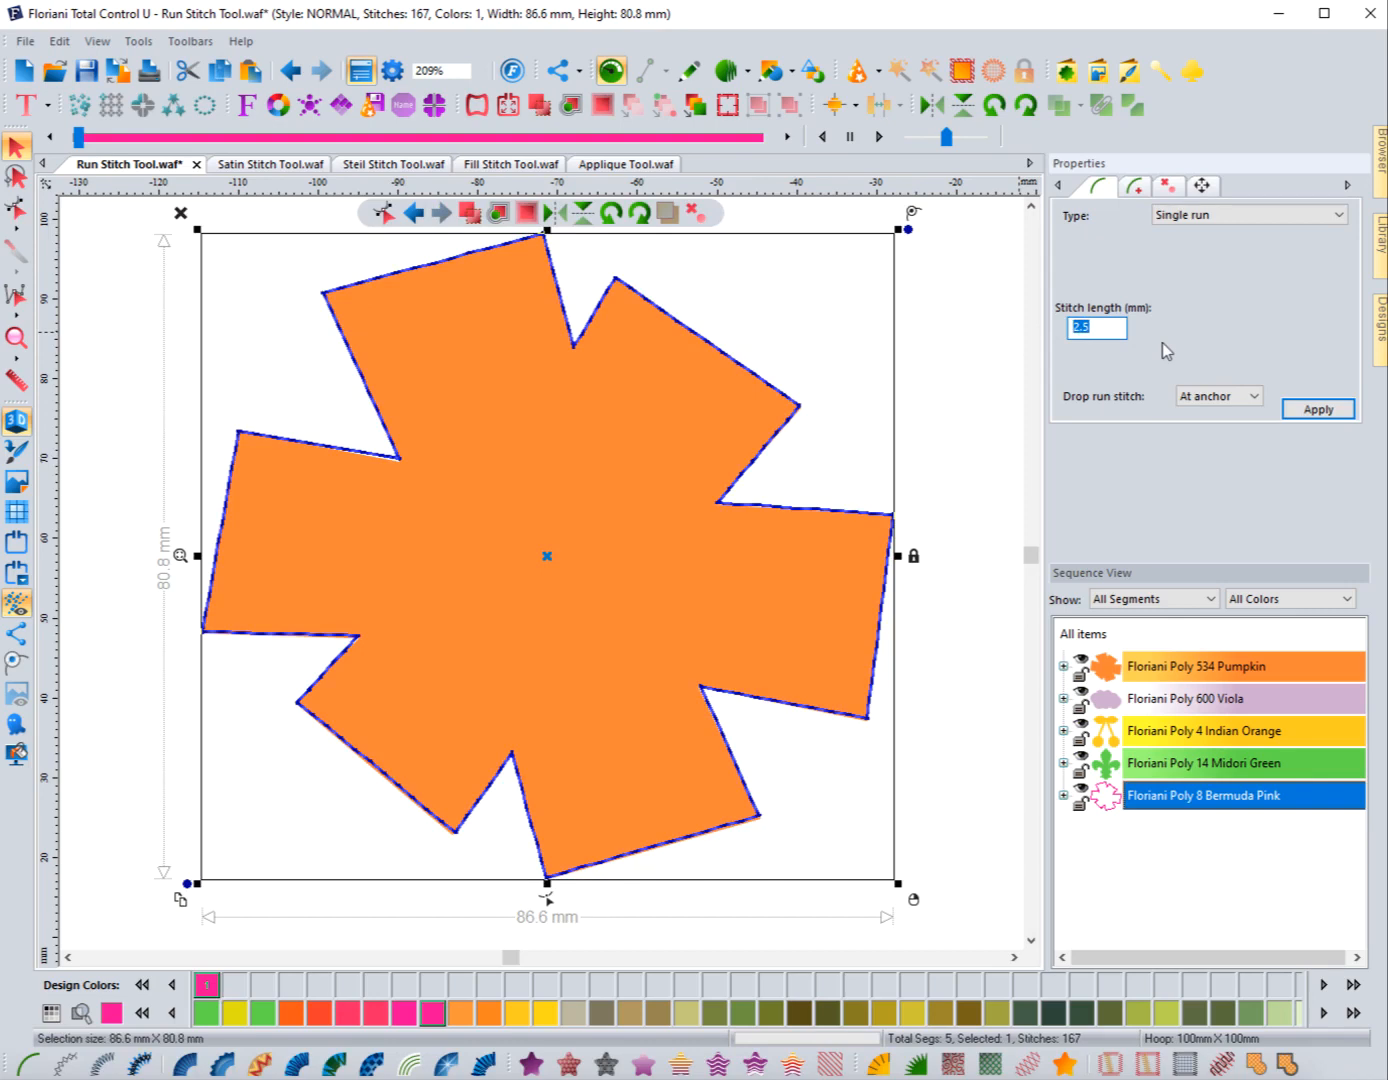
pyautogui.write('3.5')
pyautogui.click(1340, 413)
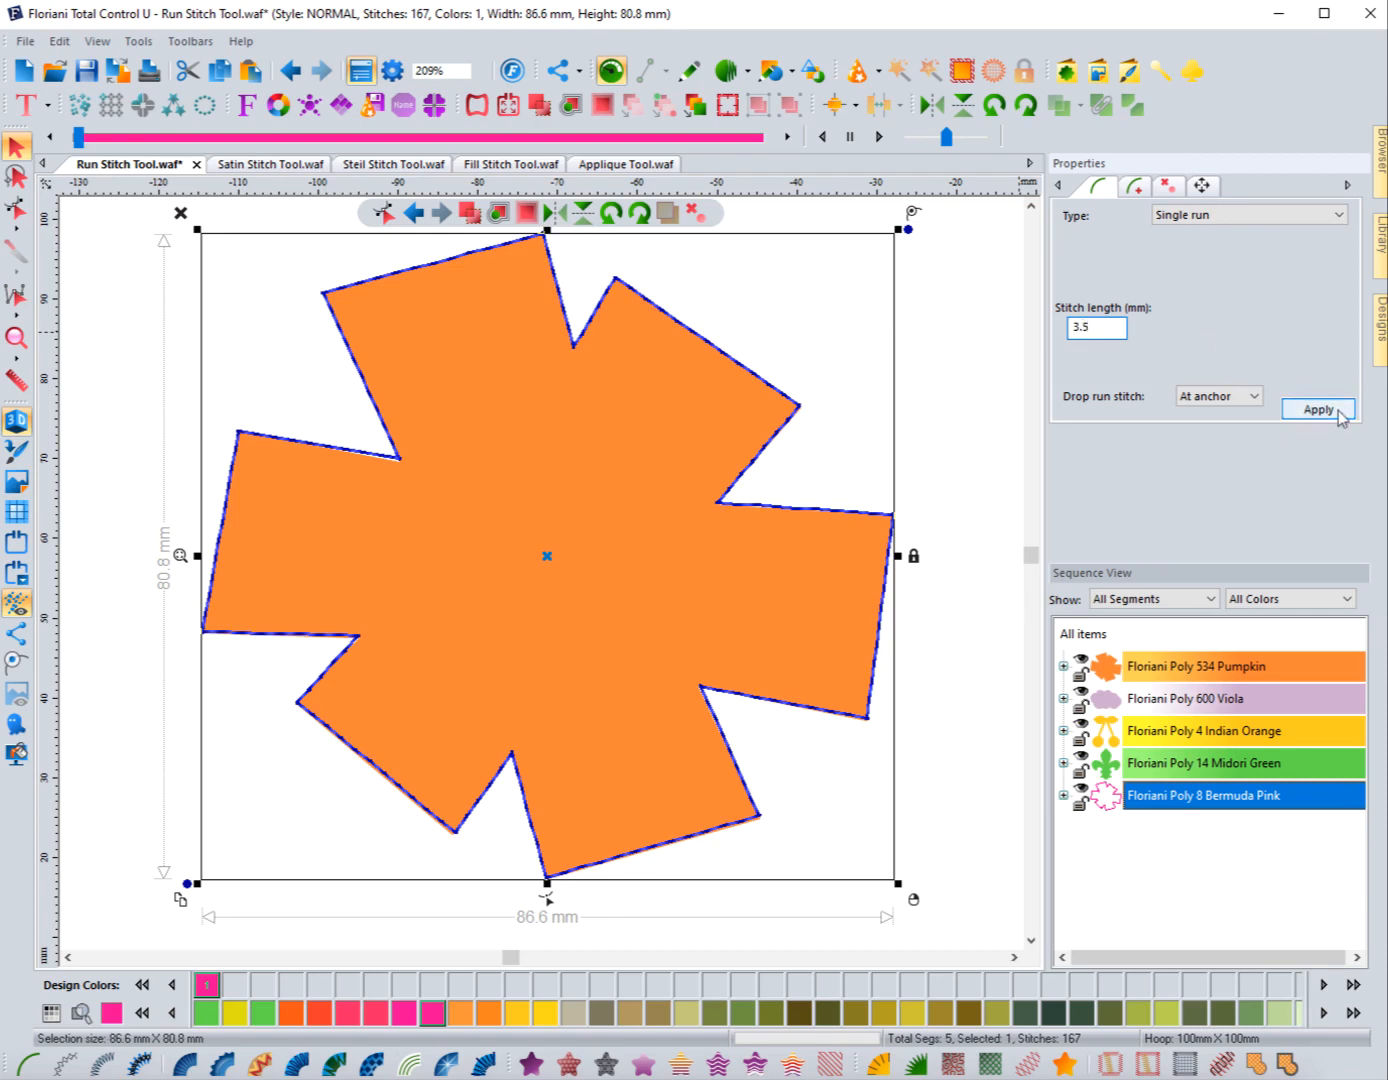
pyautogui.click(862, 391)
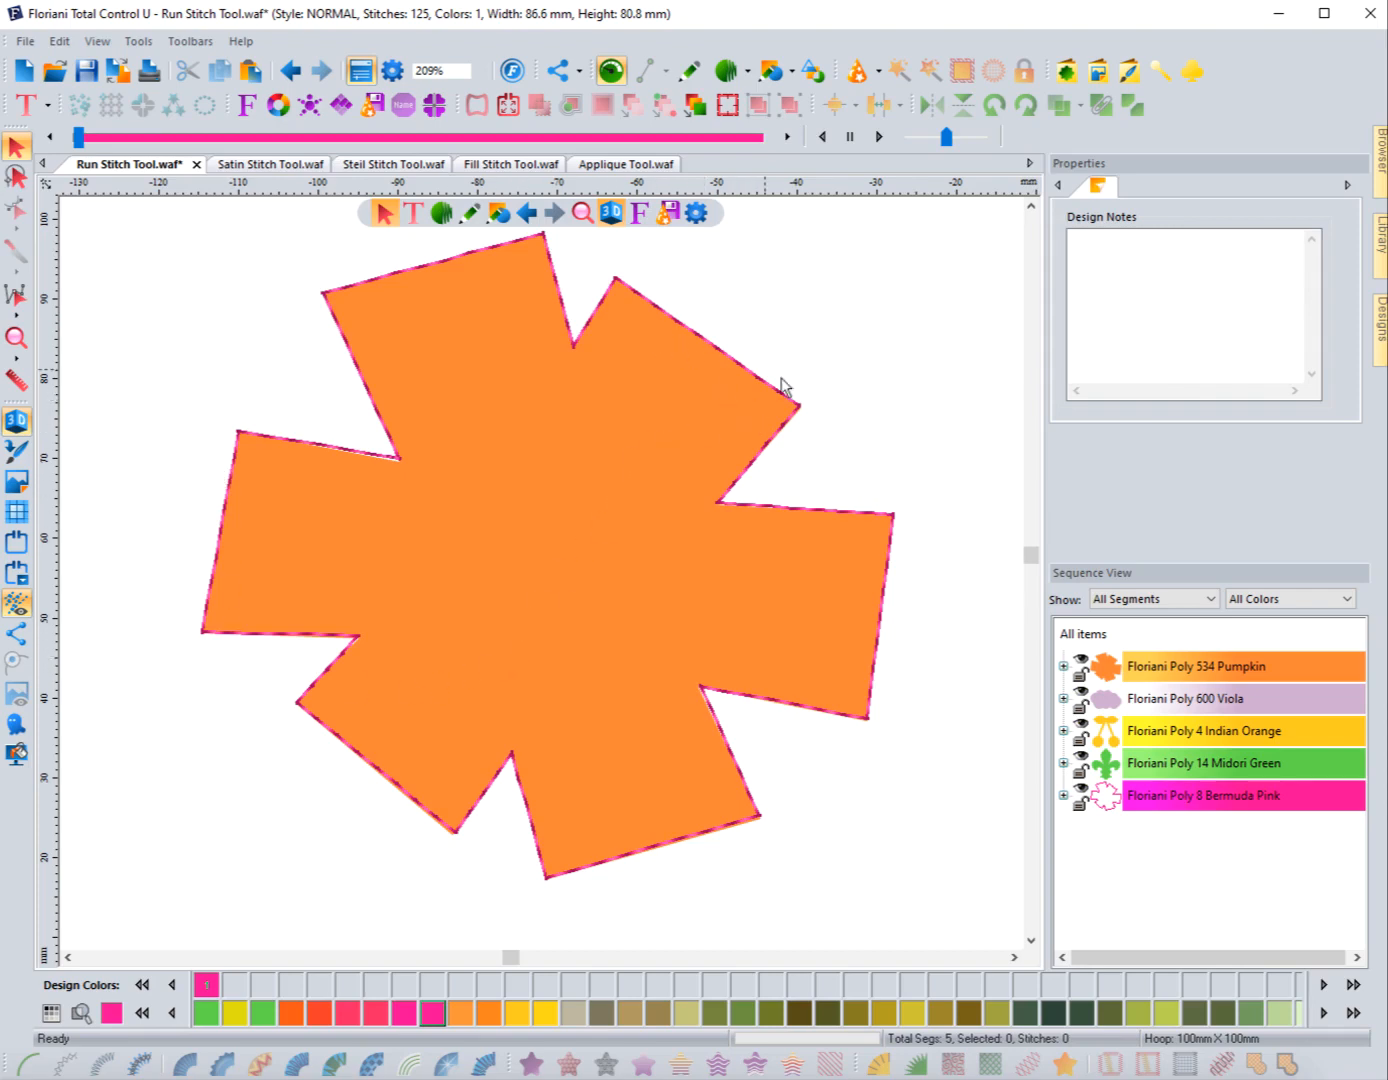
pyautogui.click(773, 503)
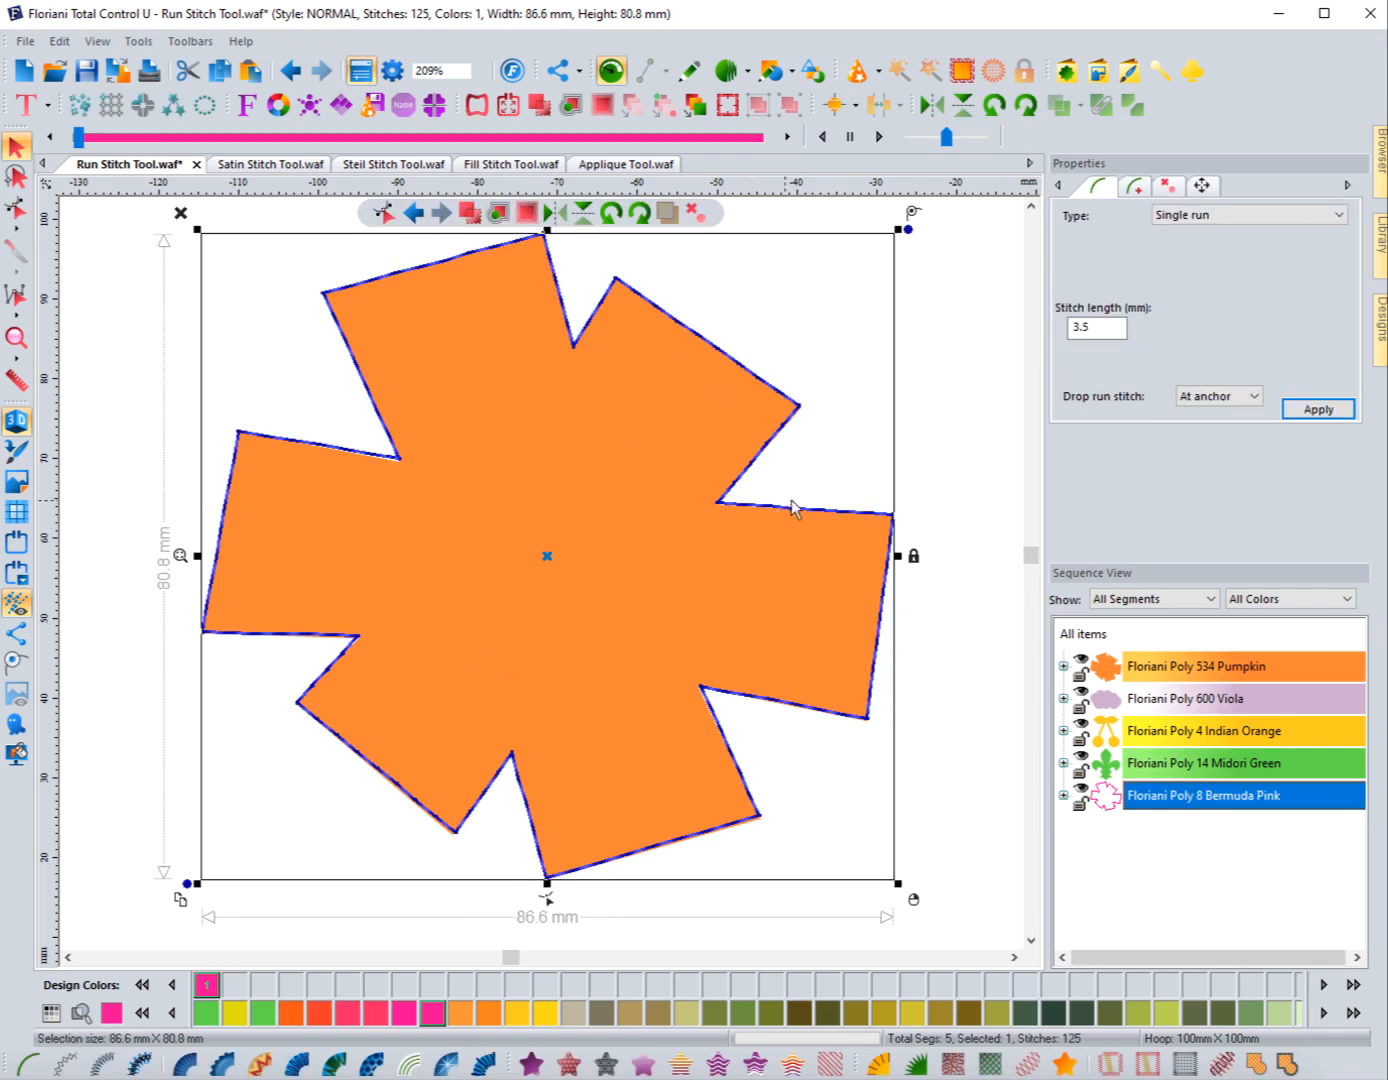
pyautogui.click(976, 372)
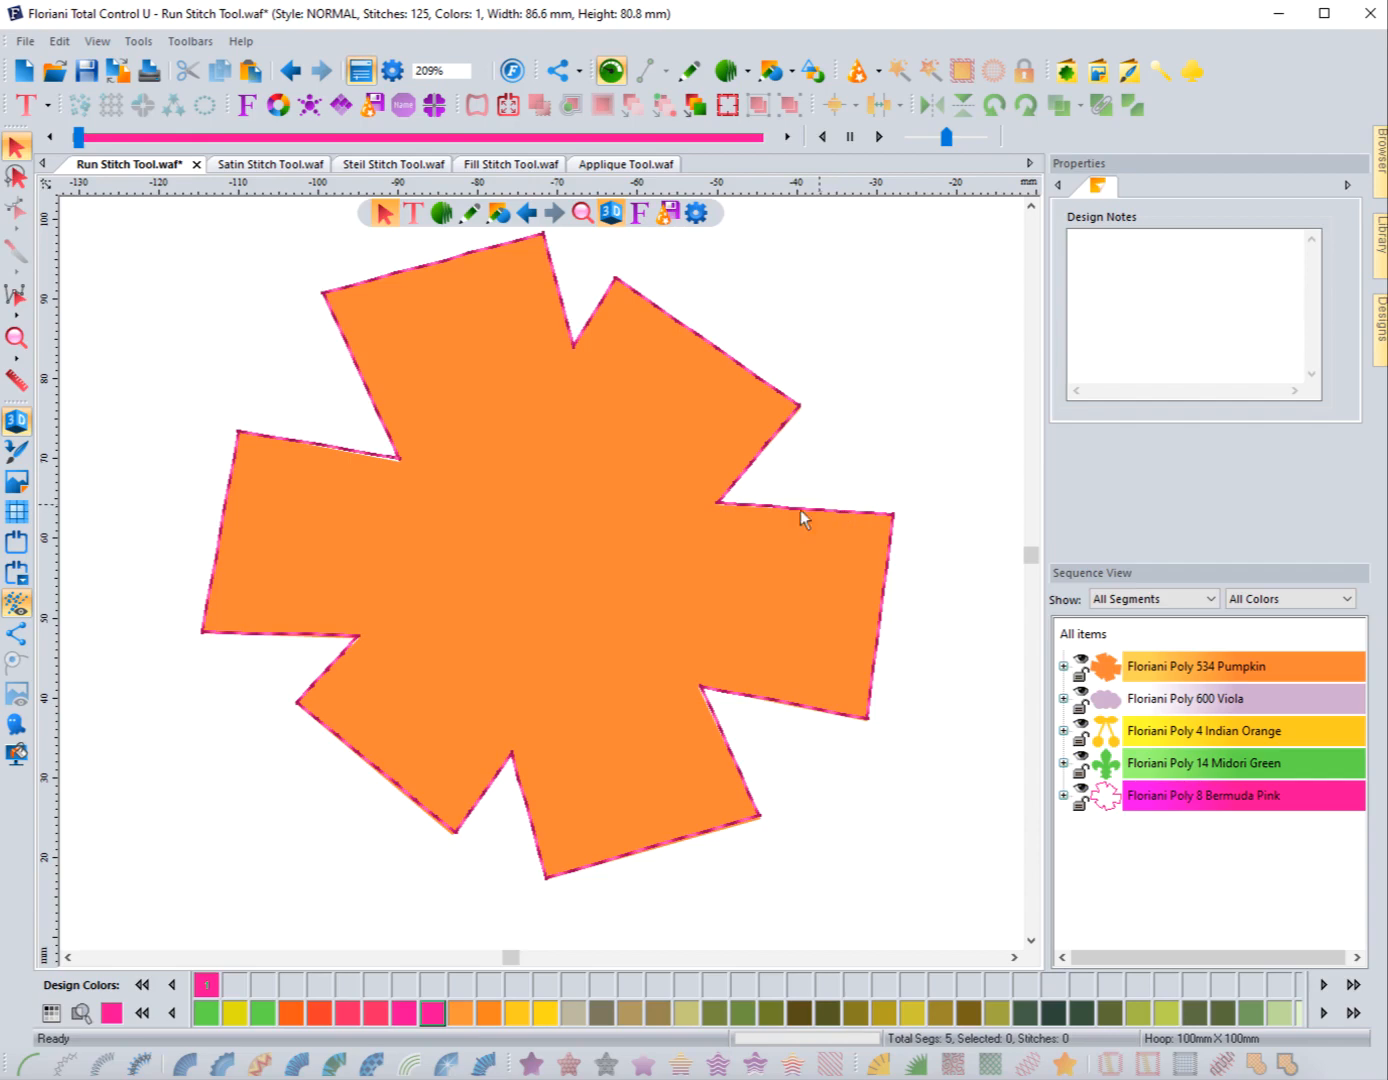
# Bring the purple cloud artwork into close view, leave it deselected, and activate the Run Stitch tool
pyautogui.scroll(-5, 442, 677)
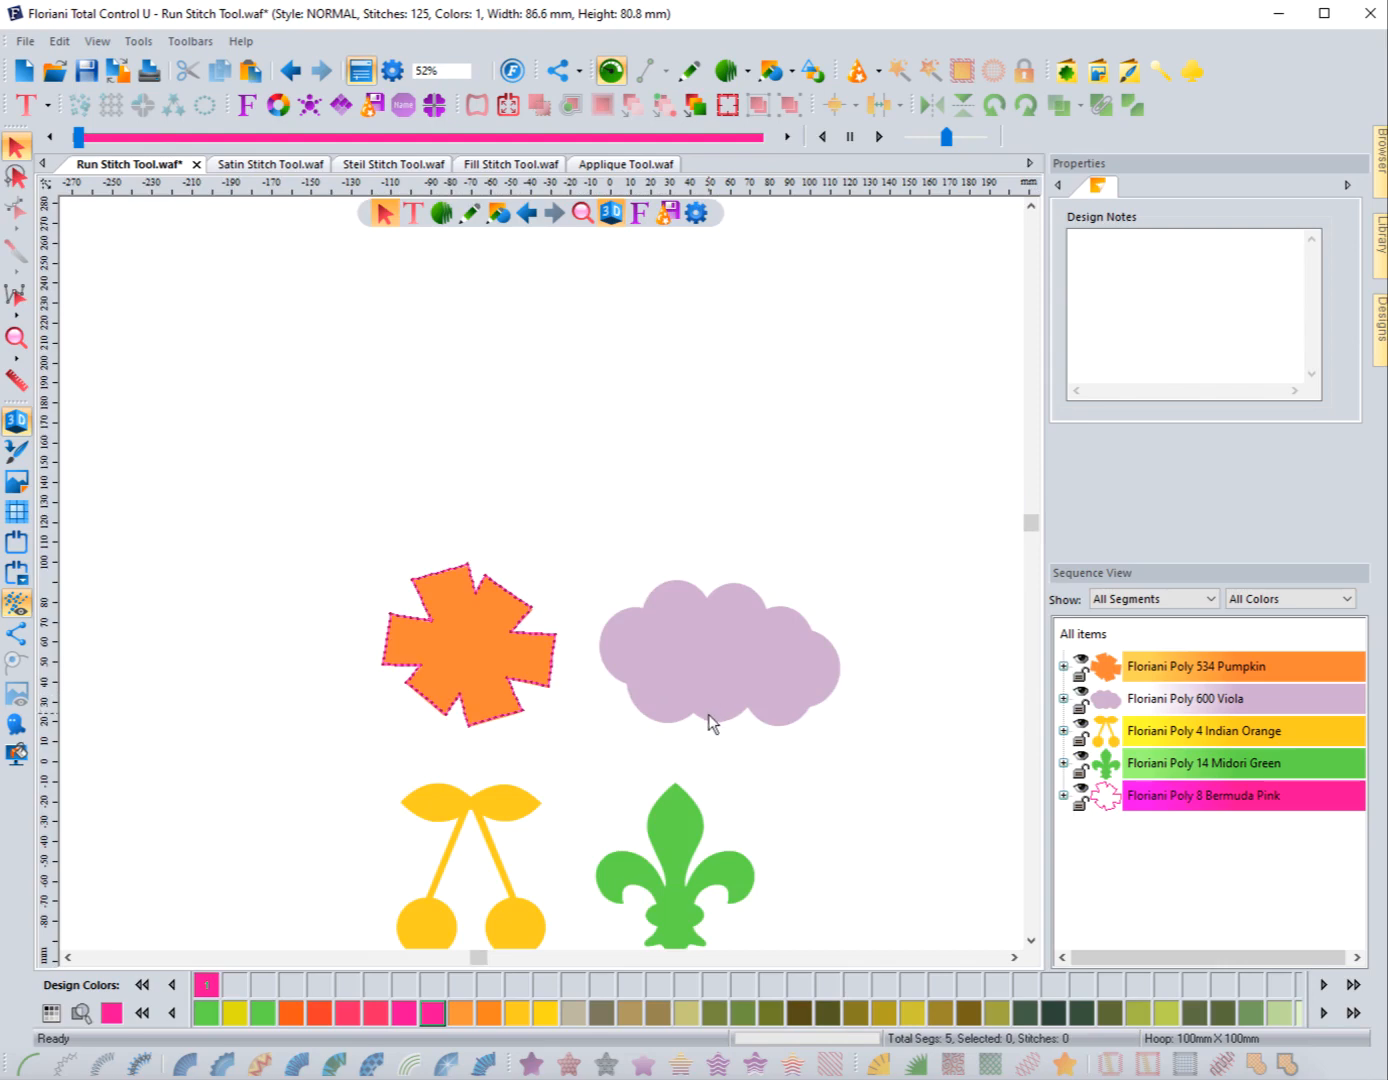
pyautogui.click(708, 714)
pyautogui.click(576, 651)
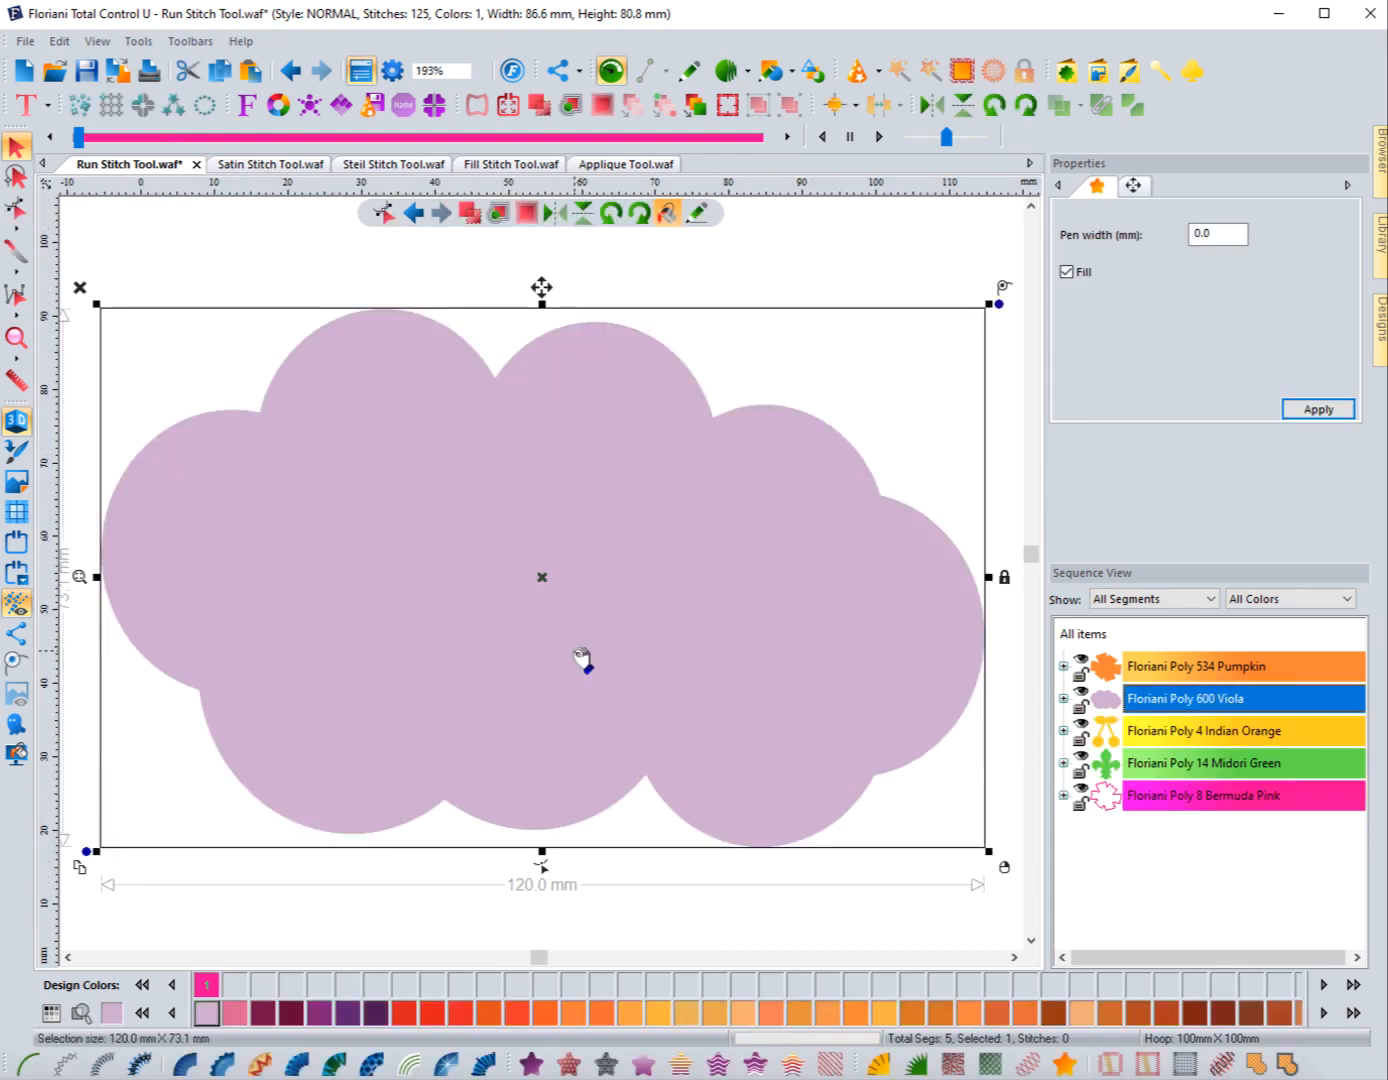
pyautogui.click(440, 273)
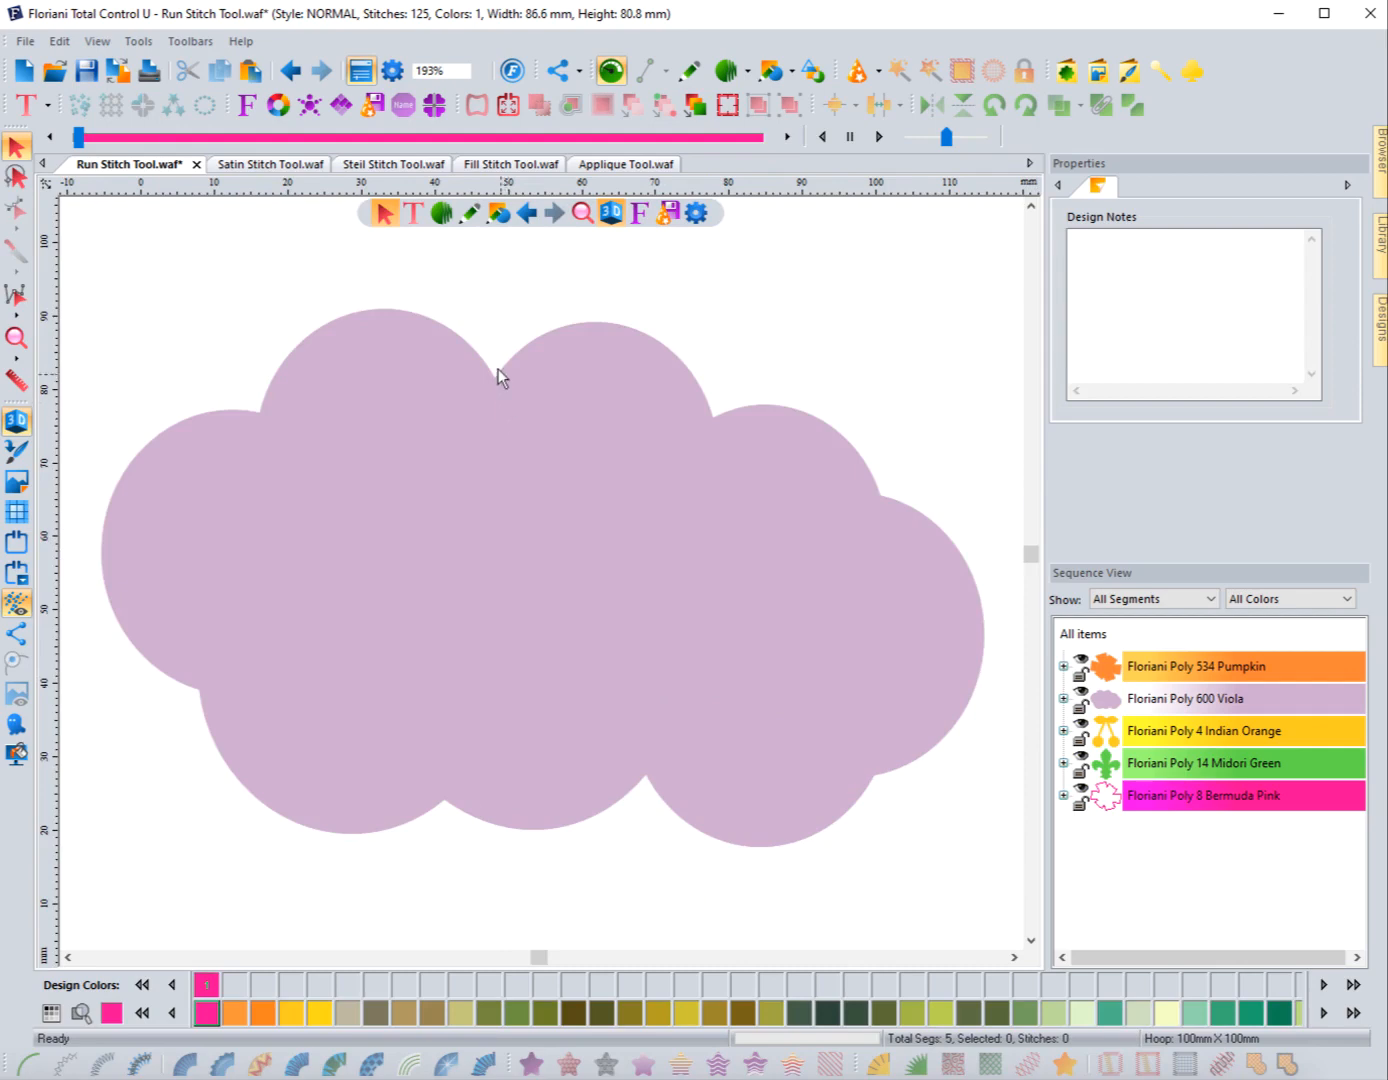
pyautogui.click(443, 218)
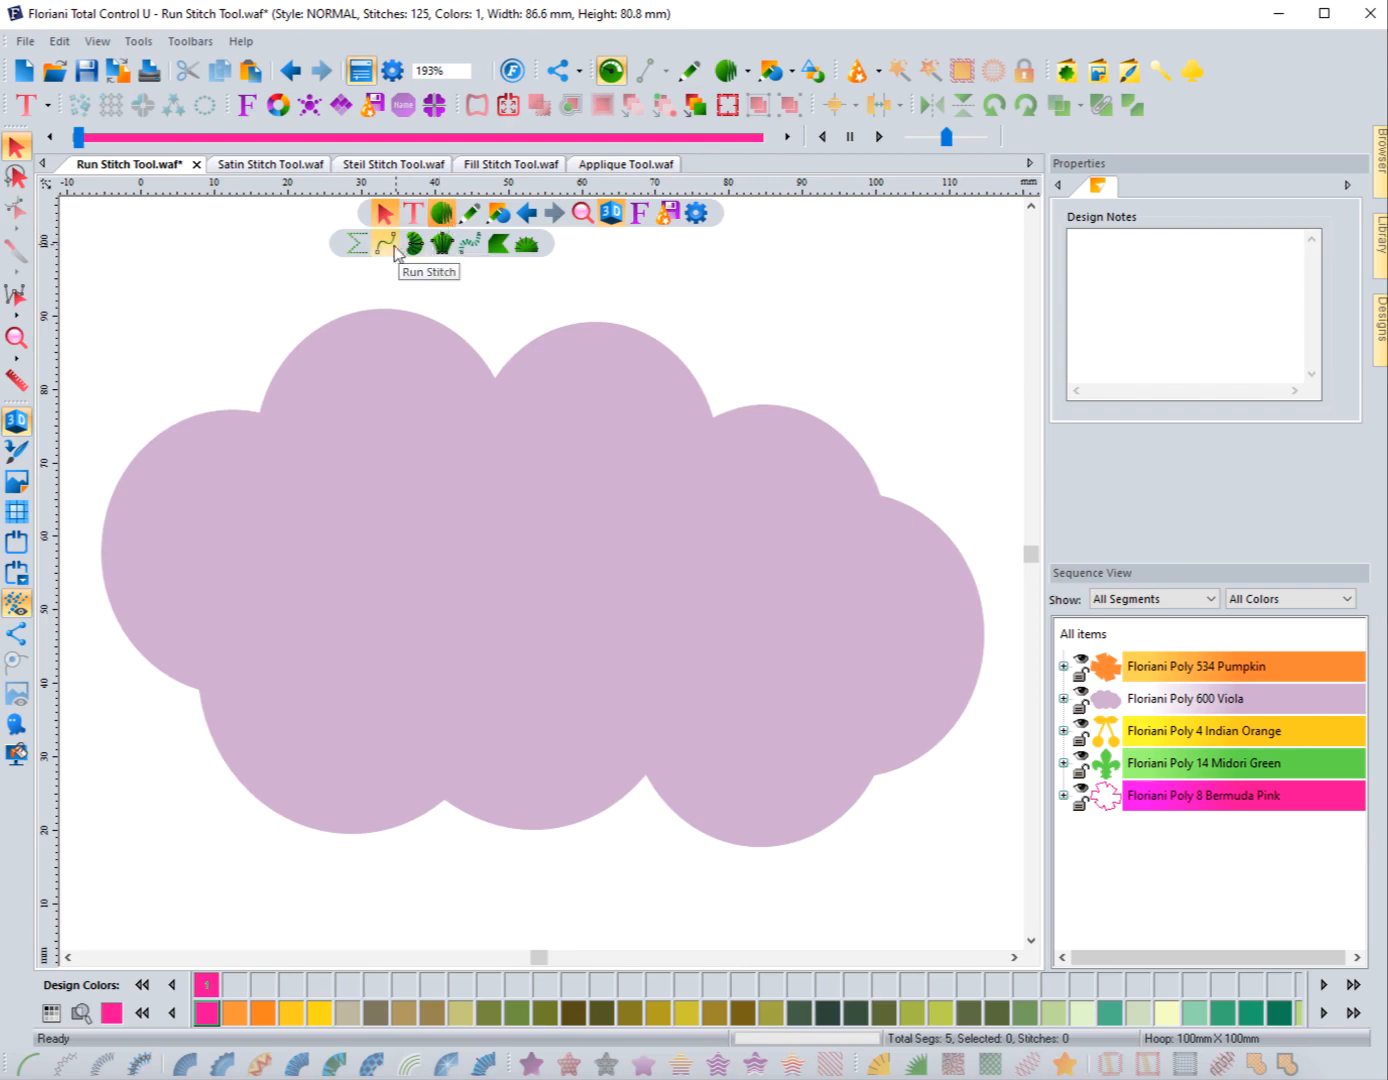
pyautogui.click(387, 244)
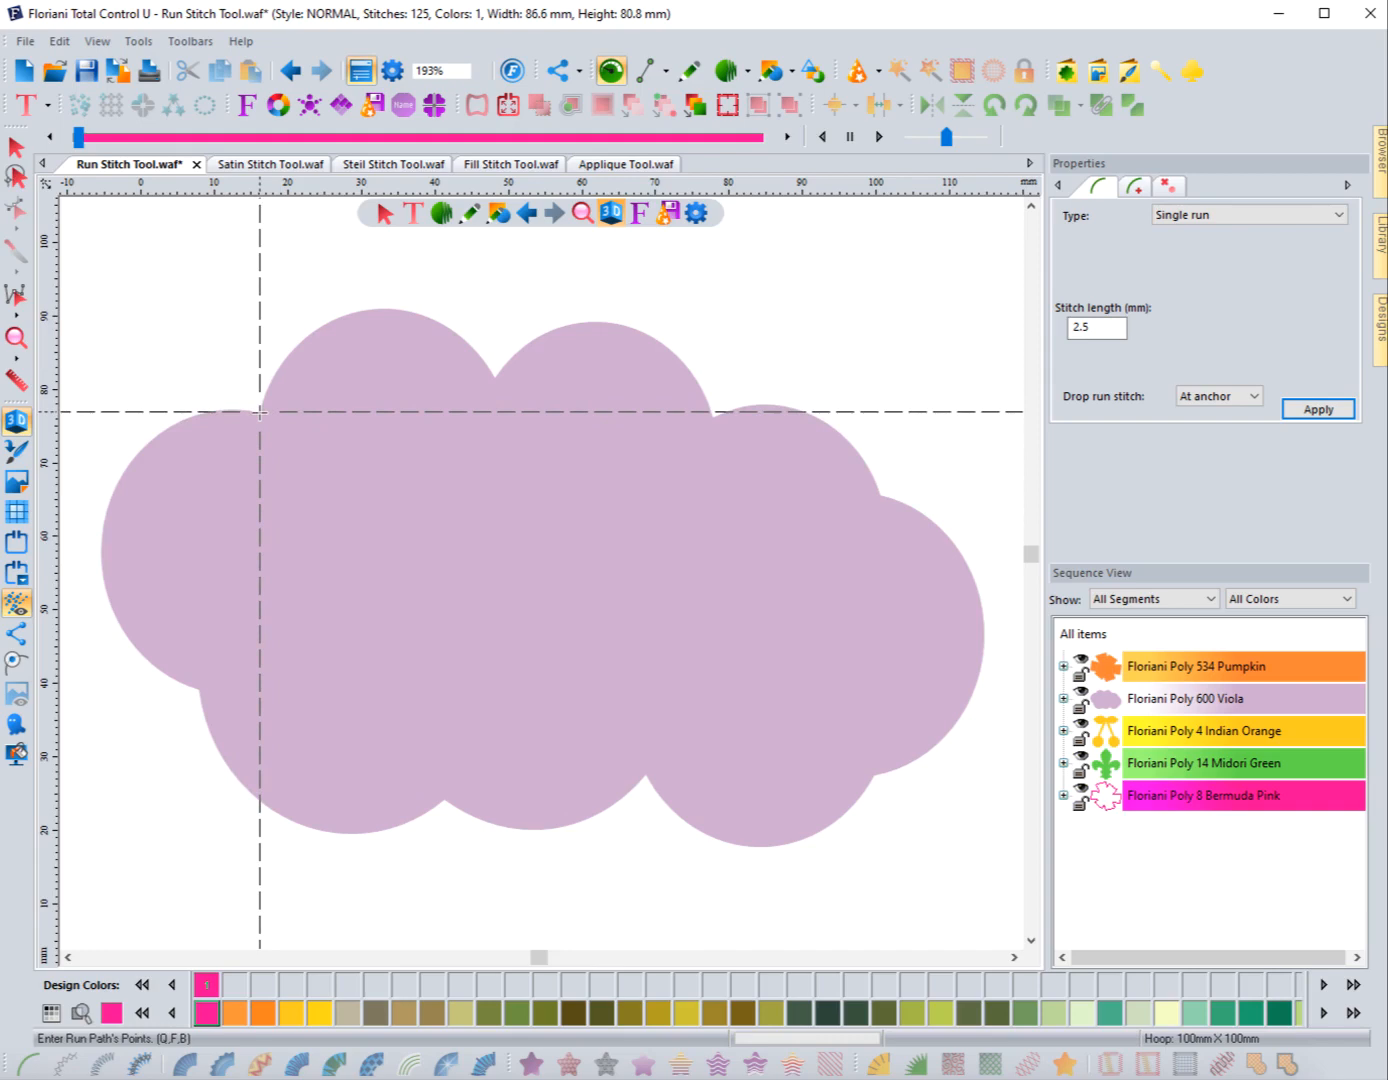
# Trace the cloud's first upper bump with curved run points, from its starting notch to a sharp corner at the notch before the second bump
pyautogui.click(261, 411)
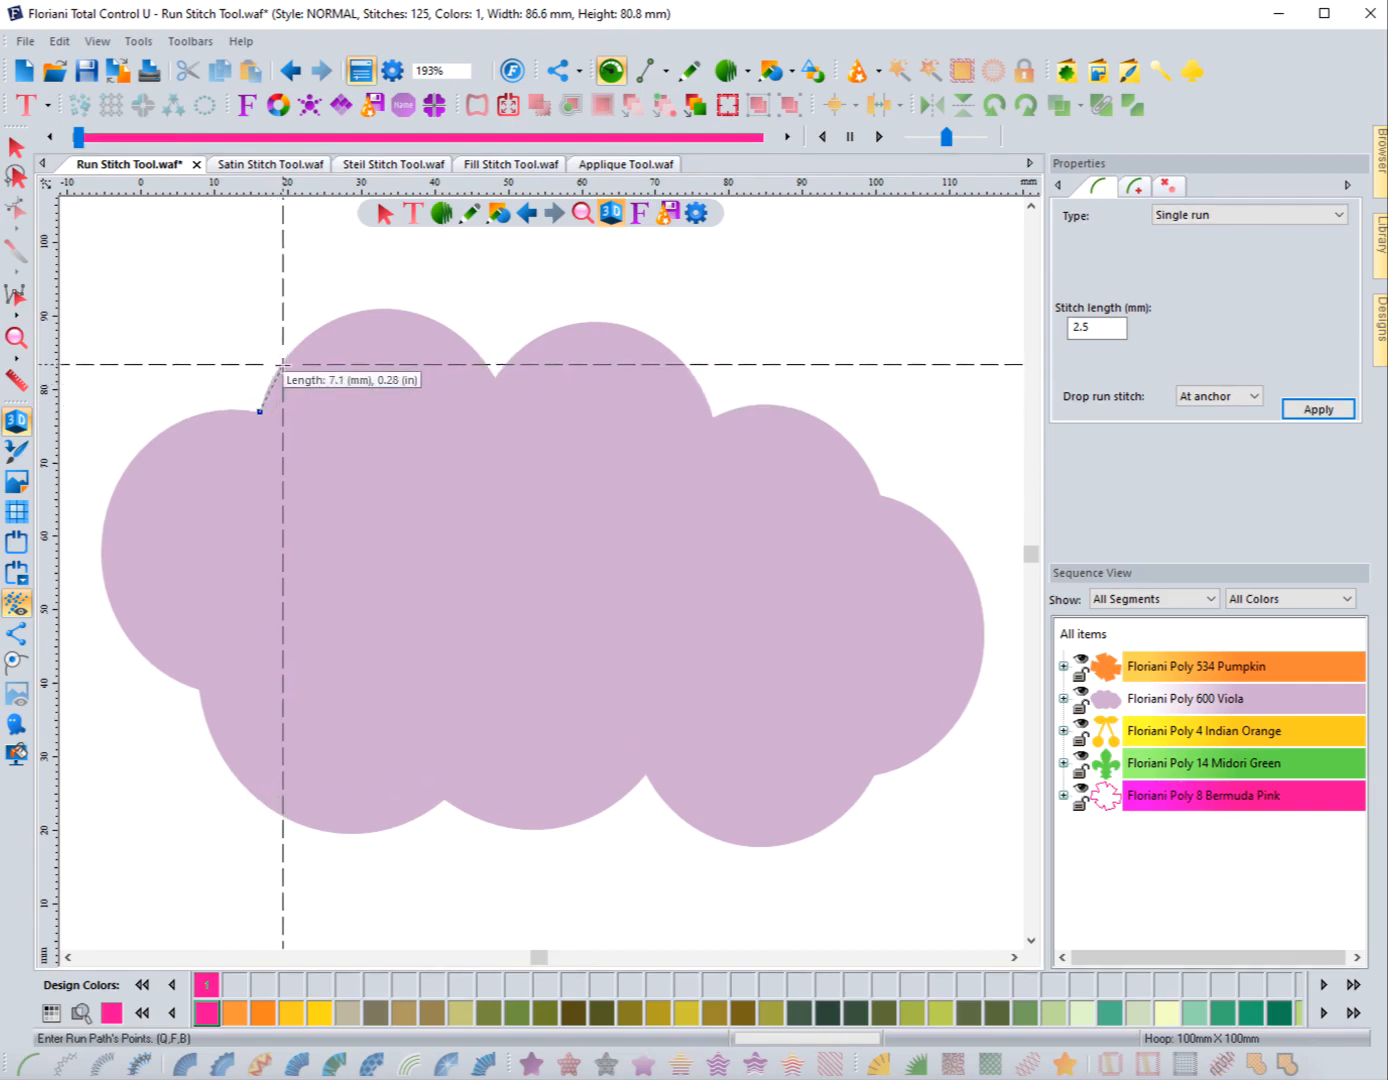
pyautogui.click(282, 363)
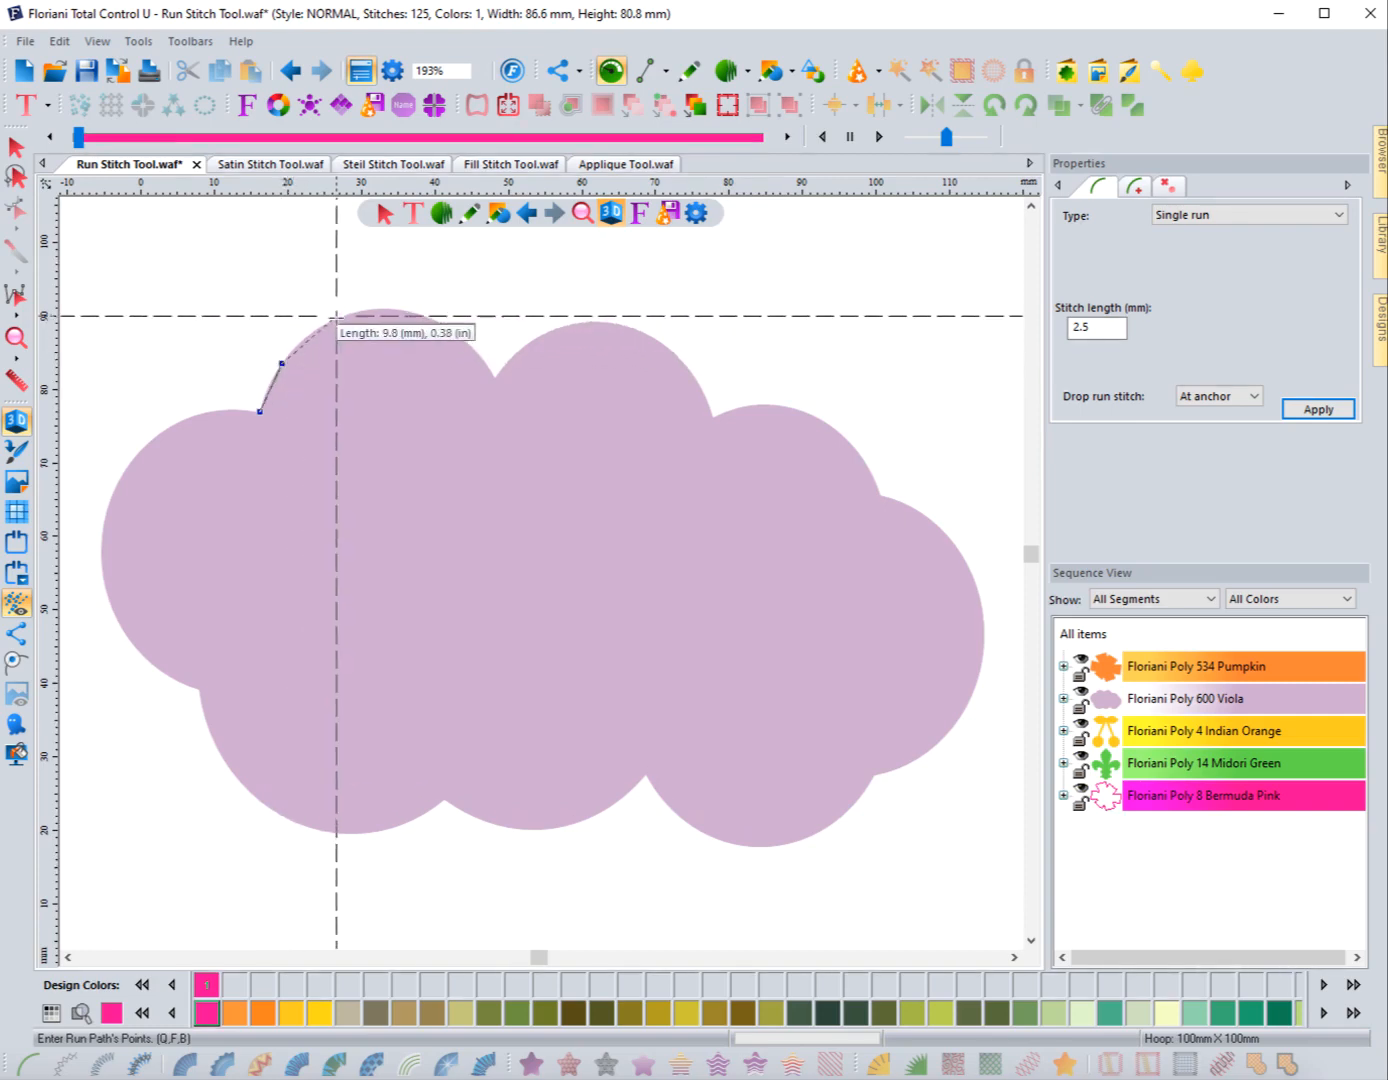
pyautogui.click(337, 317)
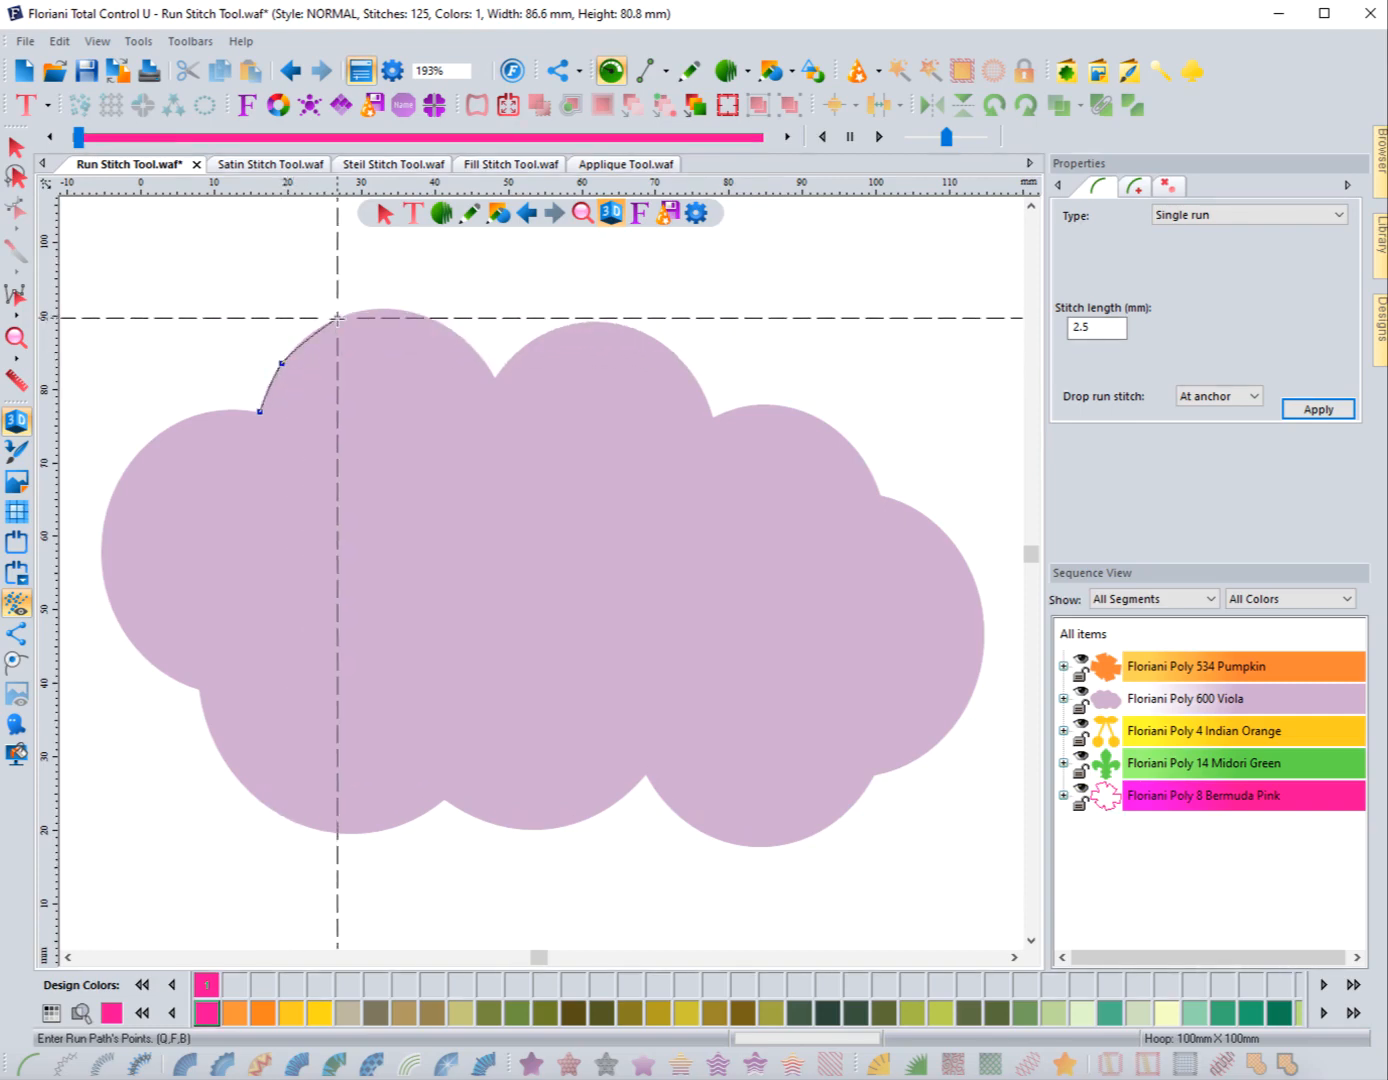
pyautogui.click(404, 310)
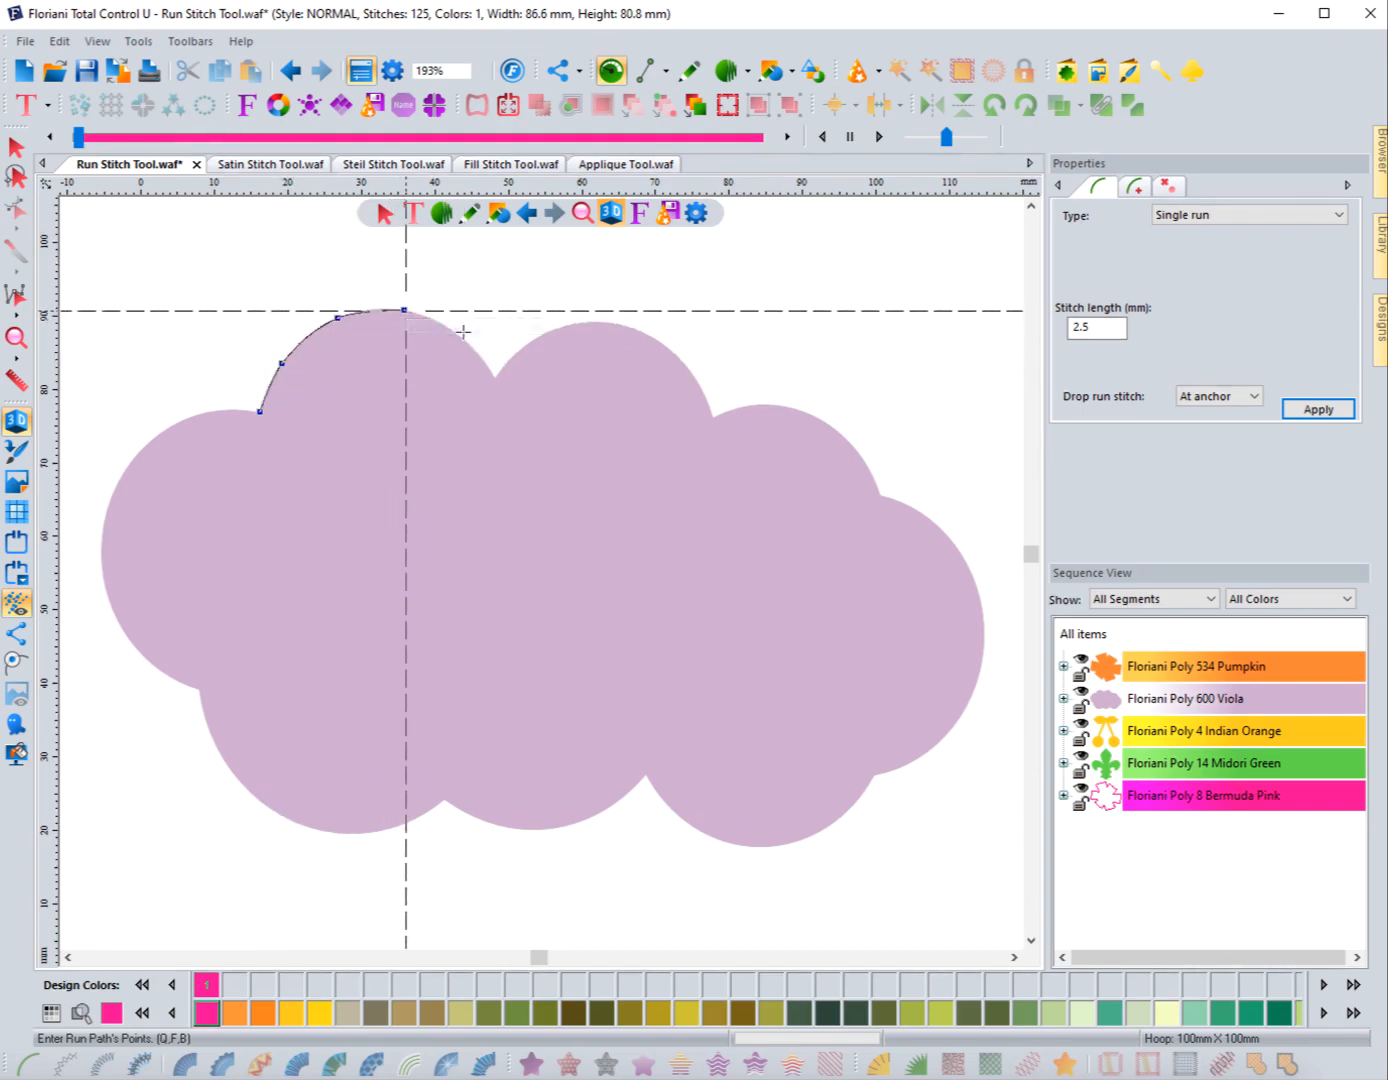
pyautogui.click(457, 332)
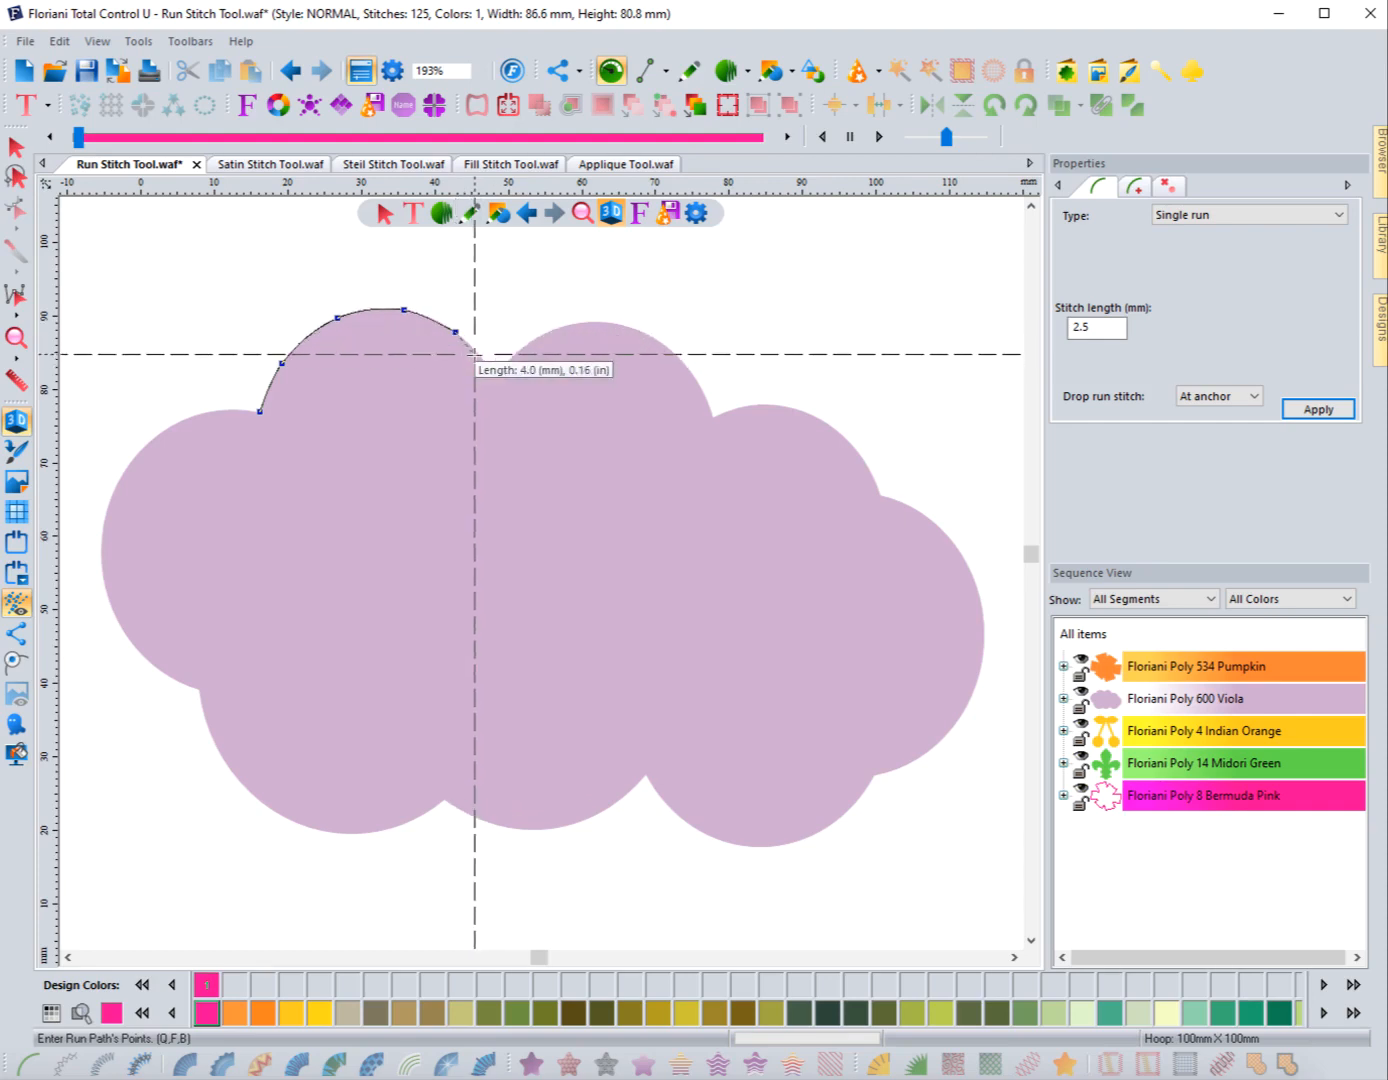
pyautogui.click(480, 357)
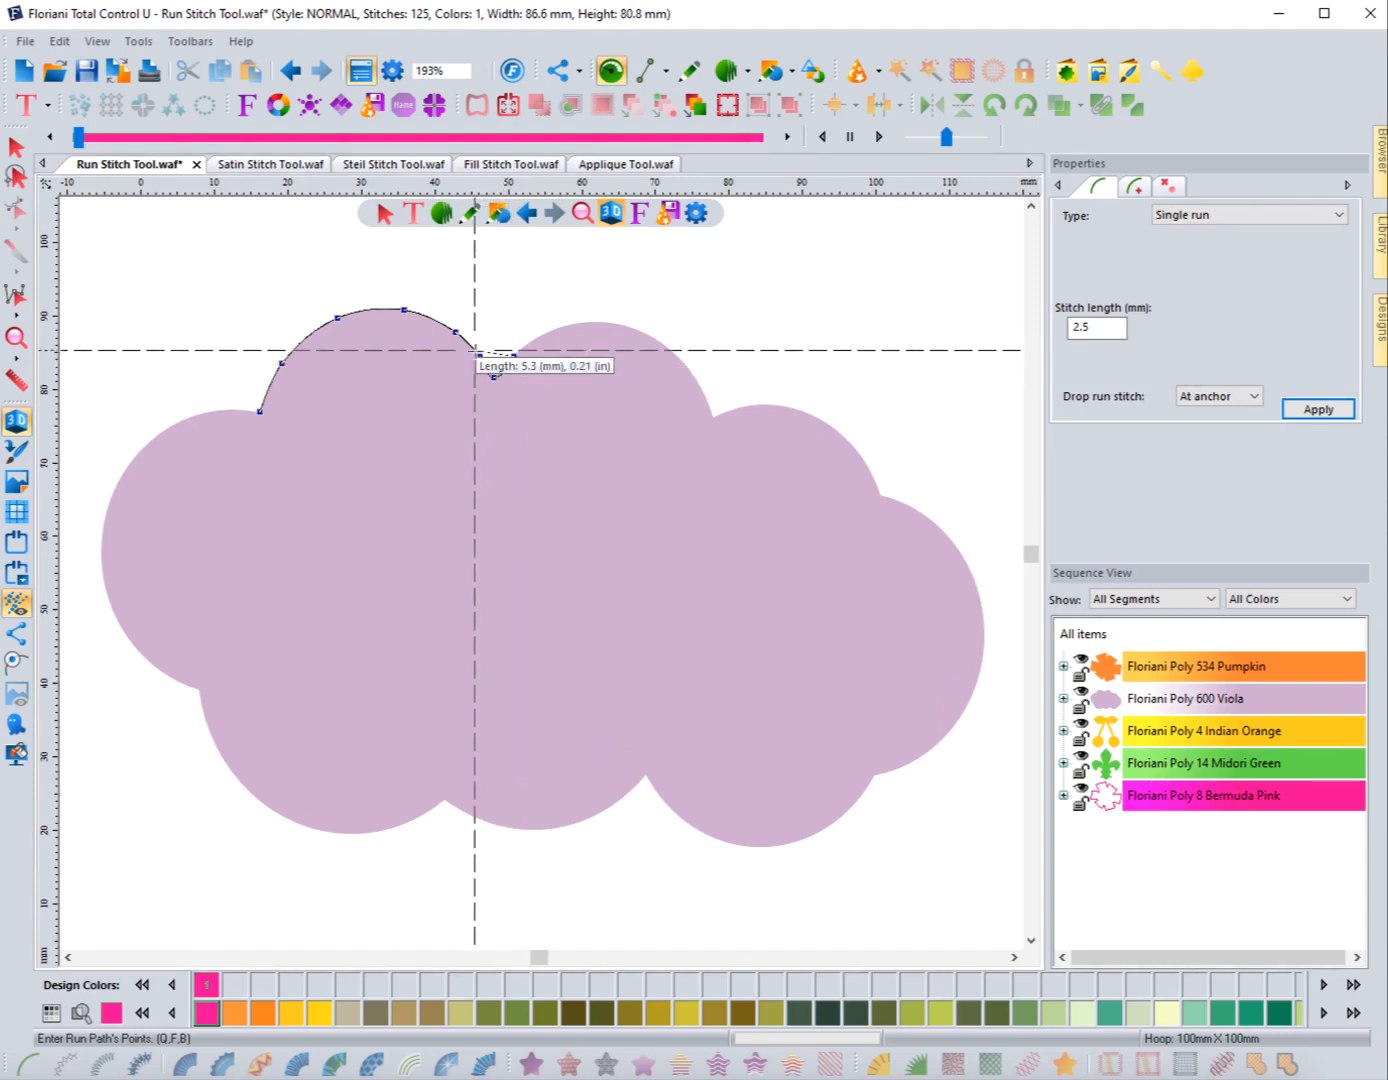
pyautogui.click(482, 354)
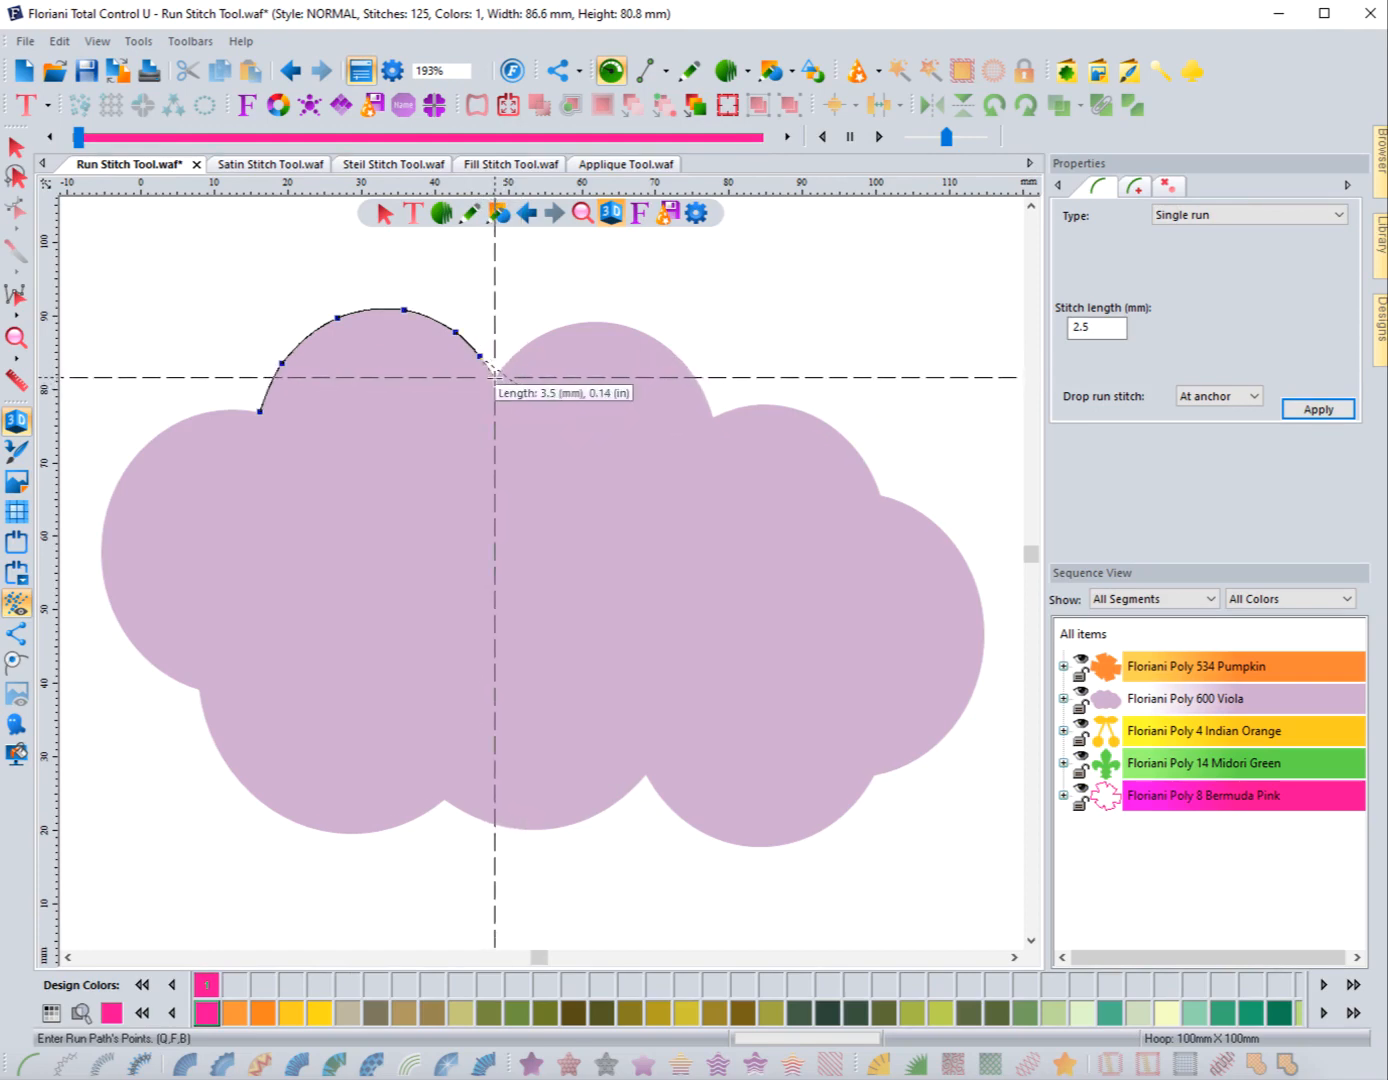
pyautogui.click(494, 377)
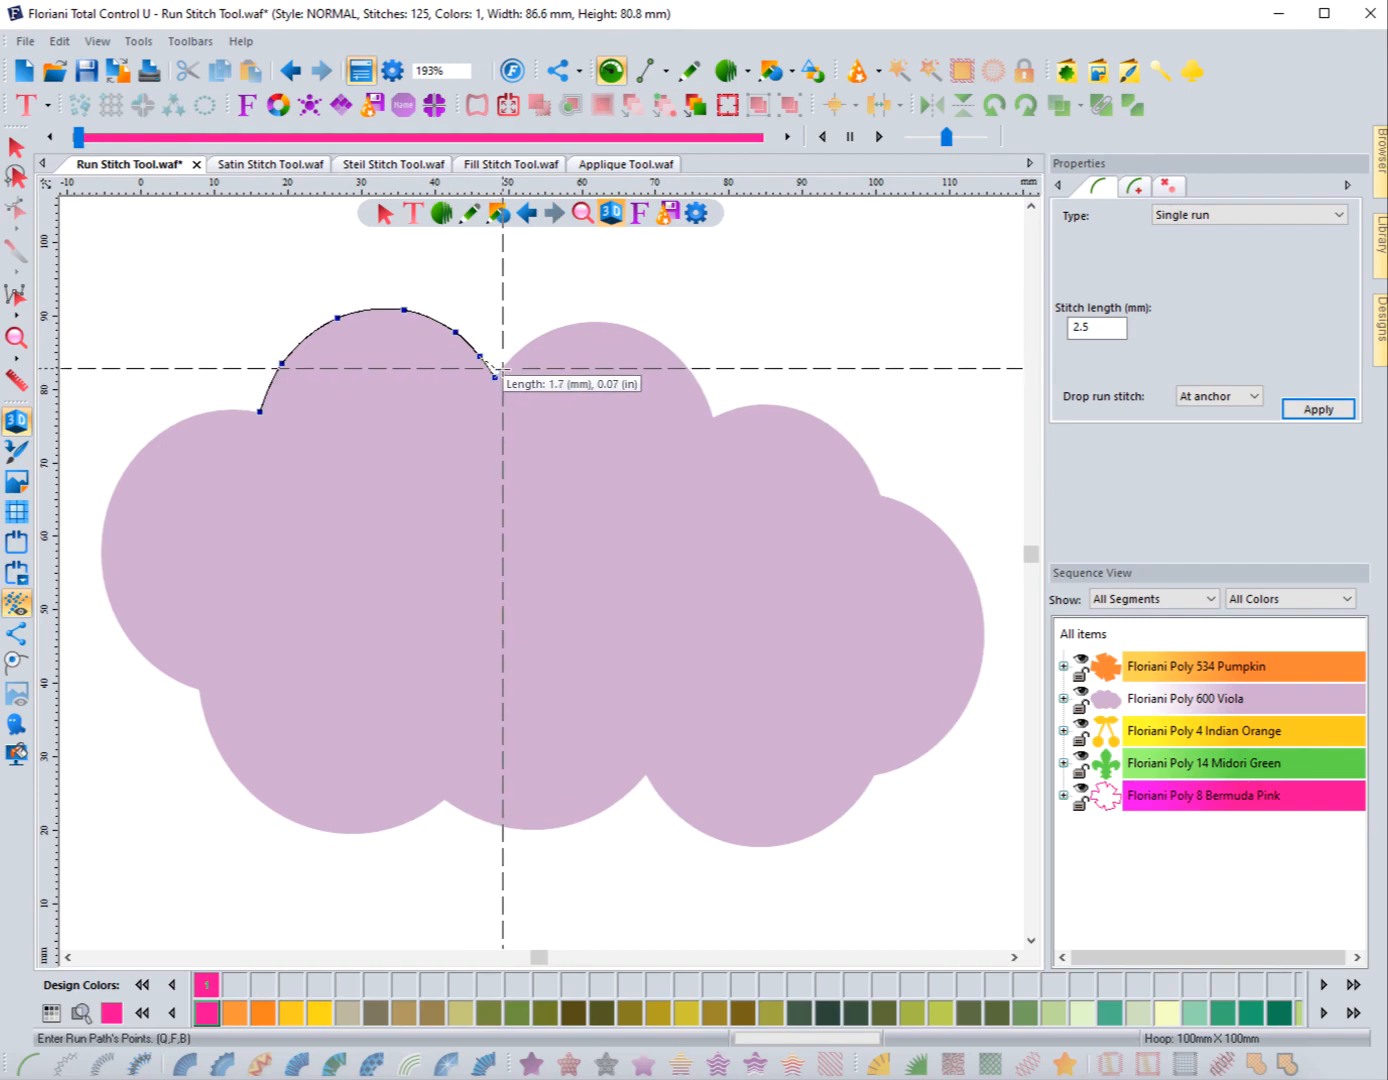
# Continue the path over the second upper bump to its far notch, and finish it as an open run about 62 mm wide and 15 mm high
pyautogui.click(502, 368)
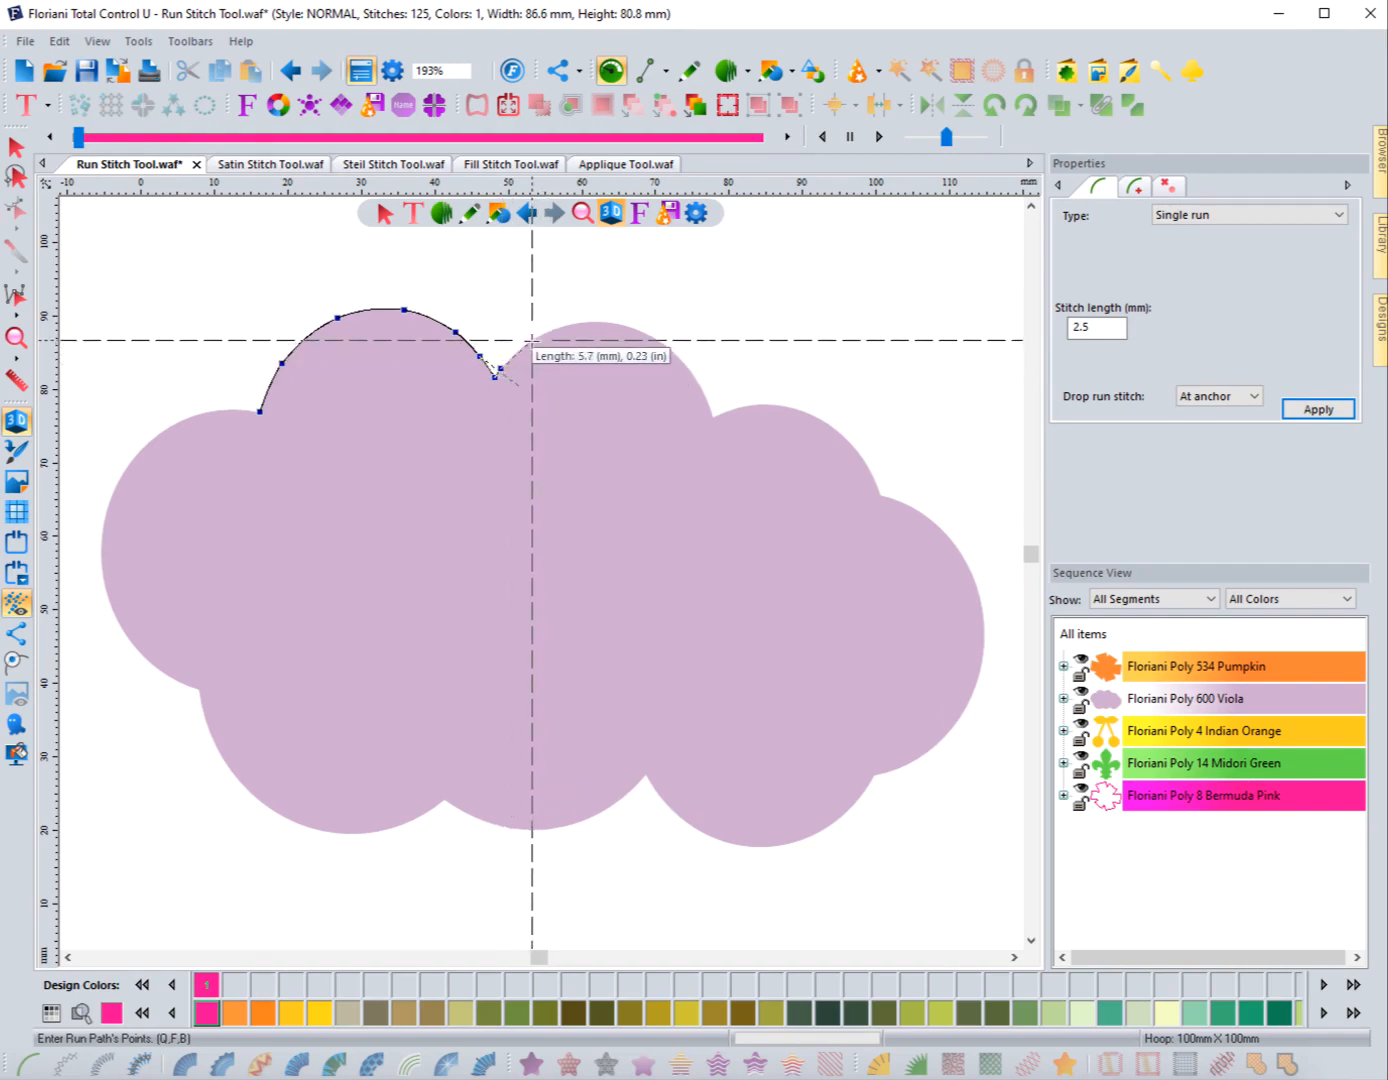
pyautogui.click(532, 341)
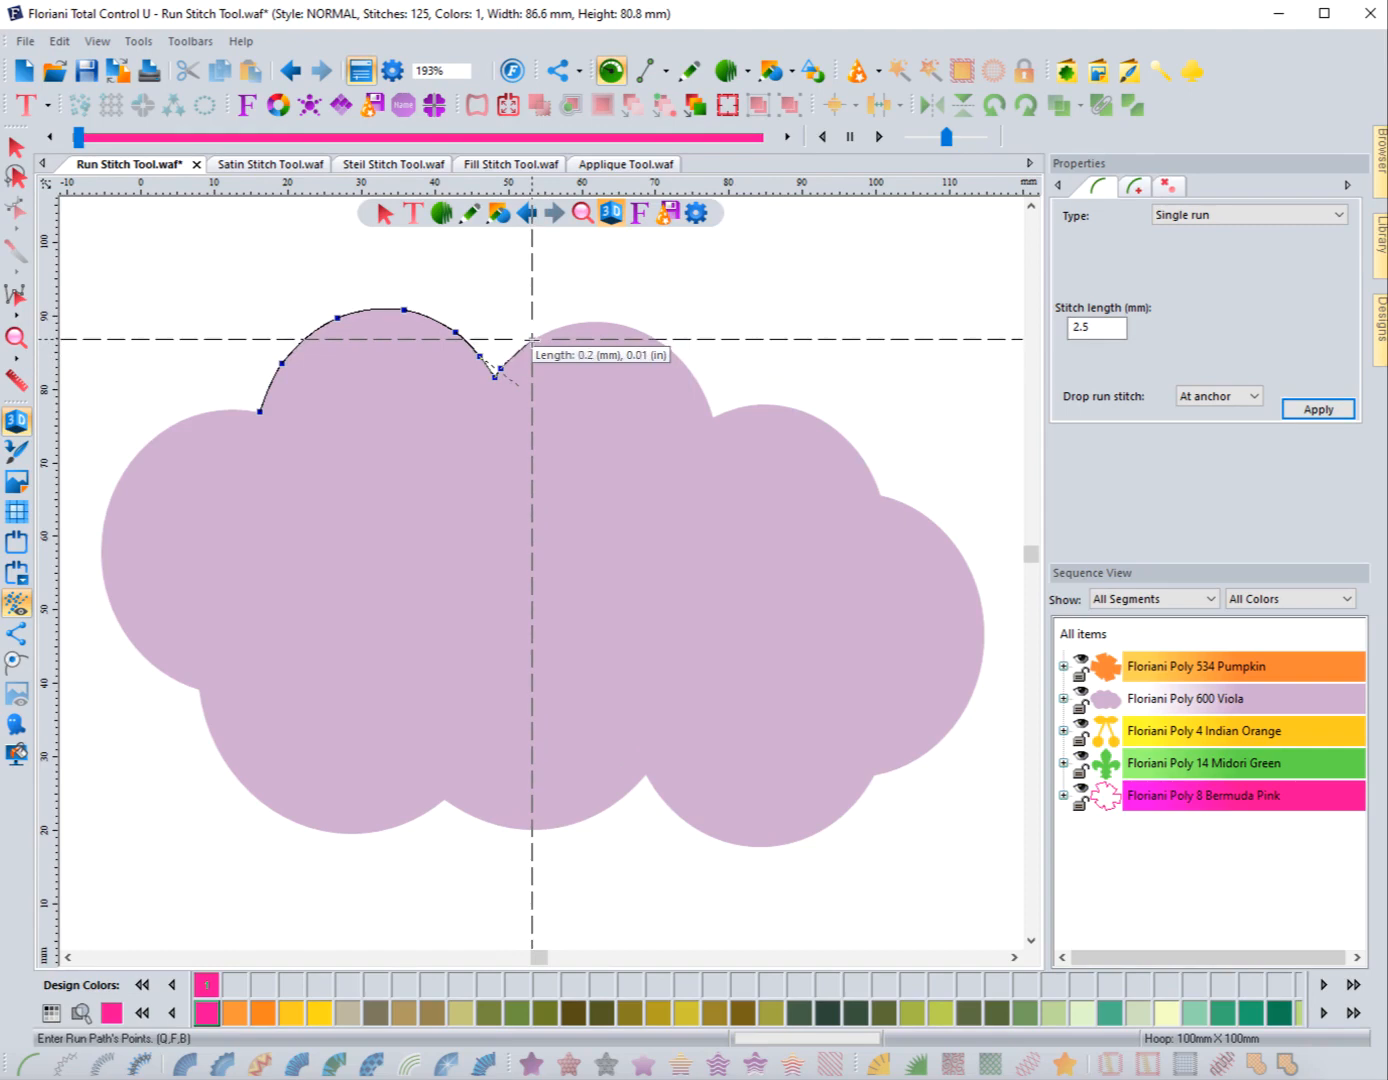
pyautogui.click(595, 321)
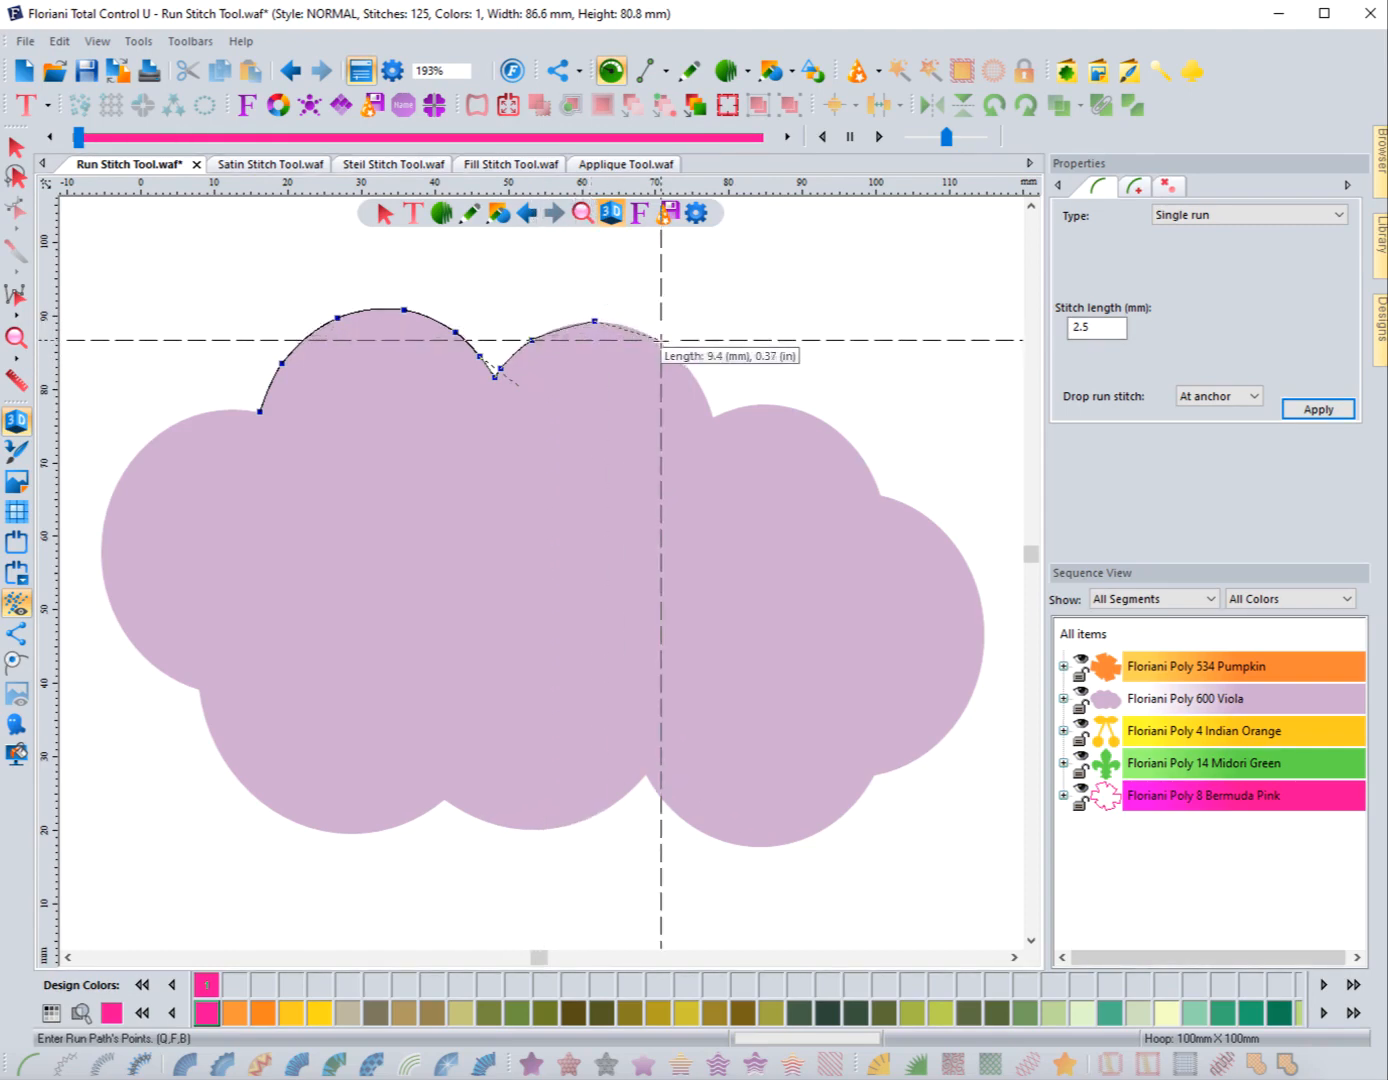
pyautogui.click(662, 340)
pyautogui.click(696, 378)
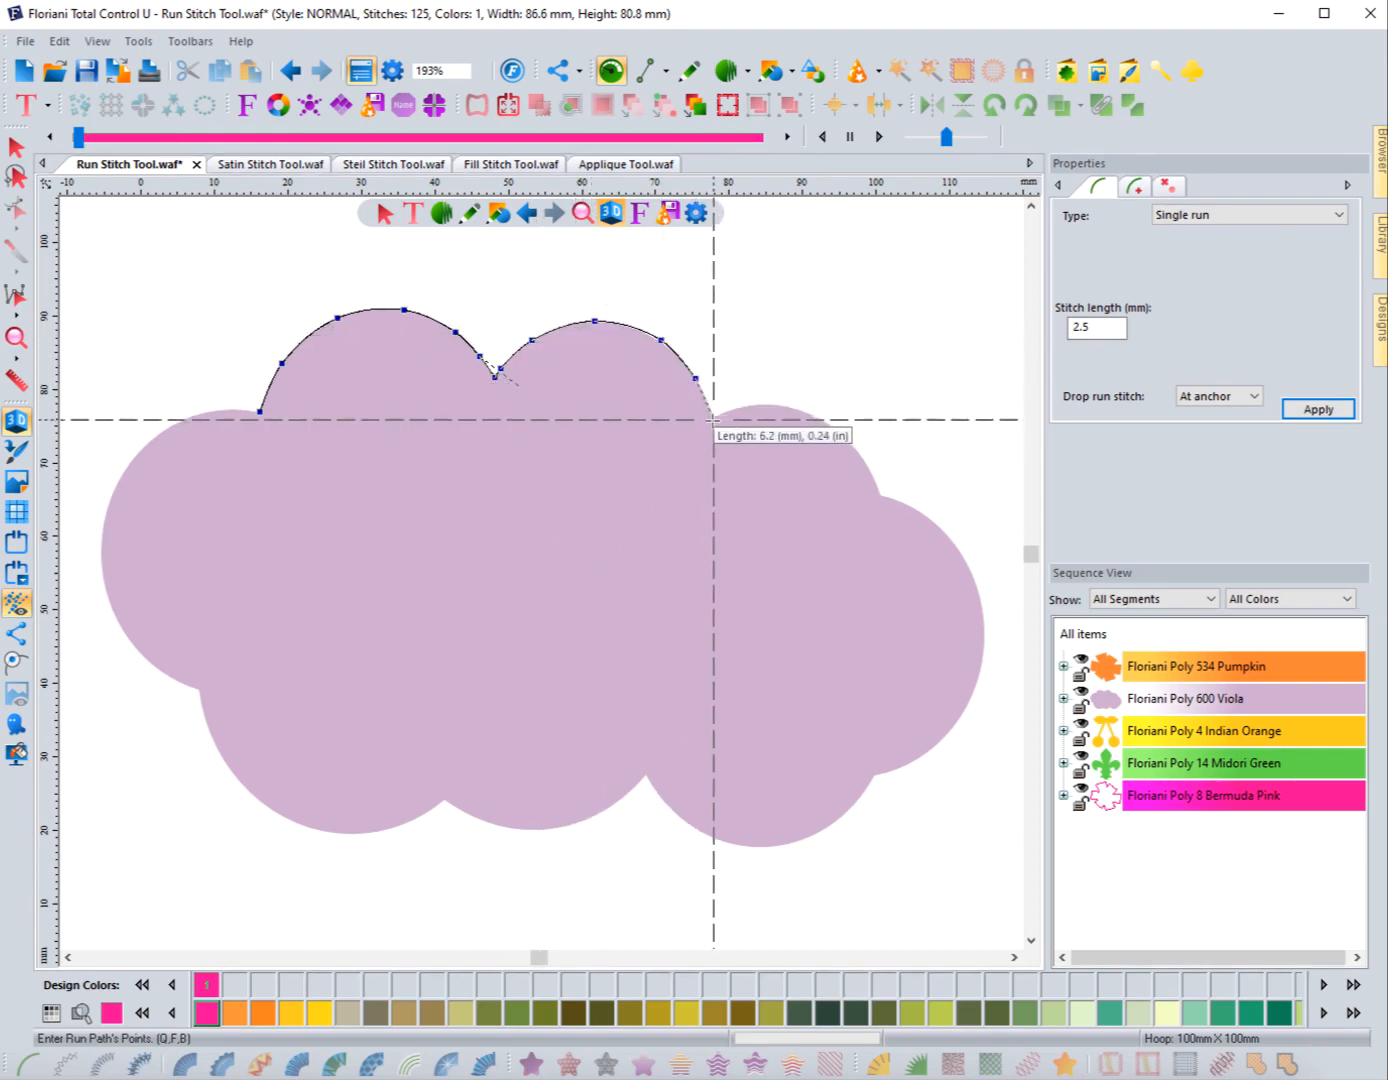
pyautogui.click(713, 415)
pyautogui.press('Return')
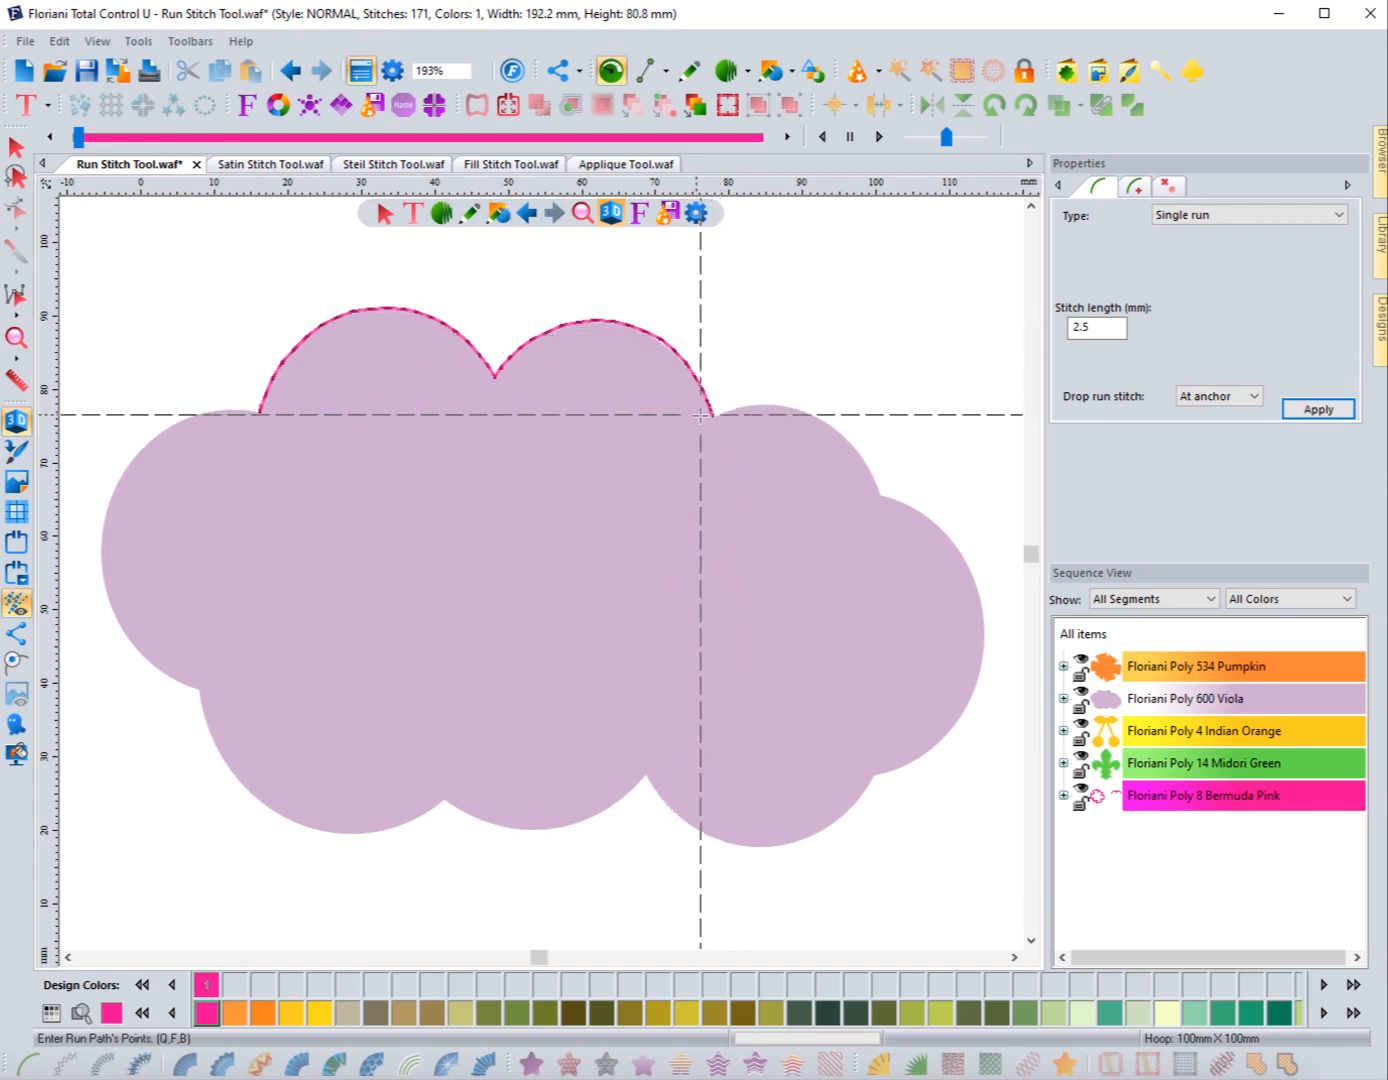
# Select the finished two-bump run to check its extent, and clear the selection
pyautogui.click(16, 148)
pyautogui.click(494, 379)
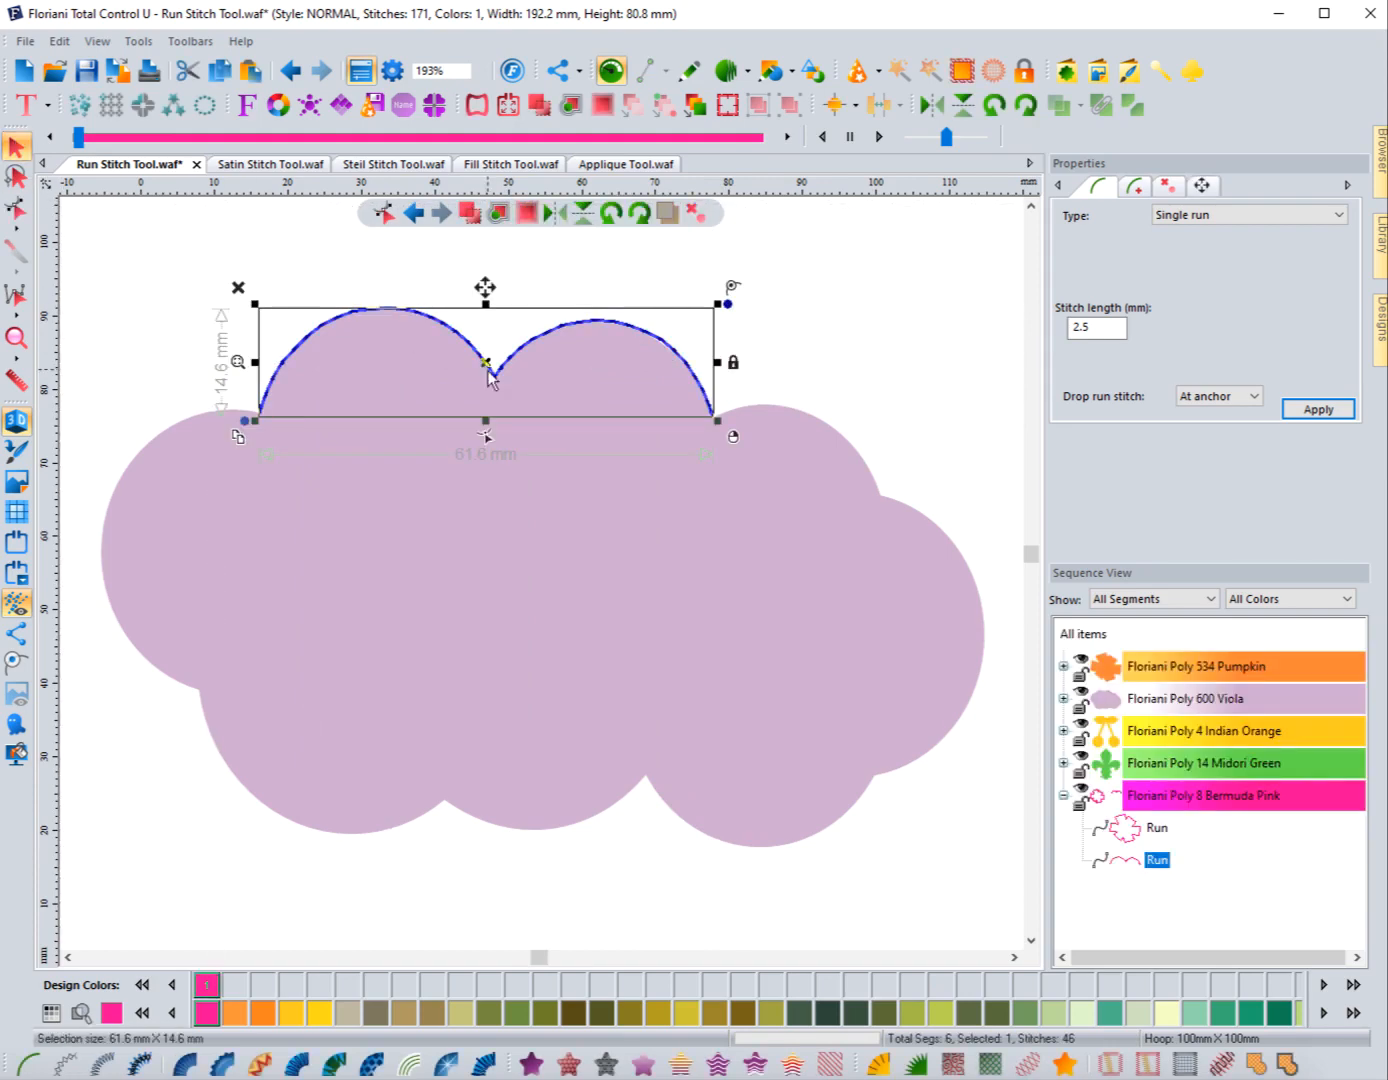
pyautogui.click(682, 551)
pyautogui.click(541, 265)
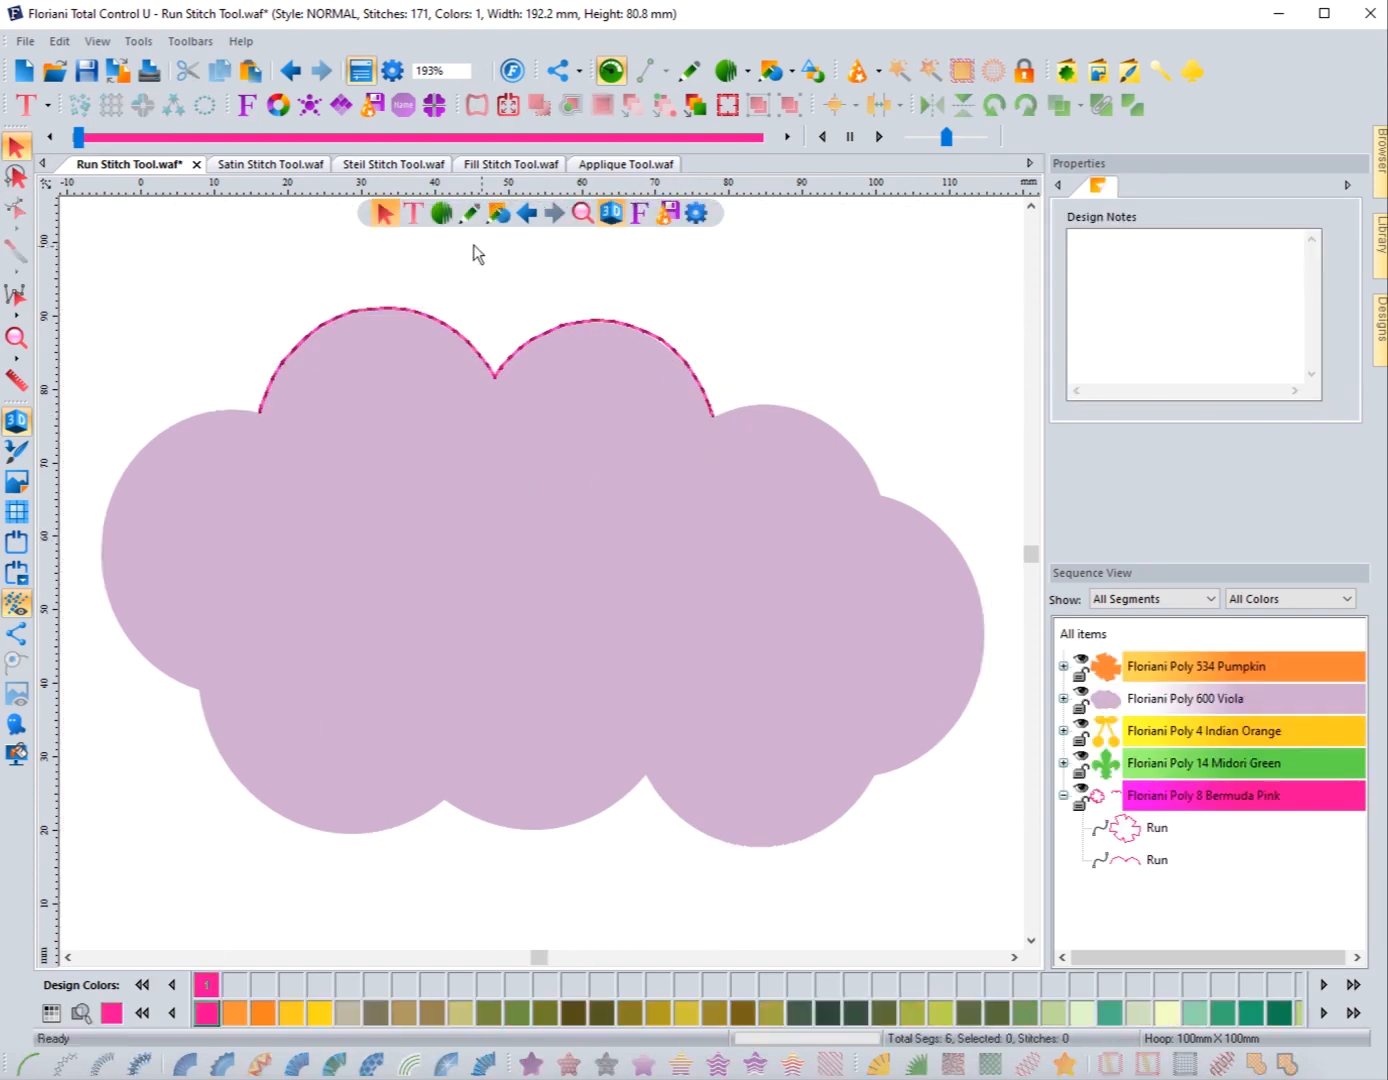
# Trace the cloud's third bump from the end of the two-bump run, and finish it as a separate open run about 22.5 mm wide
pyautogui.click(443, 218)
pyautogui.click(385, 243)
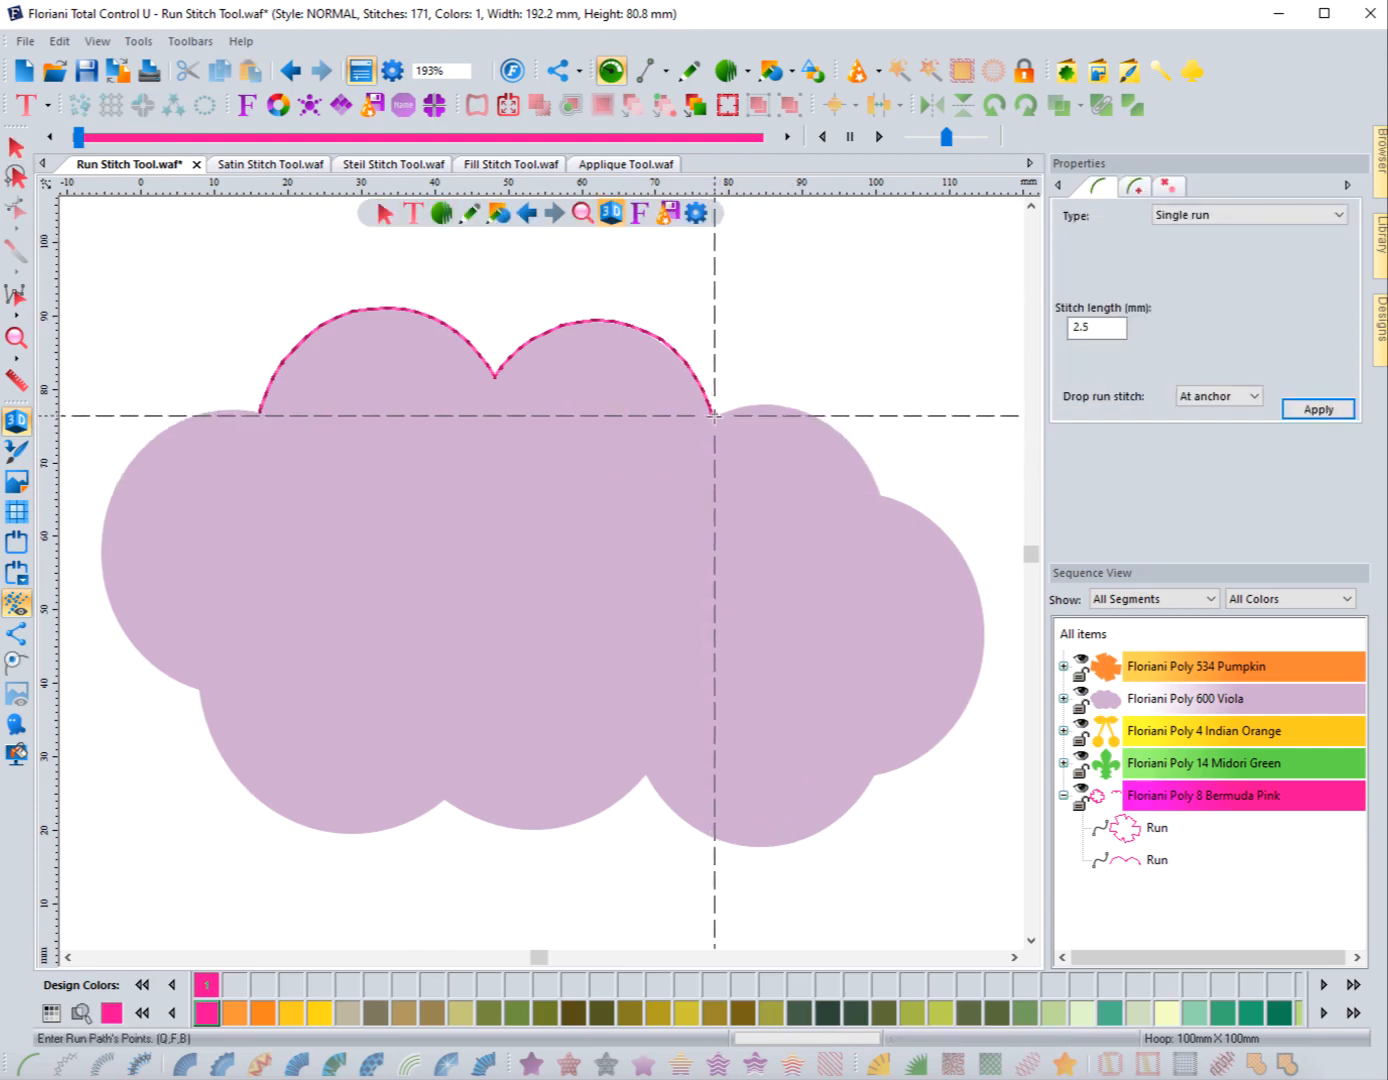
pyautogui.click(714, 415)
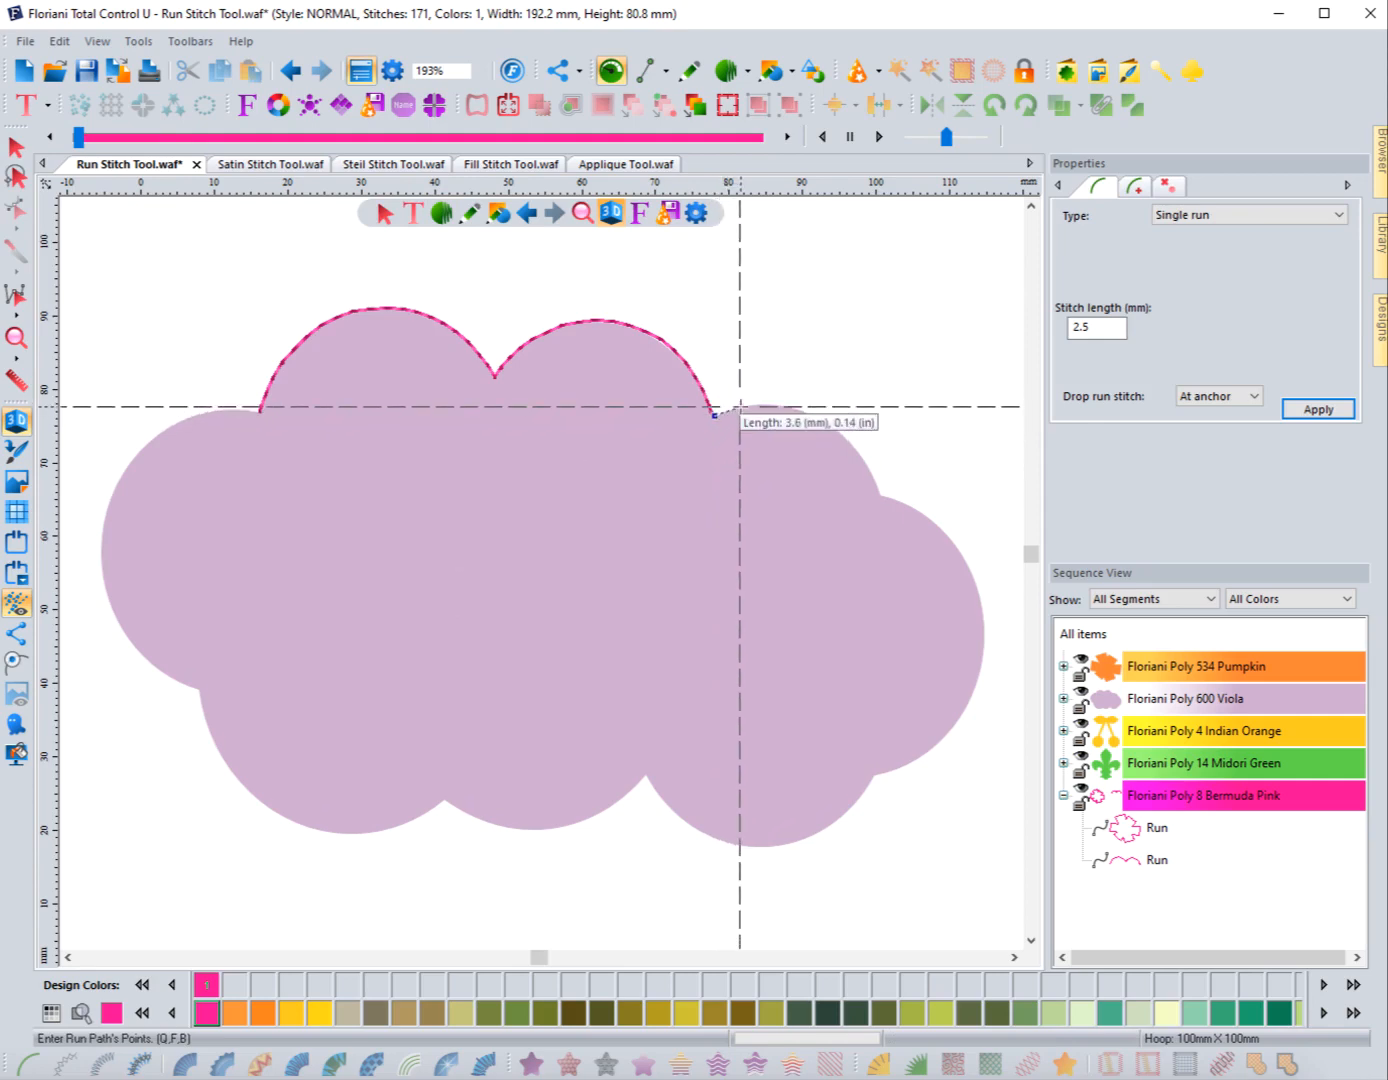
pyautogui.click(742, 404)
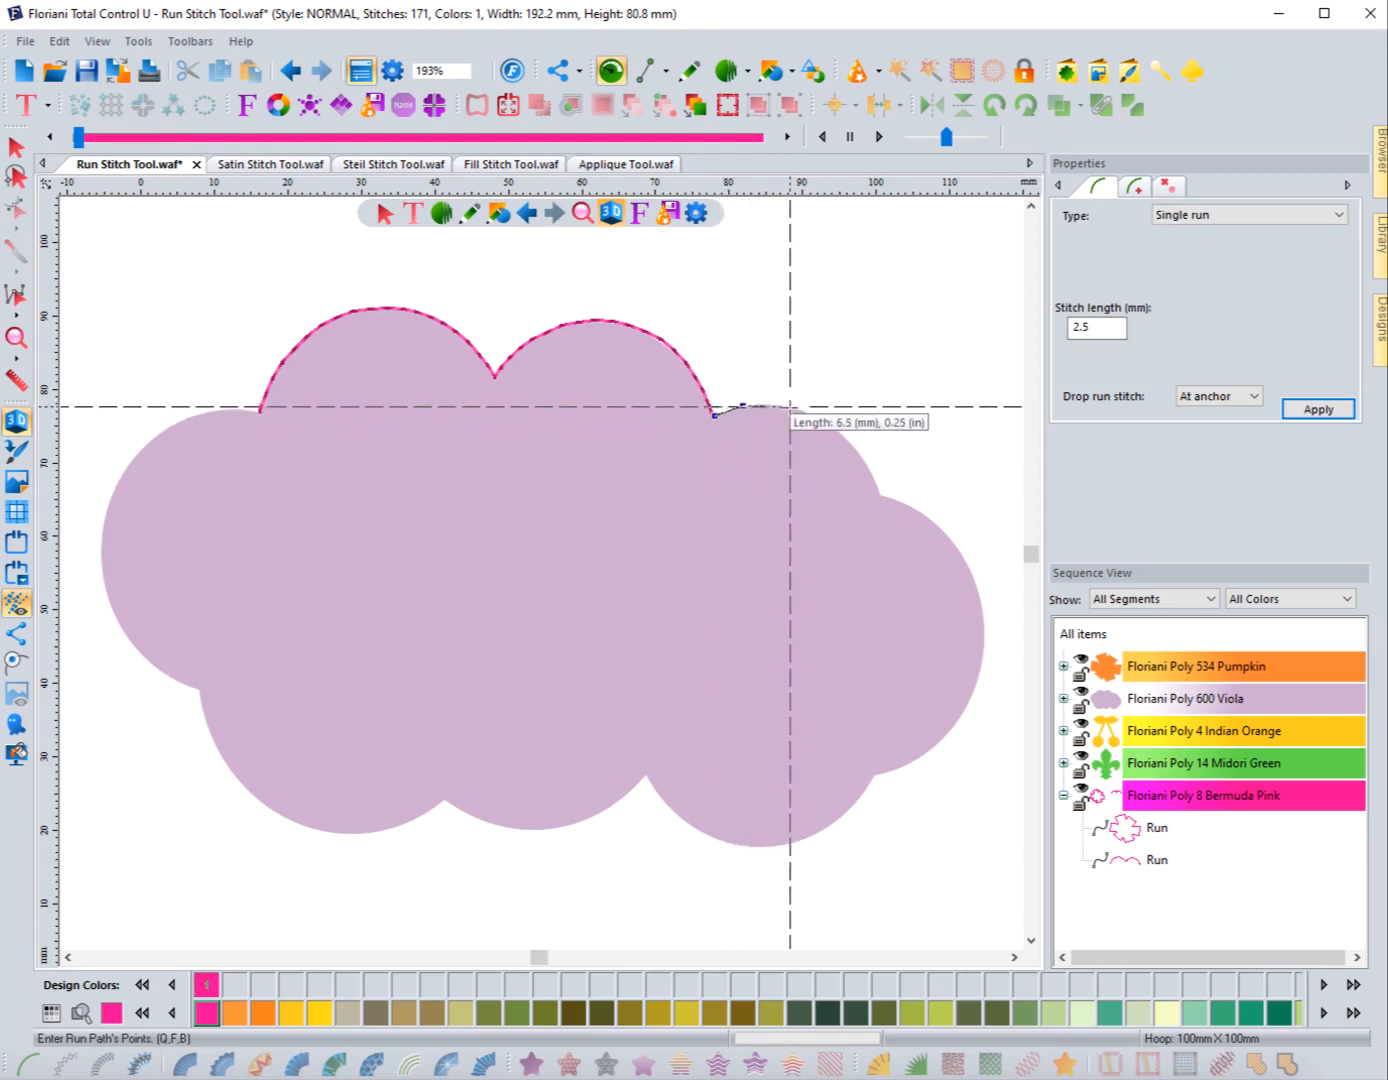
pyautogui.click(791, 407)
pyautogui.click(839, 431)
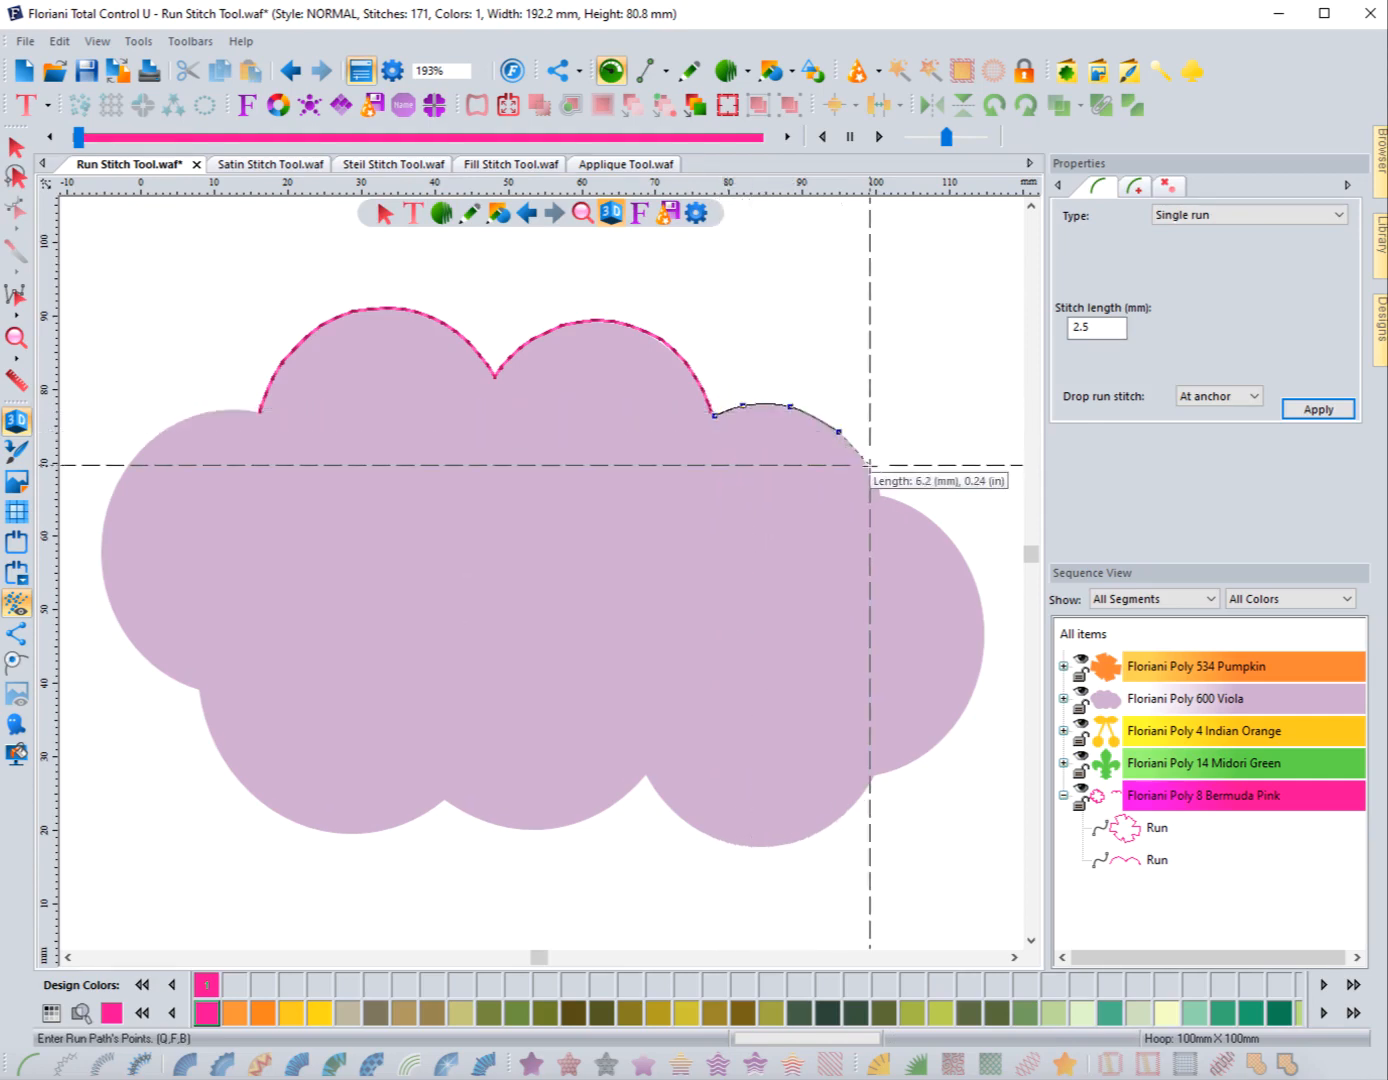
pyautogui.click(867, 466)
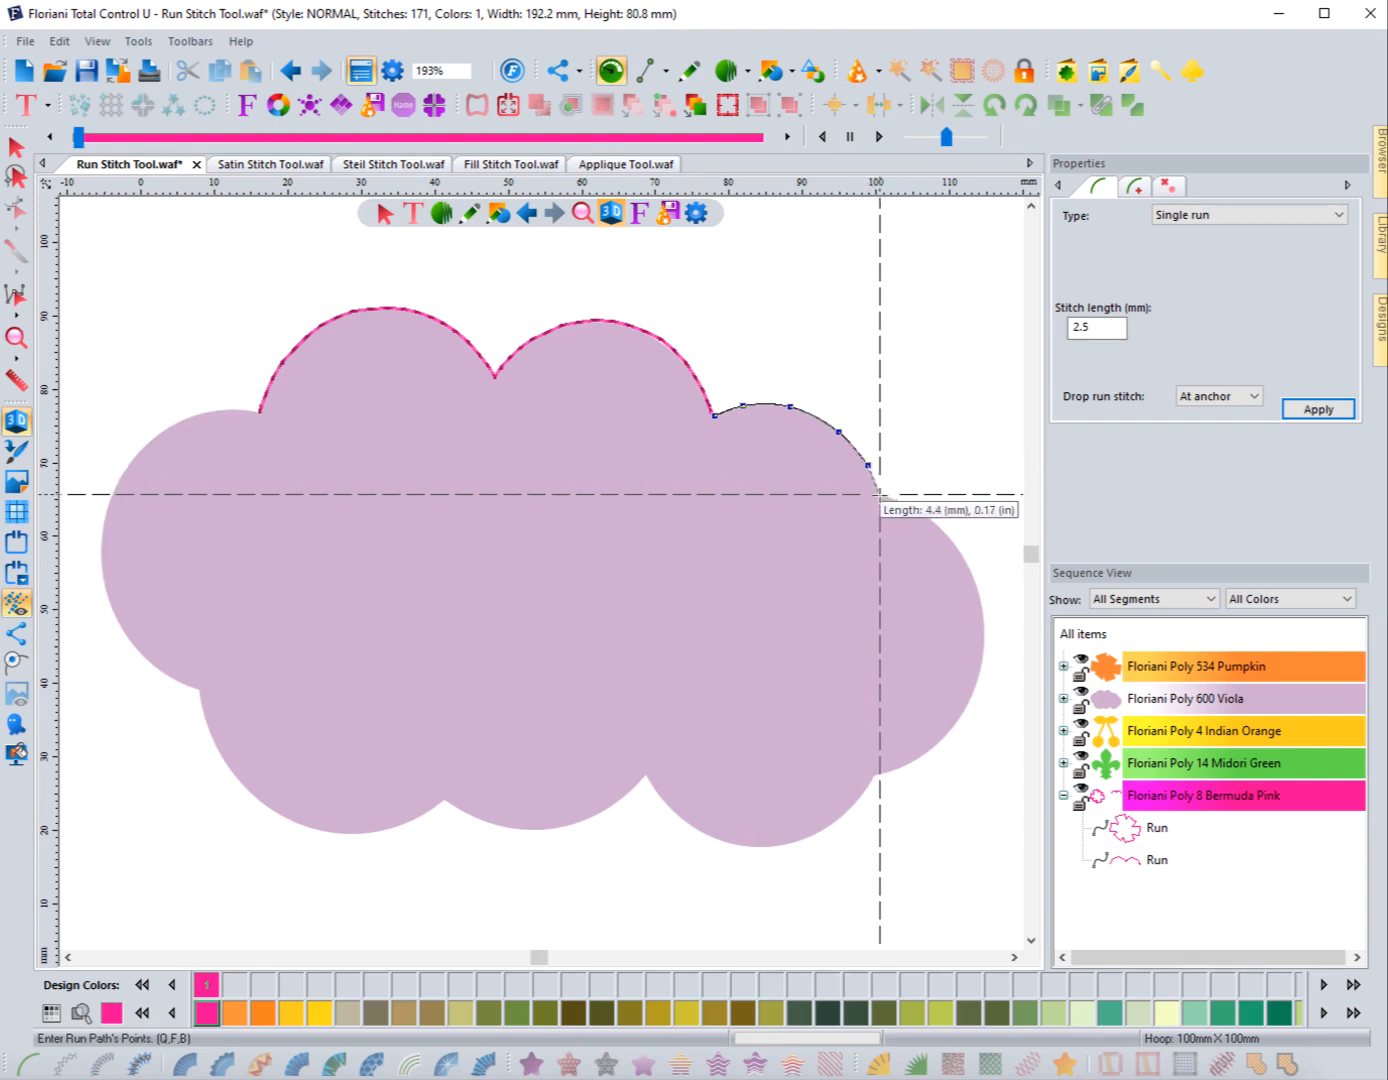
pyautogui.click(879, 494)
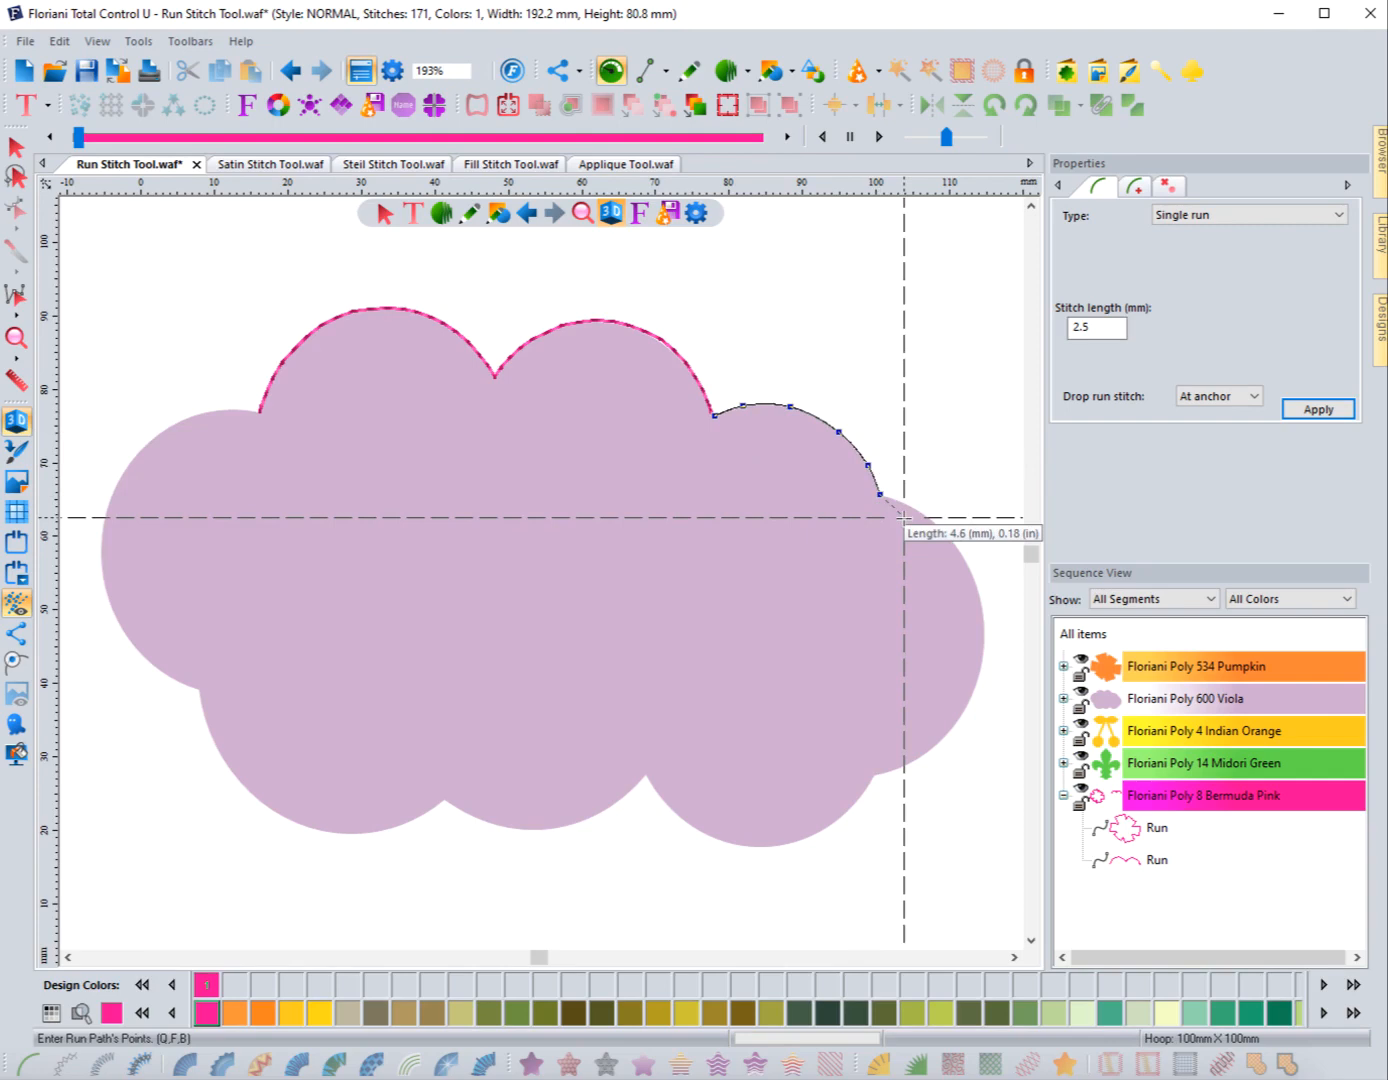
pyautogui.press('Return')
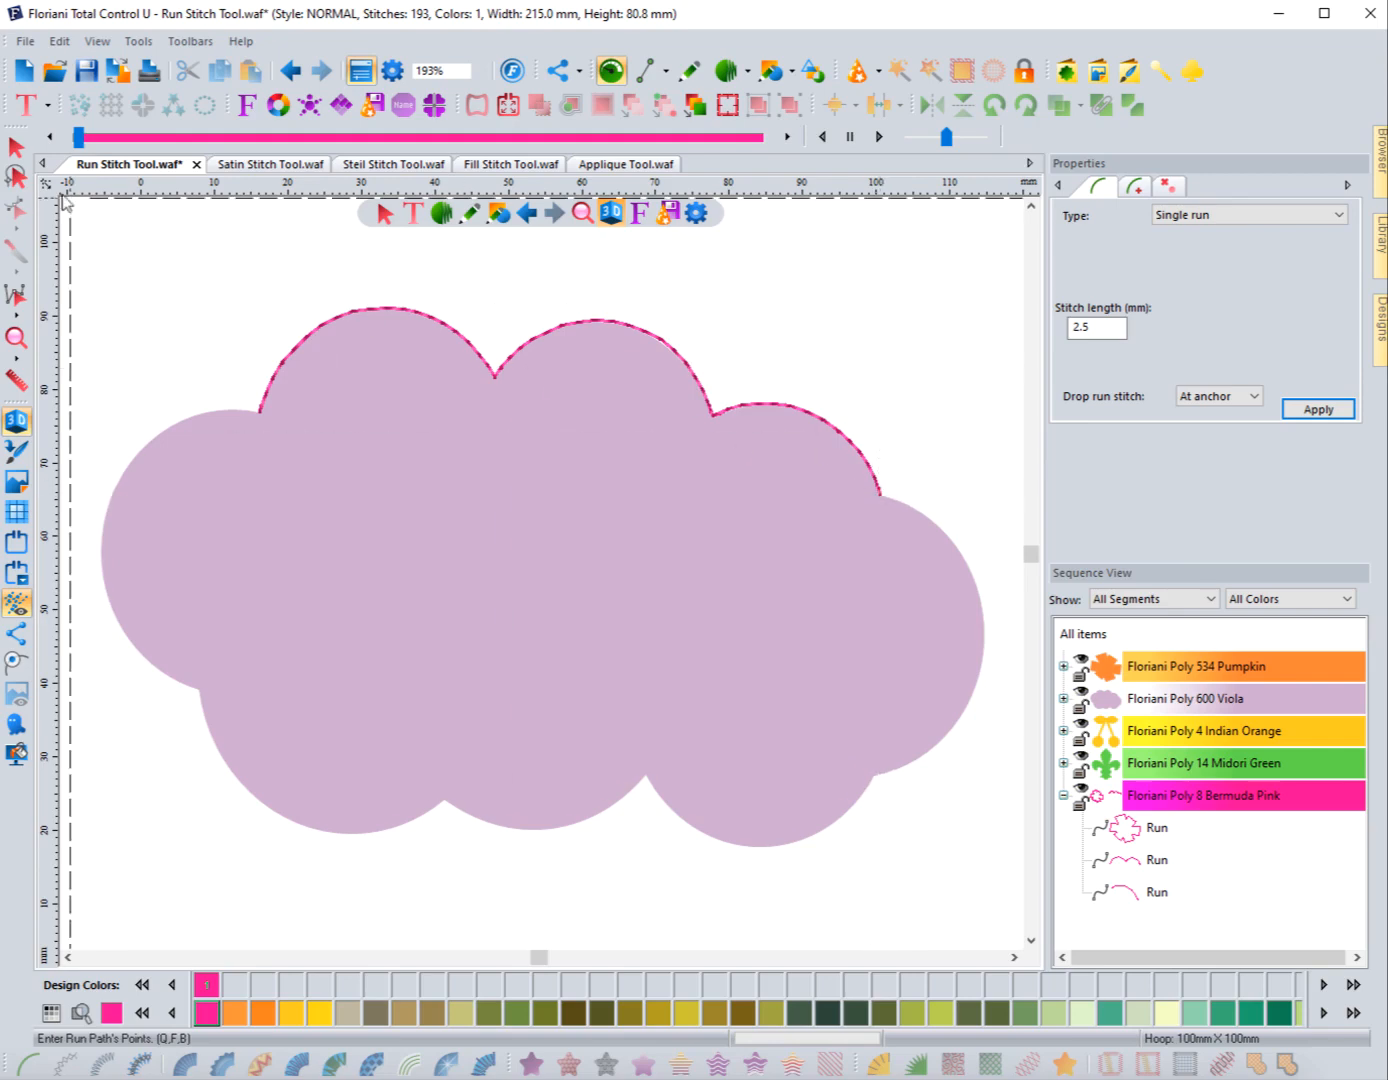
# Delete the separate run over the third bump, and leave the remaining runs deselected
pyautogui.click(17, 148)
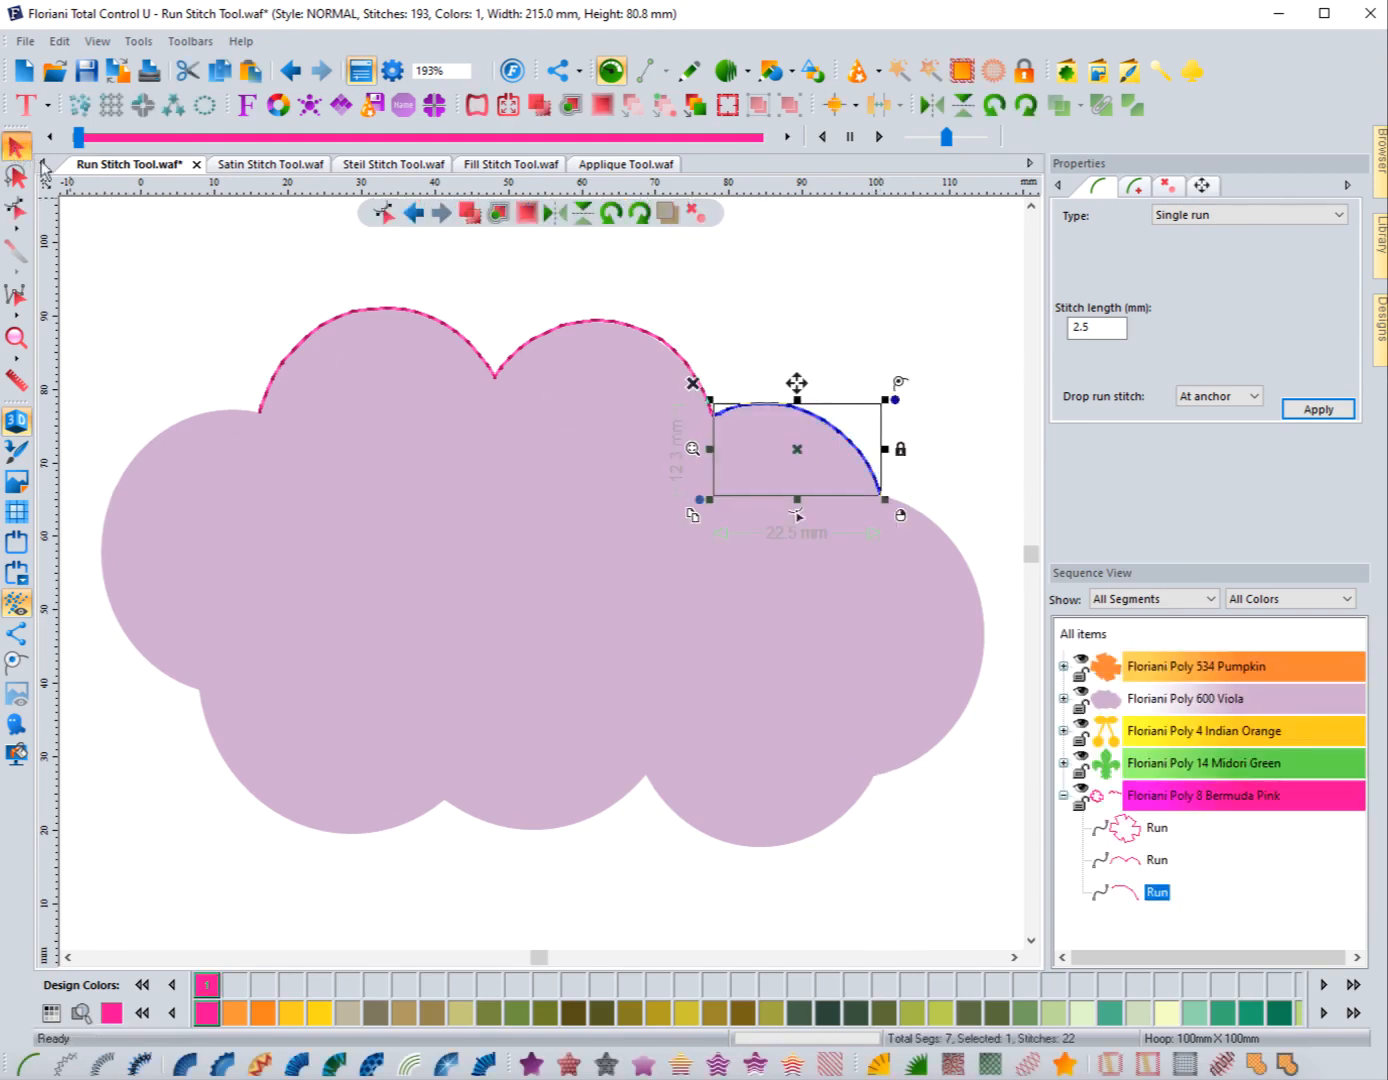
pyautogui.click(692, 383)
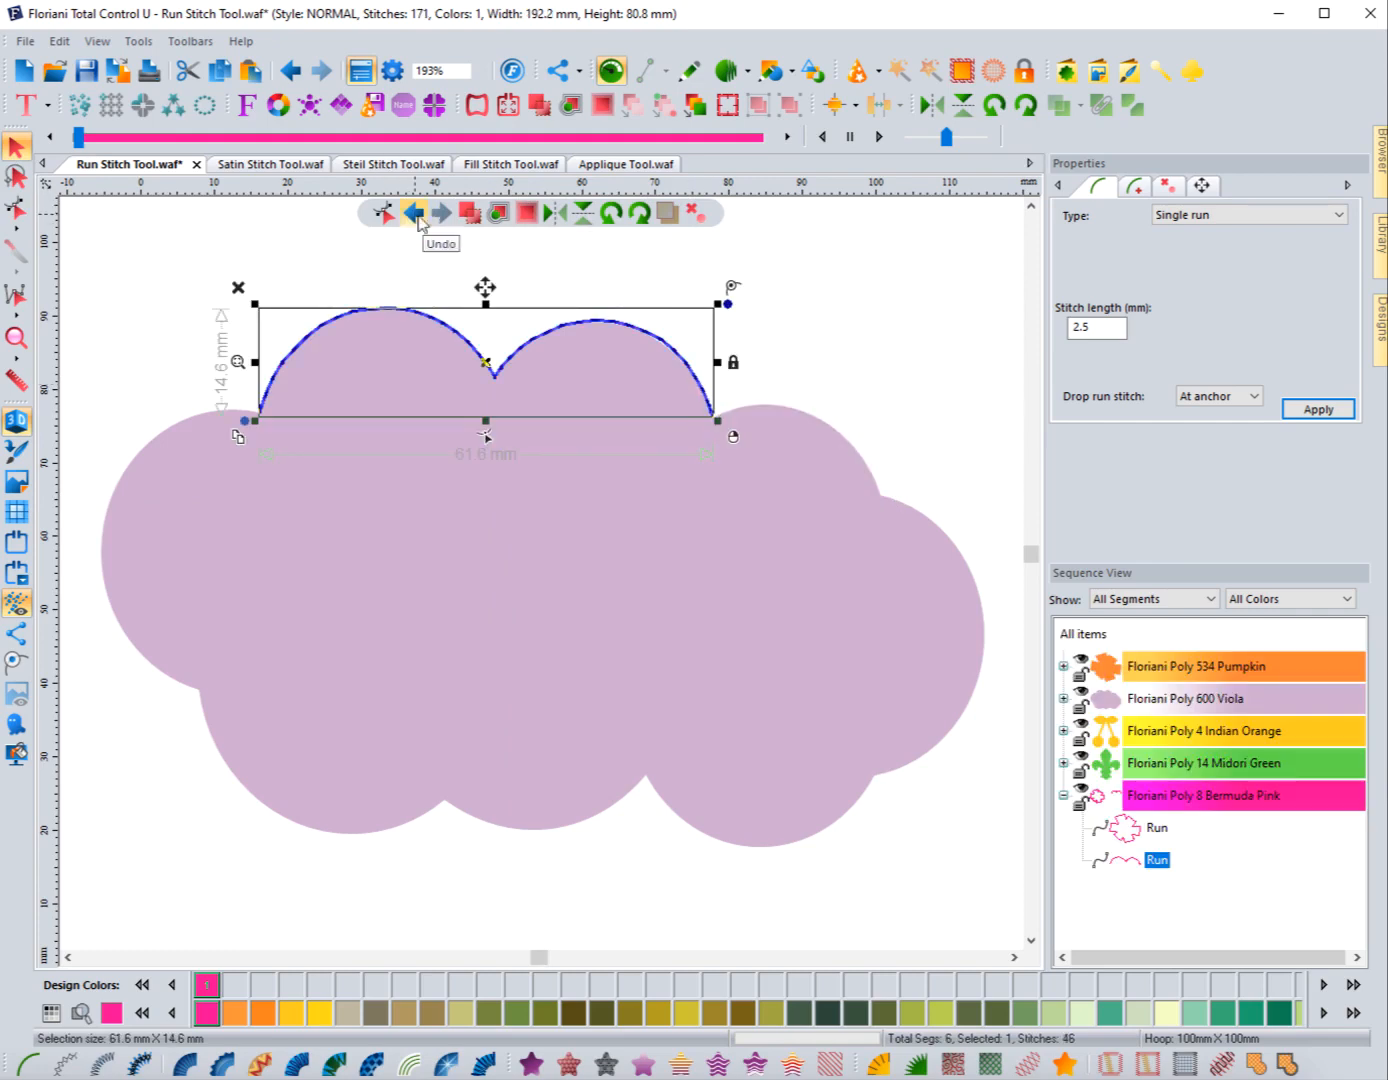
pyautogui.click(360, 262)
# Start a new run at the two-bump run's right end and trace curved points over the cloud's third bump to the next notch
pyautogui.click(441, 212)
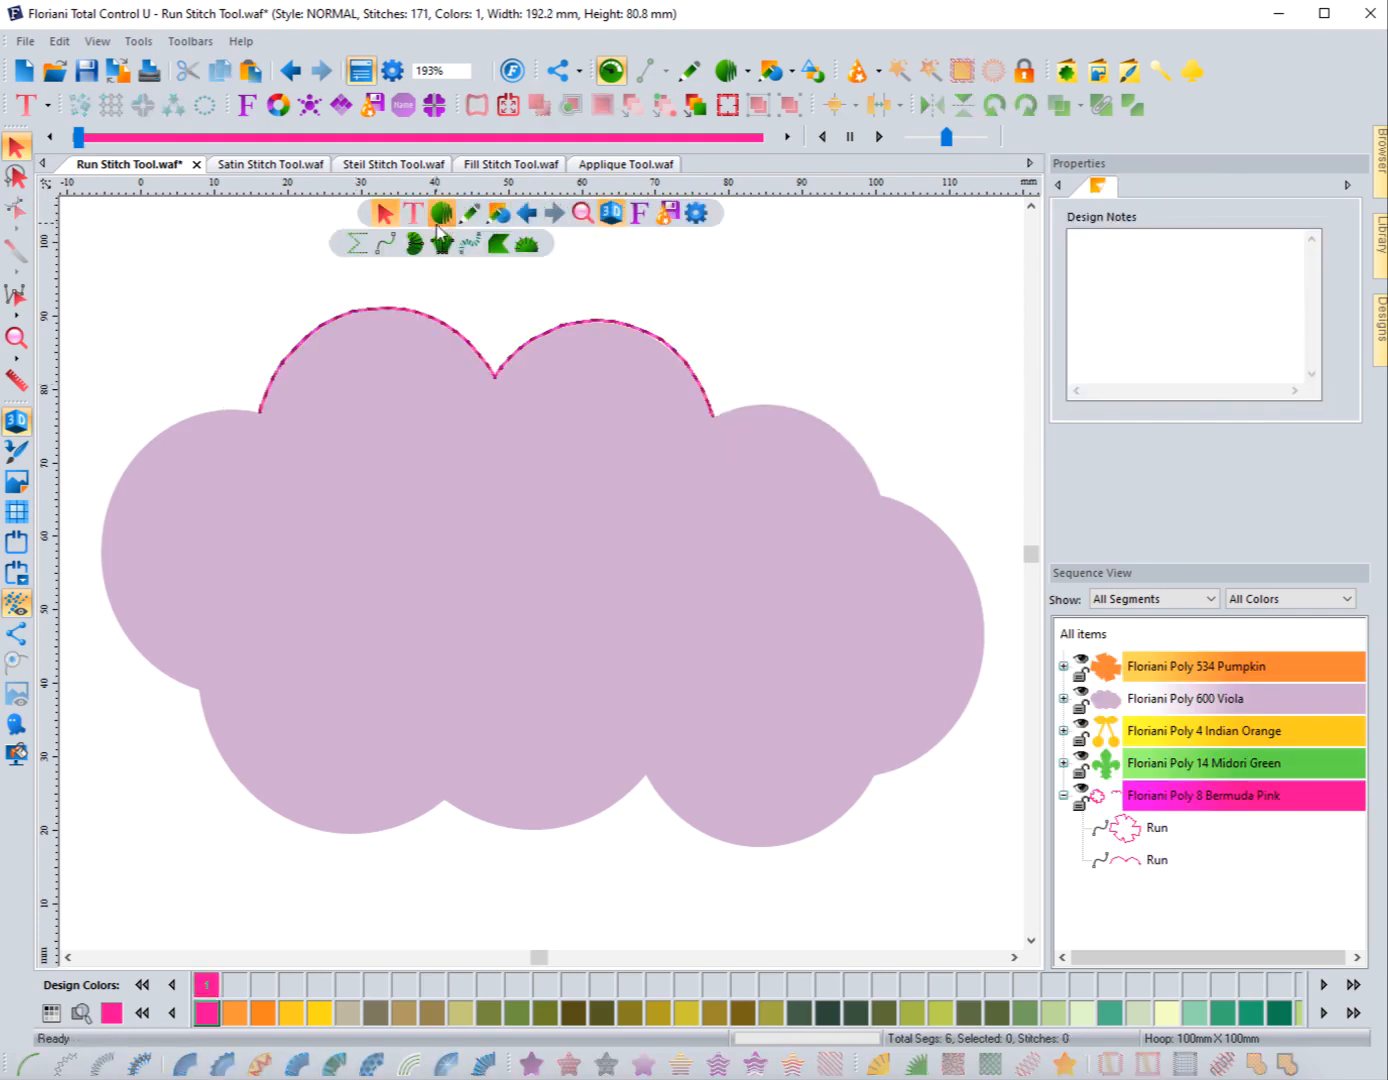
pyautogui.click(398, 240)
pyautogui.click(713, 418)
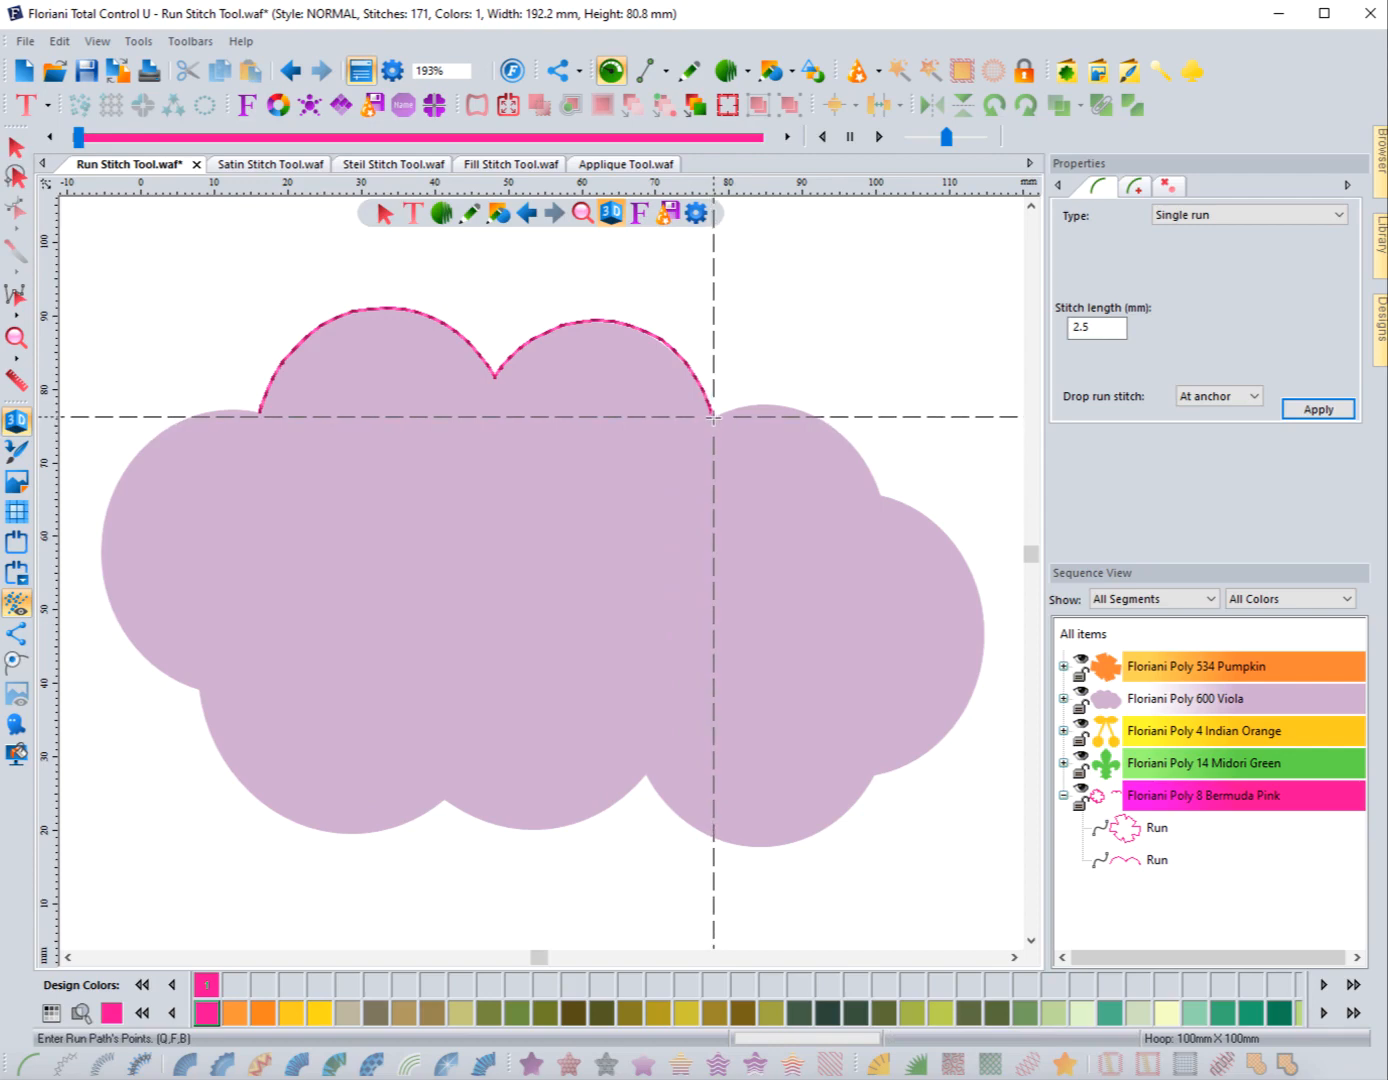
pyautogui.click(737, 407)
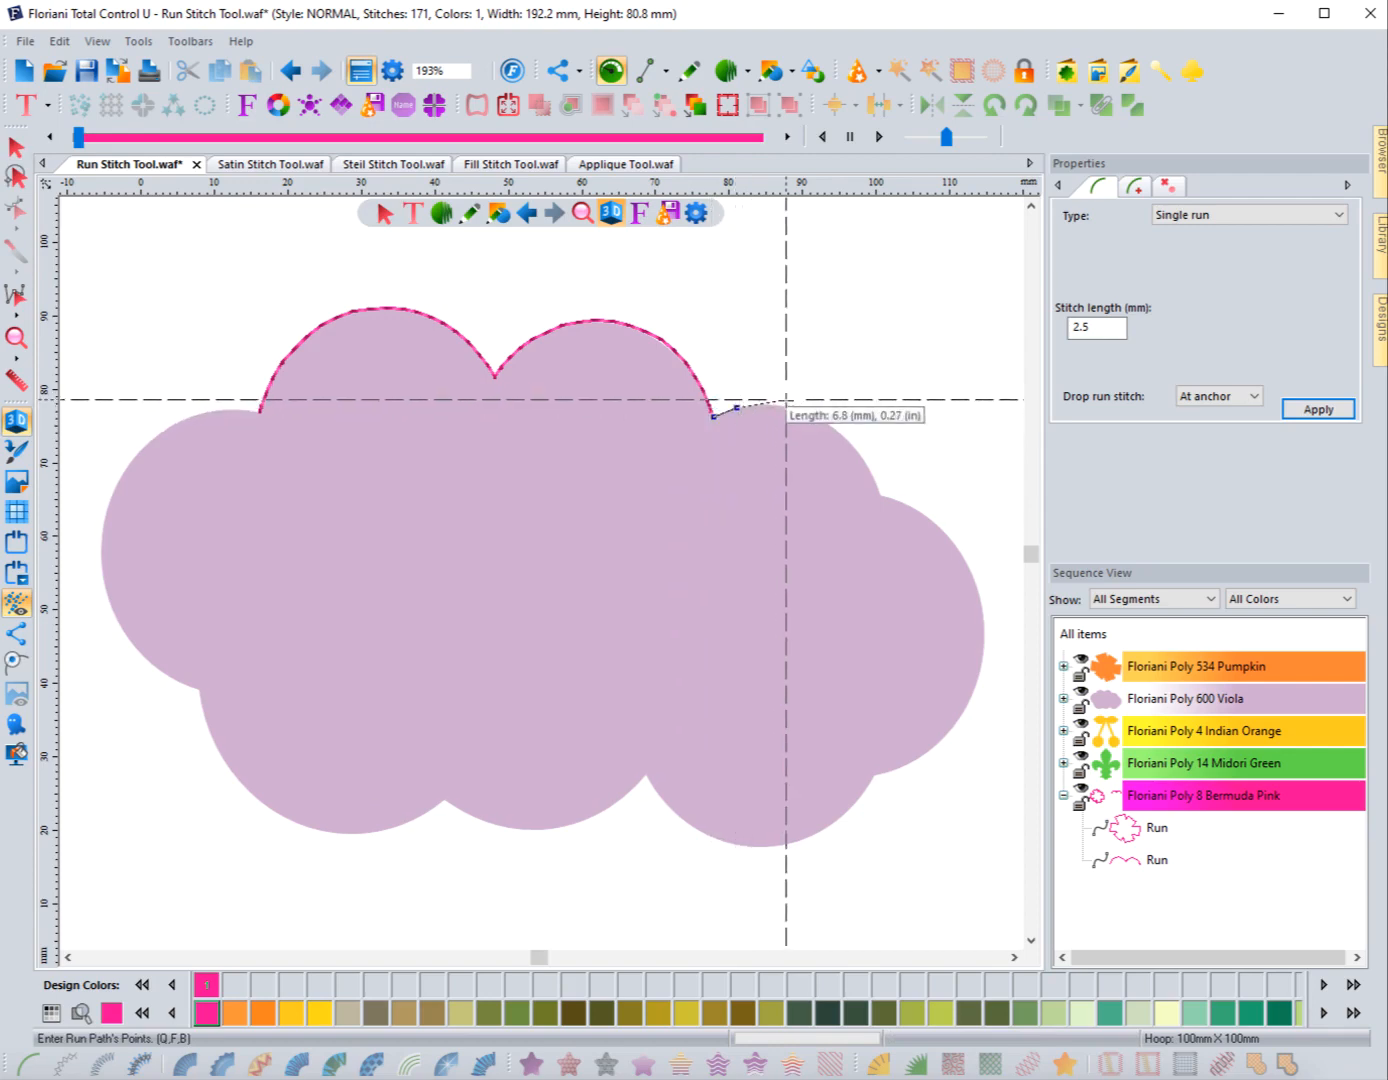
pyautogui.click(782, 406)
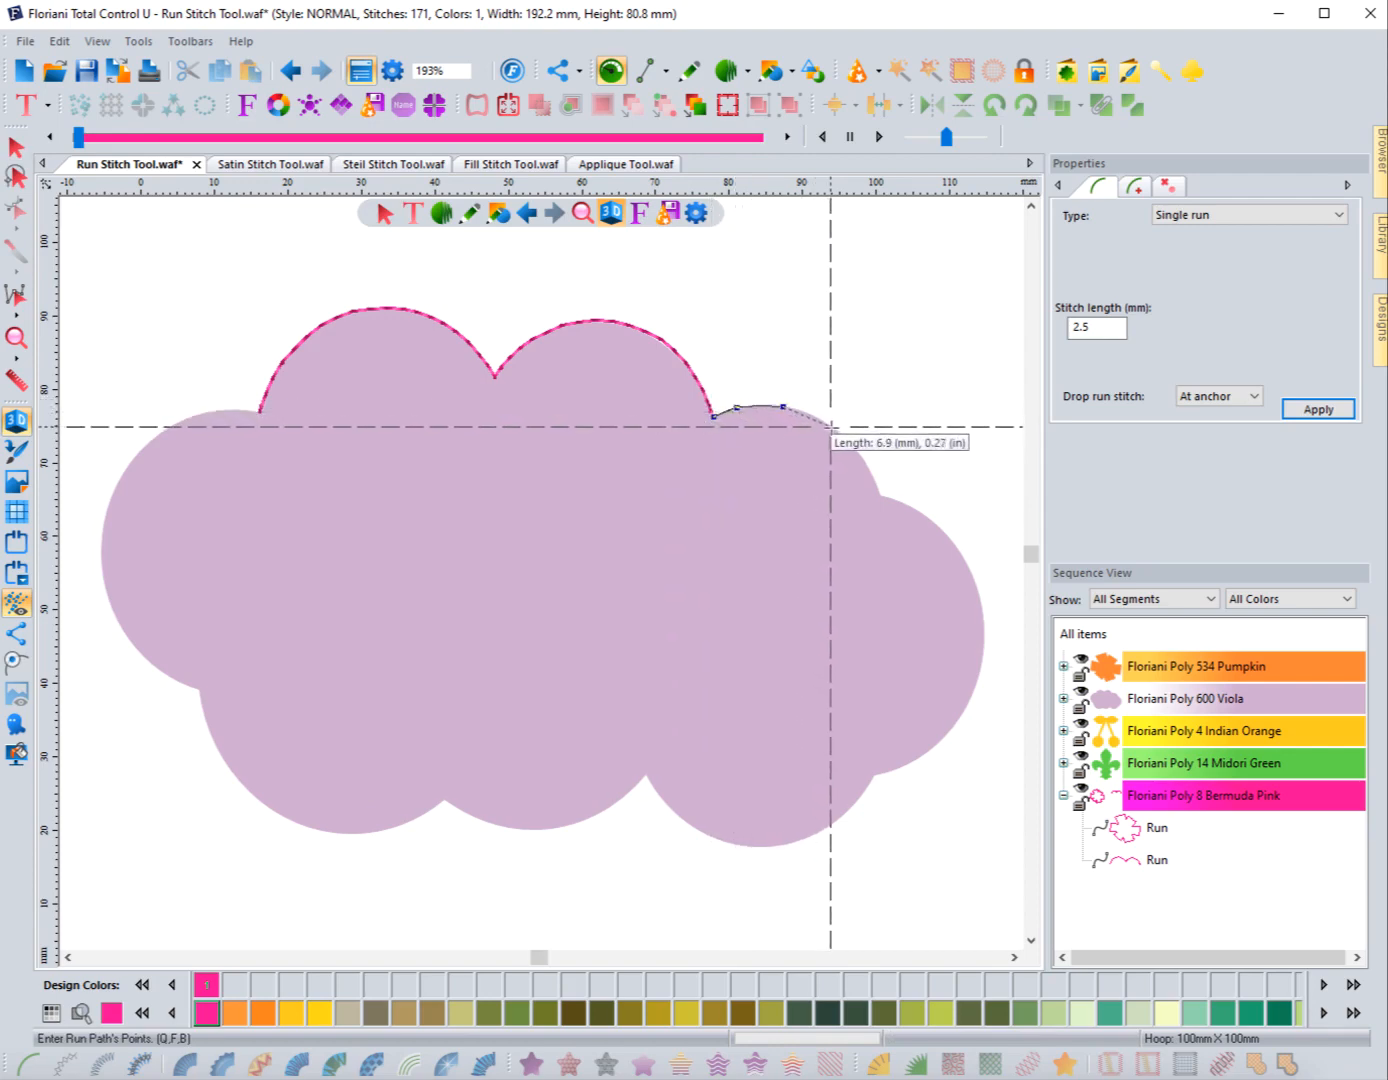
pyautogui.click(832, 428)
pyautogui.click(861, 457)
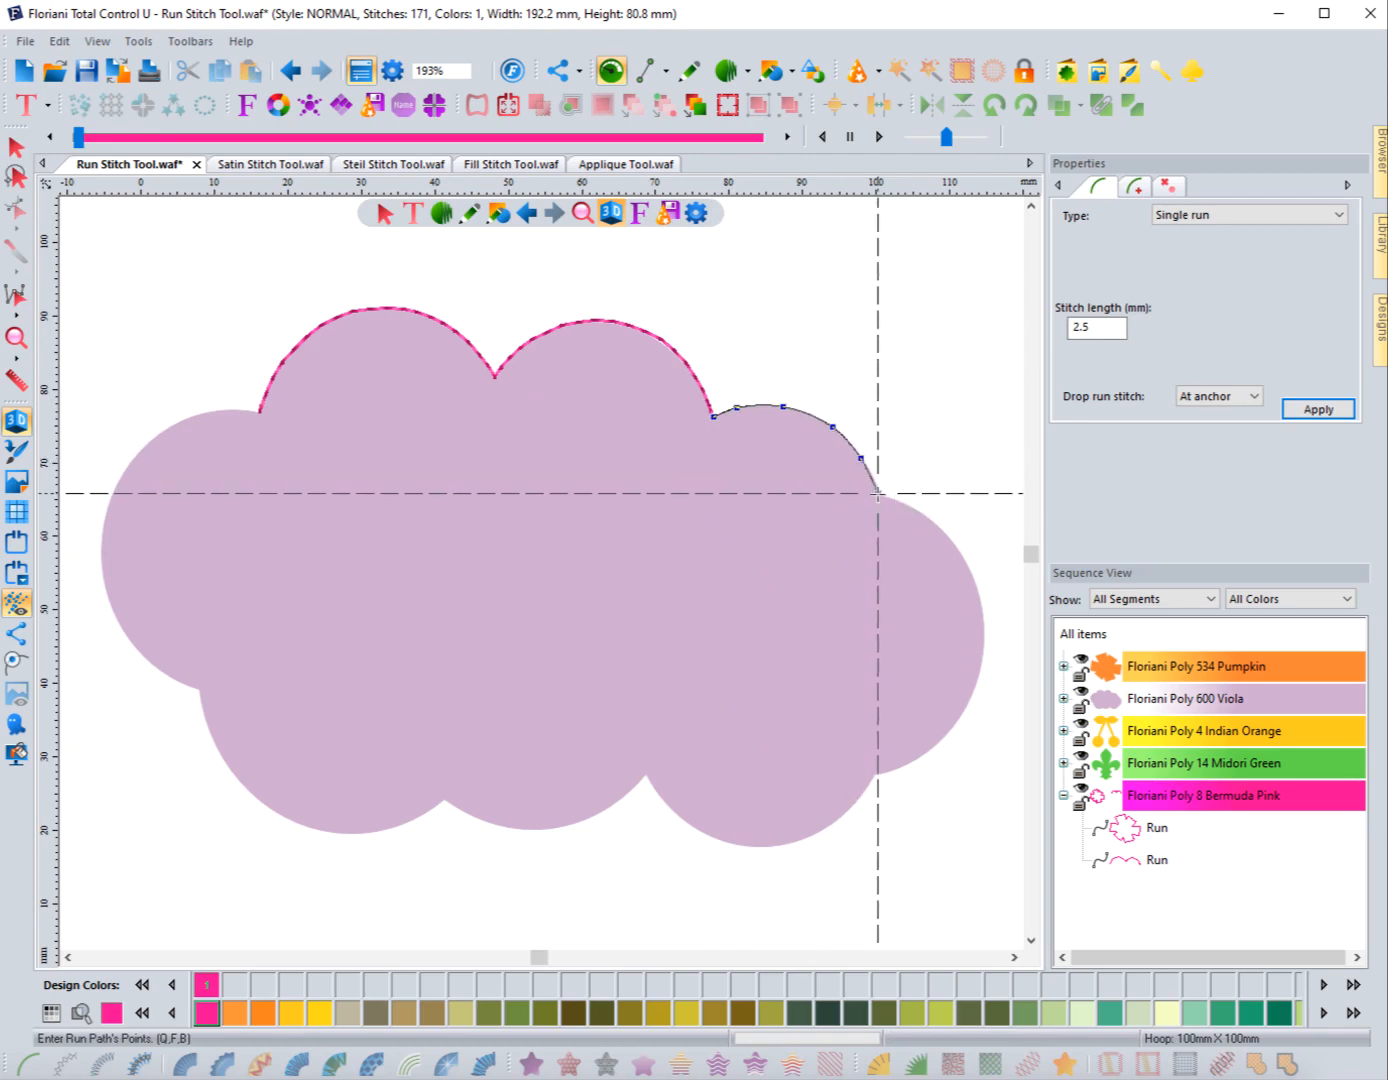
pyautogui.click(877, 494)
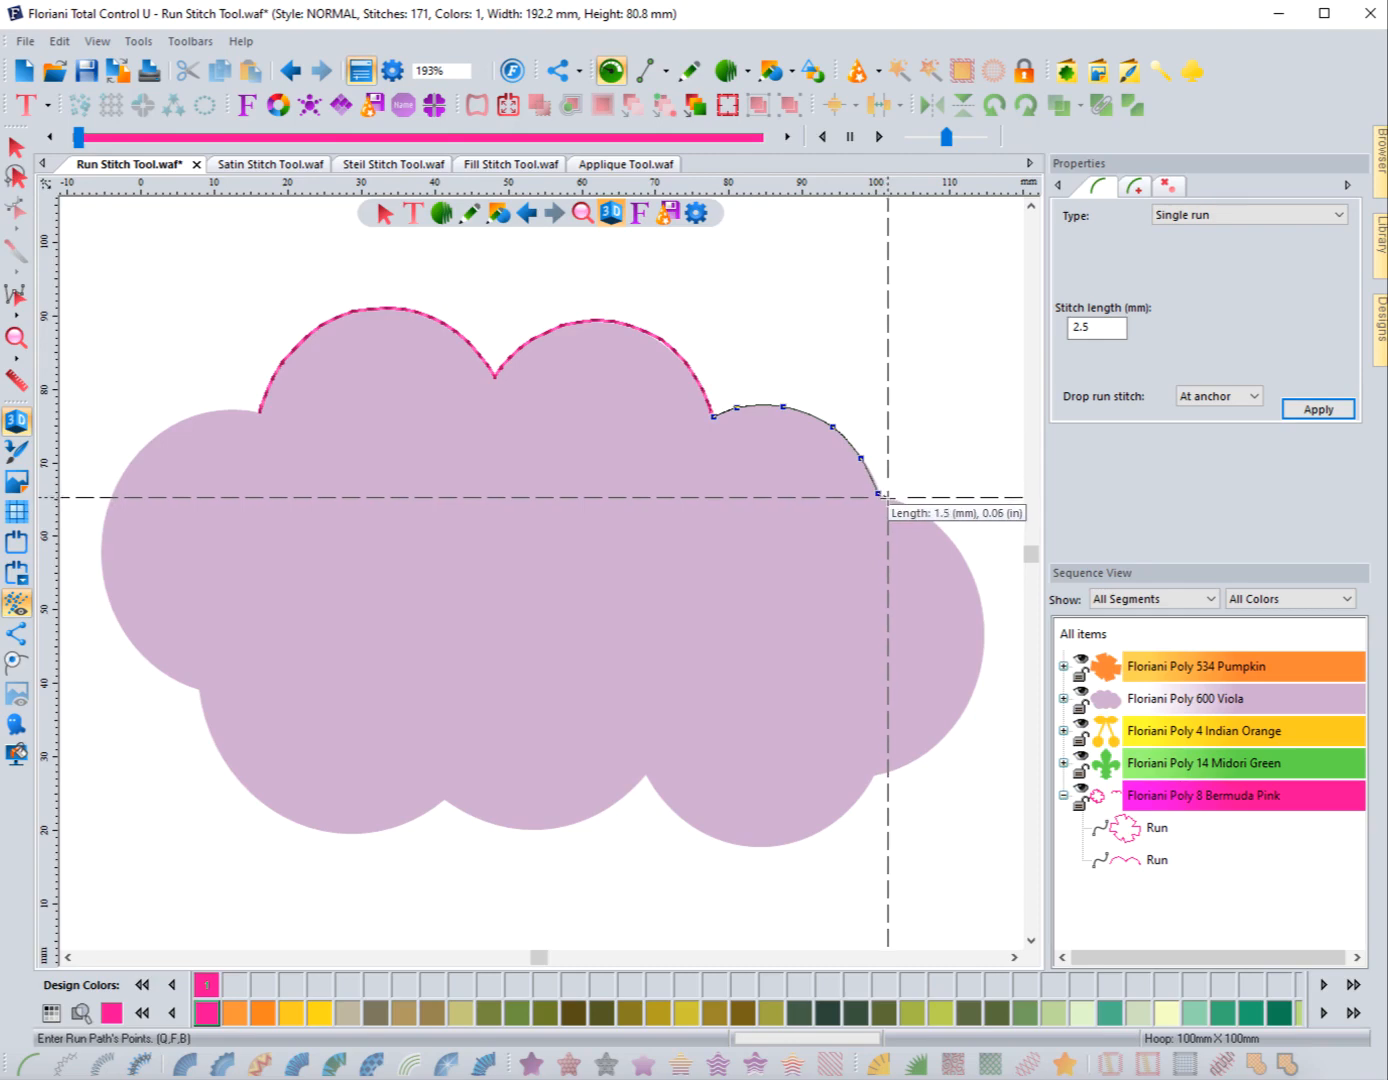
# Continue the run path around the large bump on the cloud's right side to the notch below it
pyautogui.click(887, 497)
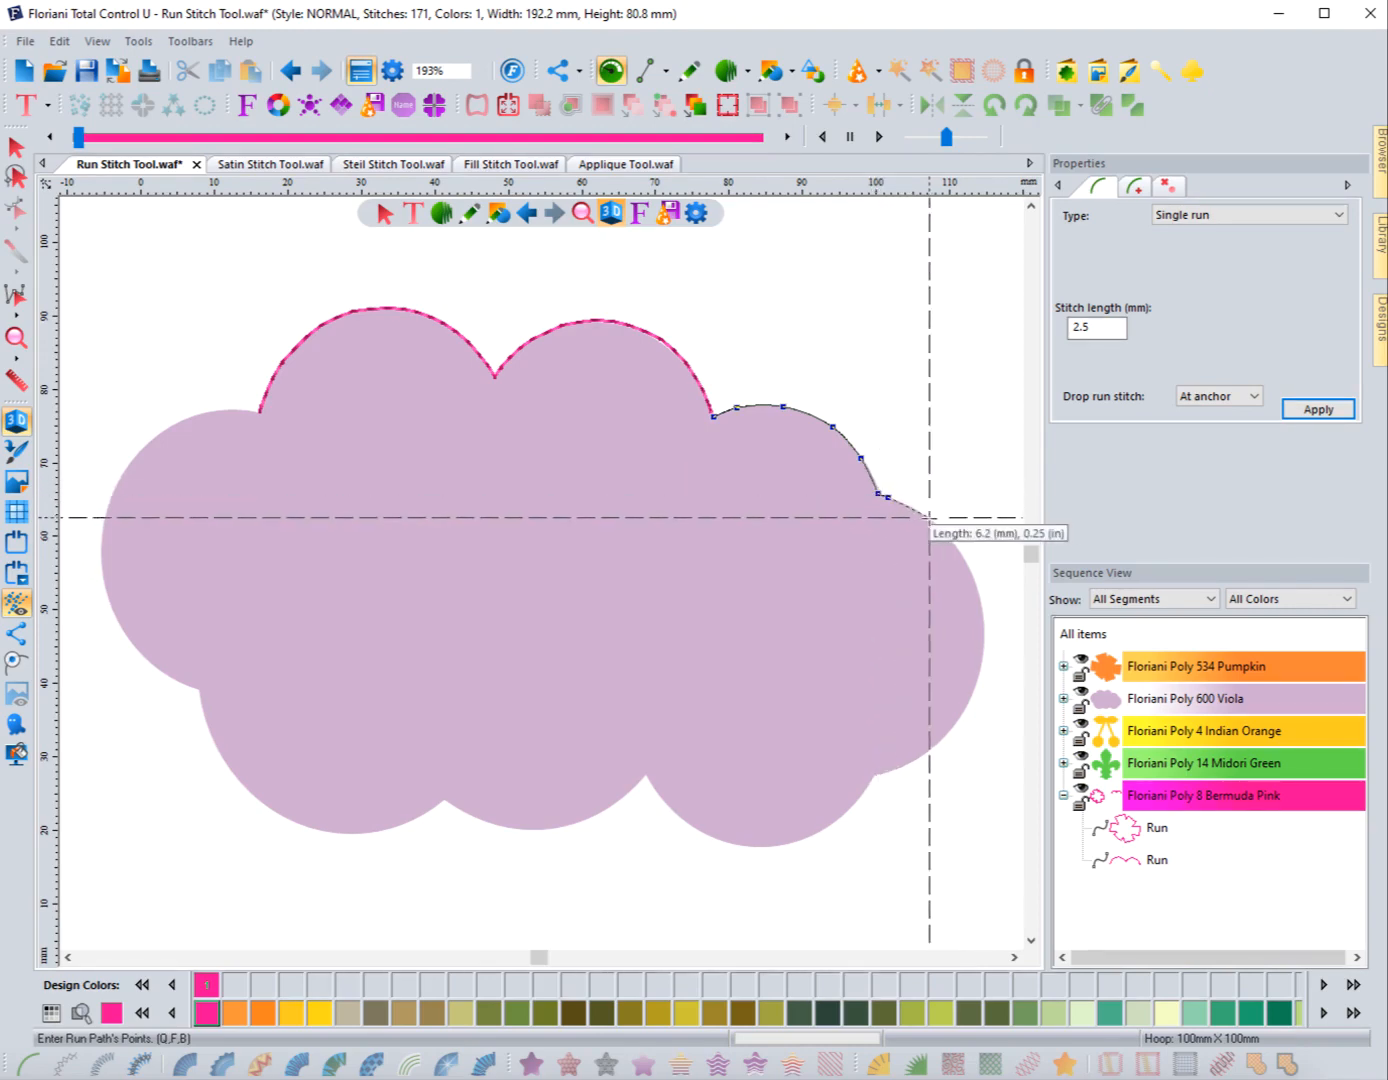
pyautogui.click(928, 517)
pyautogui.click(975, 577)
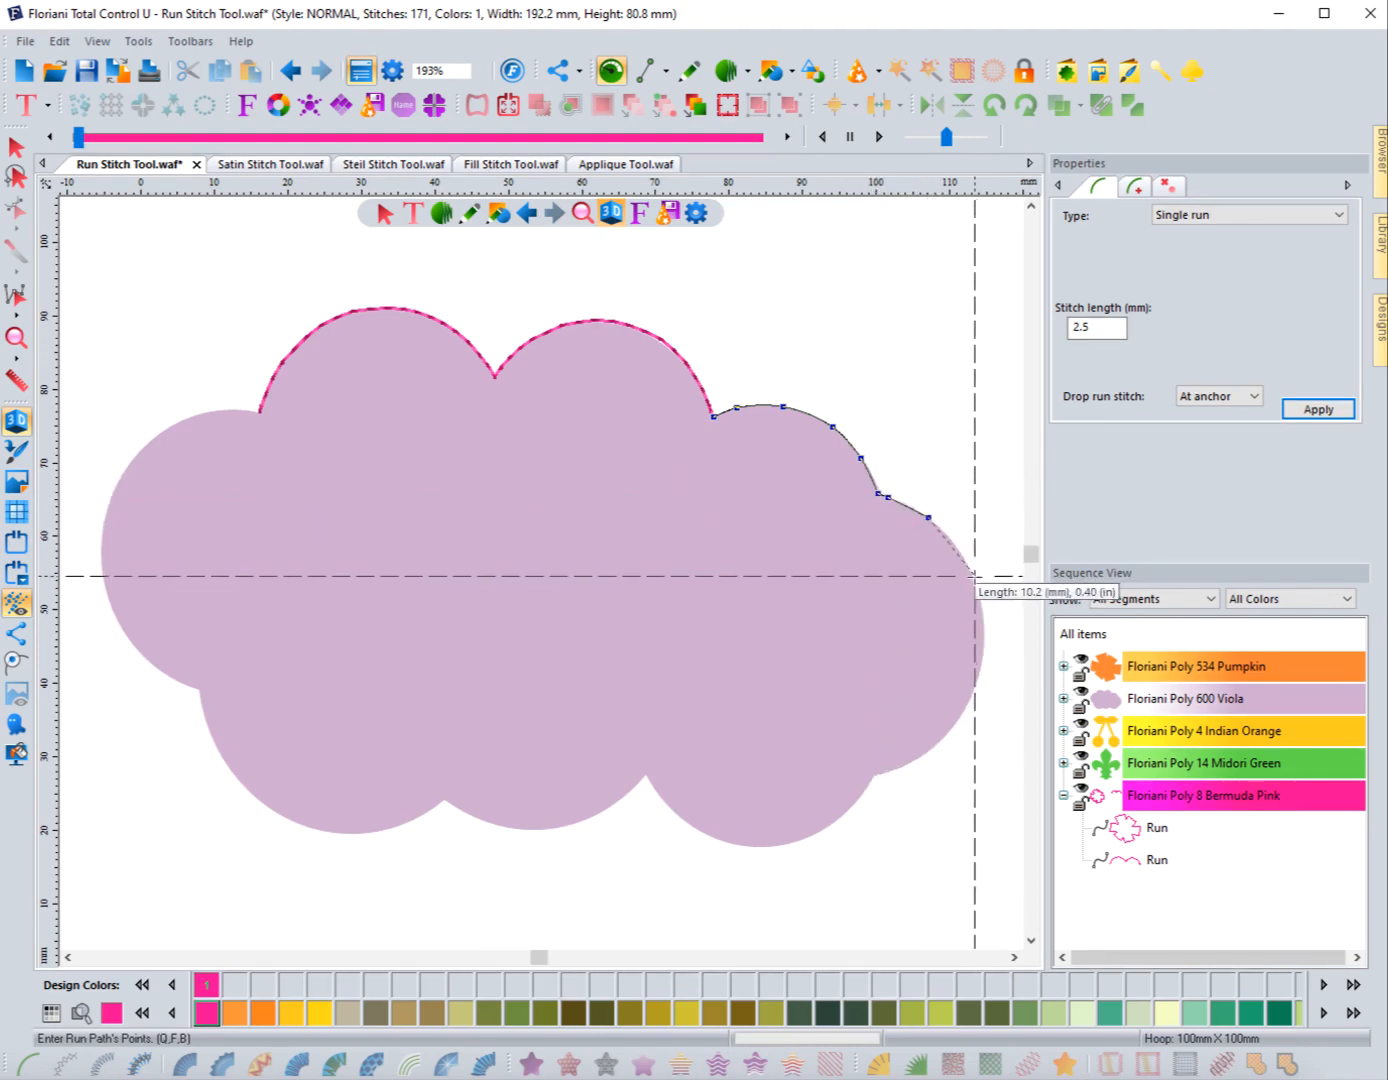
pyautogui.click(985, 636)
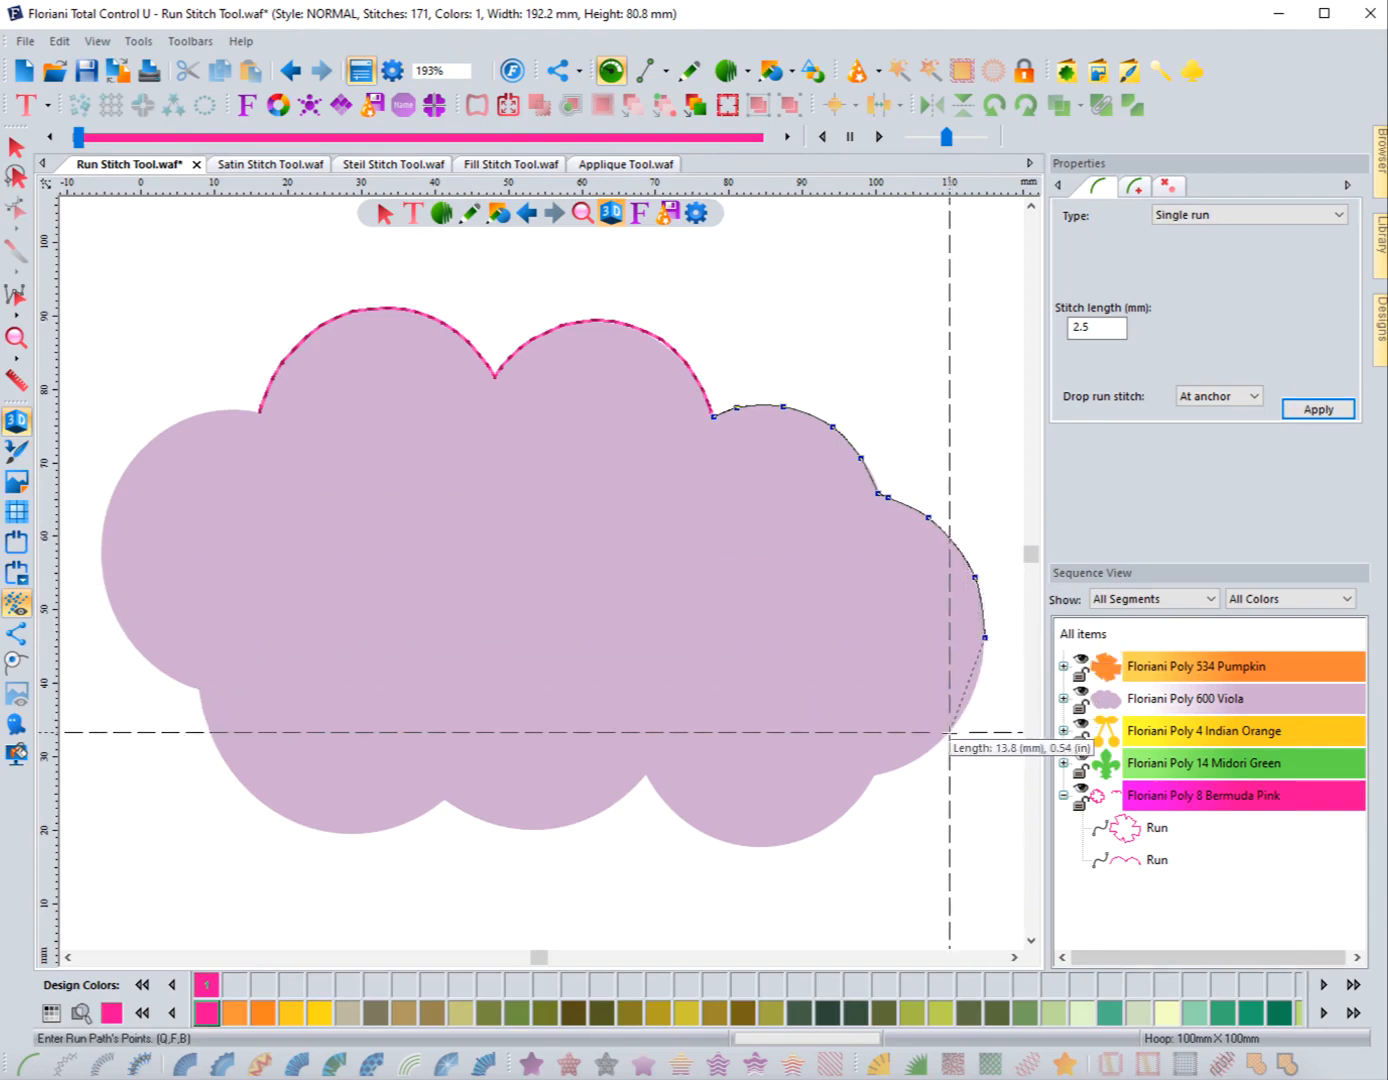
pyautogui.click(950, 733)
pyautogui.click(901, 765)
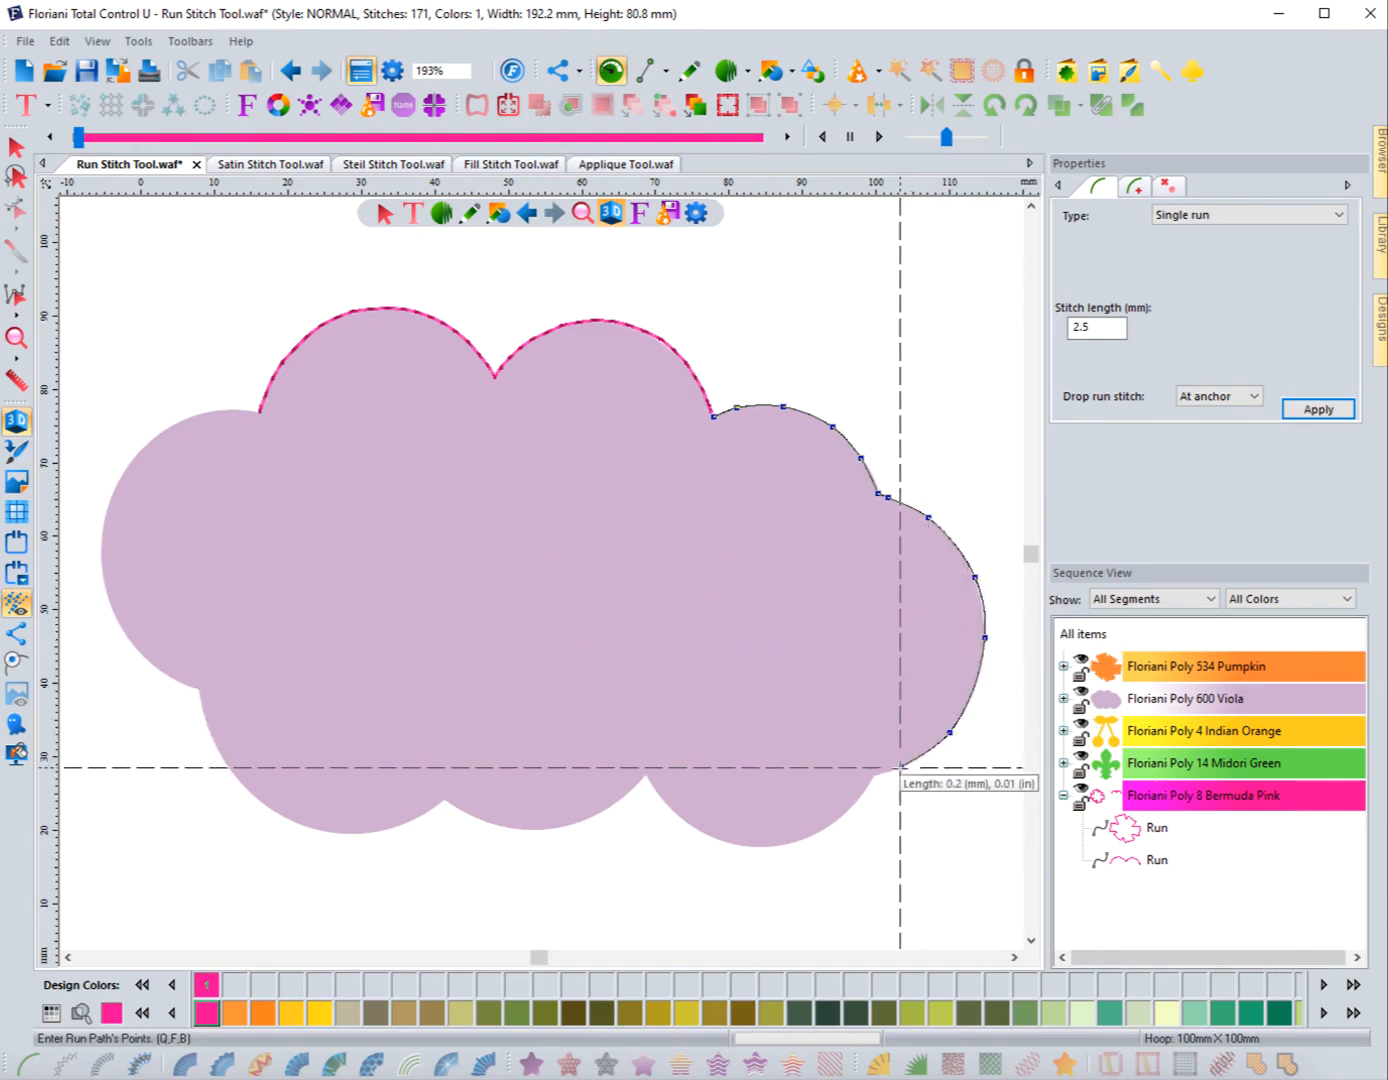
pyautogui.click(874, 777)
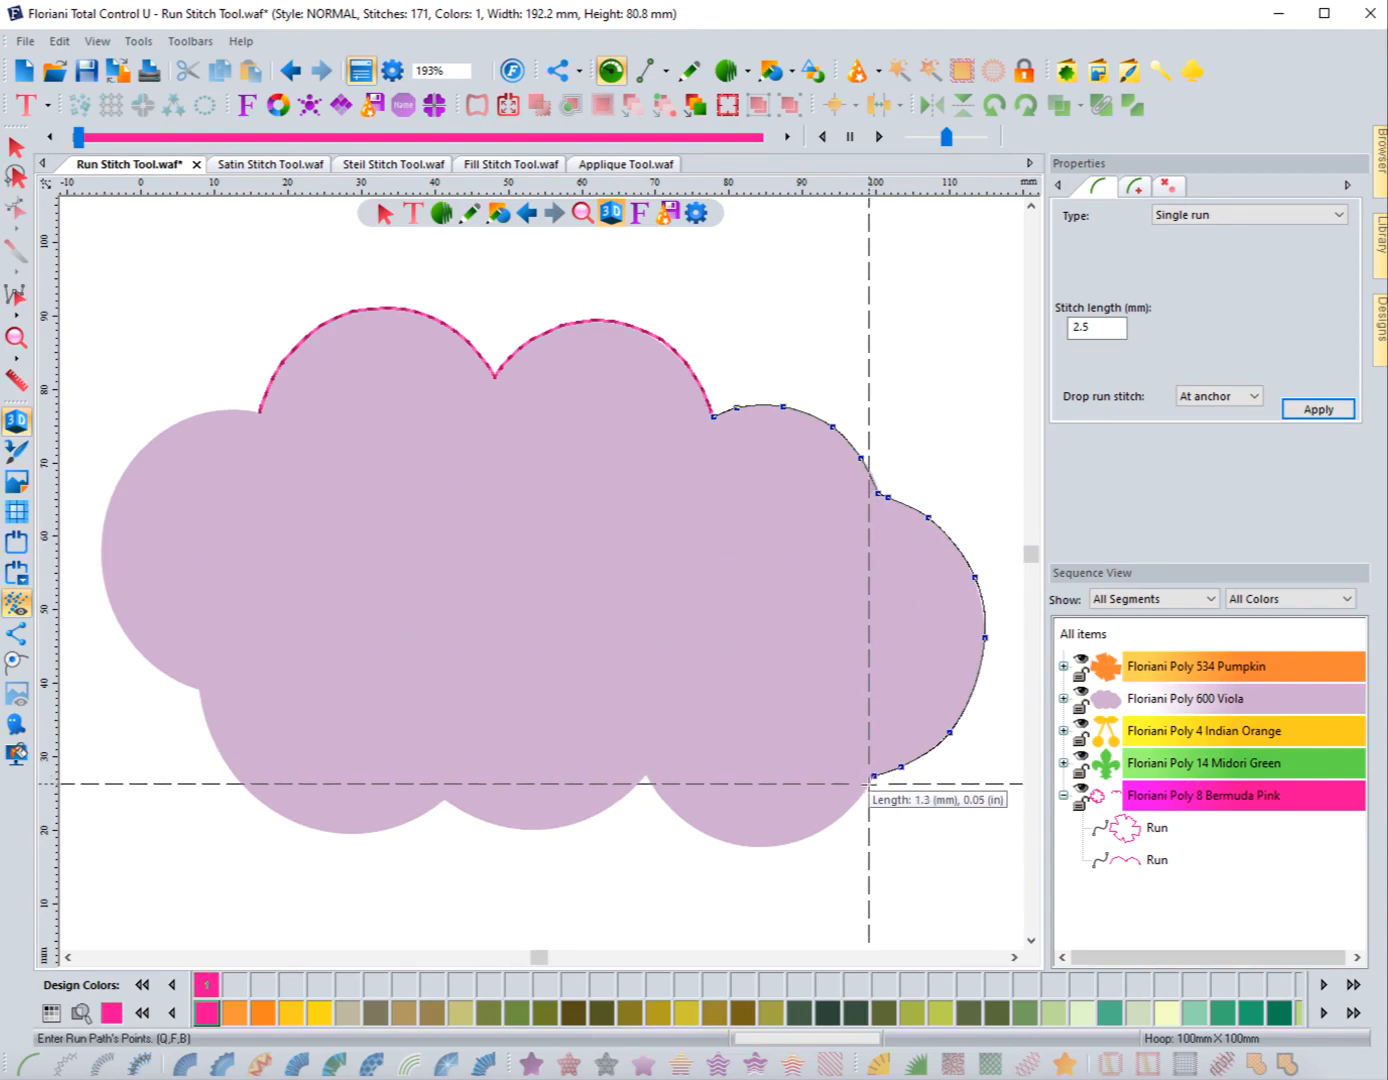
# Continue the run path around the cloud's lower-right bump to the next notch on the underside
pyautogui.click(869, 783)
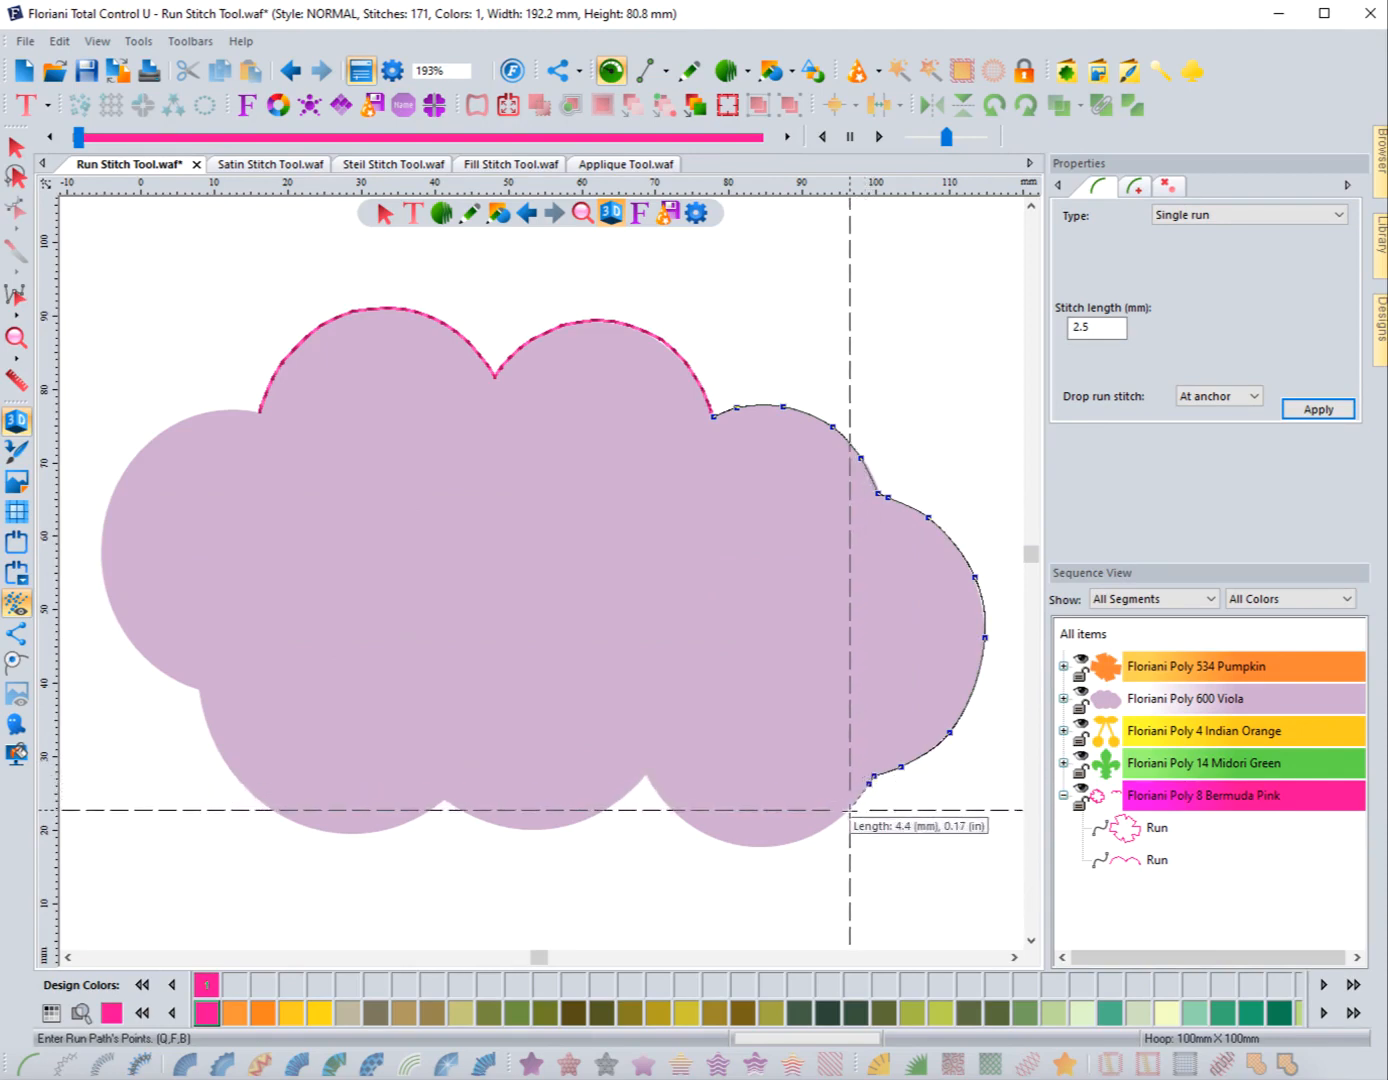
pyautogui.click(845, 813)
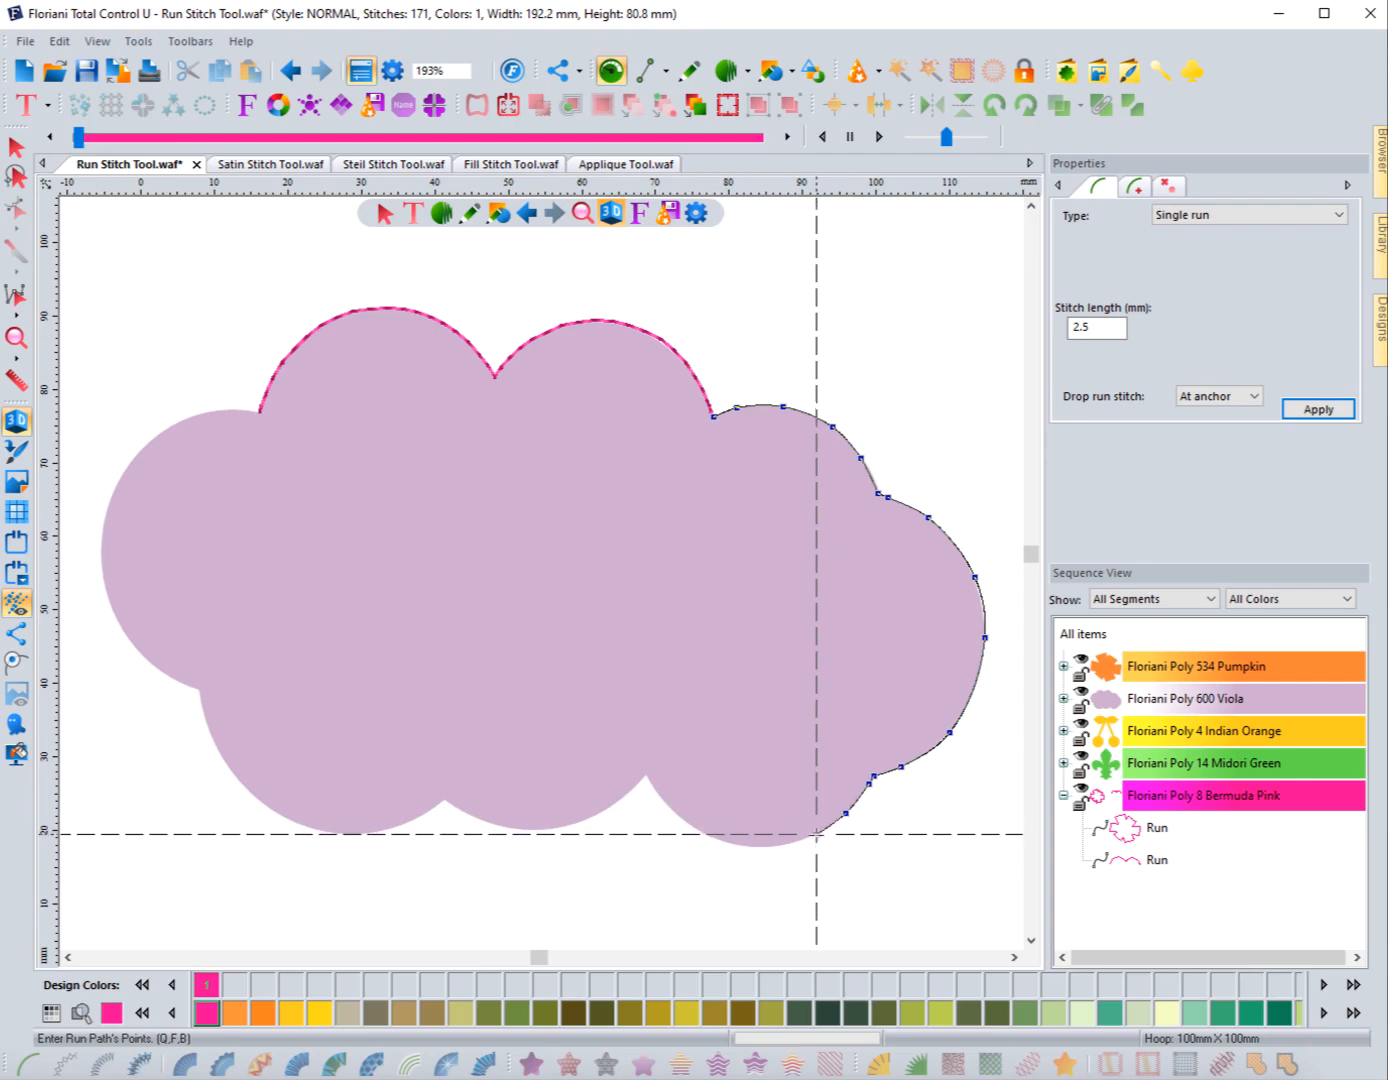
pyautogui.click(817, 834)
pyautogui.click(752, 848)
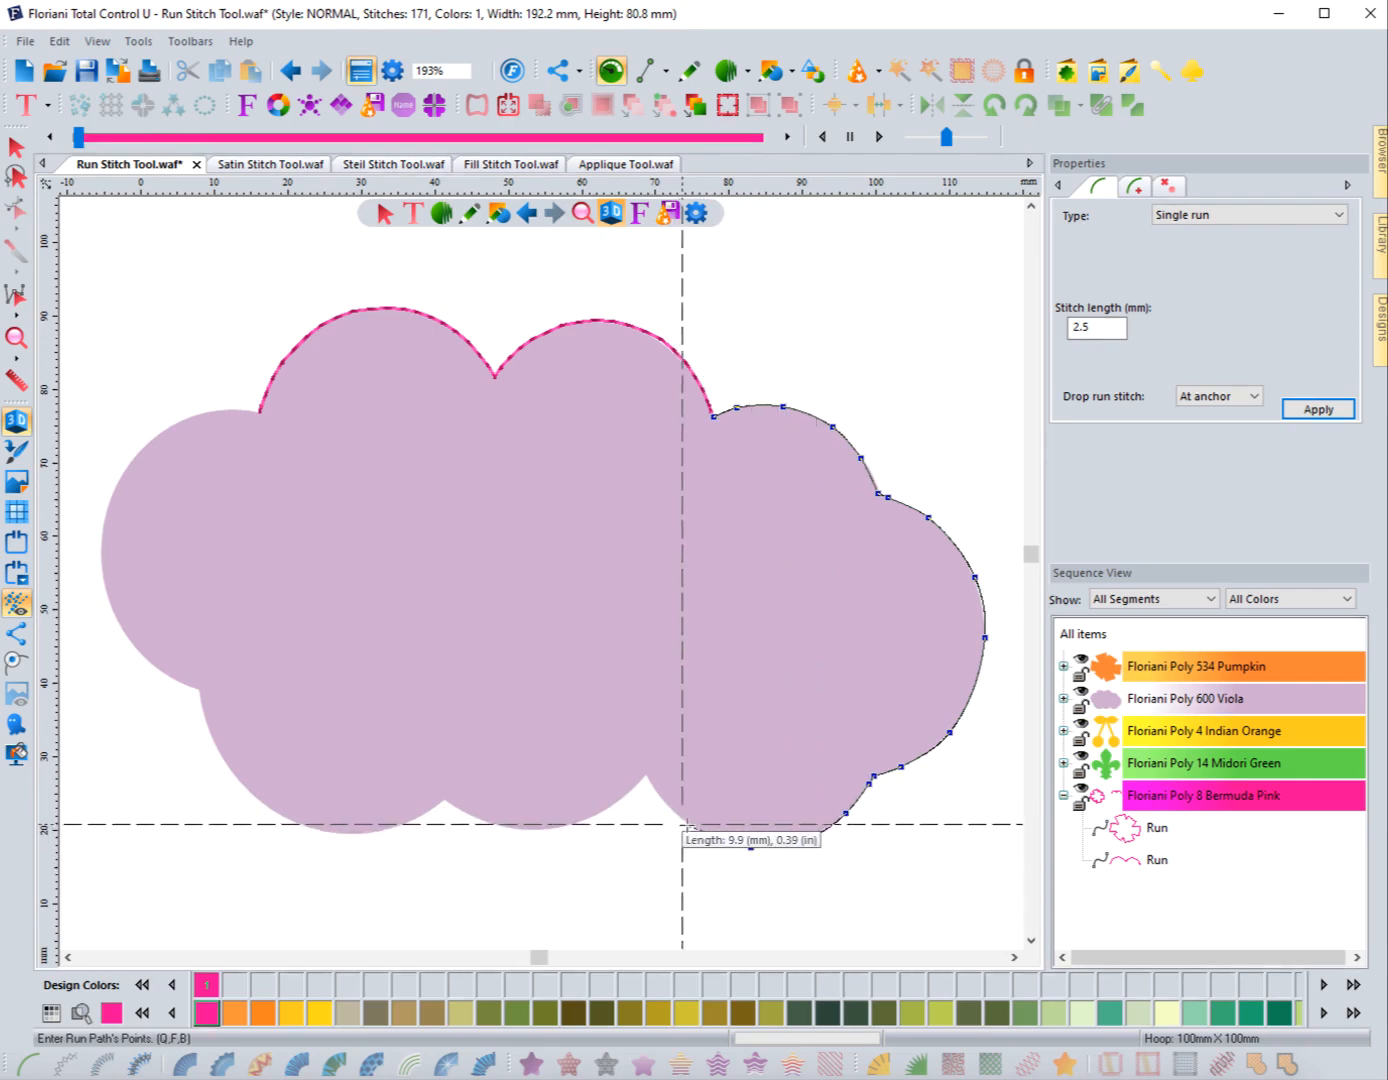
pyautogui.click(688, 825)
pyautogui.click(662, 798)
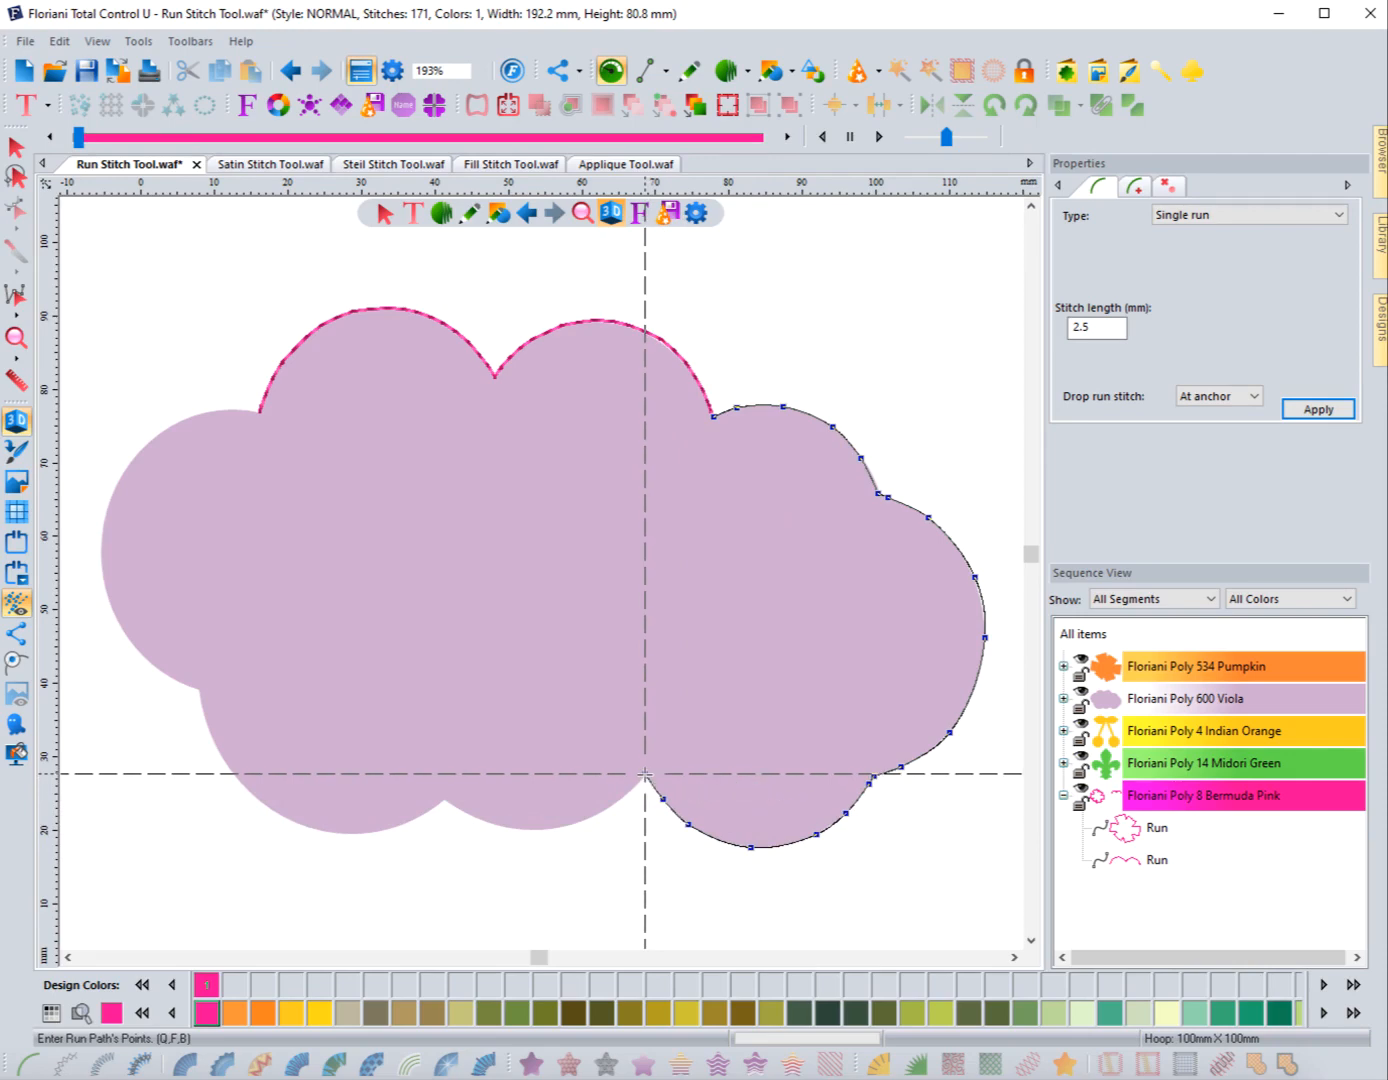
pyautogui.click(646, 774)
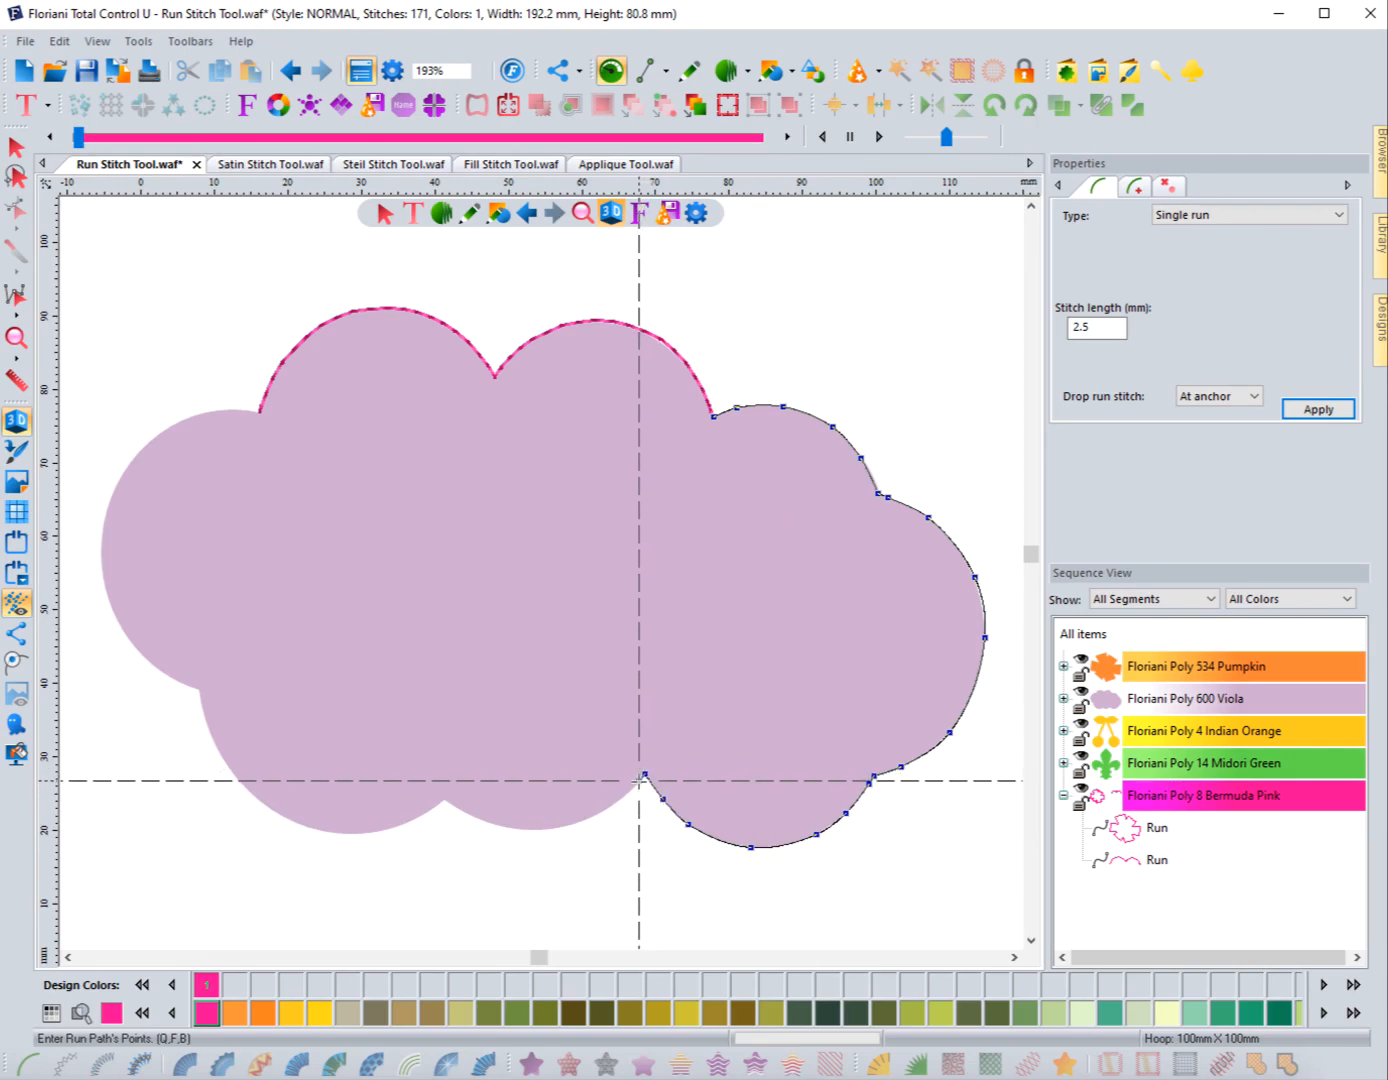
# Trace the middle bottom bump to its far notch, and finish the path as an open run about 73 mm wide and 60 mm high
pyautogui.click(639, 780)
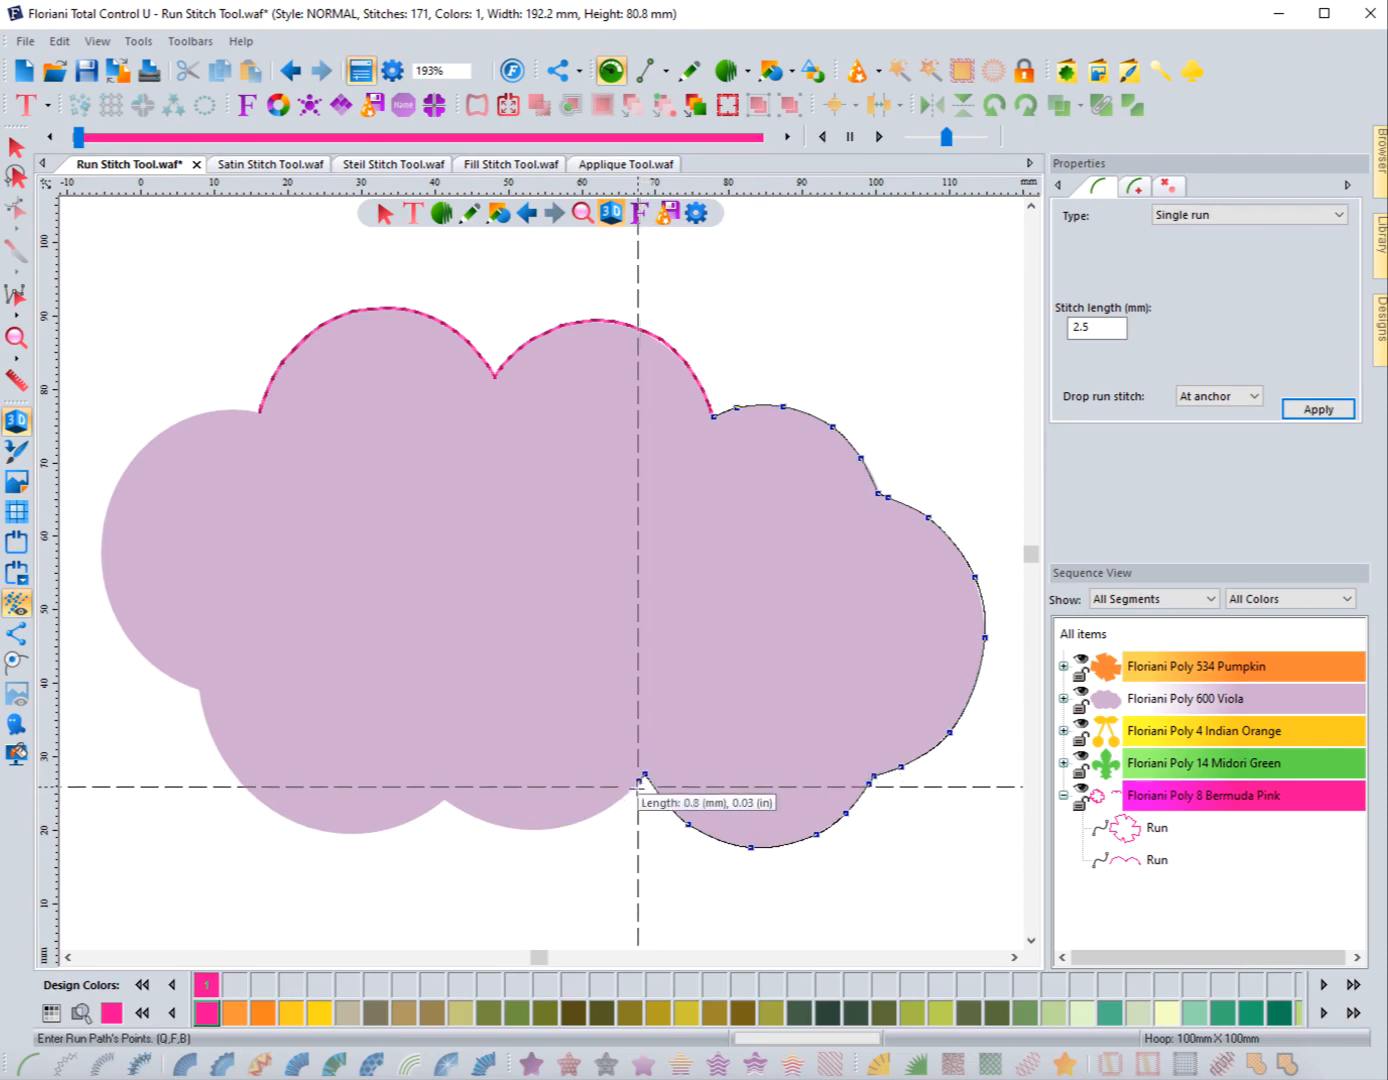
pyautogui.click(612, 804)
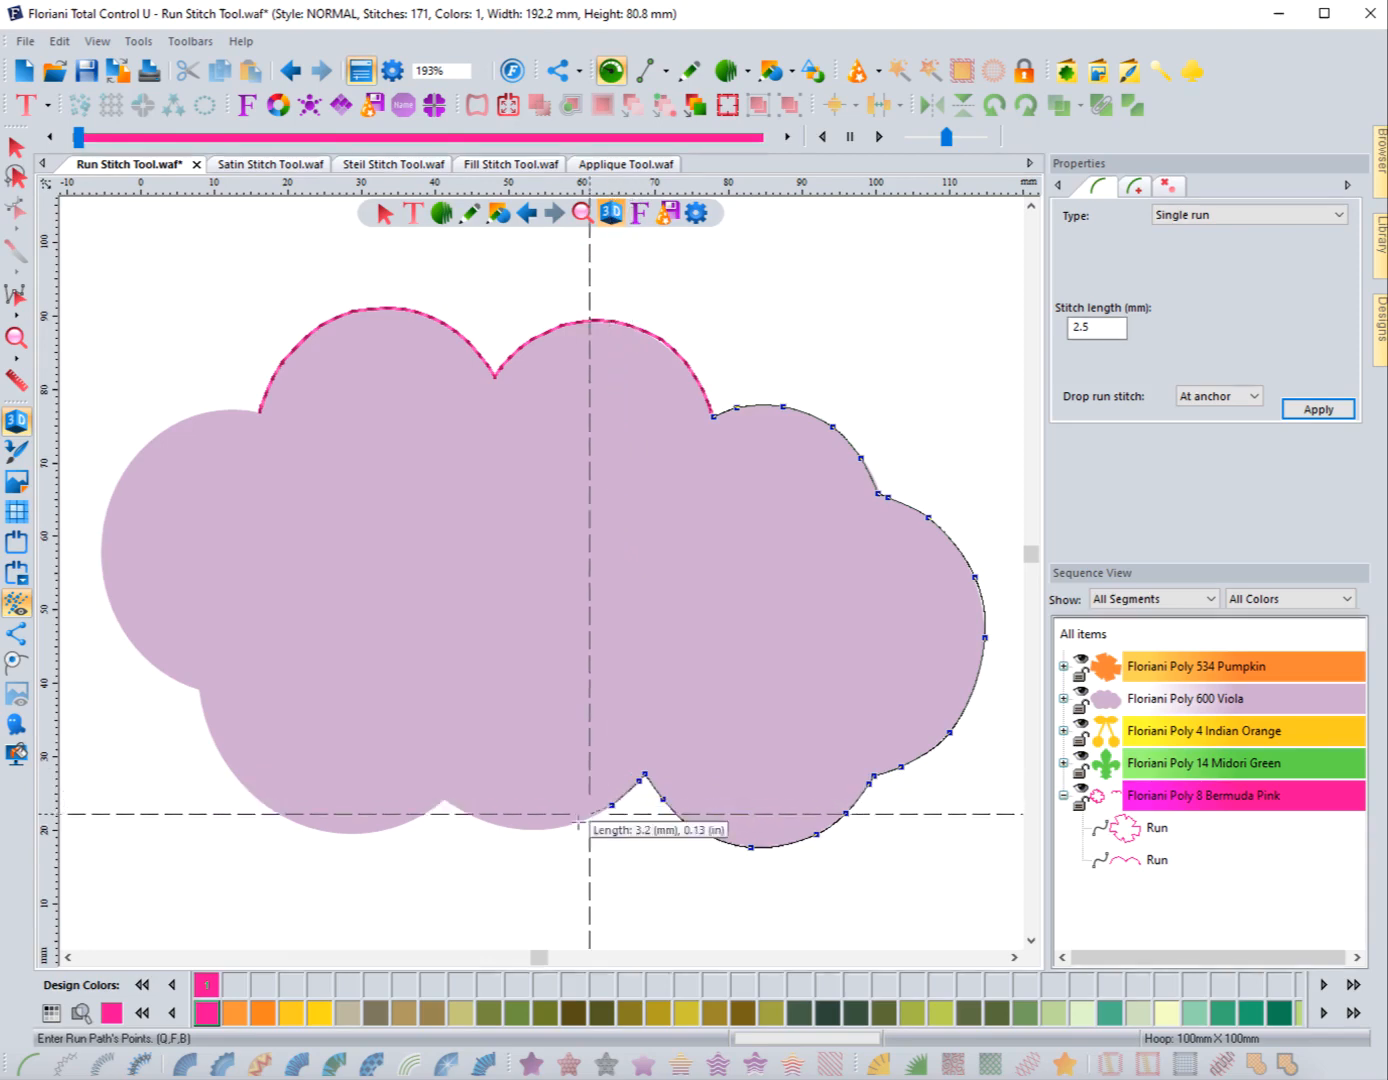
pyautogui.click(569, 827)
pyautogui.click(509, 828)
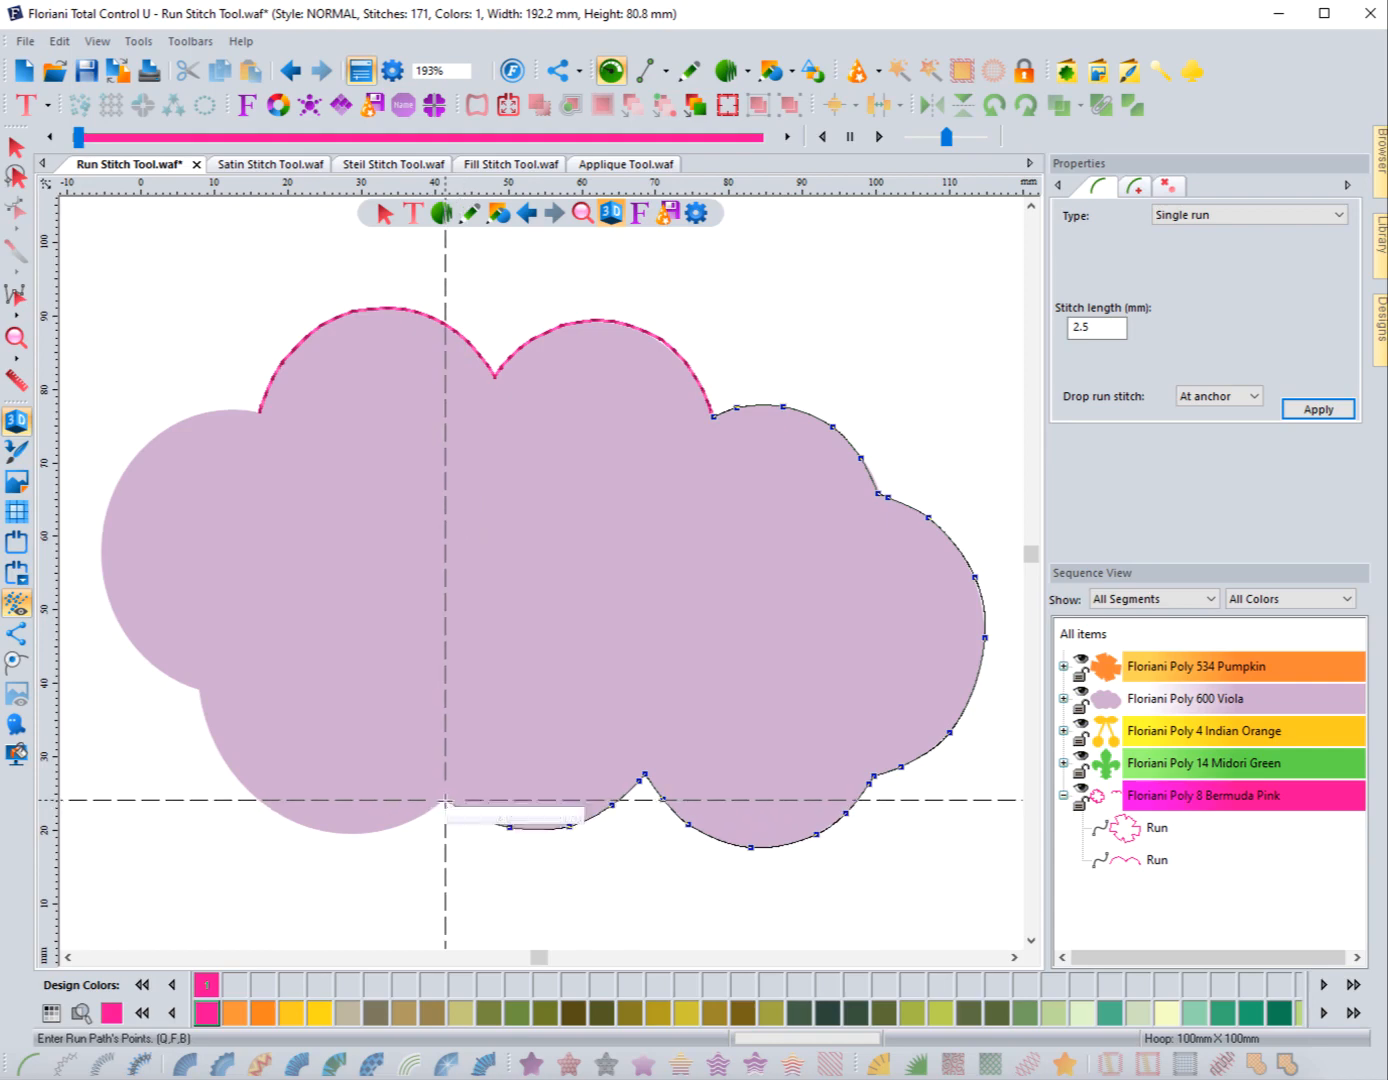
pyautogui.click(444, 800)
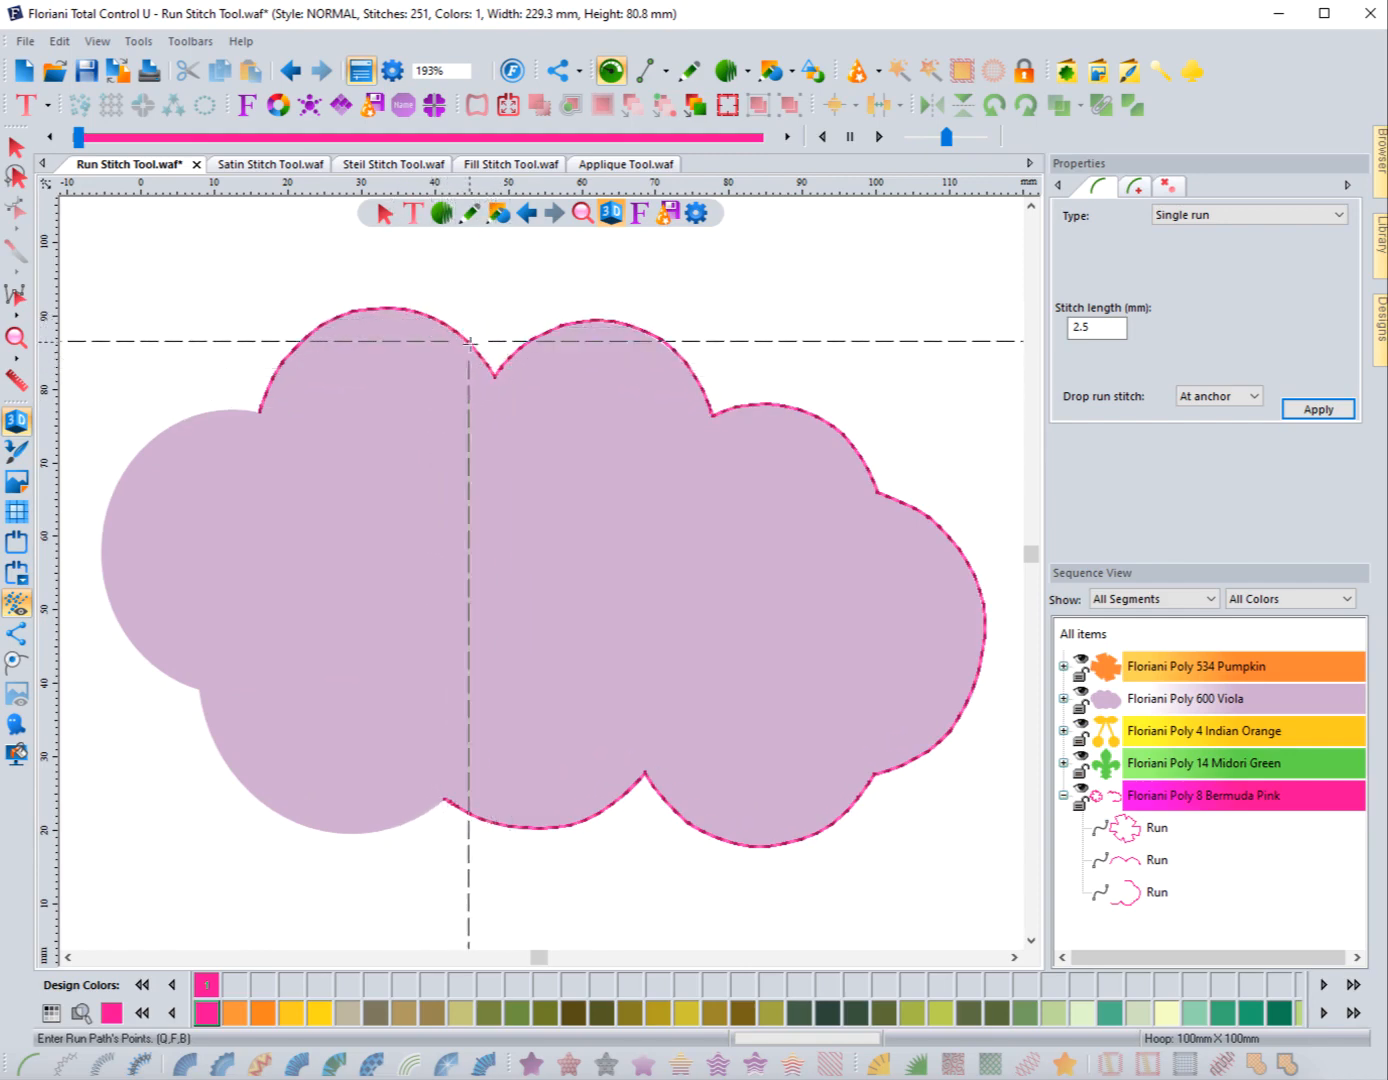
# Delete the new right-side run and the two-bump run from the cloud, and leave the remaining run deselected
pyautogui.click(18, 148)
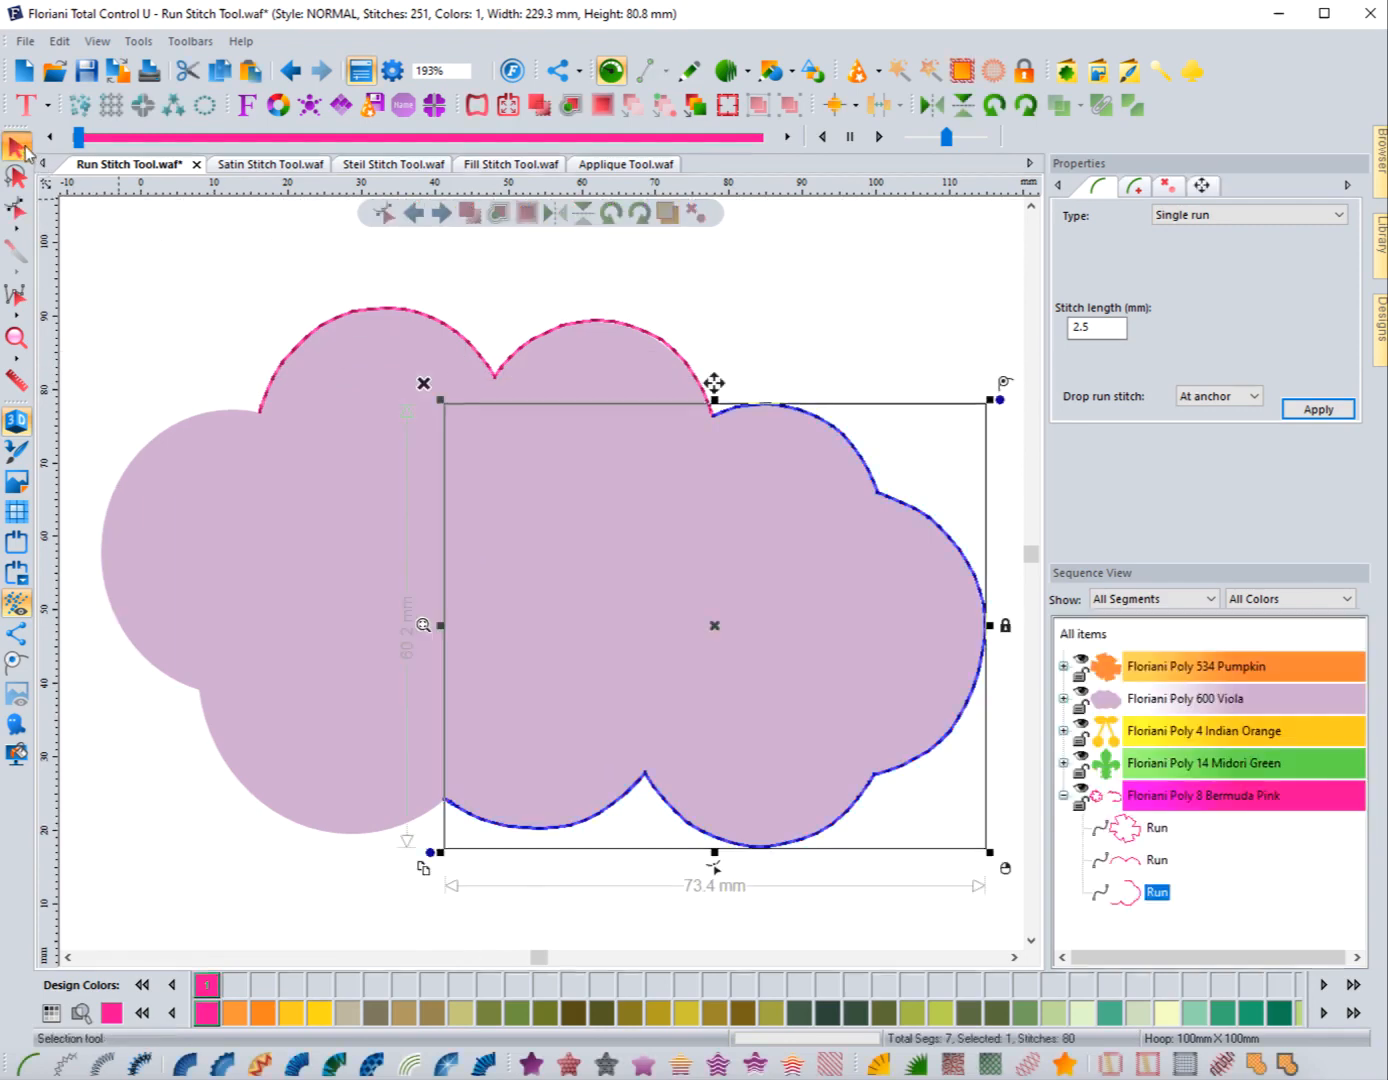
pyautogui.click(423, 383)
pyautogui.click(238, 286)
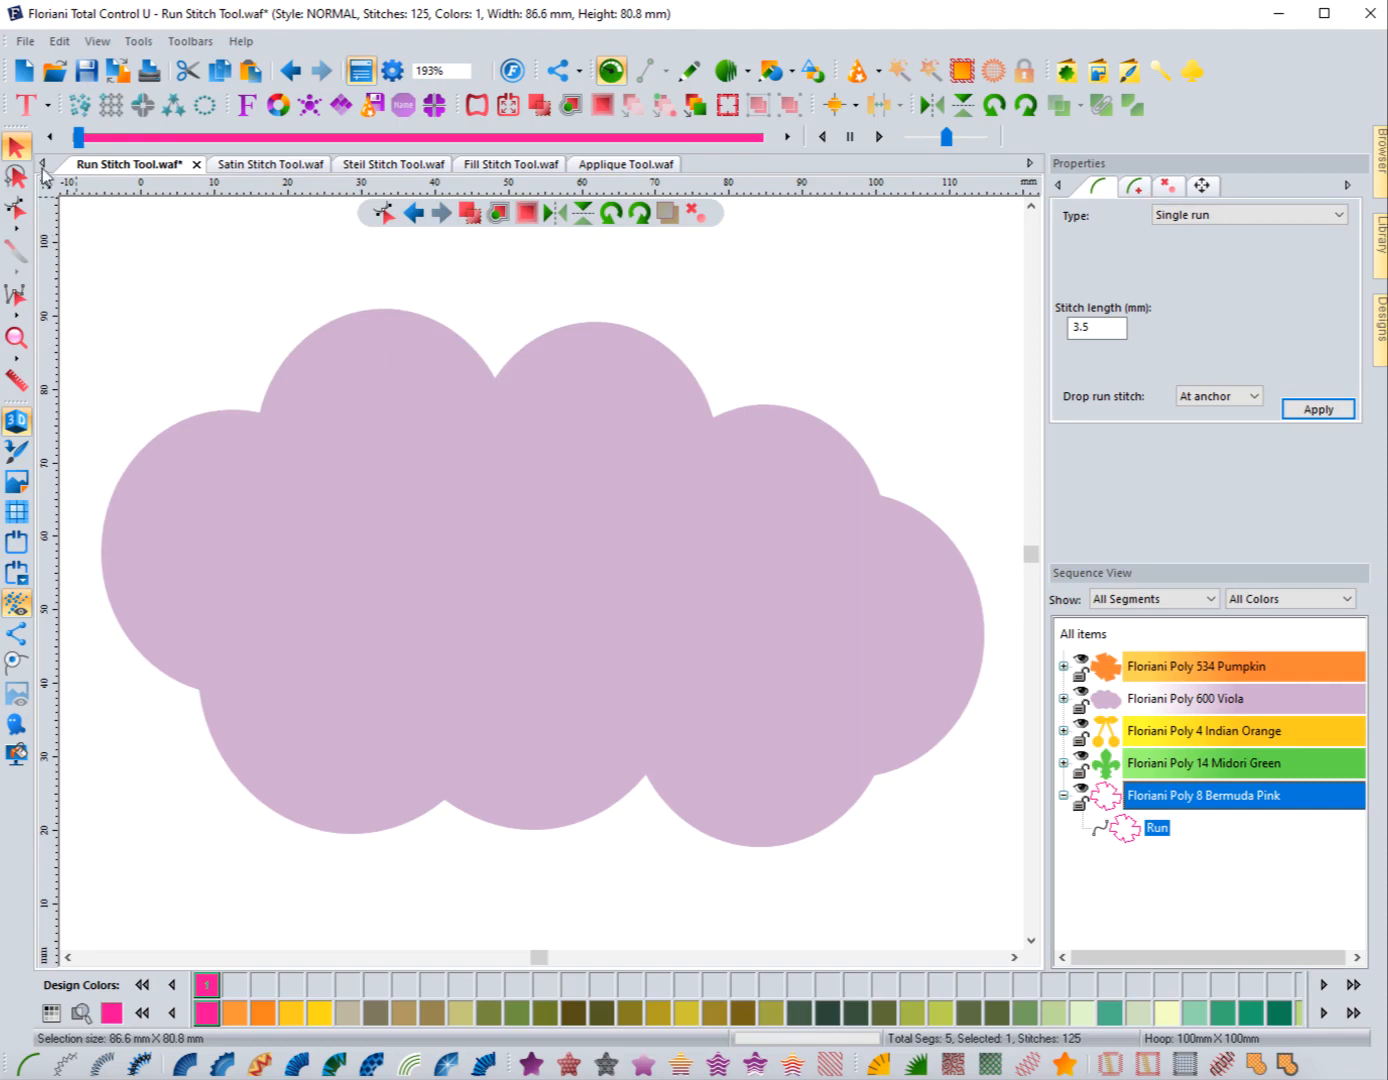
pyautogui.click(118, 248)
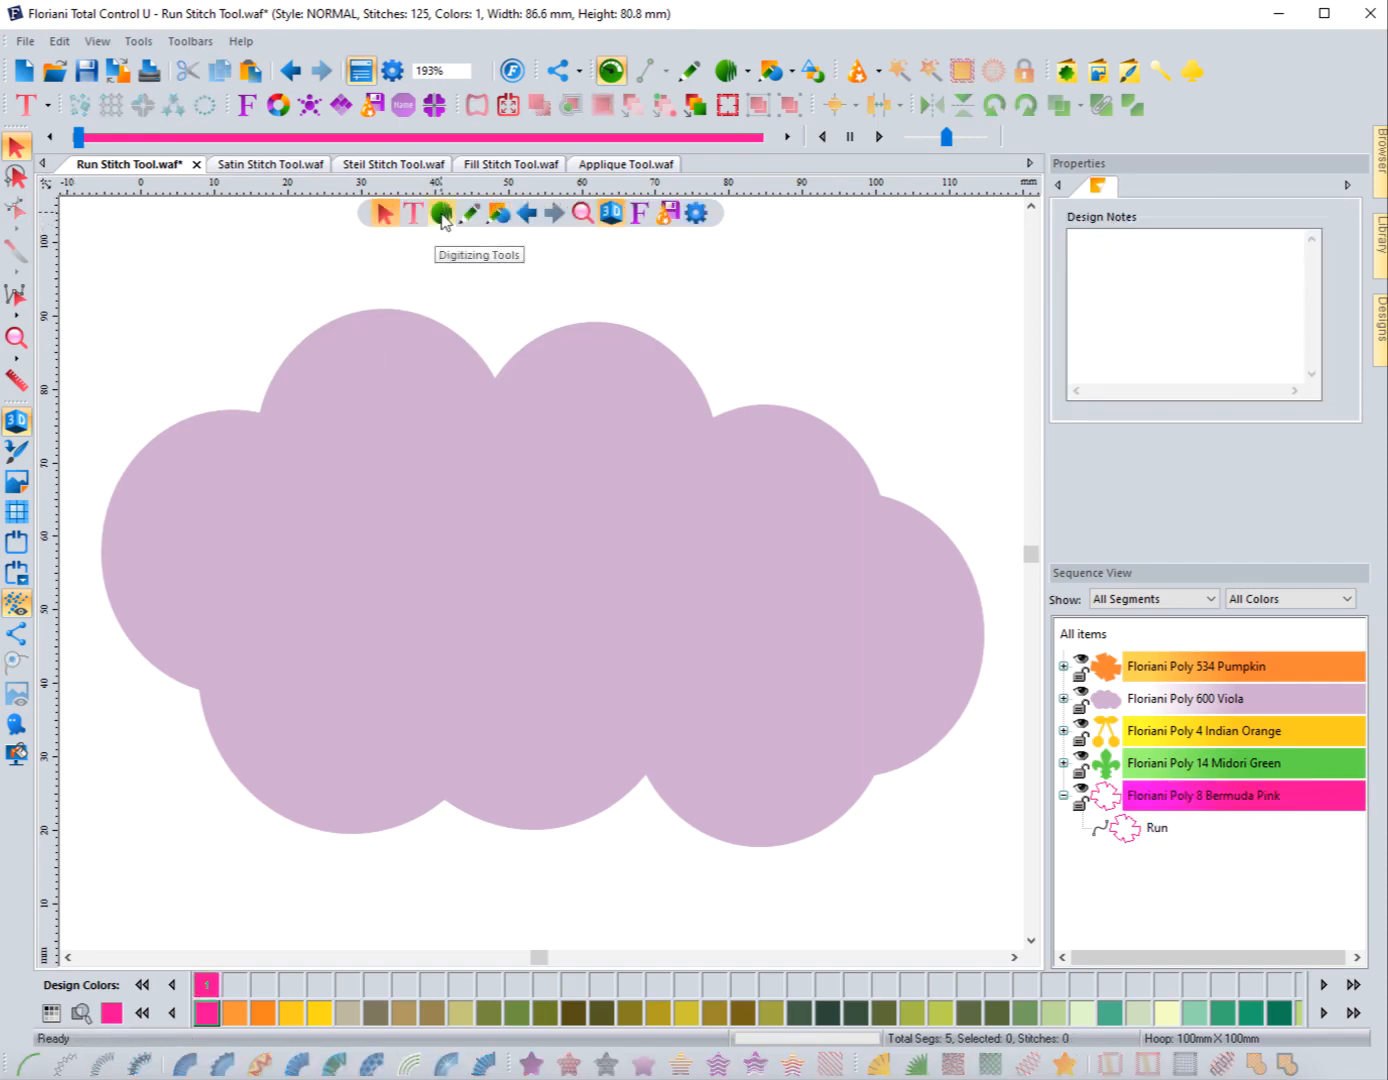
# Start a new run at the notch before the cloud's first upper bump and place straight points at the next three notches
pyautogui.click(442, 217)
pyautogui.click(388, 244)
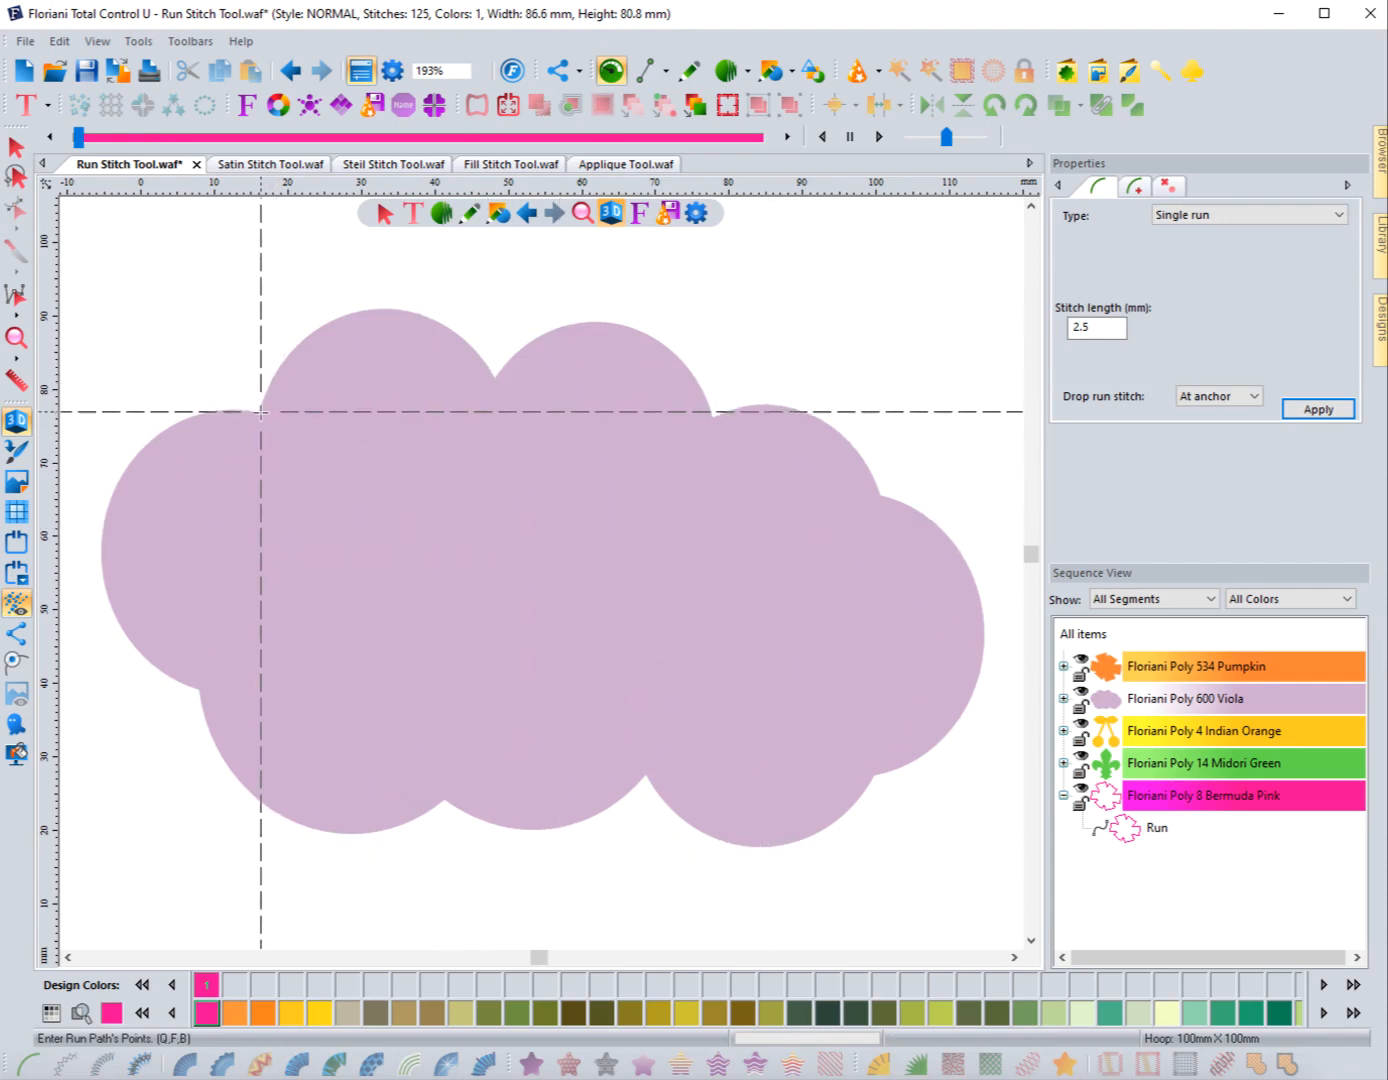
pyautogui.click(261, 411)
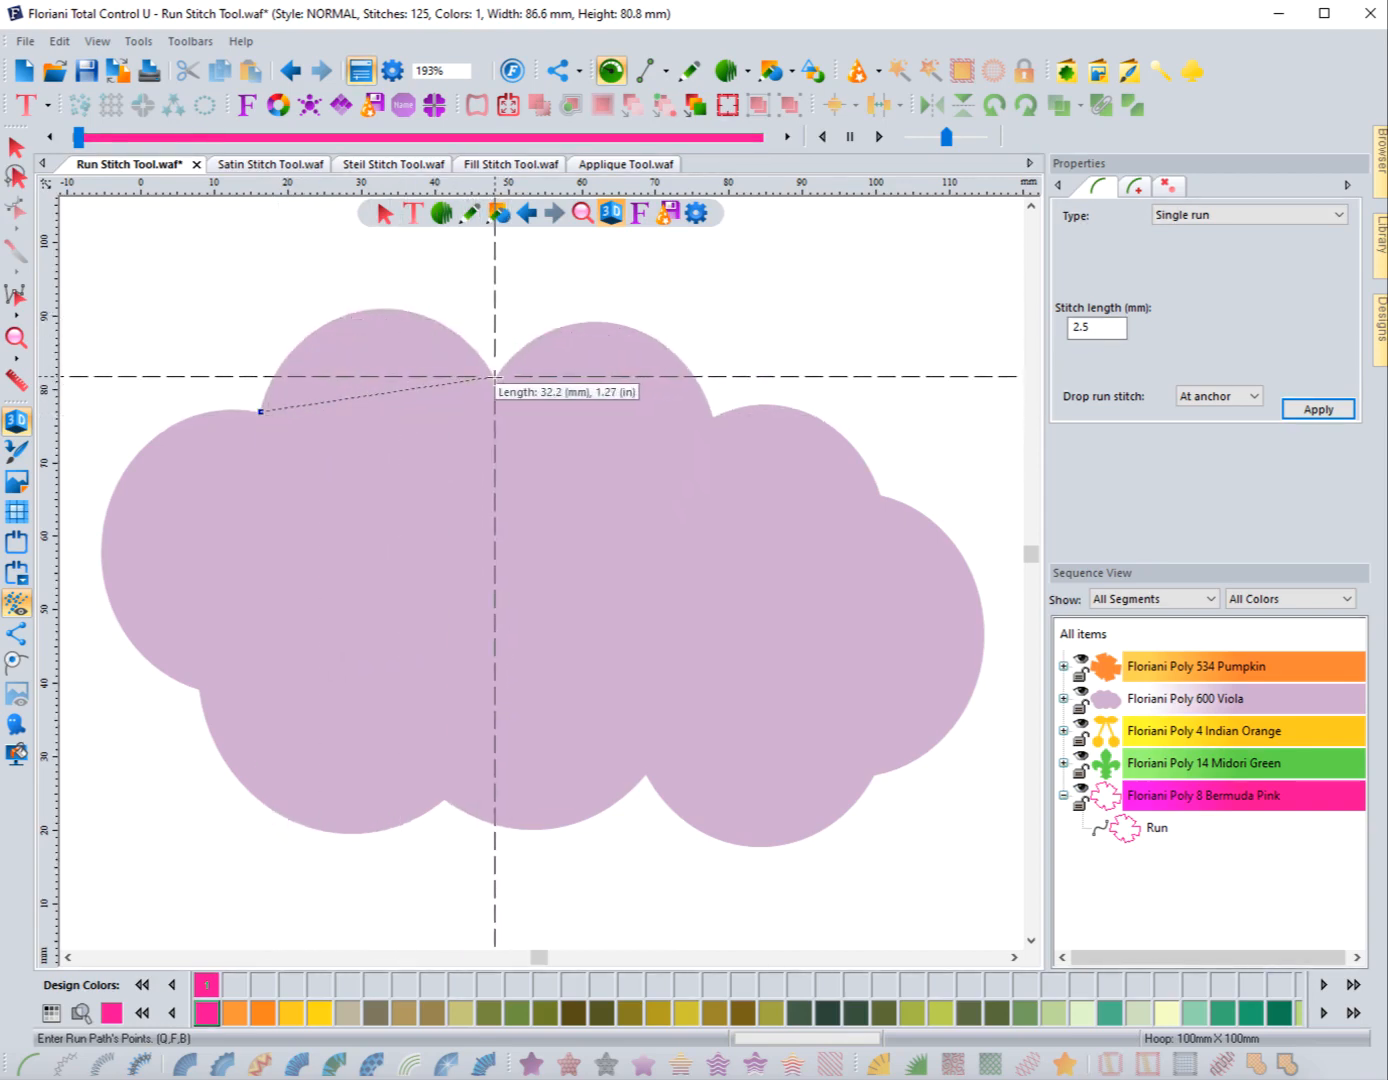
pyautogui.click(495, 379)
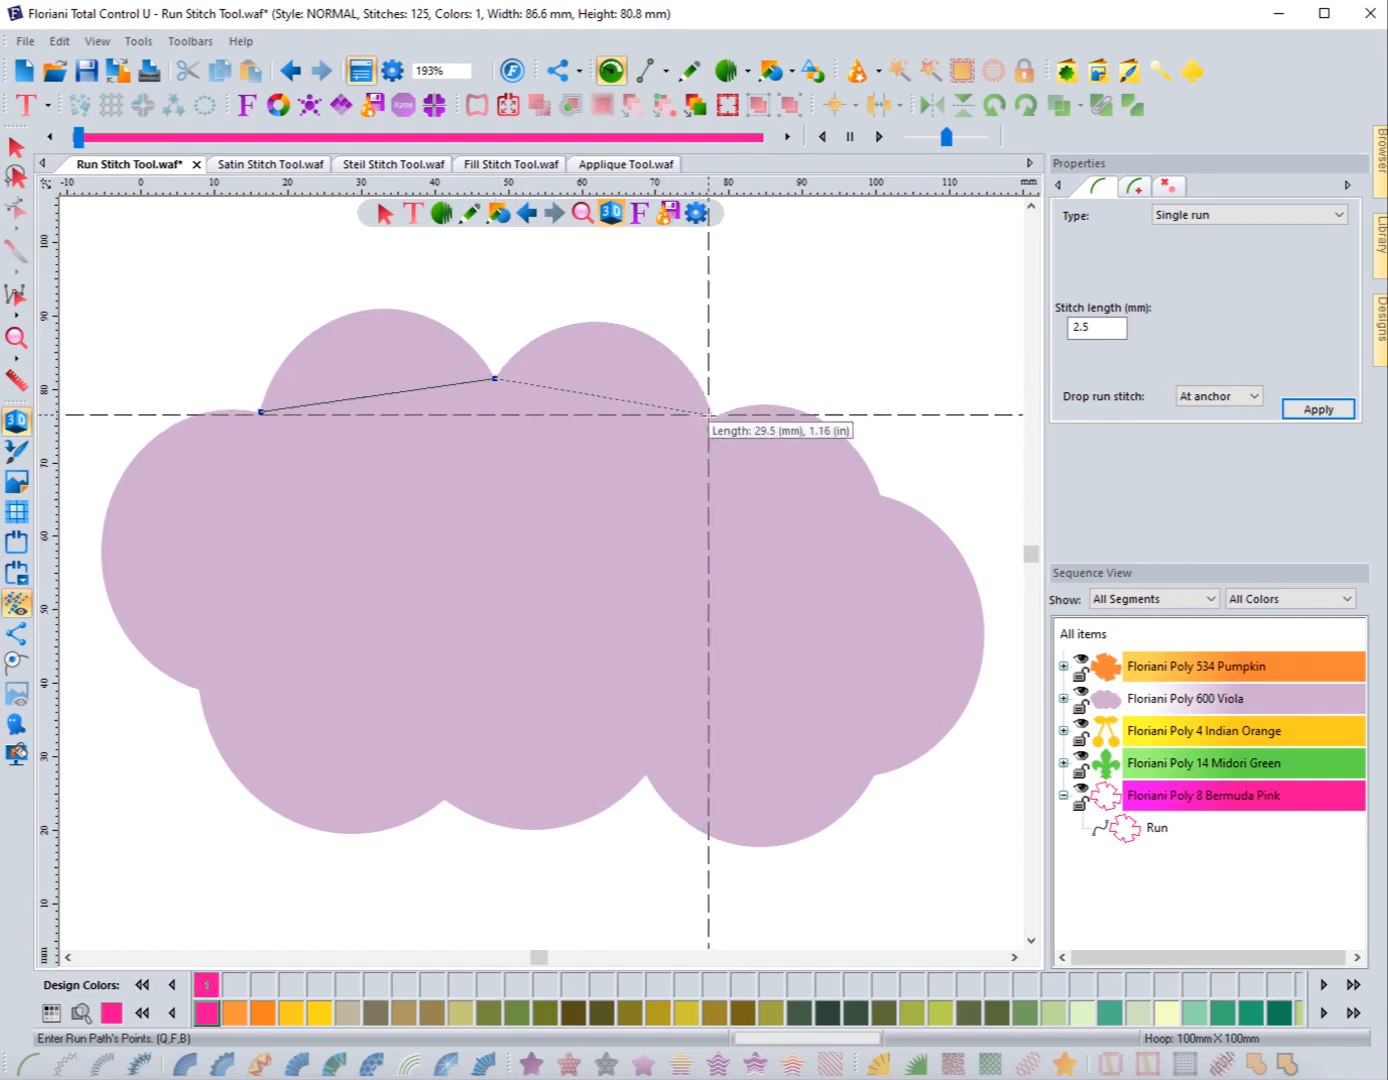
pyautogui.click(714, 416)
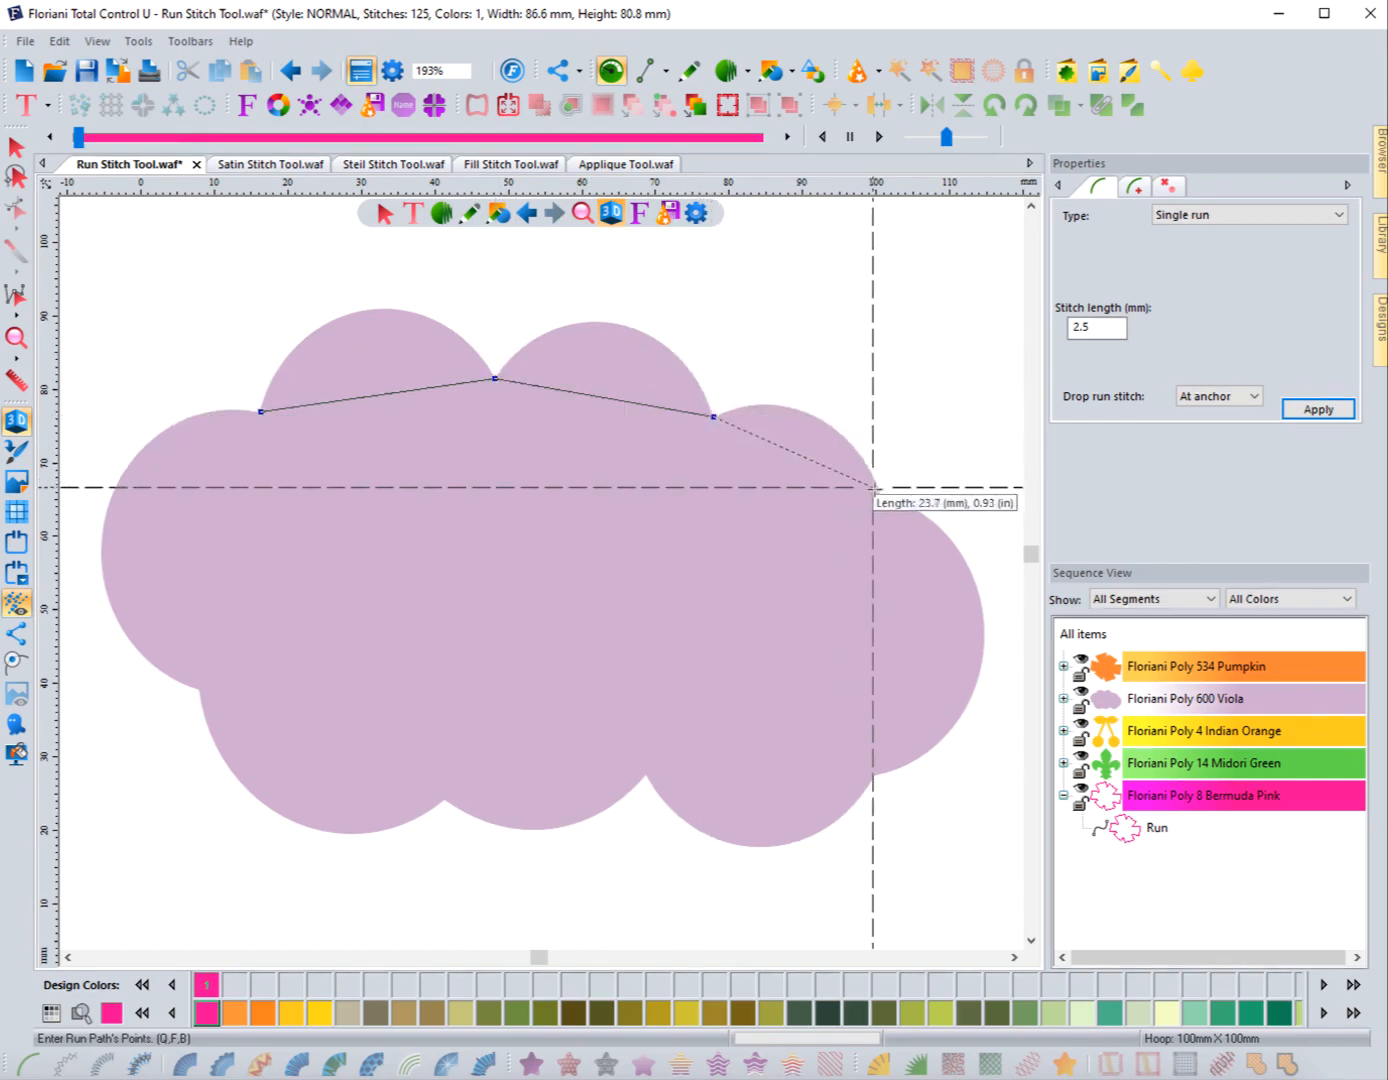
pyautogui.click(880, 494)
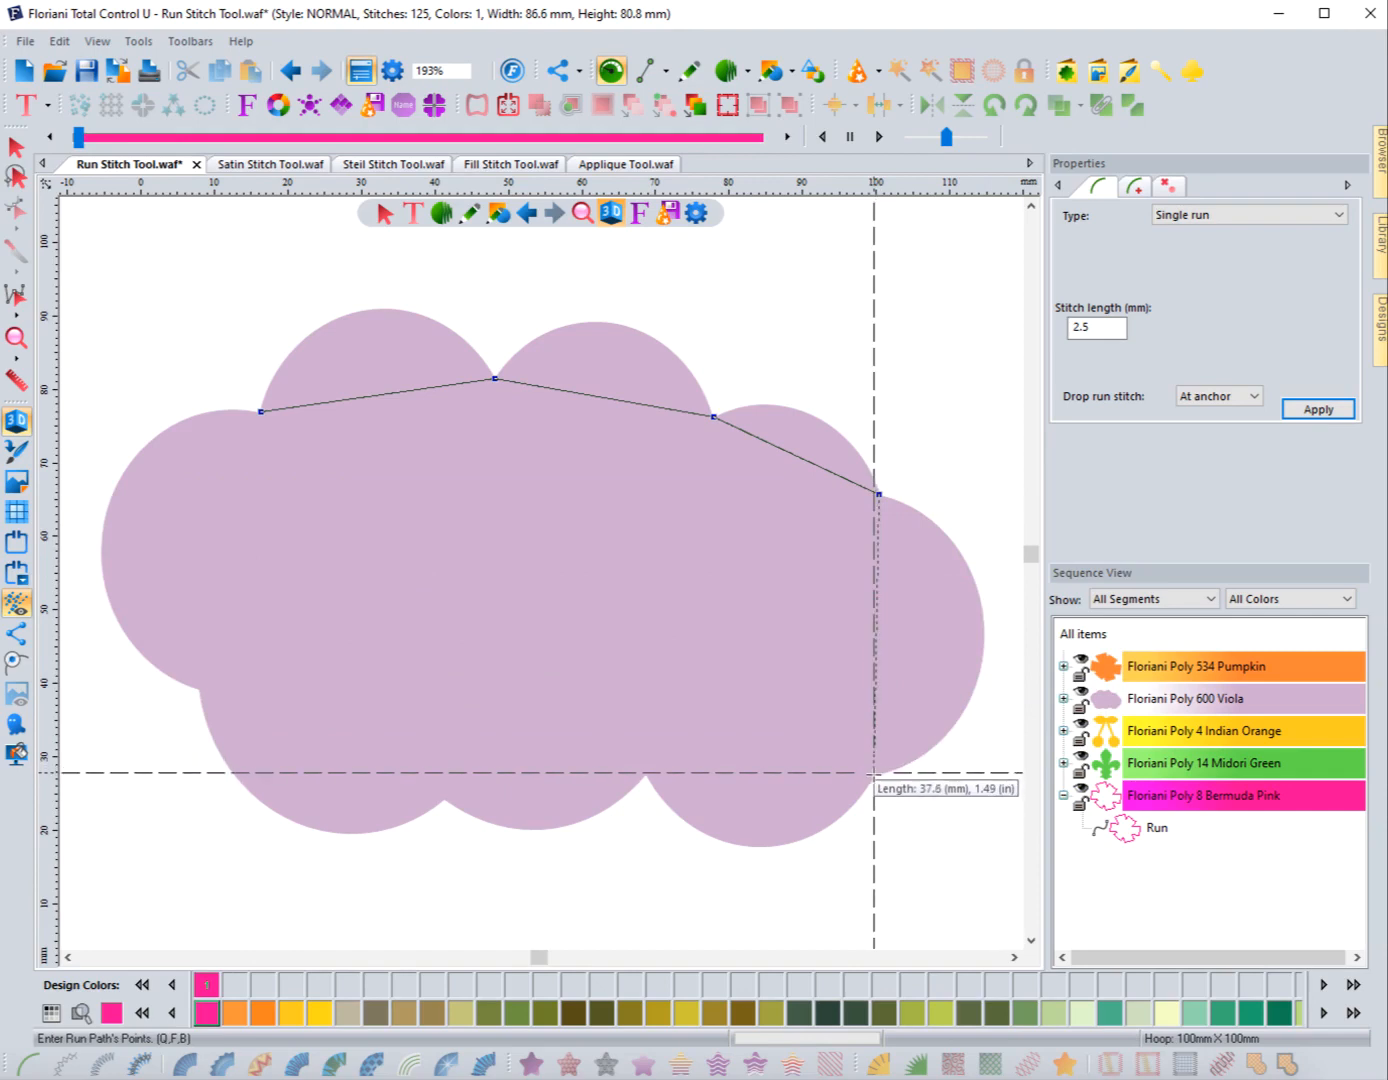
# Place straight points at the cloud's lower notches and close the run at its start, making an outline about 92 mm wide and 57 mm high
pyautogui.click(874, 774)
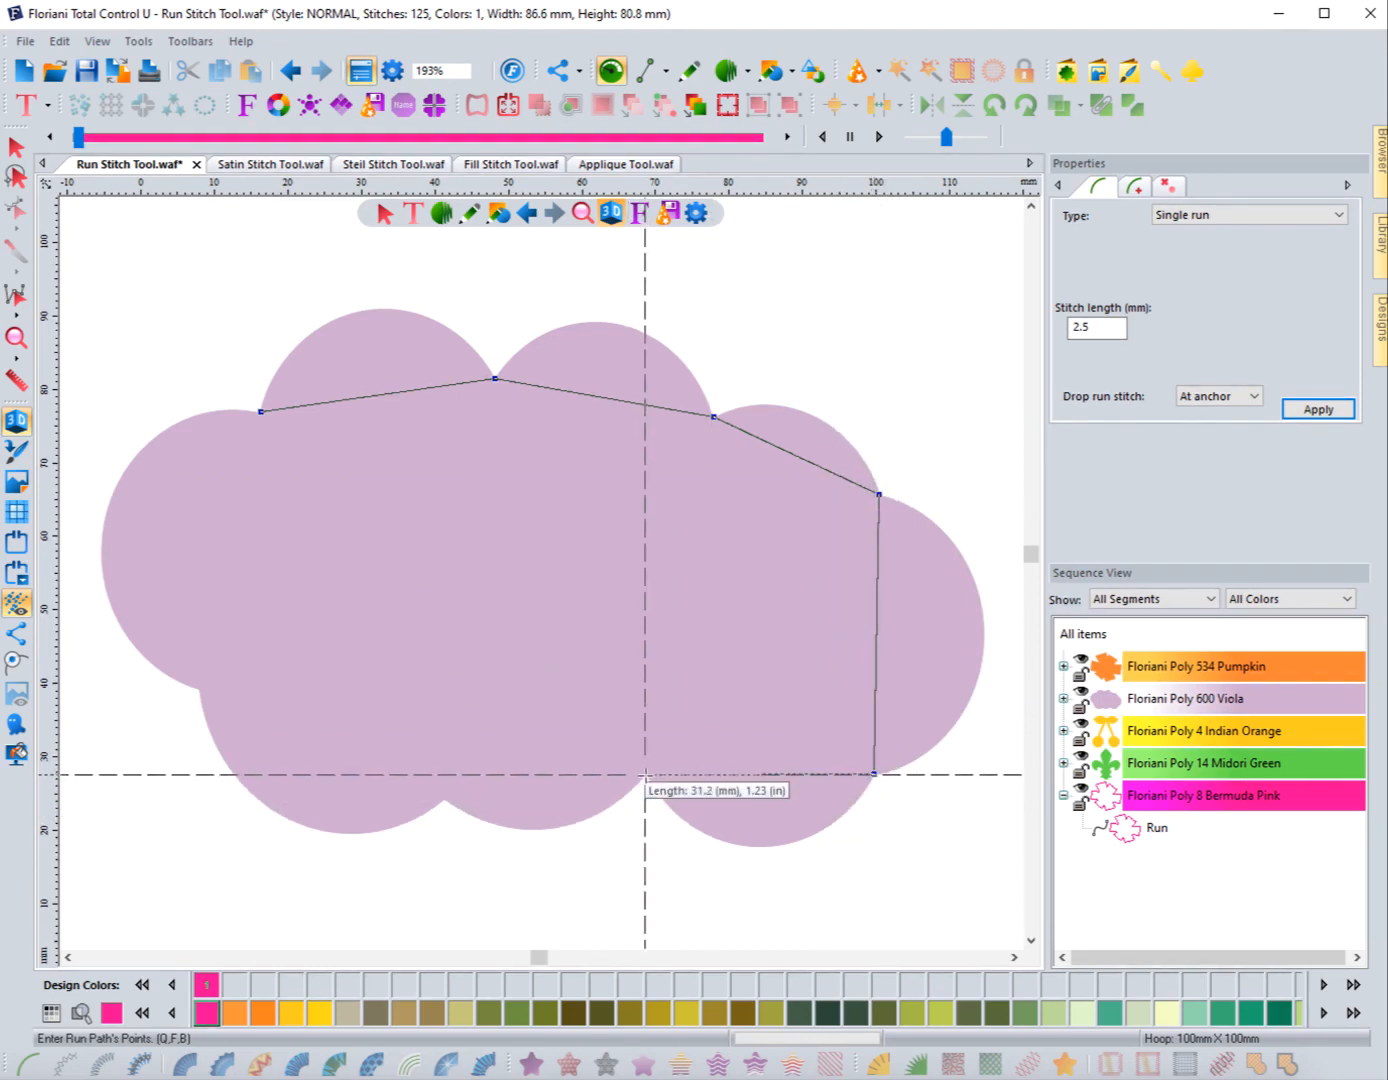
pyautogui.click(645, 776)
pyautogui.click(444, 797)
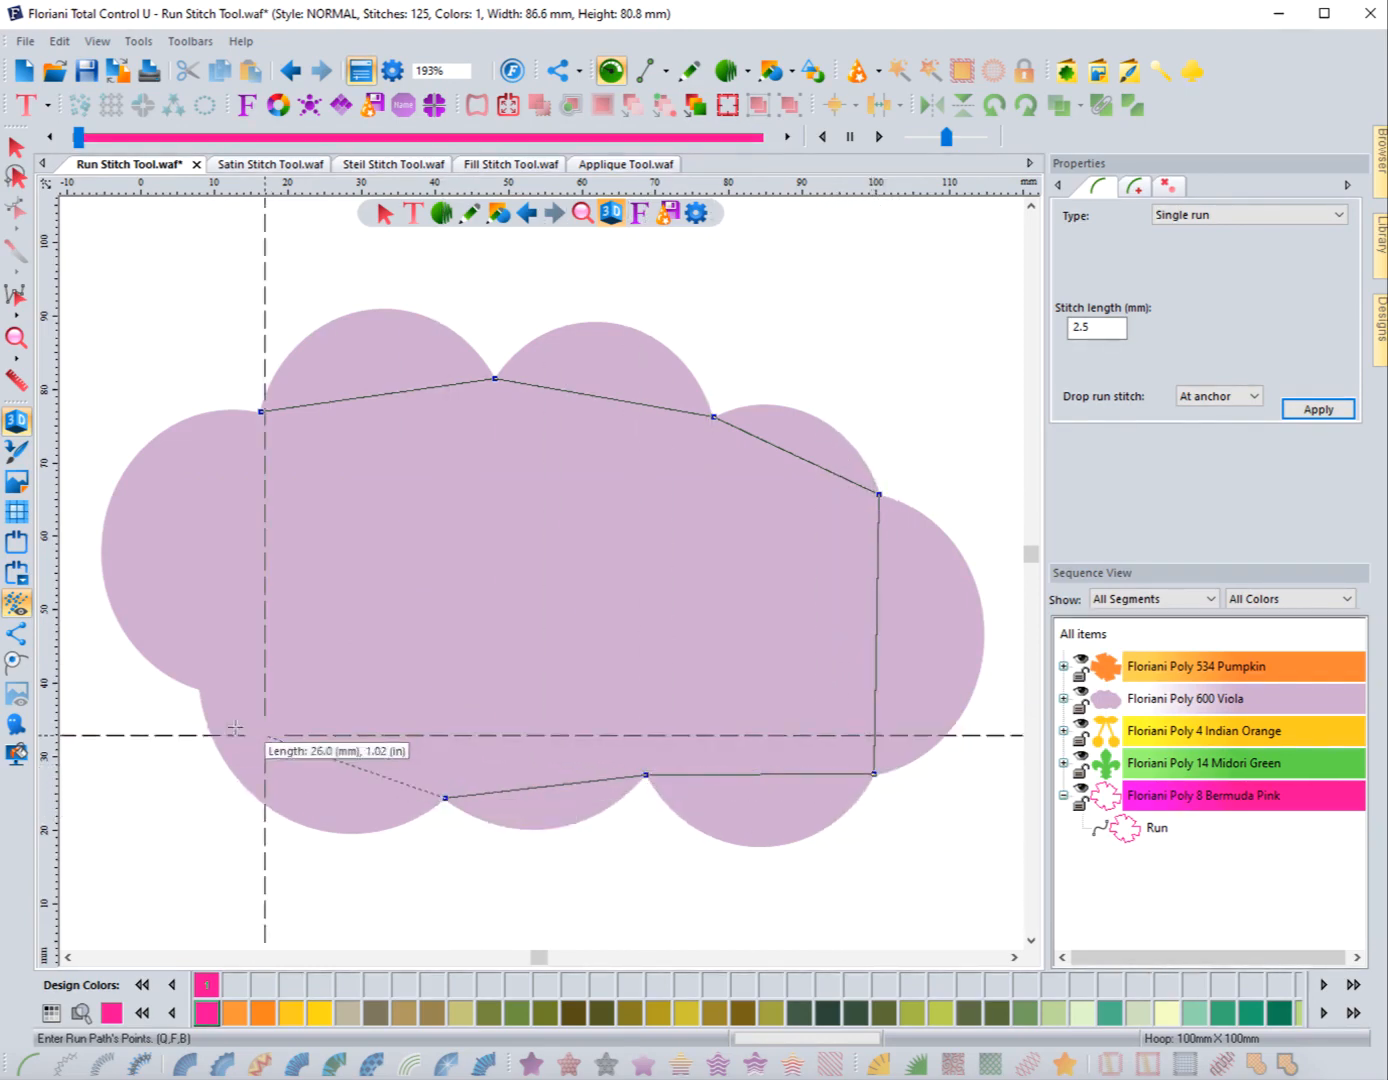
pyautogui.click(200, 689)
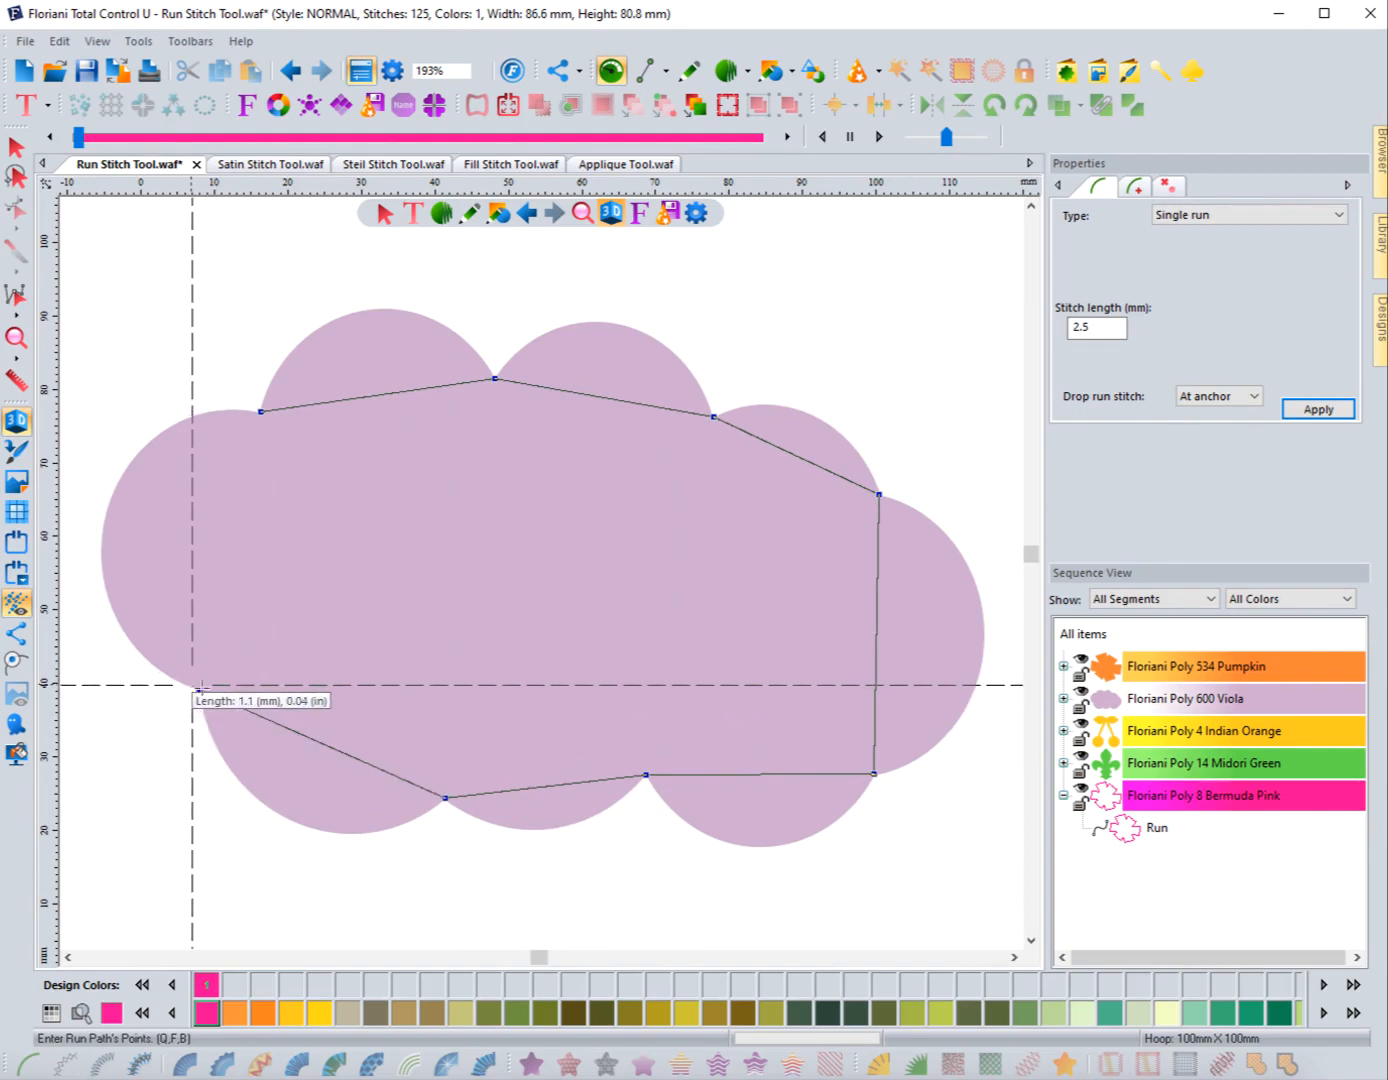
pyautogui.click(259, 412)
pyautogui.press('Return')
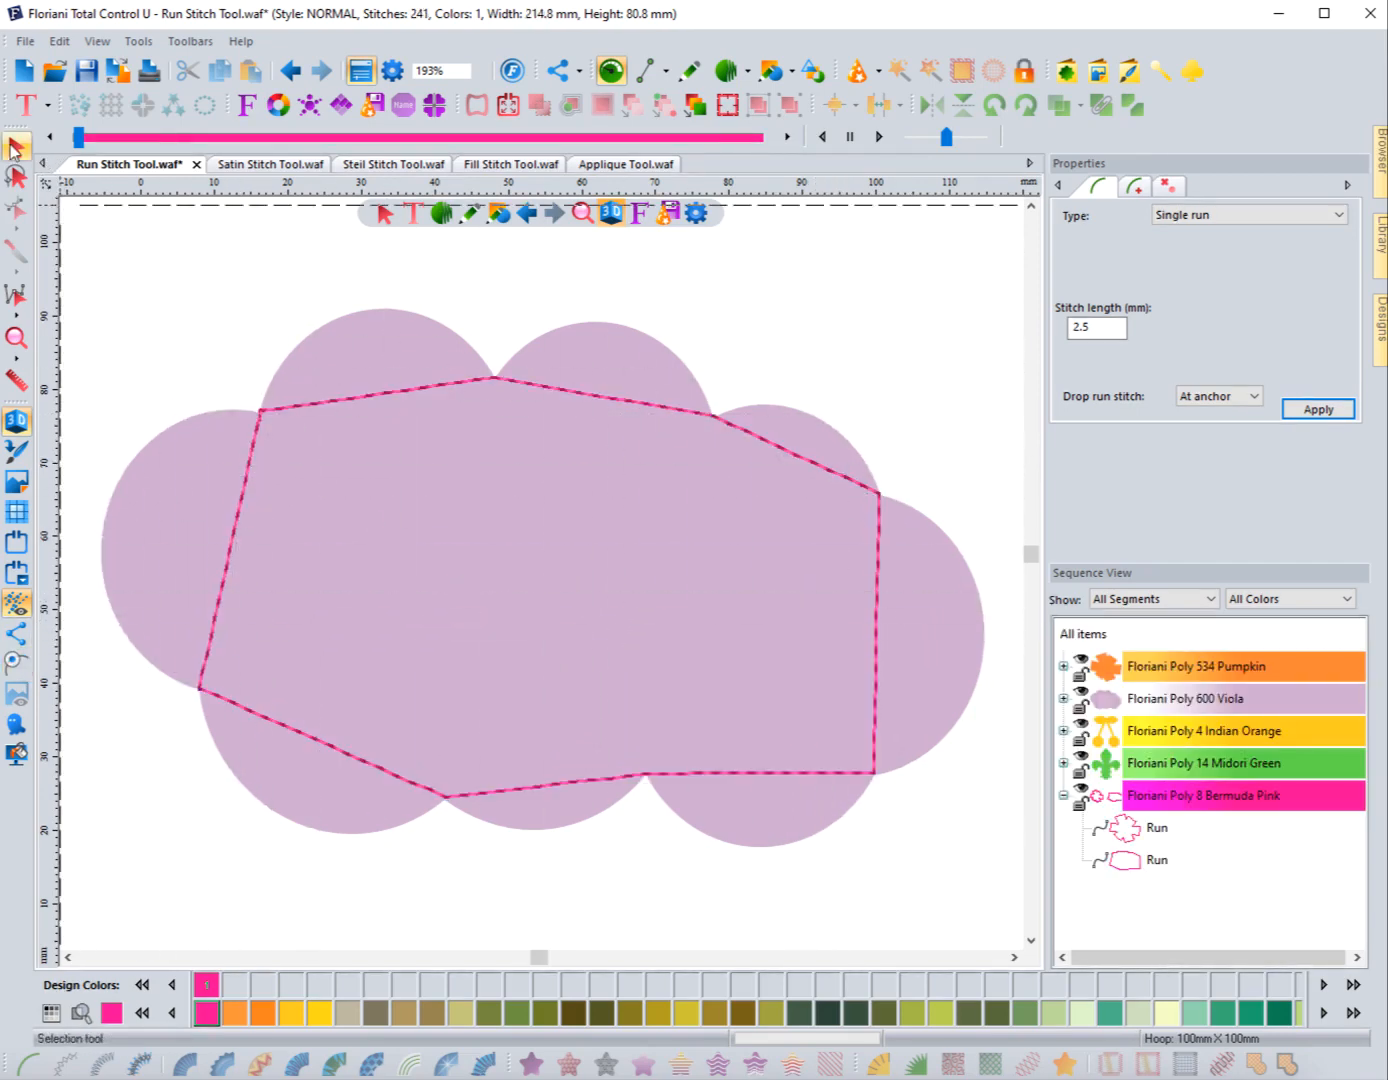
# Put the straight-point cloud run in outline editing and curve its three upper edges to match the cloud's upper bumps
pyautogui.click(14, 147)
pyautogui.click(280, 412)
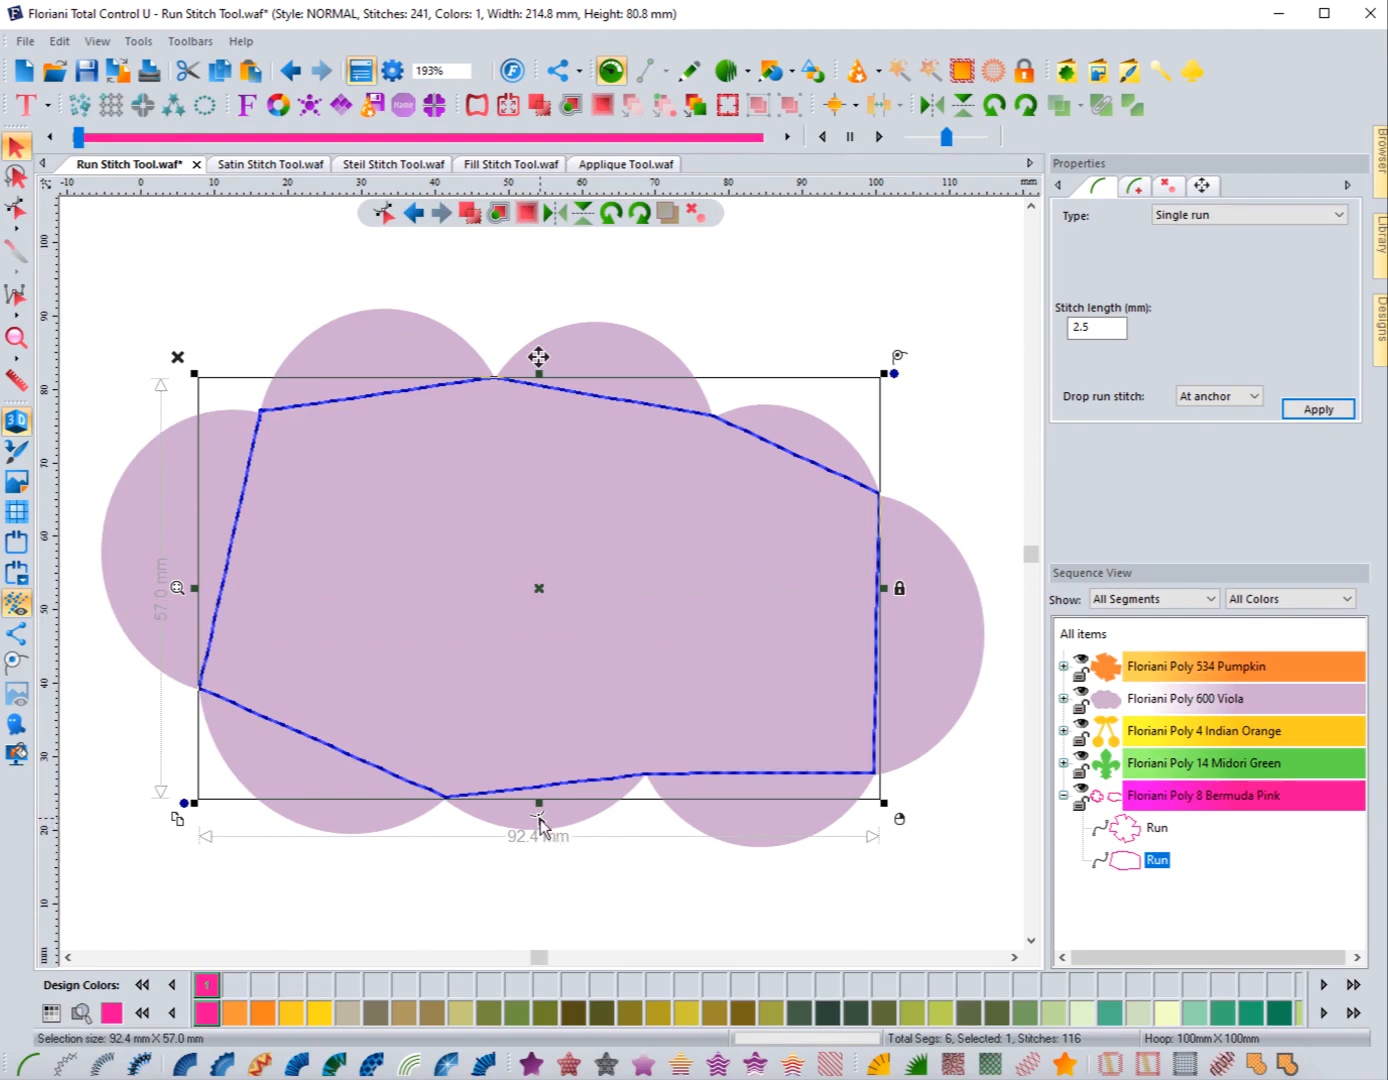
pyautogui.click(17, 213)
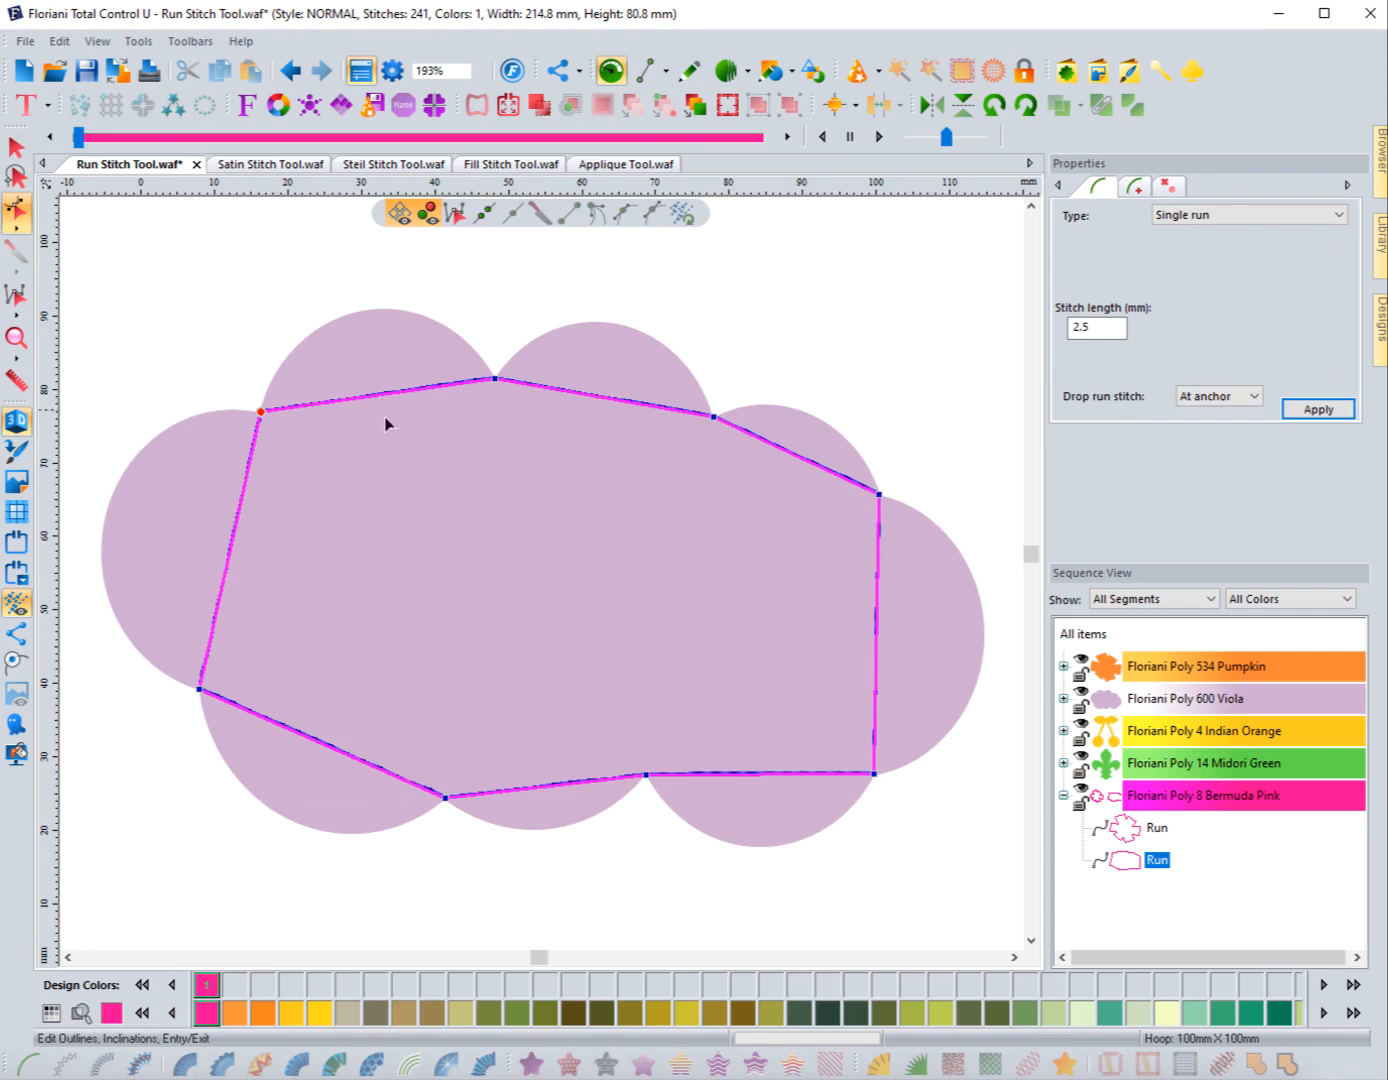
pyautogui.moveTo(379, 398); pyautogui.dragTo(368, 317)
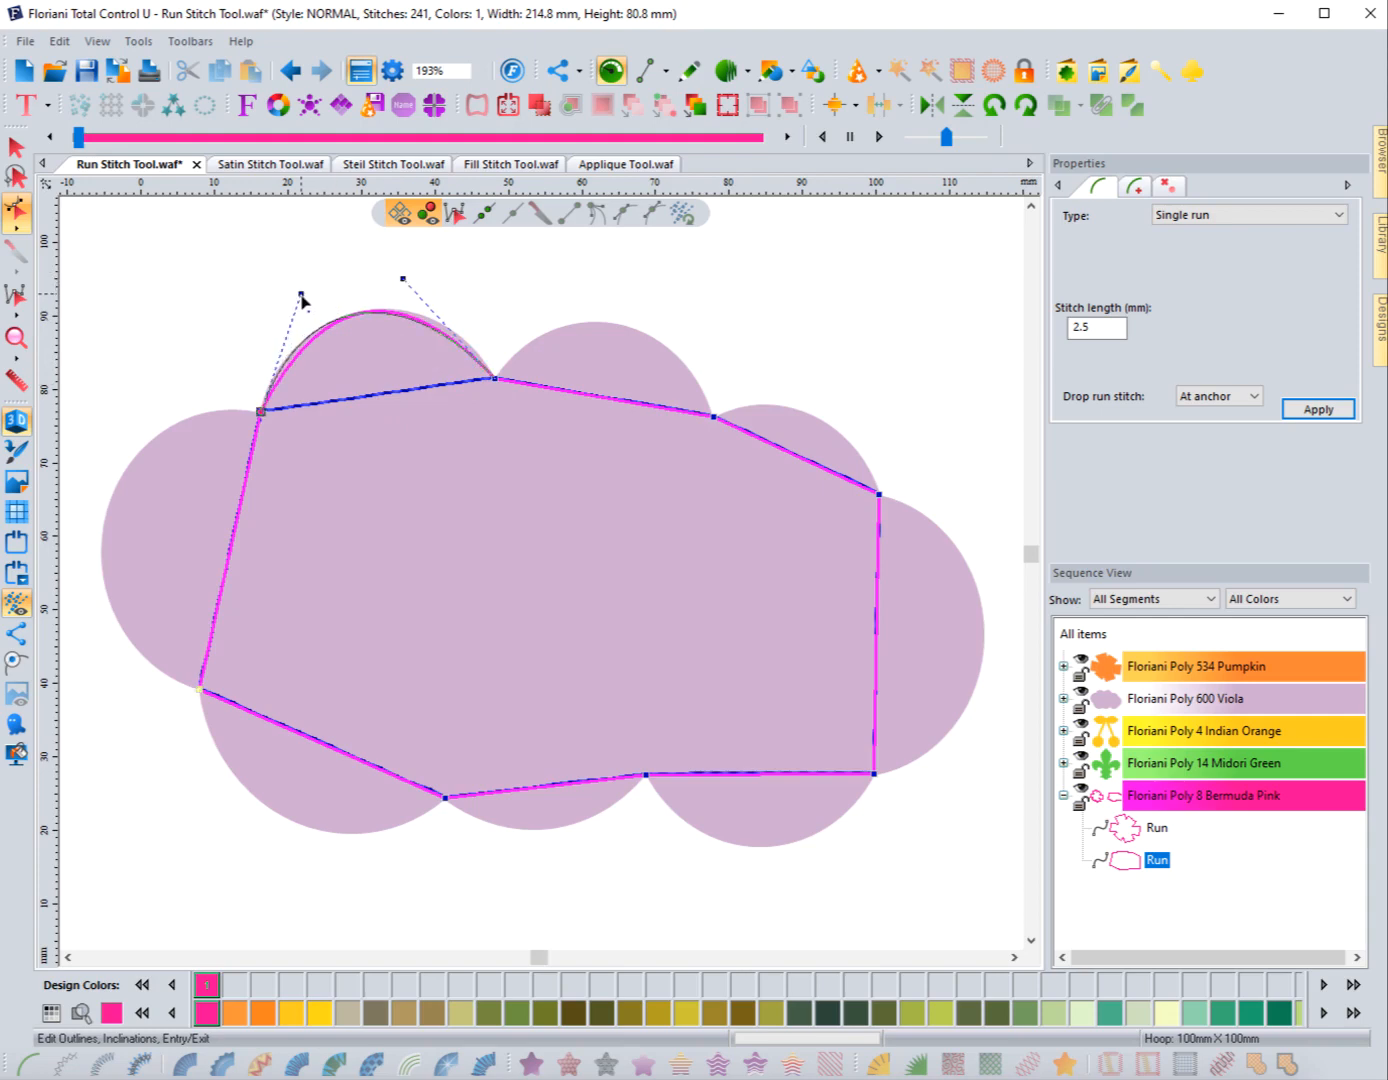
pyautogui.moveTo(302, 294); pyautogui.dragTo(301, 295)
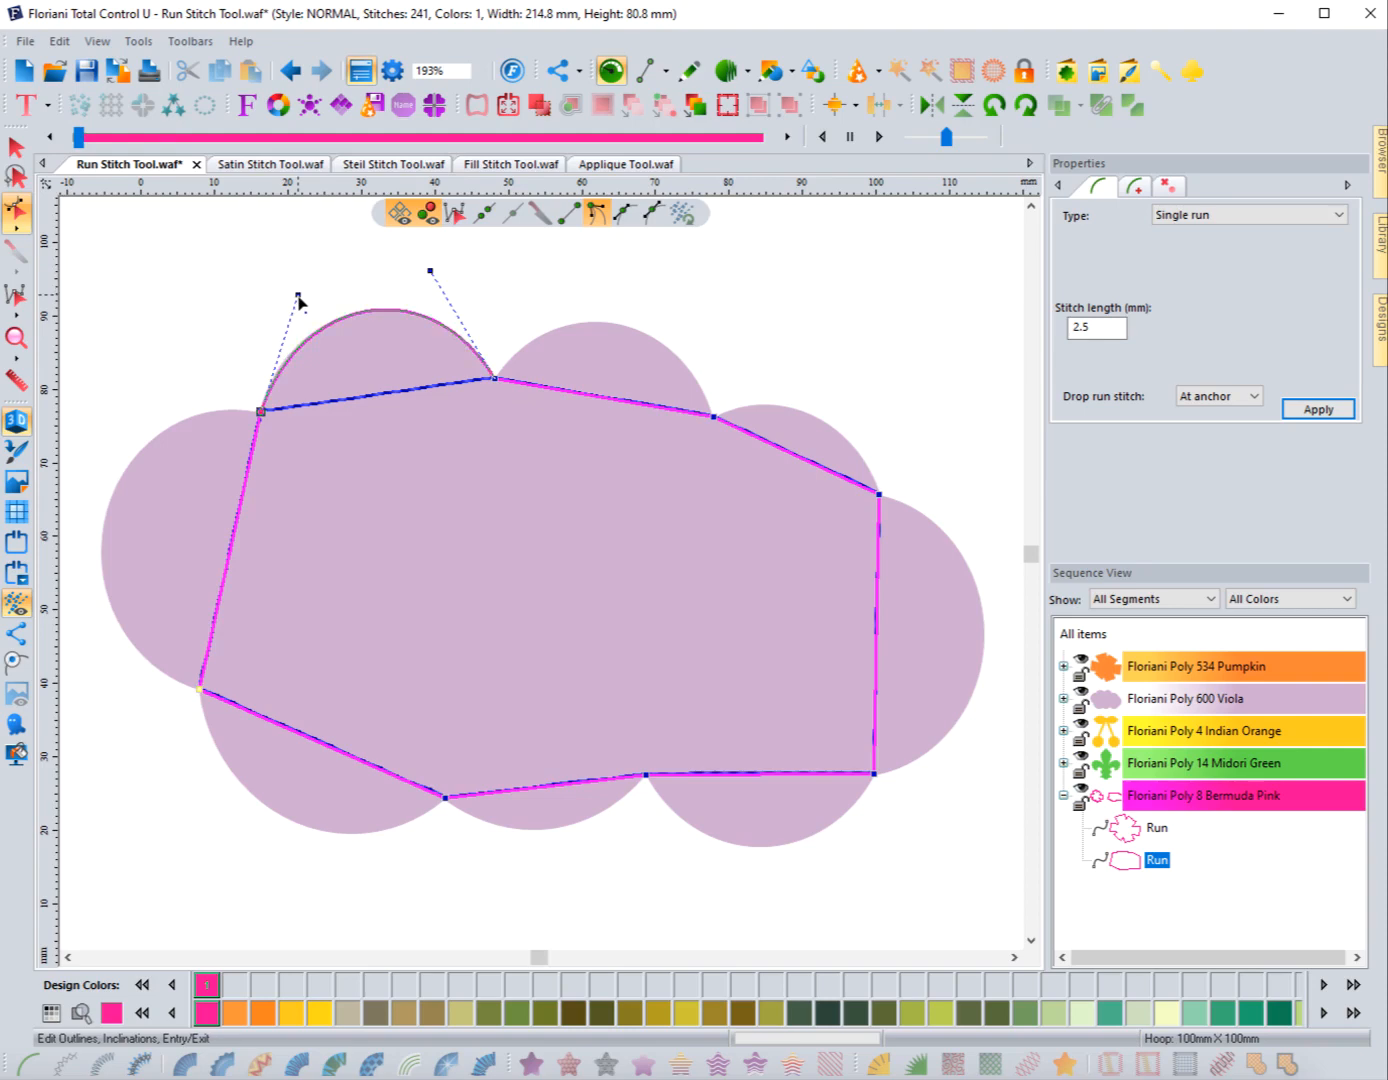
pyautogui.moveTo(597, 401); pyautogui.dragTo(572, 290)
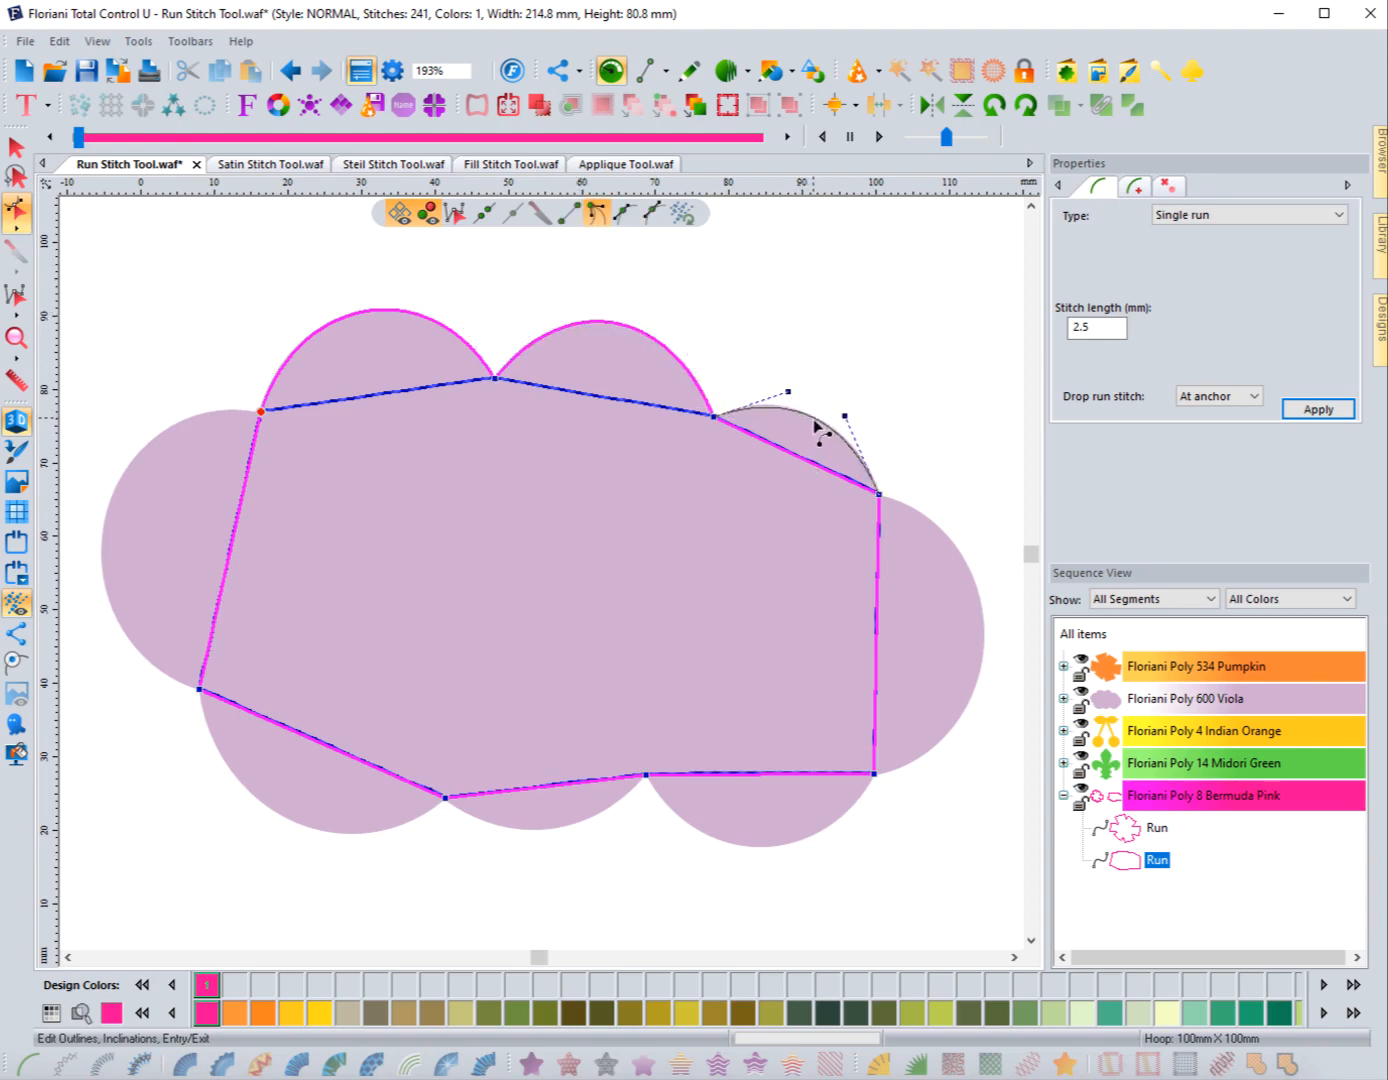
pyautogui.moveTo(817, 423); pyautogui.dragTo(818, 425)
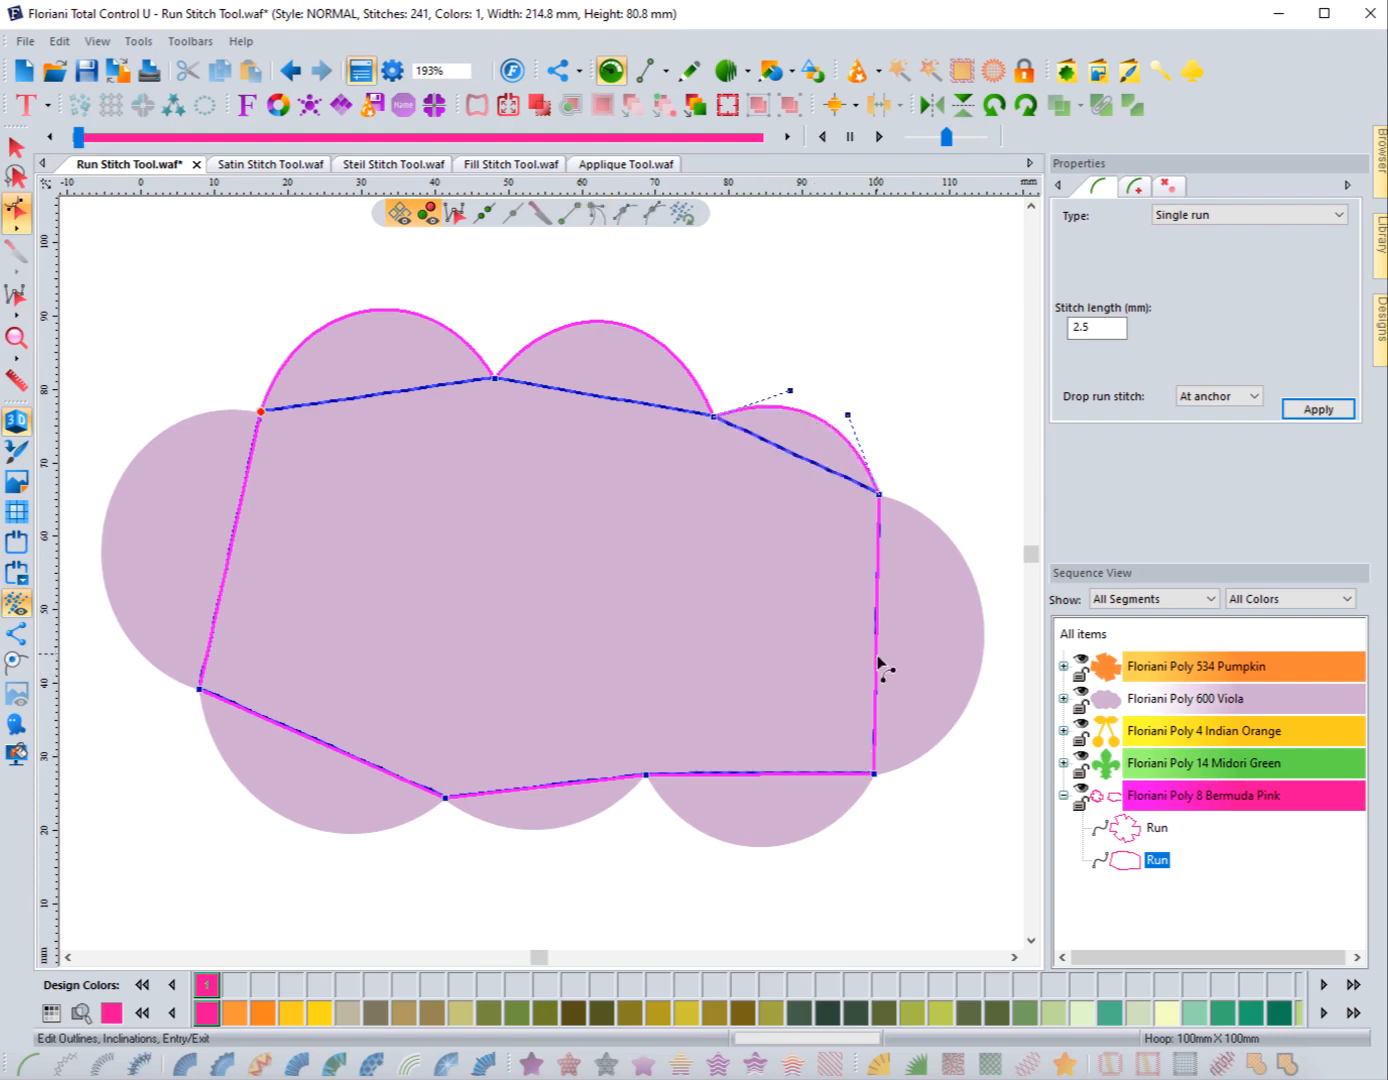
# Bend the run's right edge outward and adjust both curve handles so it follows the cloud's right bump
pyautogui.moveTo(880, 660); pyautogui.dragTo(987, 657)
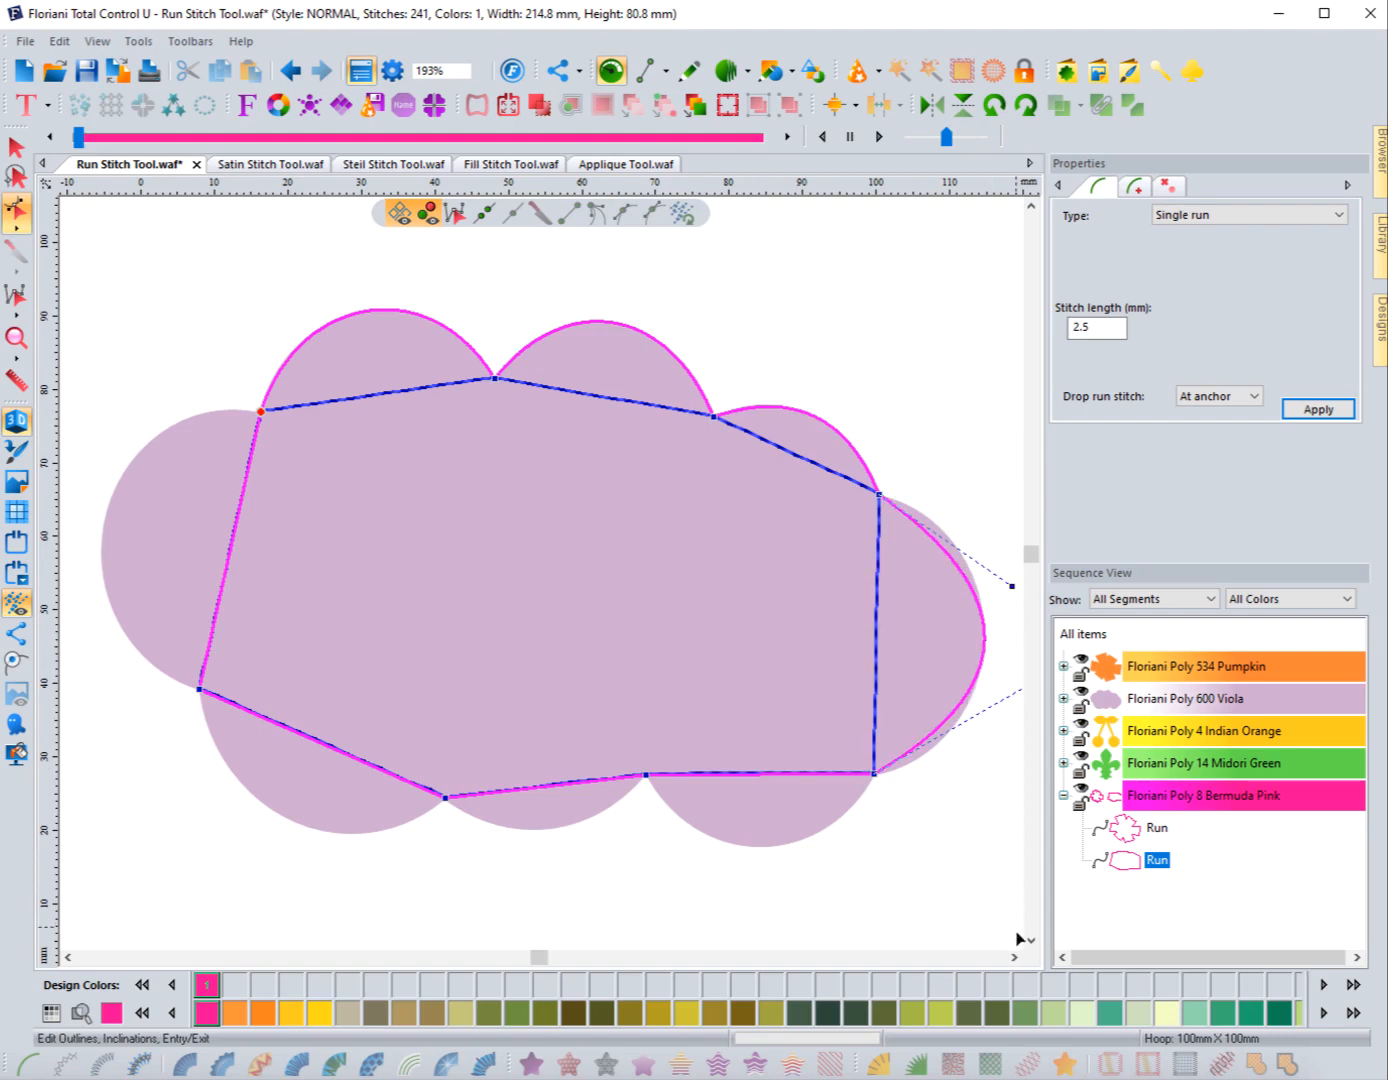
pyautogui.click(1016, 958)
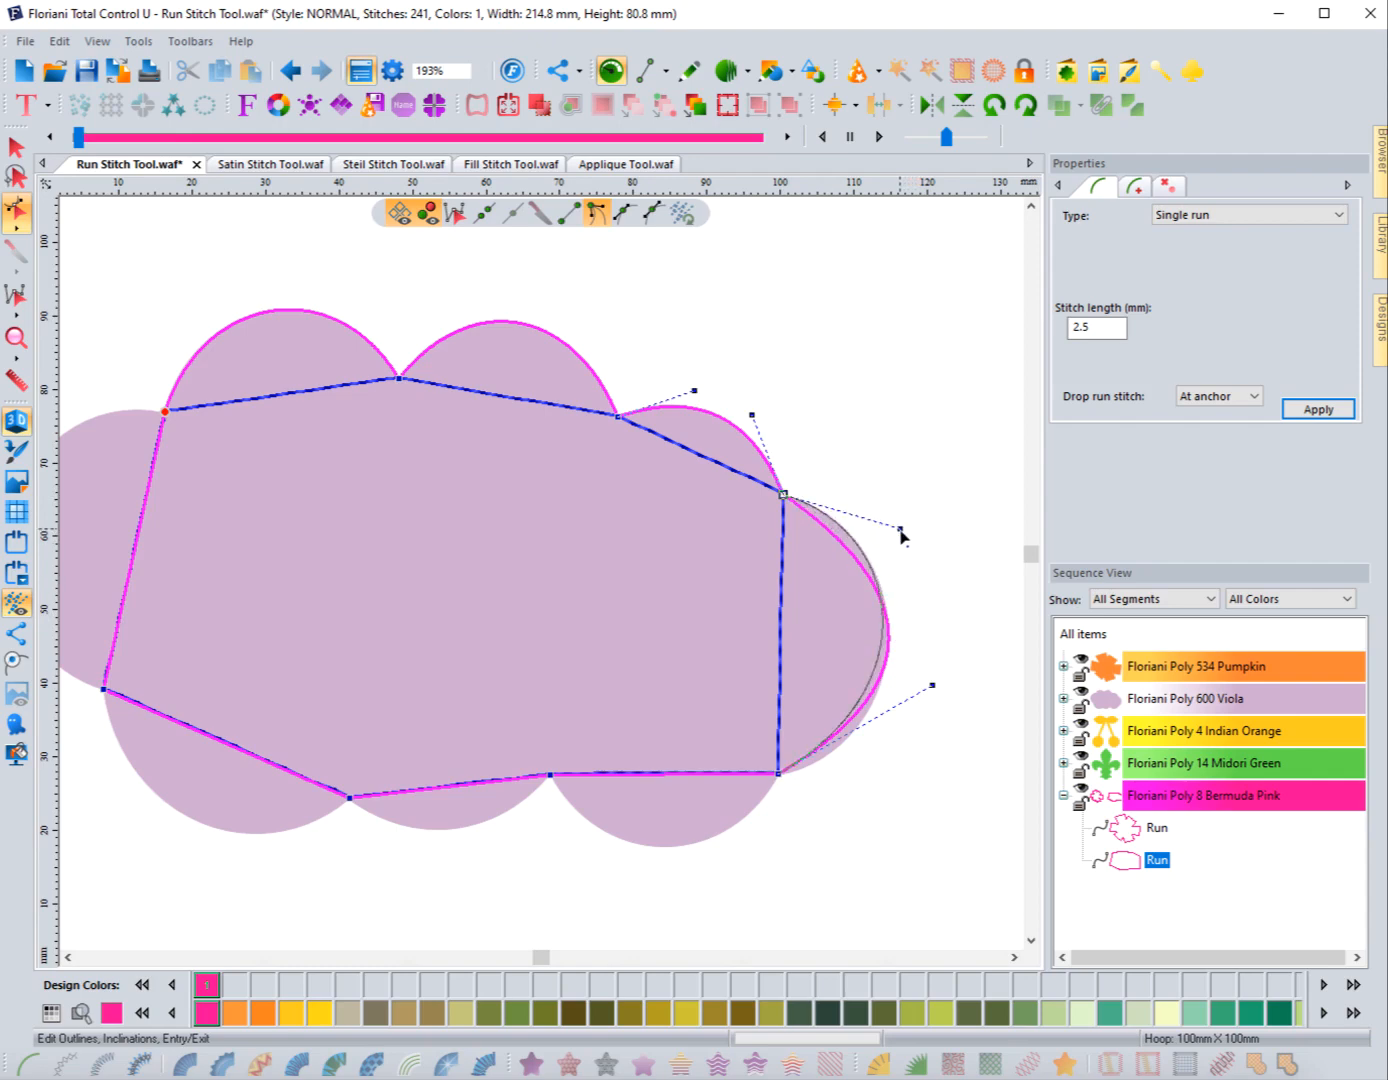
pyautogui.moveTo(899, 529); pyautogui.dragTo(900, 529)
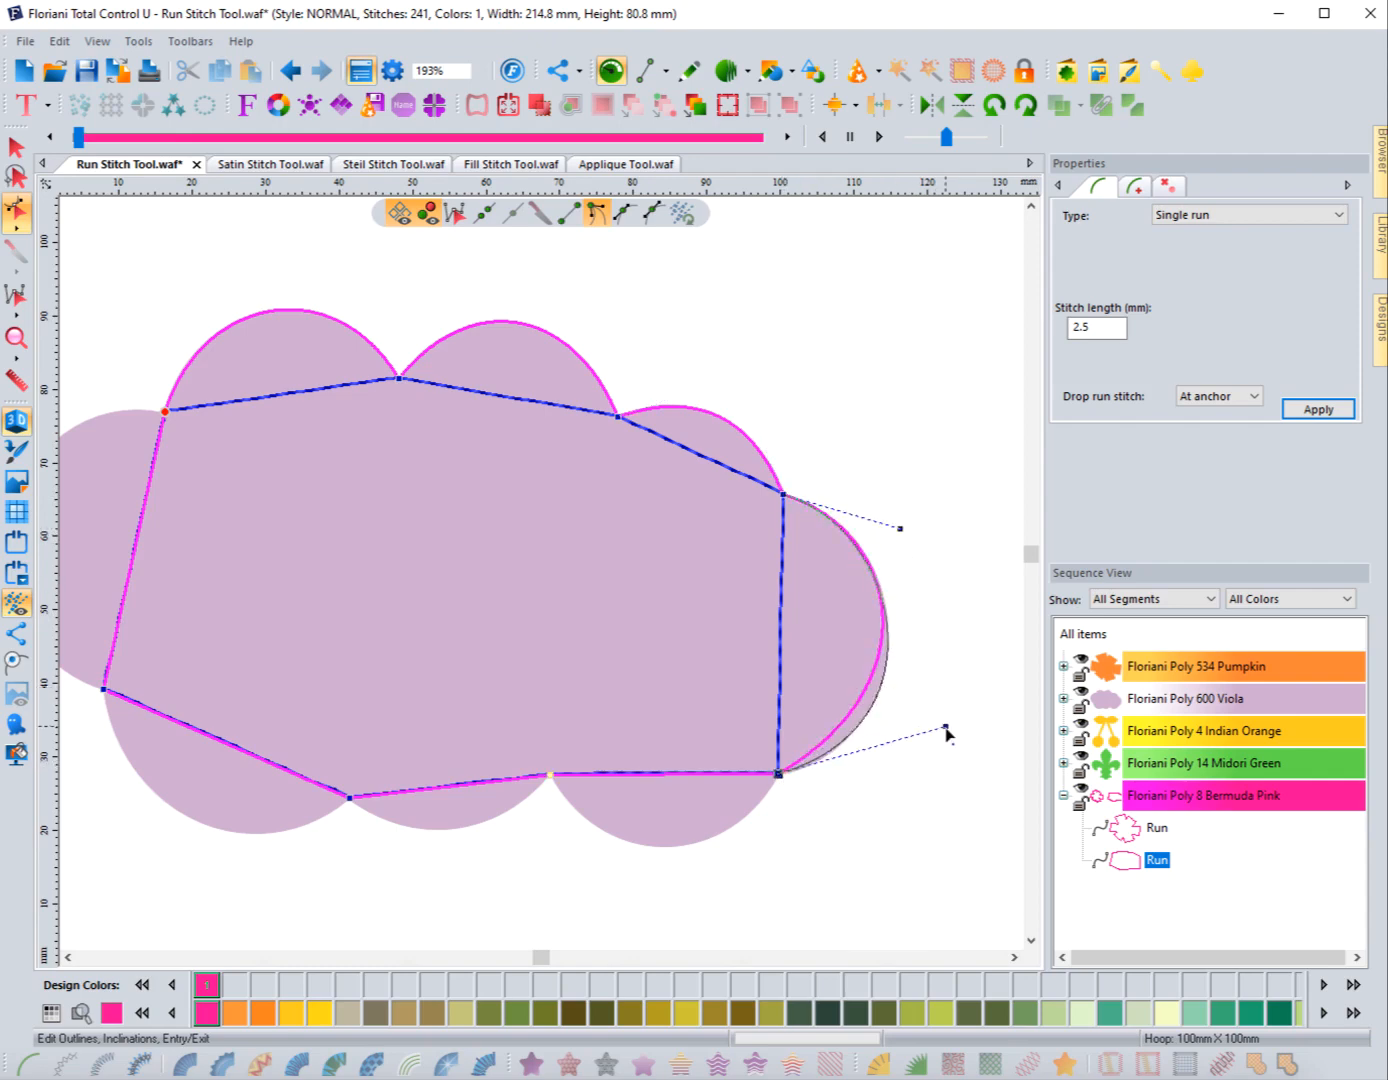
pyautogui.moveTo(943, 732); pyautogui.dragTo(942, 731)
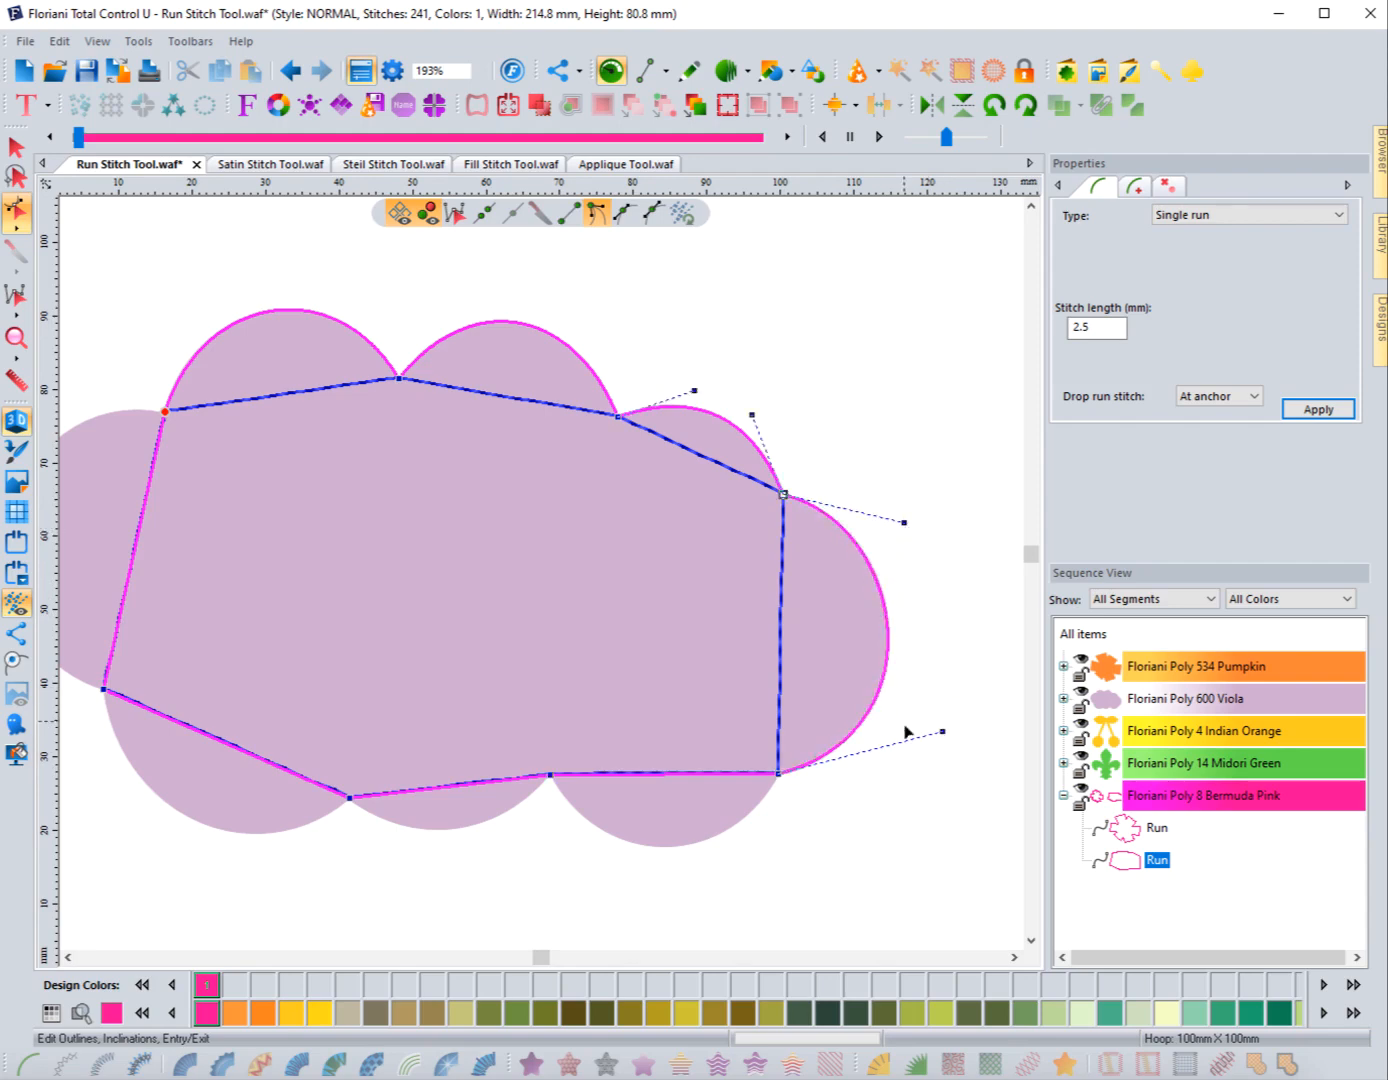
# Curve the run's three lower edges onto the cloud's bottom bumps, refining the handle at the left notch
pyautogui.moveTo(674, 846); pyautogui.dragTo(672, 850)
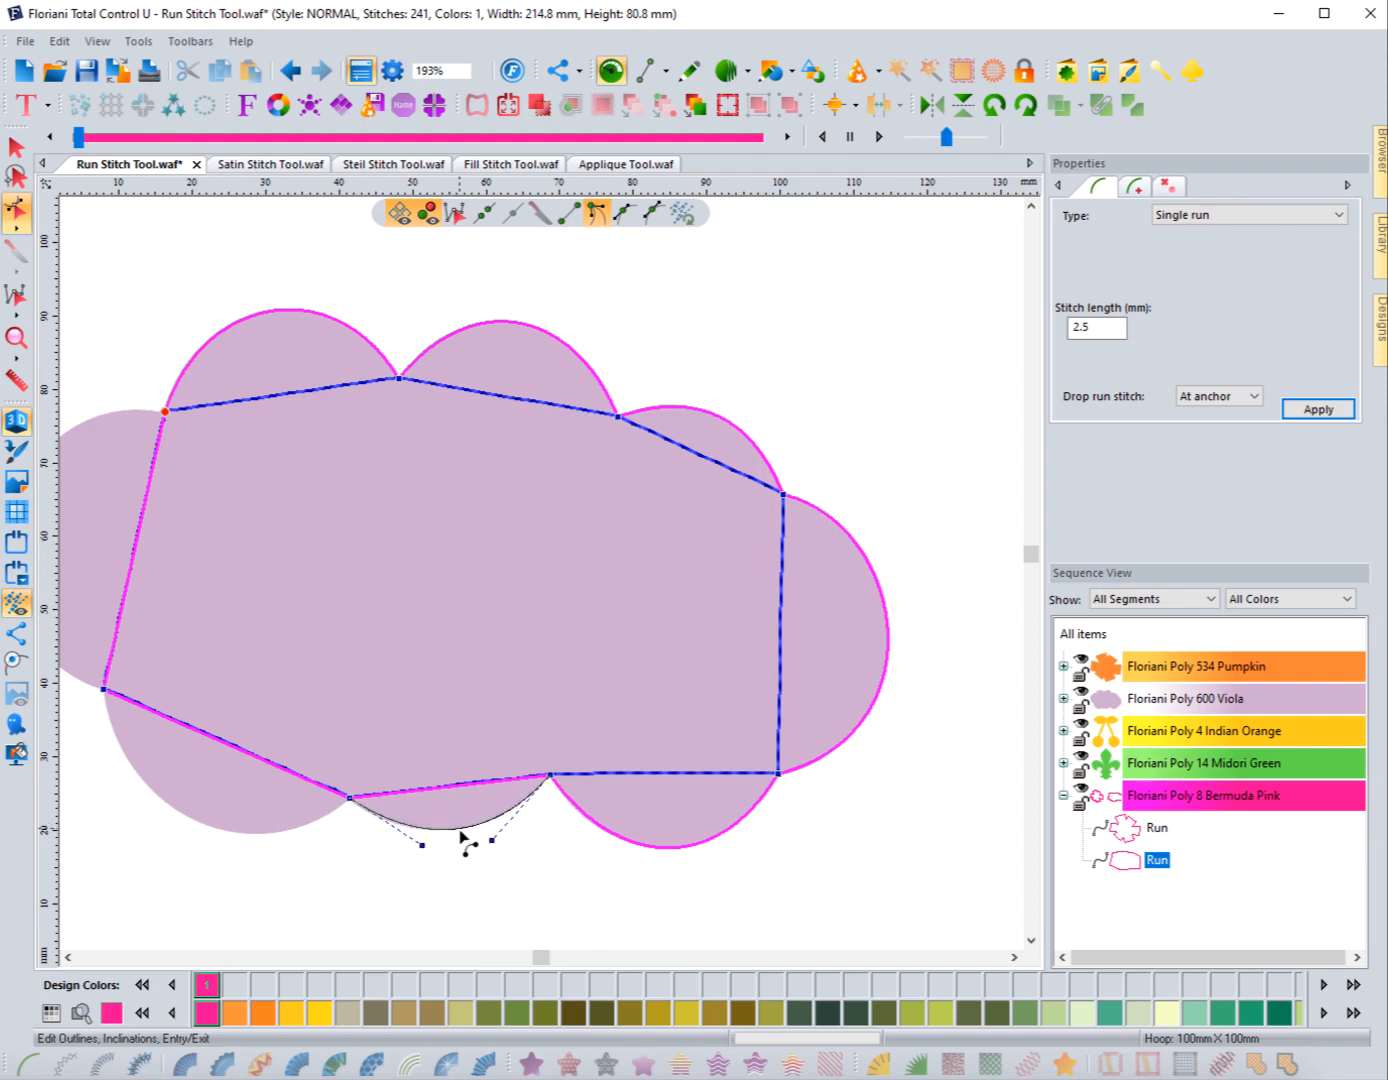
pyautogui.moveTo(465, 835); pyautogui.dragTo(467, 835)
pyautogui.moveTo(203, 822); pyautogui.dragTo(254, 880)
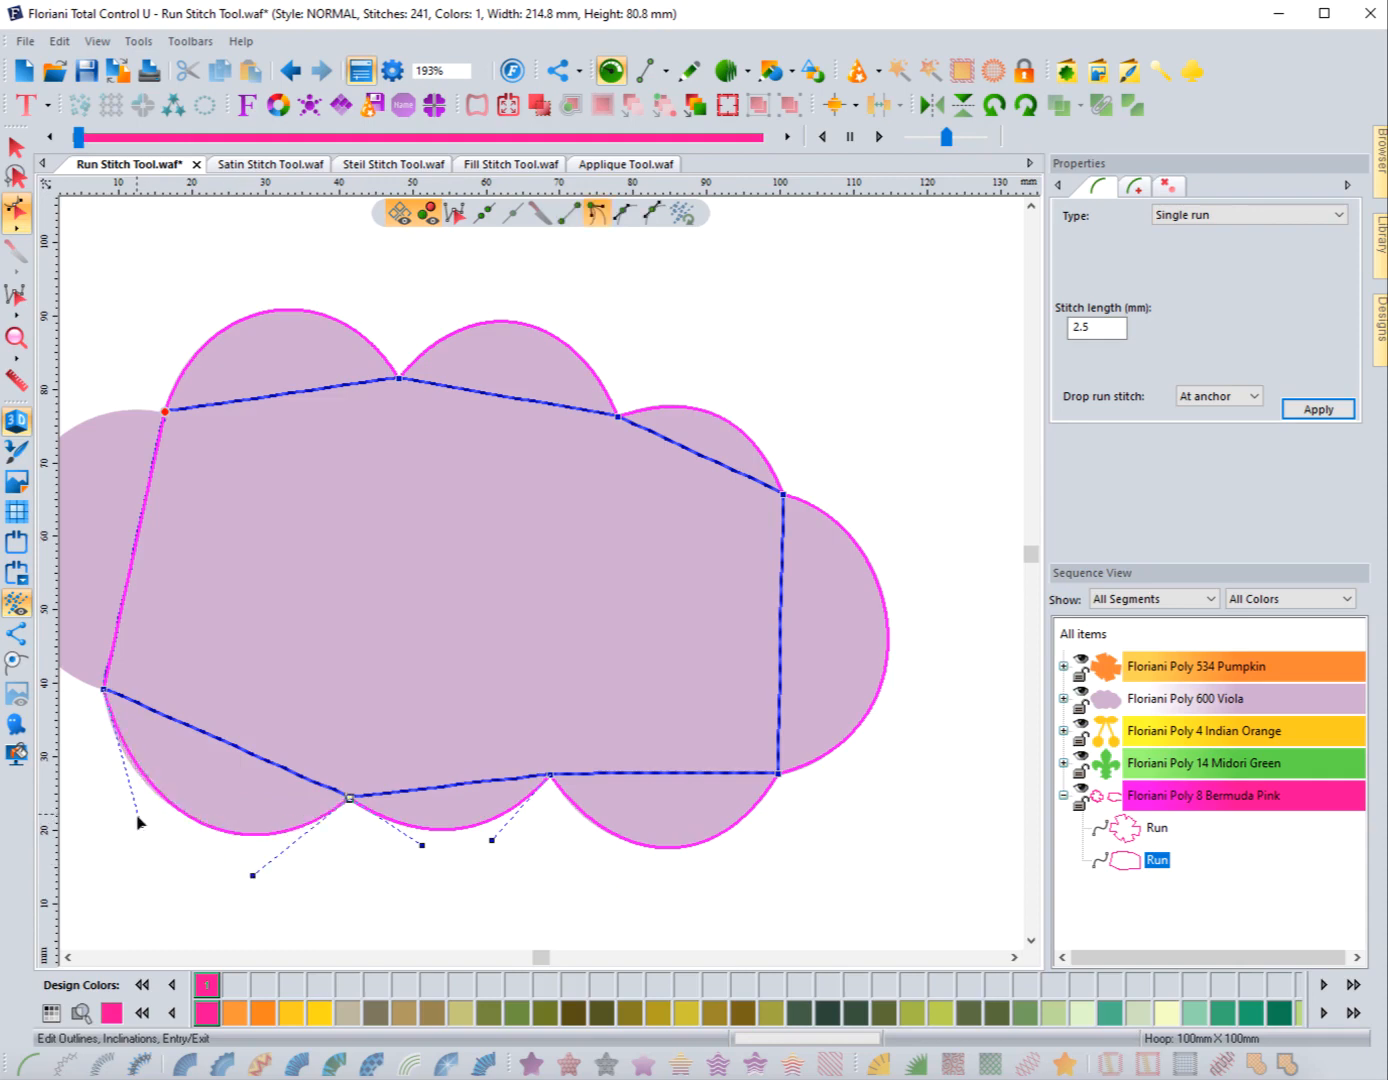
pyautogui.moveTo(137, 816); pyautogui.dragTo(123, 815)
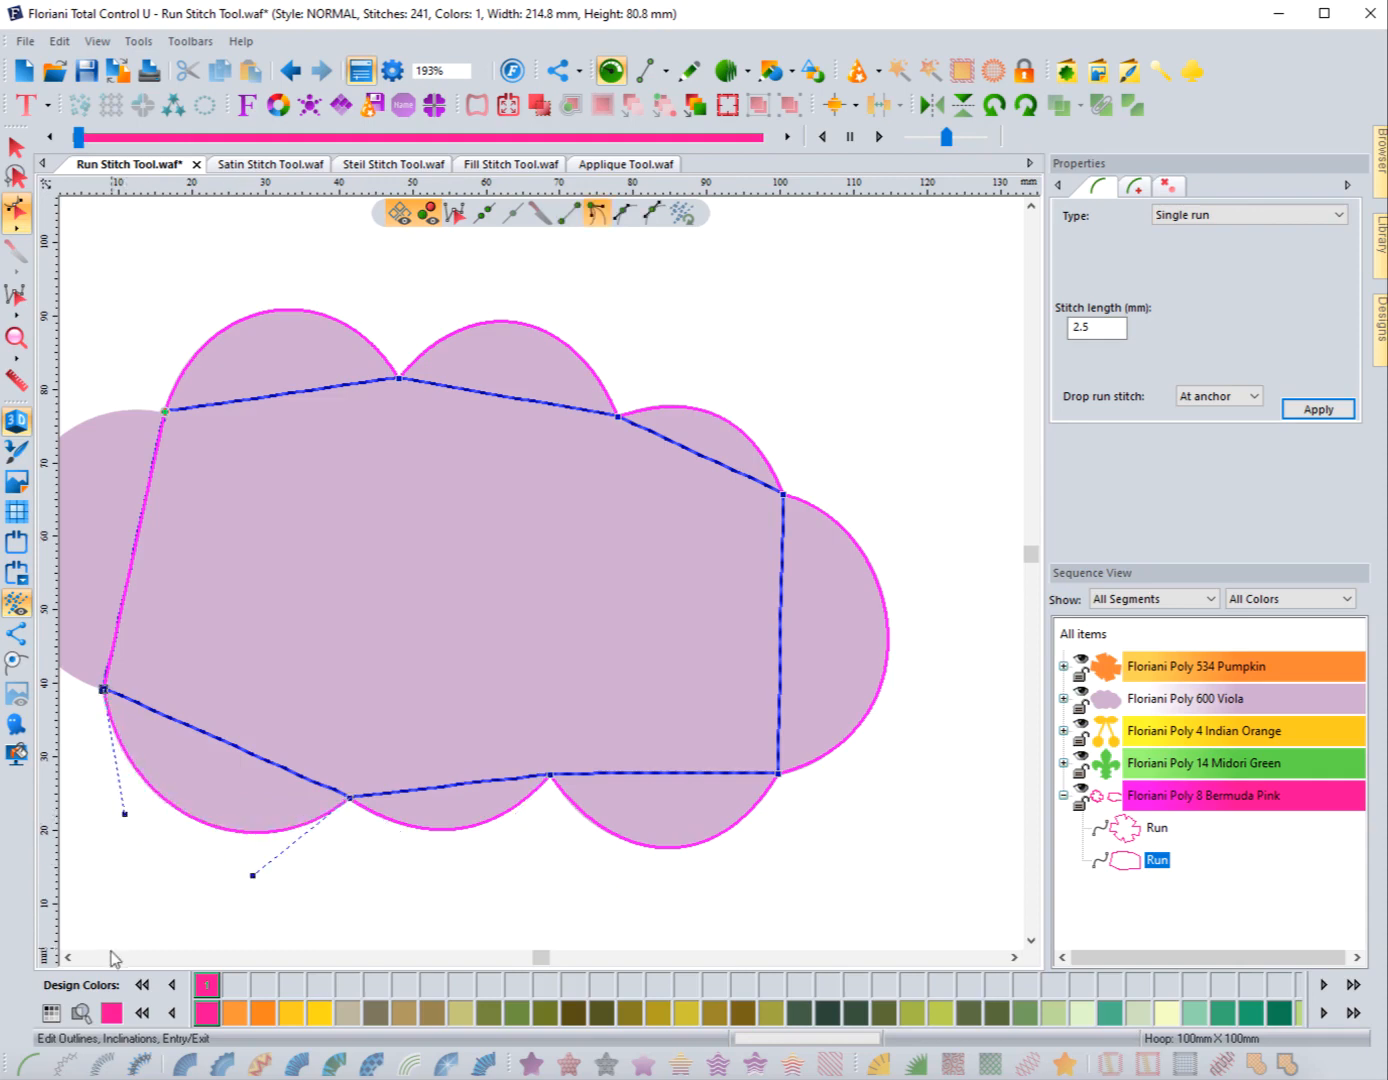
# Curve the run's left edge onto the cloud's left bump using both handles, apply the reshaped outline and deselect it
pyautogui.click(68, 958)
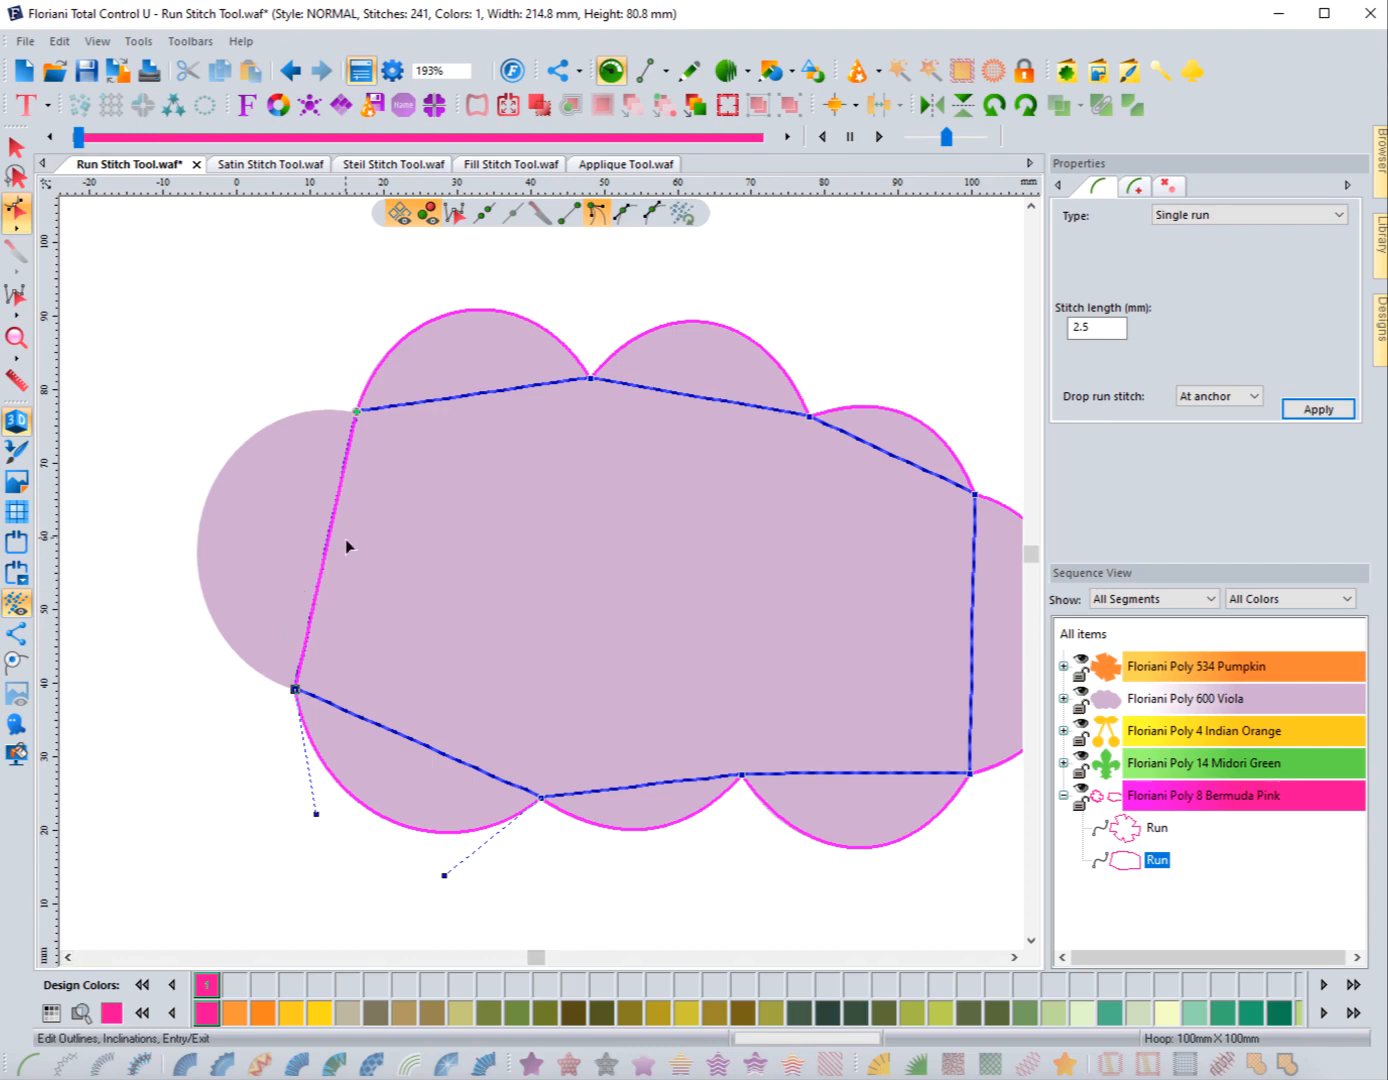
pyautogui.moveTo(328, 553); pyautogui.dragTo(155, 637)
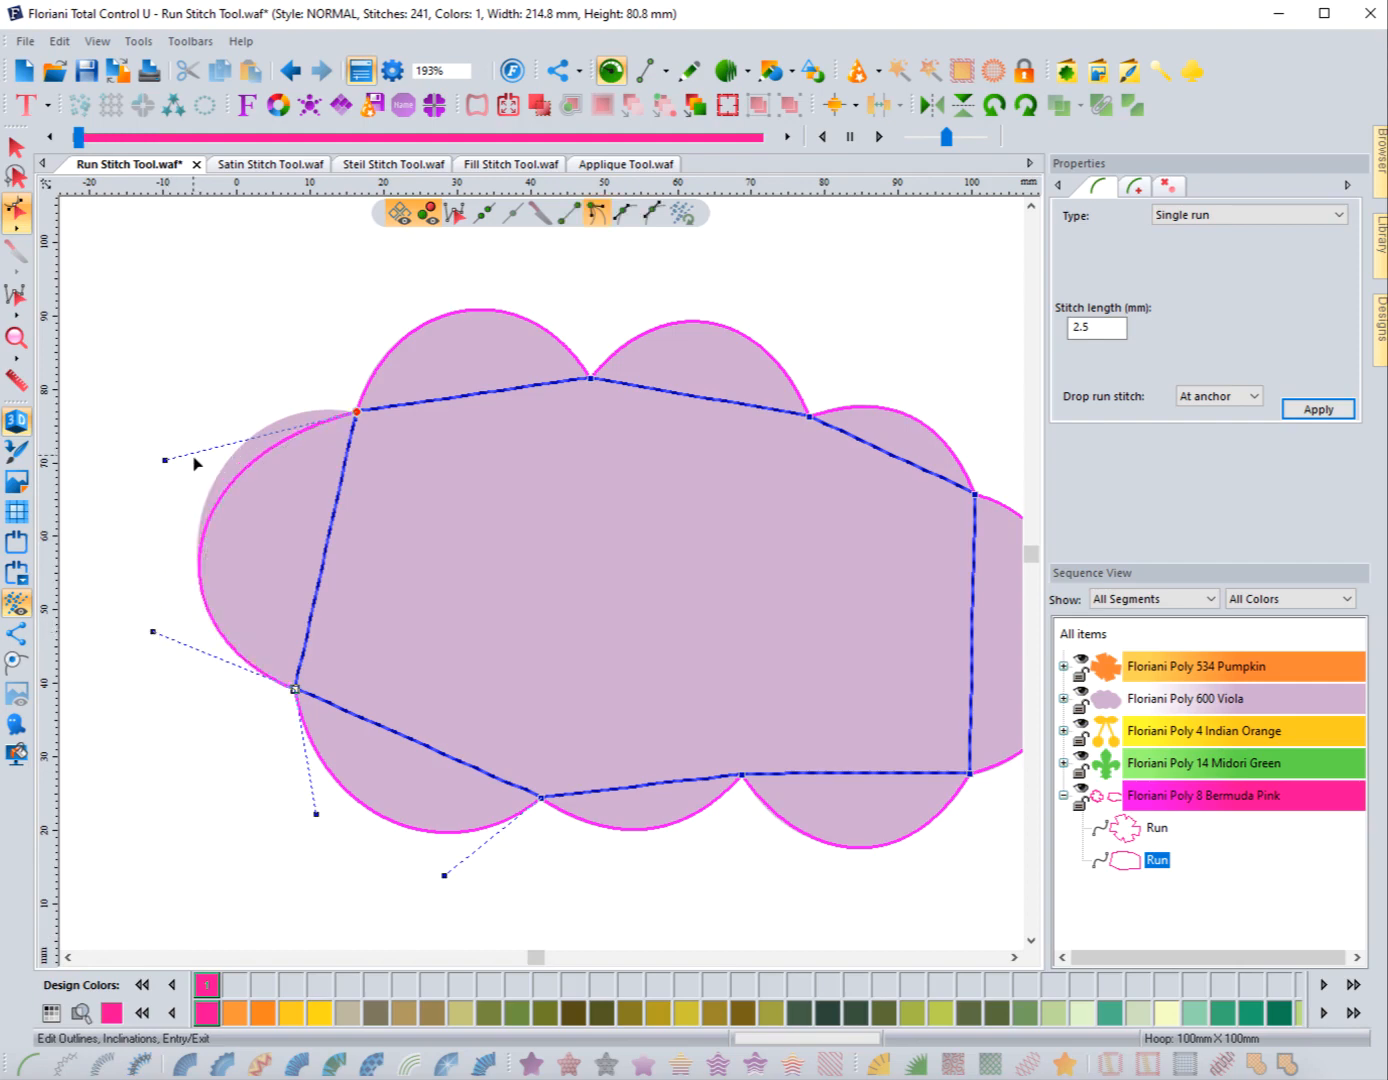
pyautogui.moveTo(166, 465); pyautogui.dragTo(166, 395)
pyautogui.moveTo(158, 637); pyautogui.dragTo(149, 644)
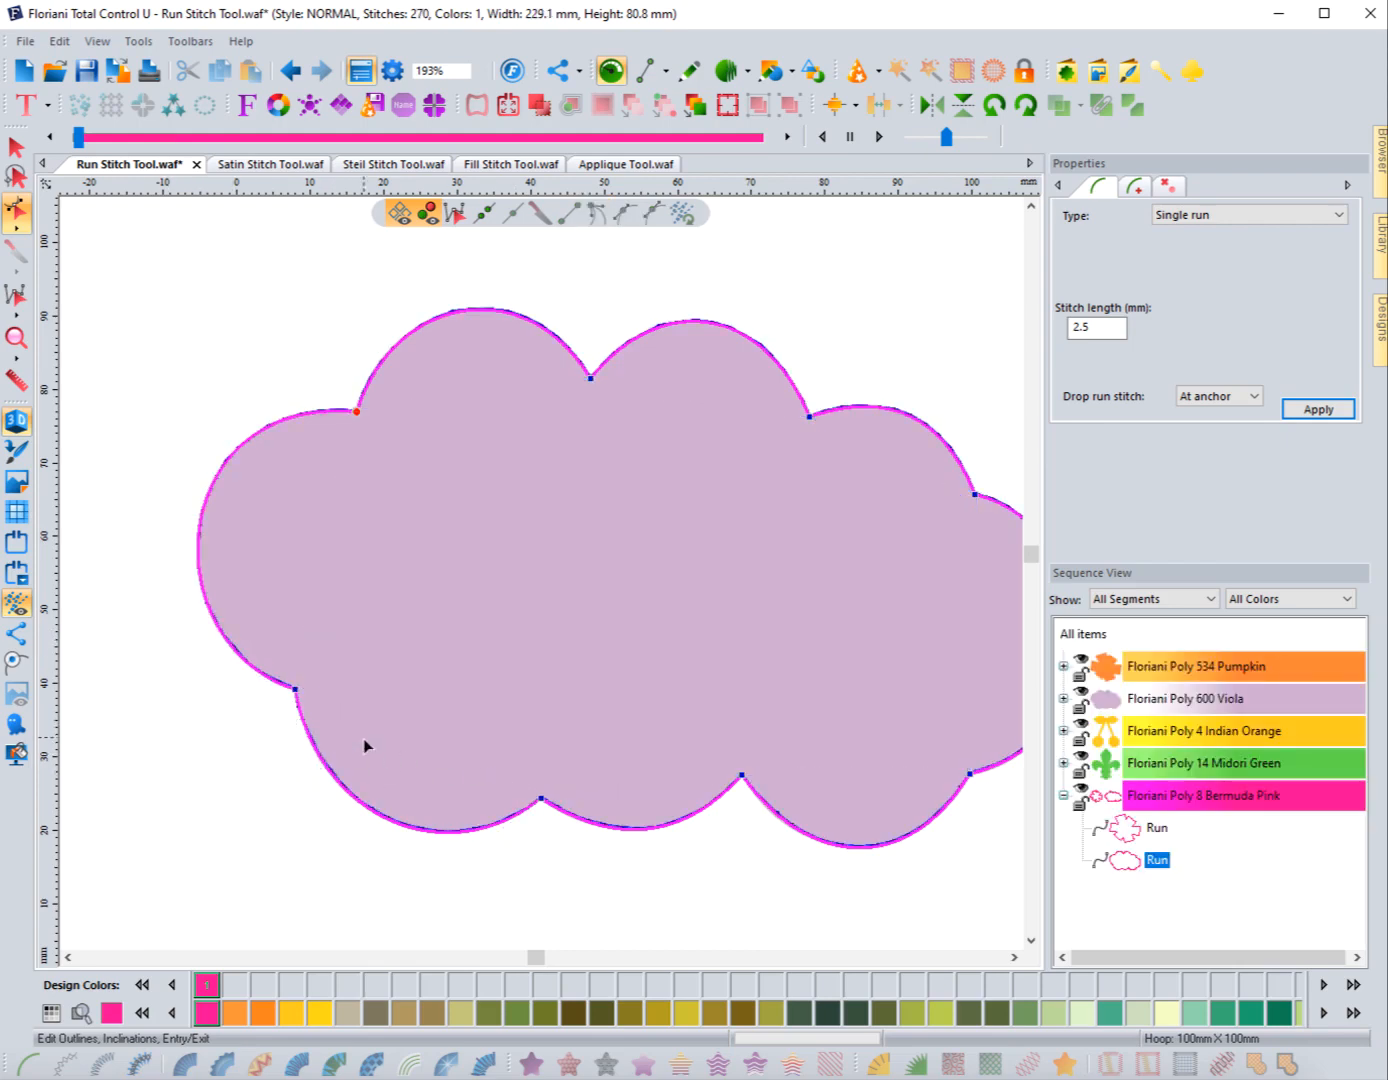
pyautogui.click(1013, 958)
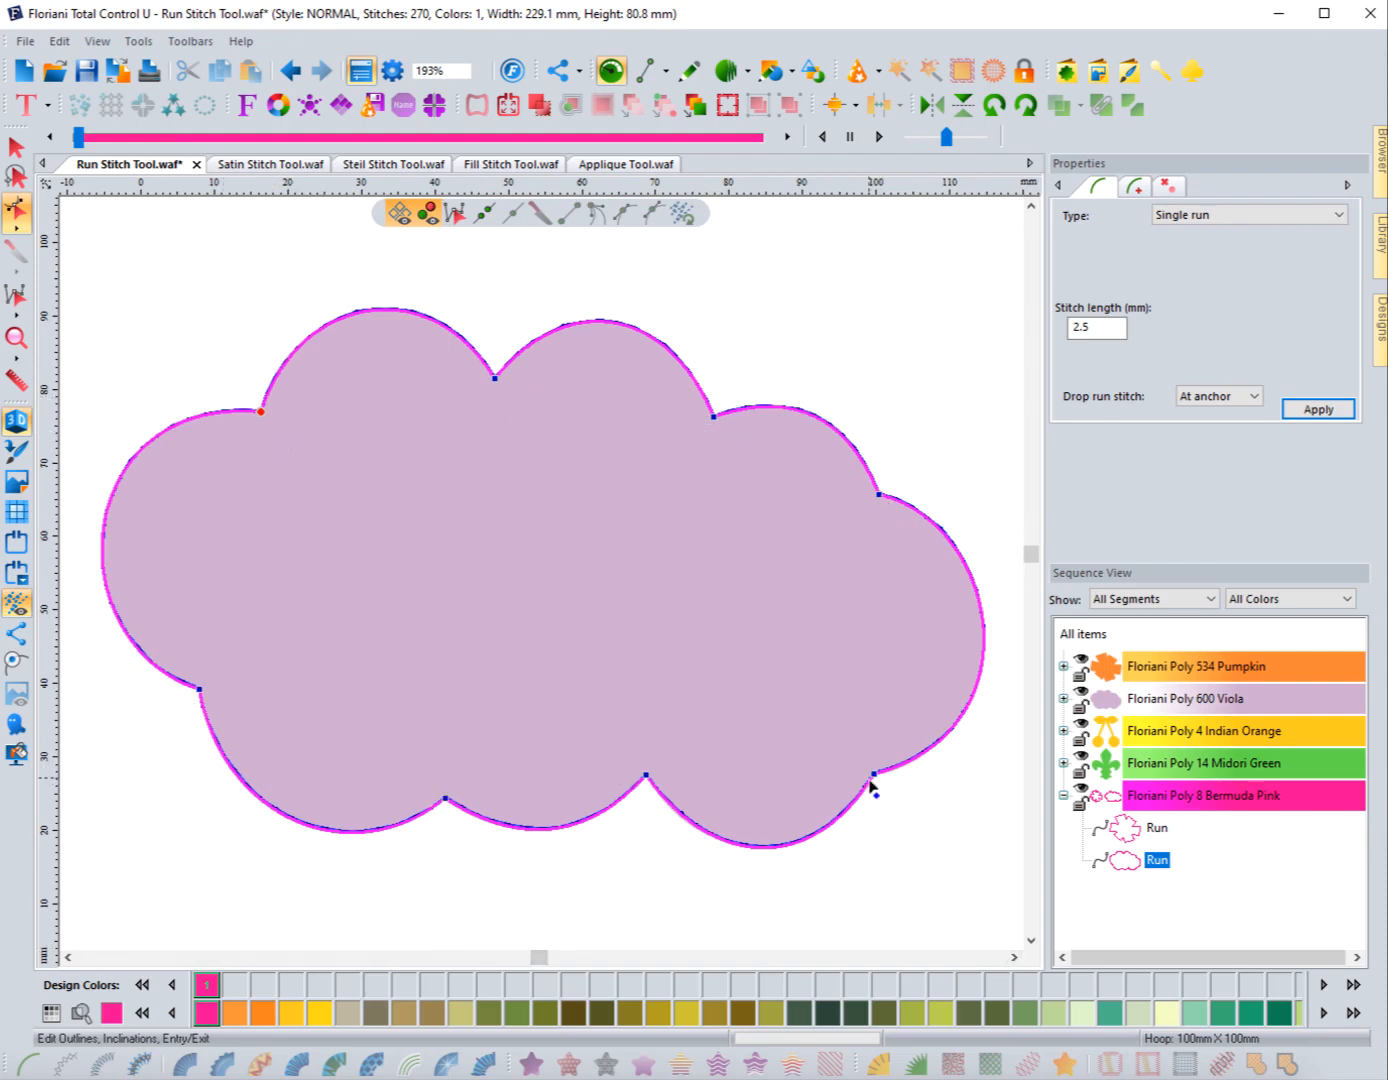
pyautogui.click(303, 268)
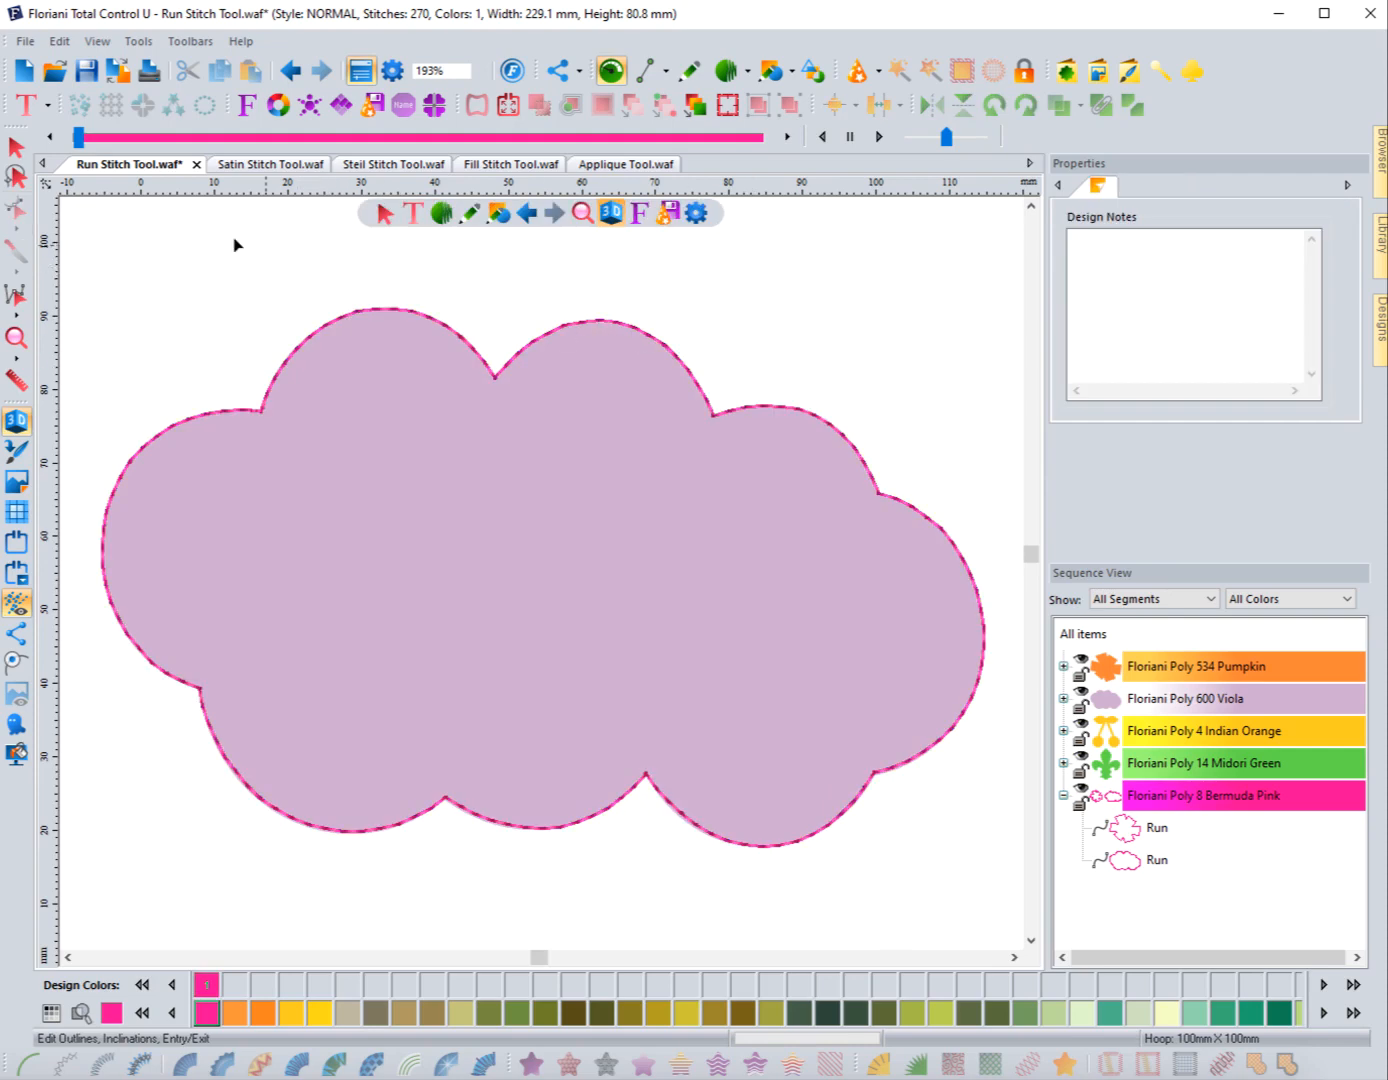
pyautogui.press('Escape')
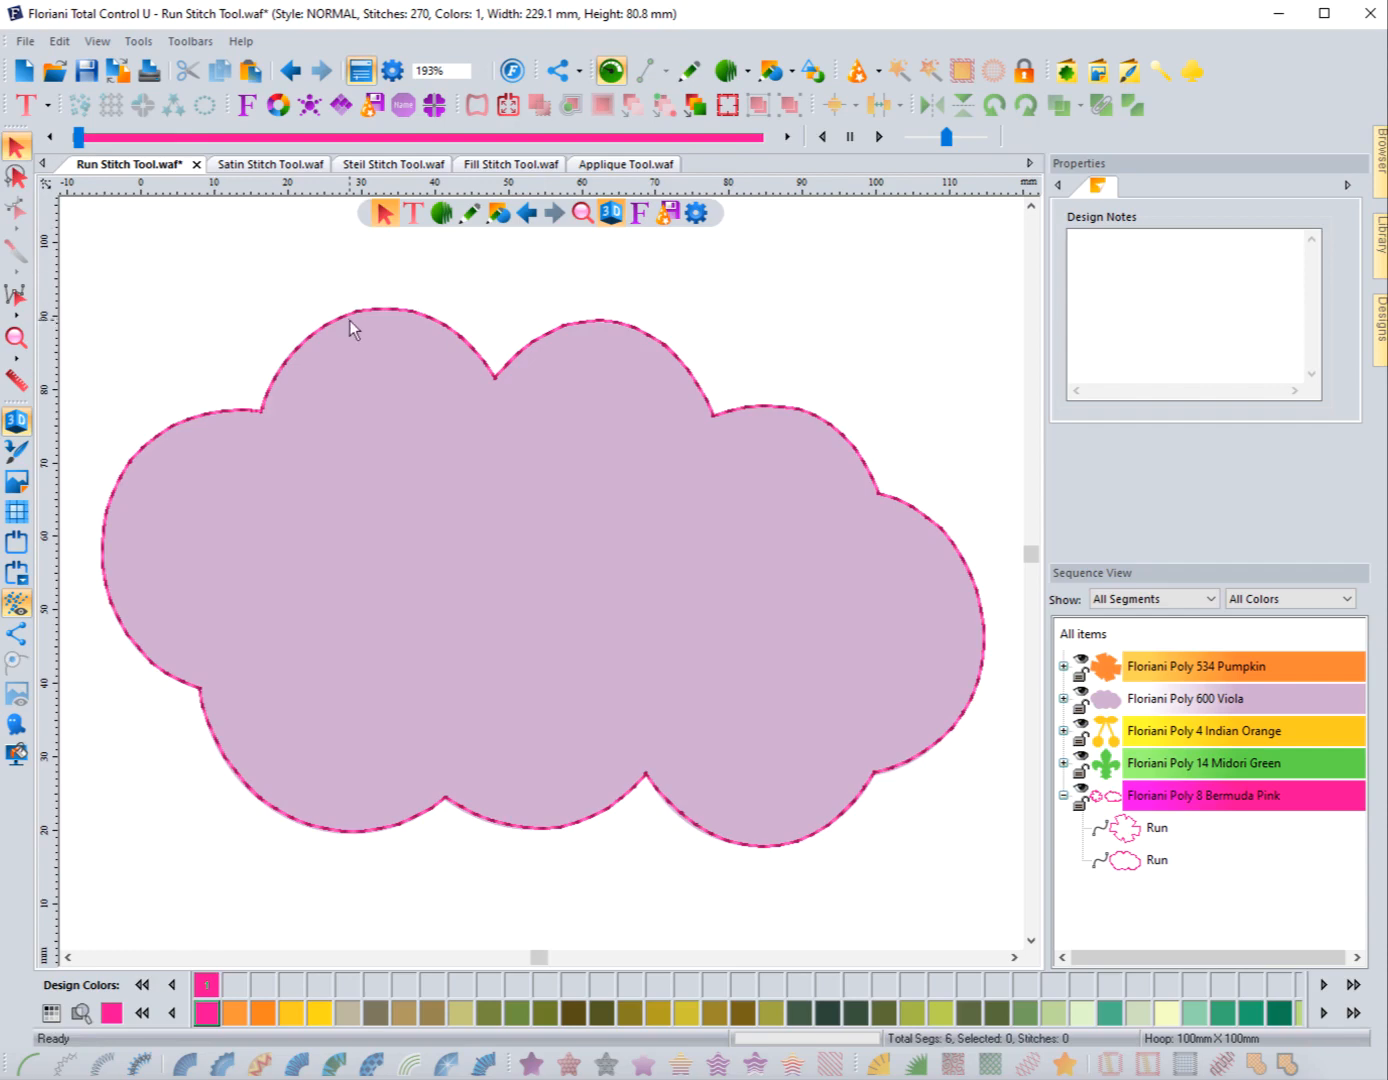
# Delete the cloud outline run and leave the remaining run deselected
pyautogui.click(351, 316)
pyautogui.click(81, 290)
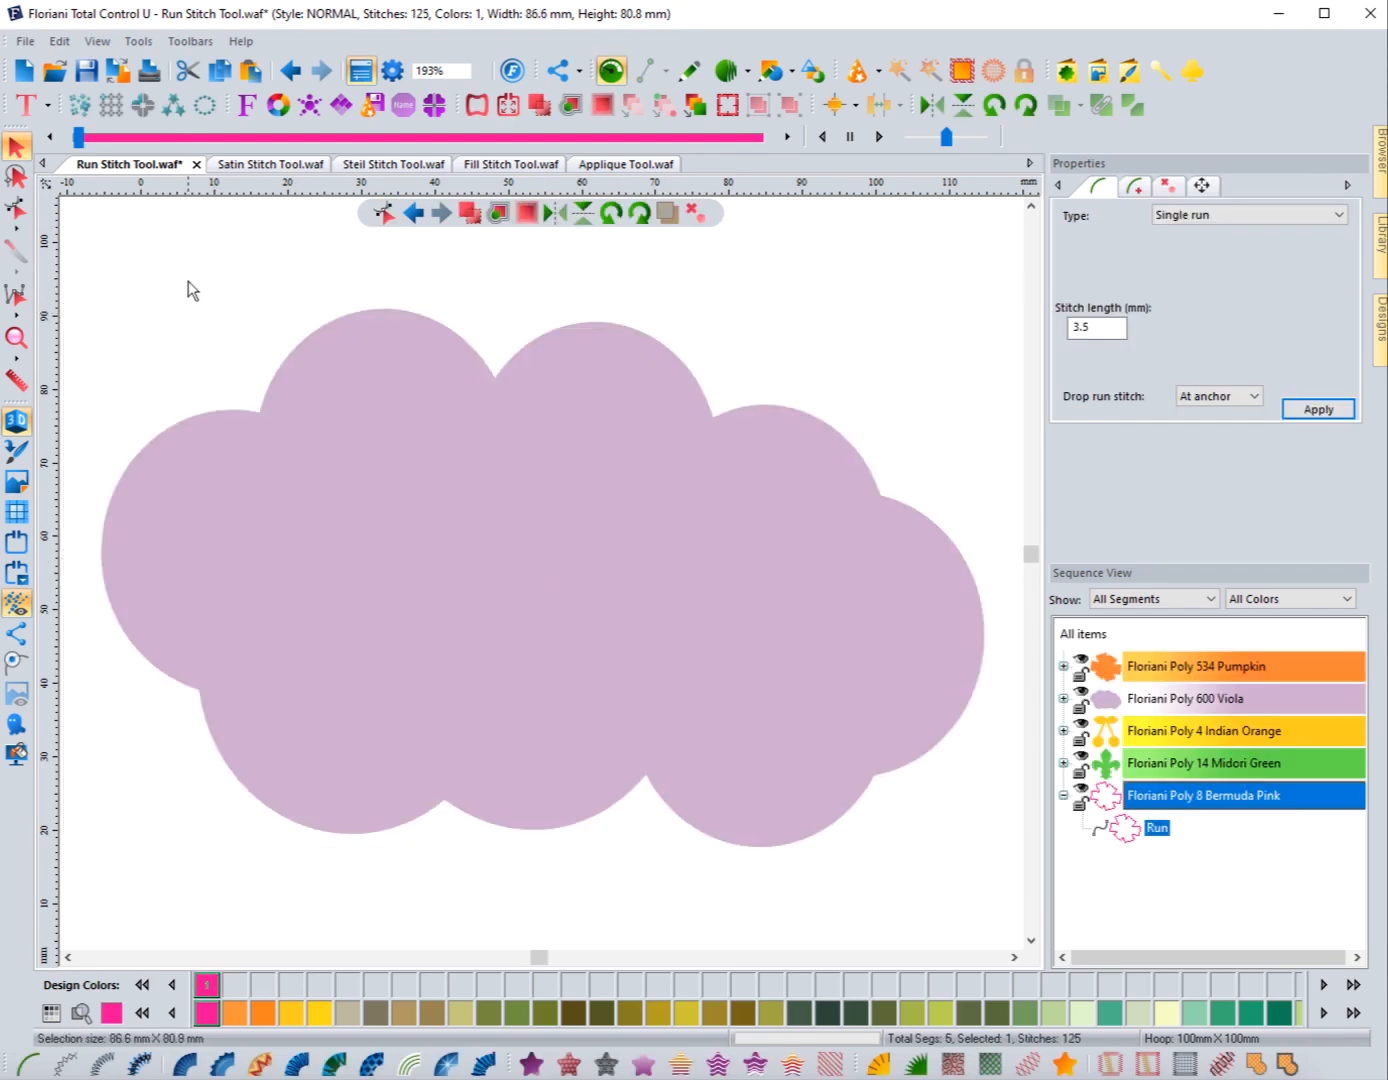
pyautogui.click(335, 266)
# Start a new Run stitch path at the notch before the first upper bump and place straight points on the first two bumps and their notches
pyautogui.click(444, 223)
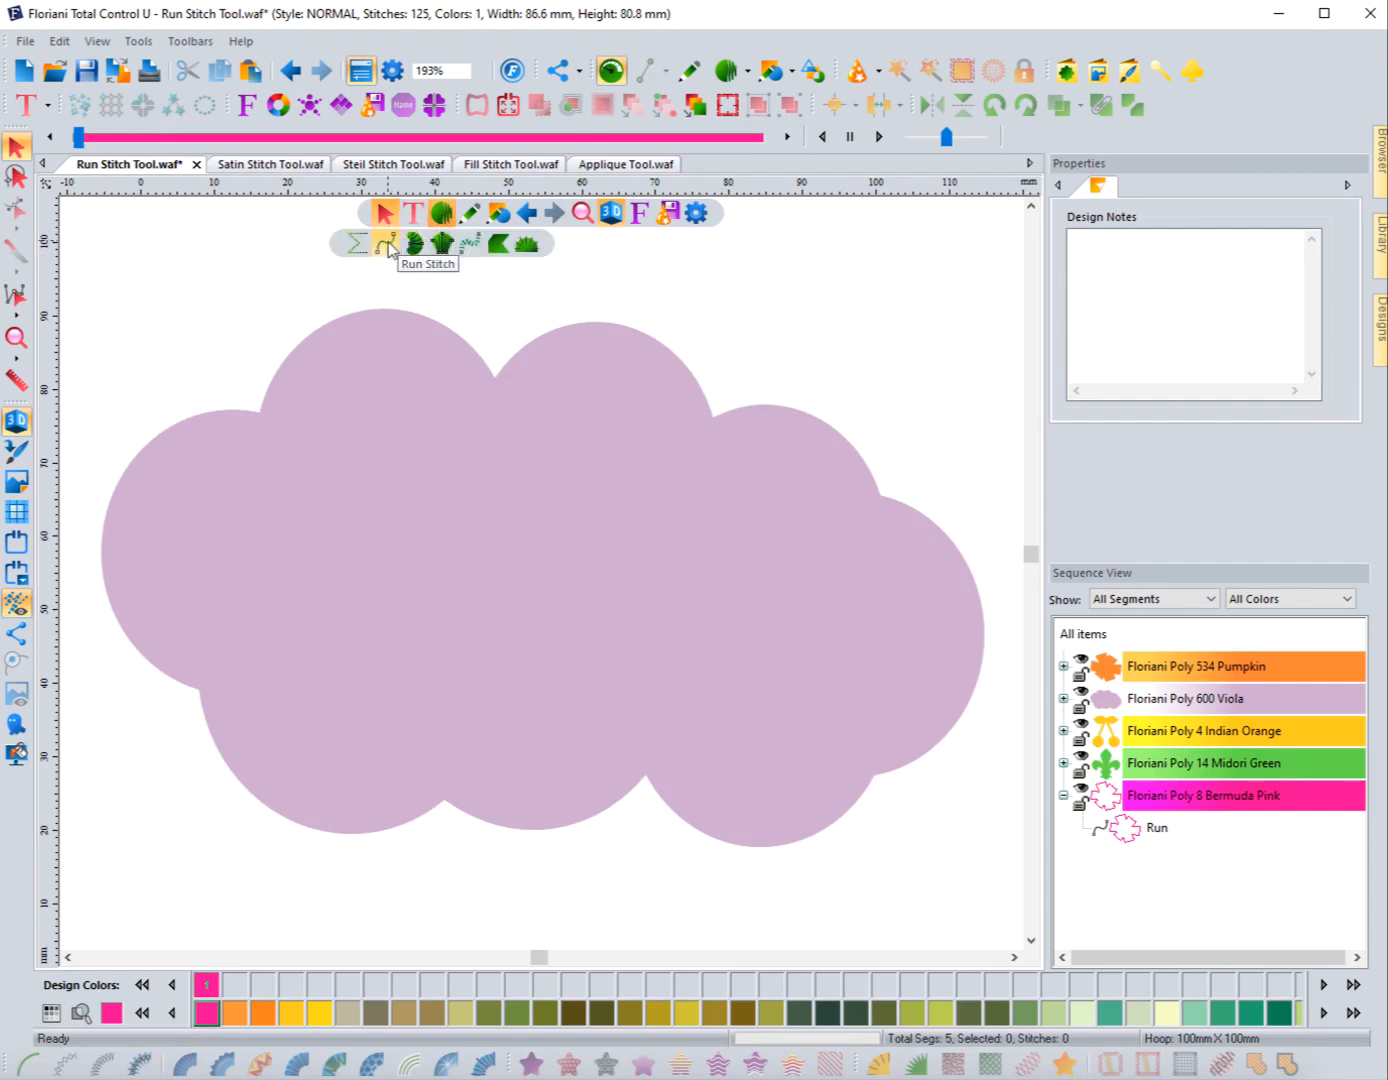
pyautogui.click(379, 234)
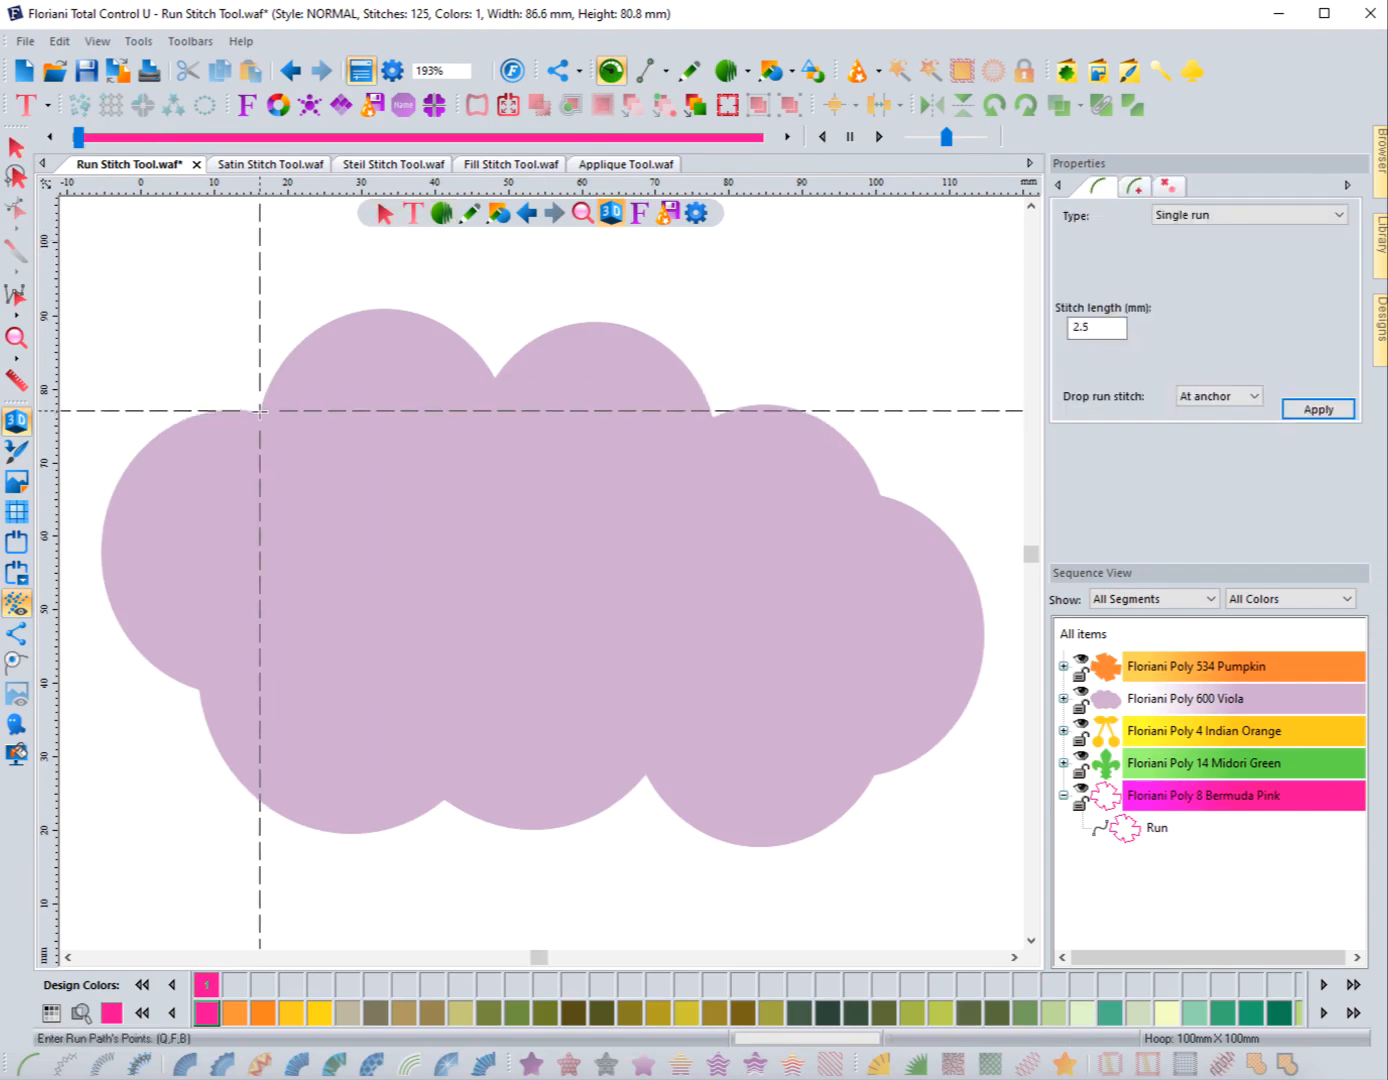
pyautogui.click(260, 411)
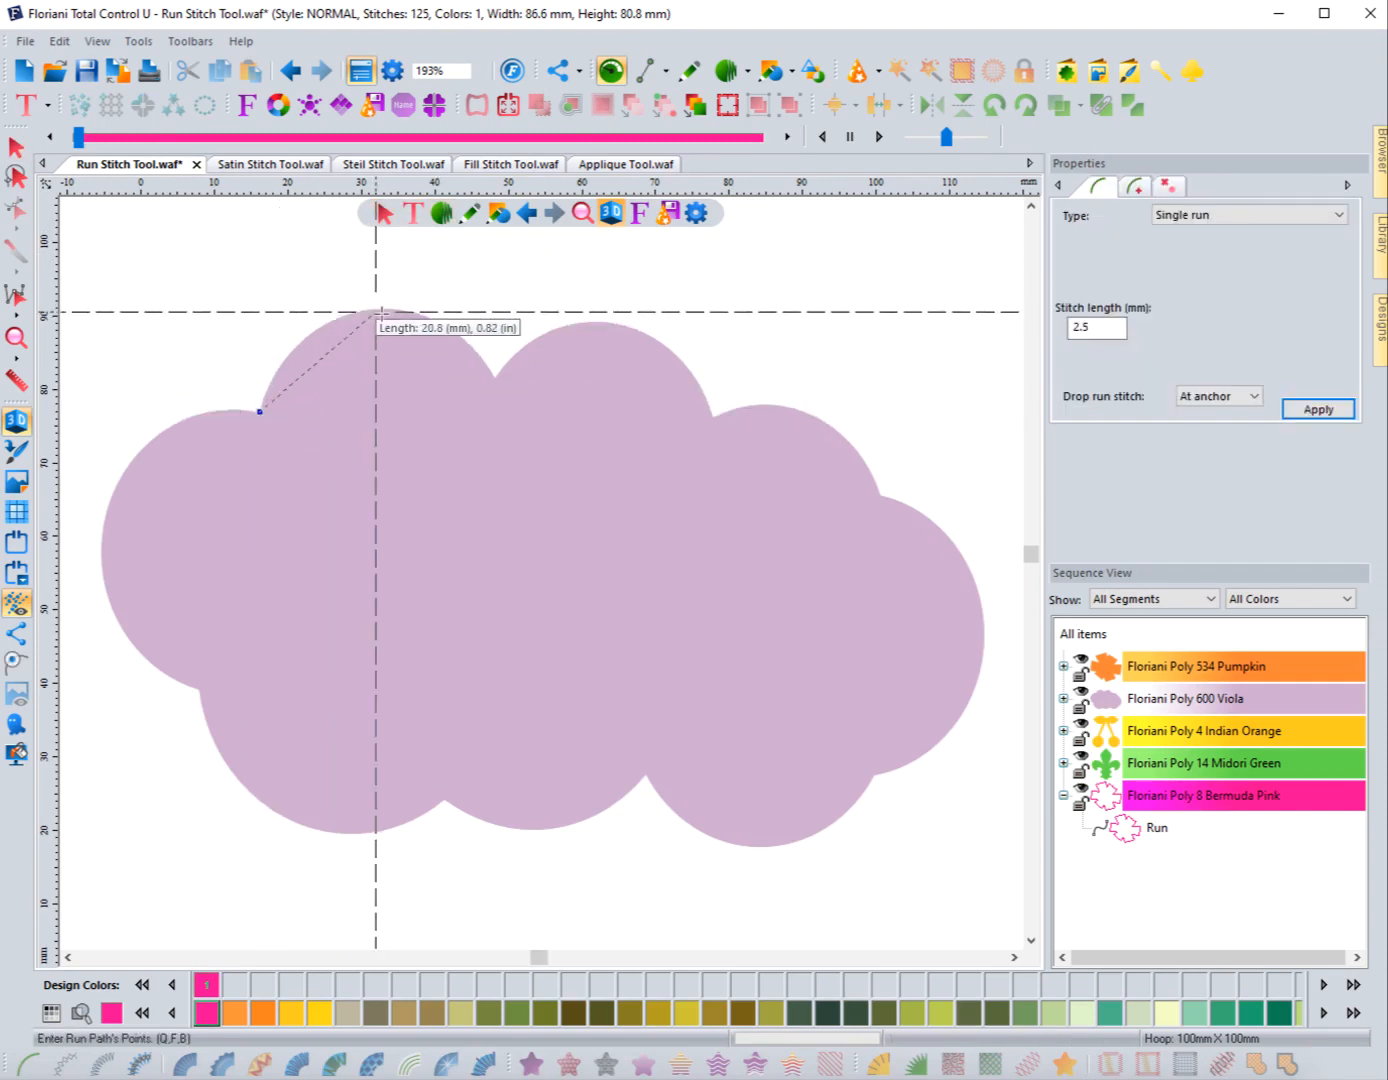
pyautogui.click(383, 309)
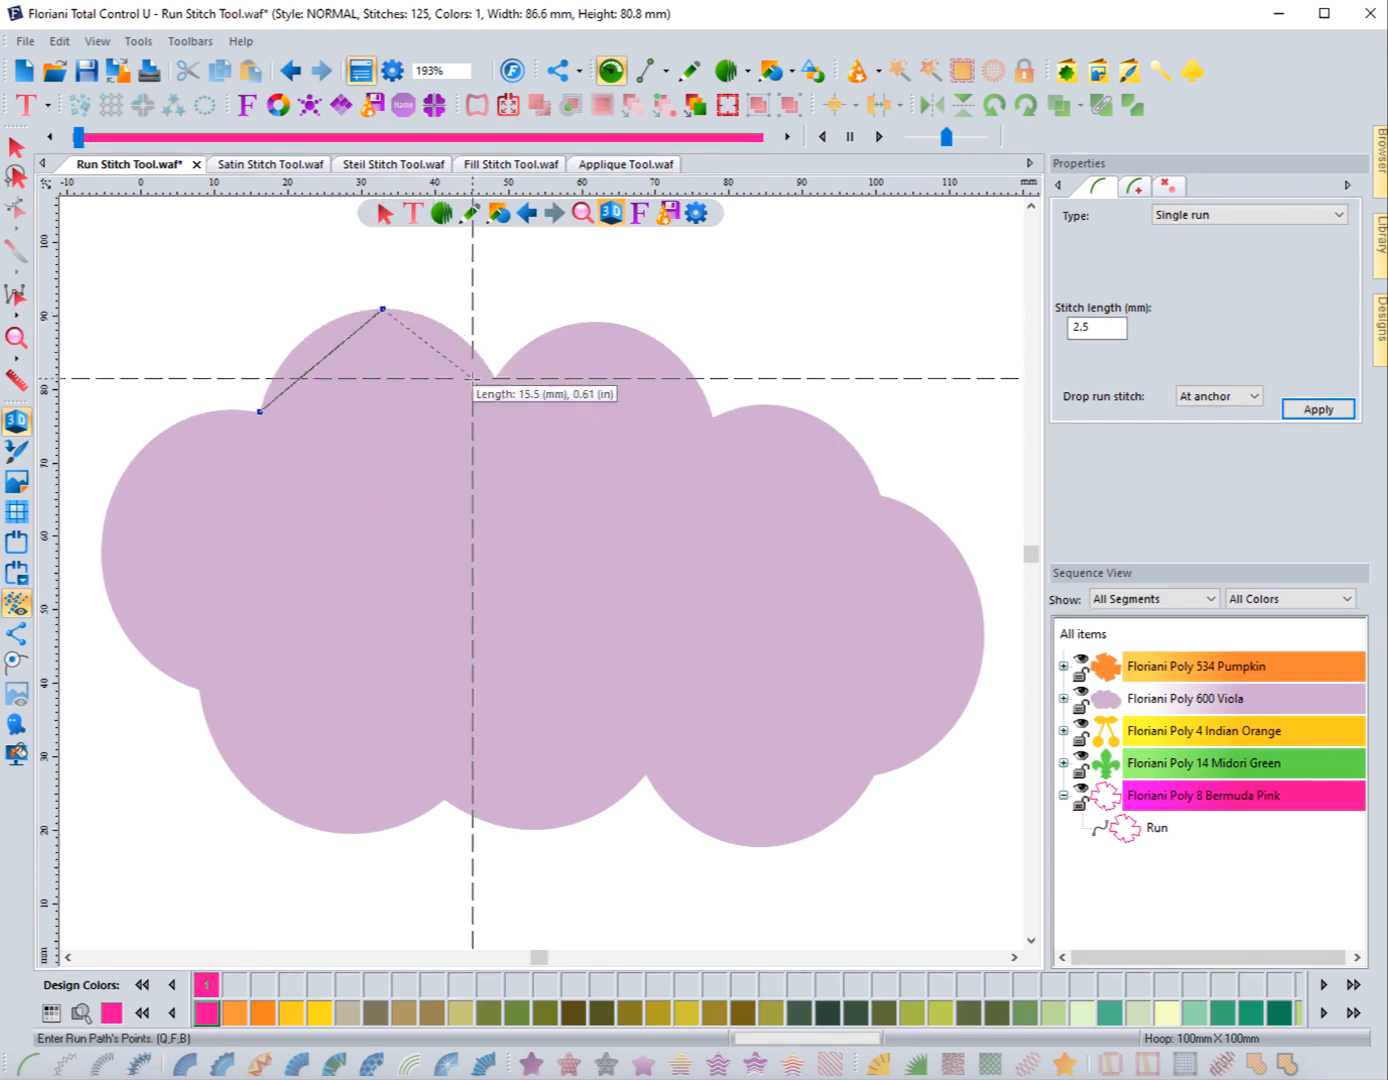
pyautogui.click(494, 377)
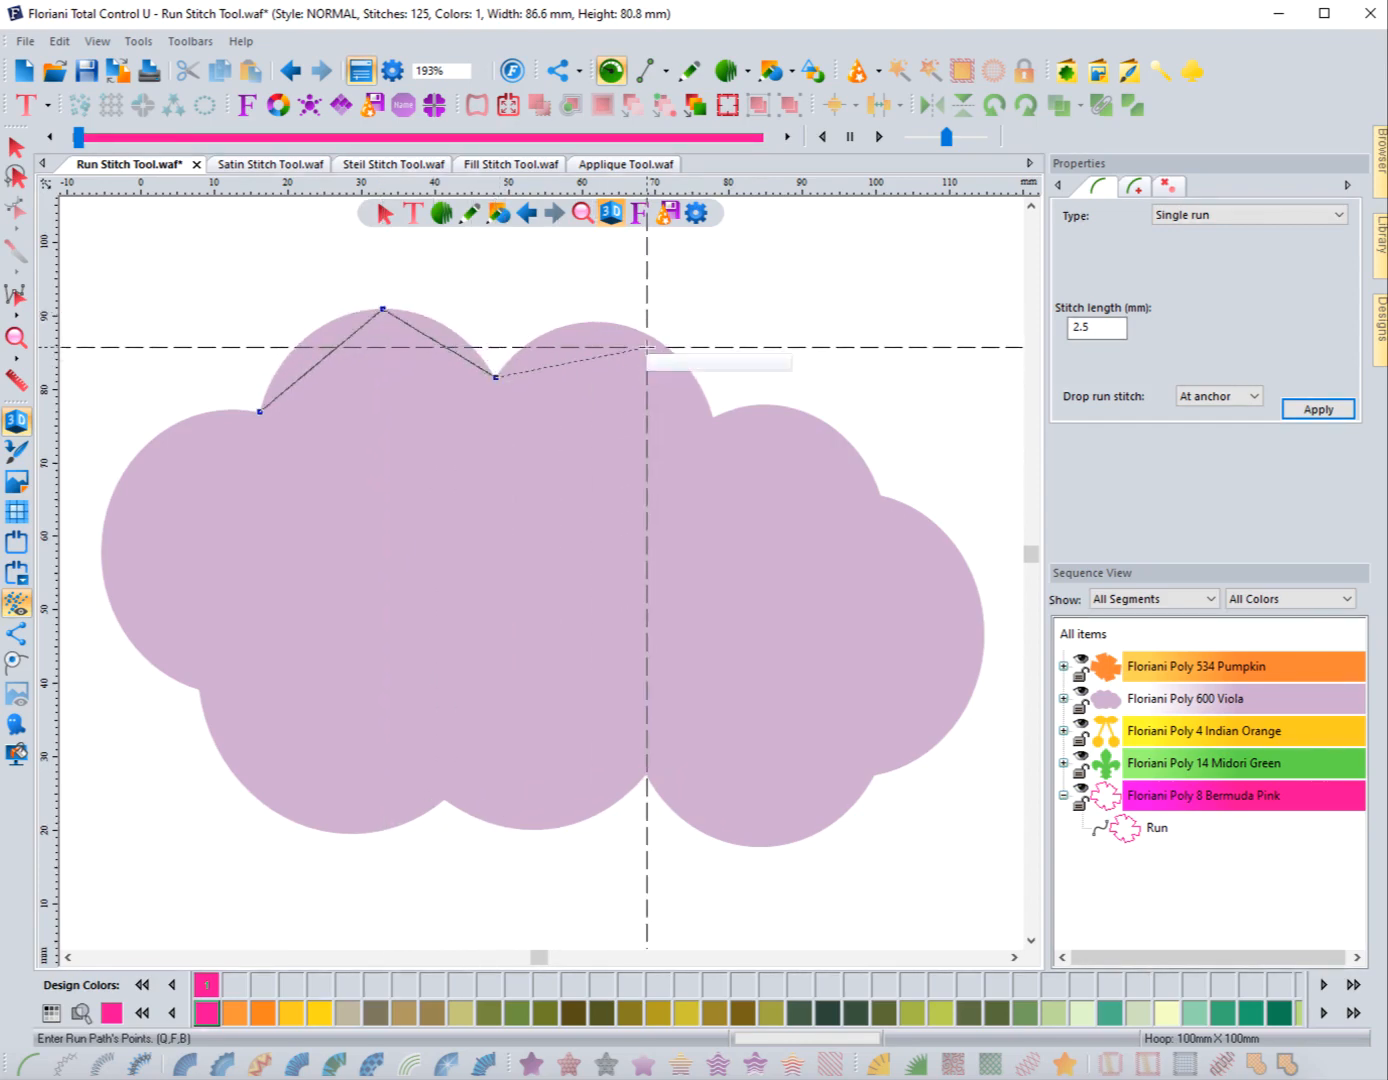
pyautogui.click(648, 335)
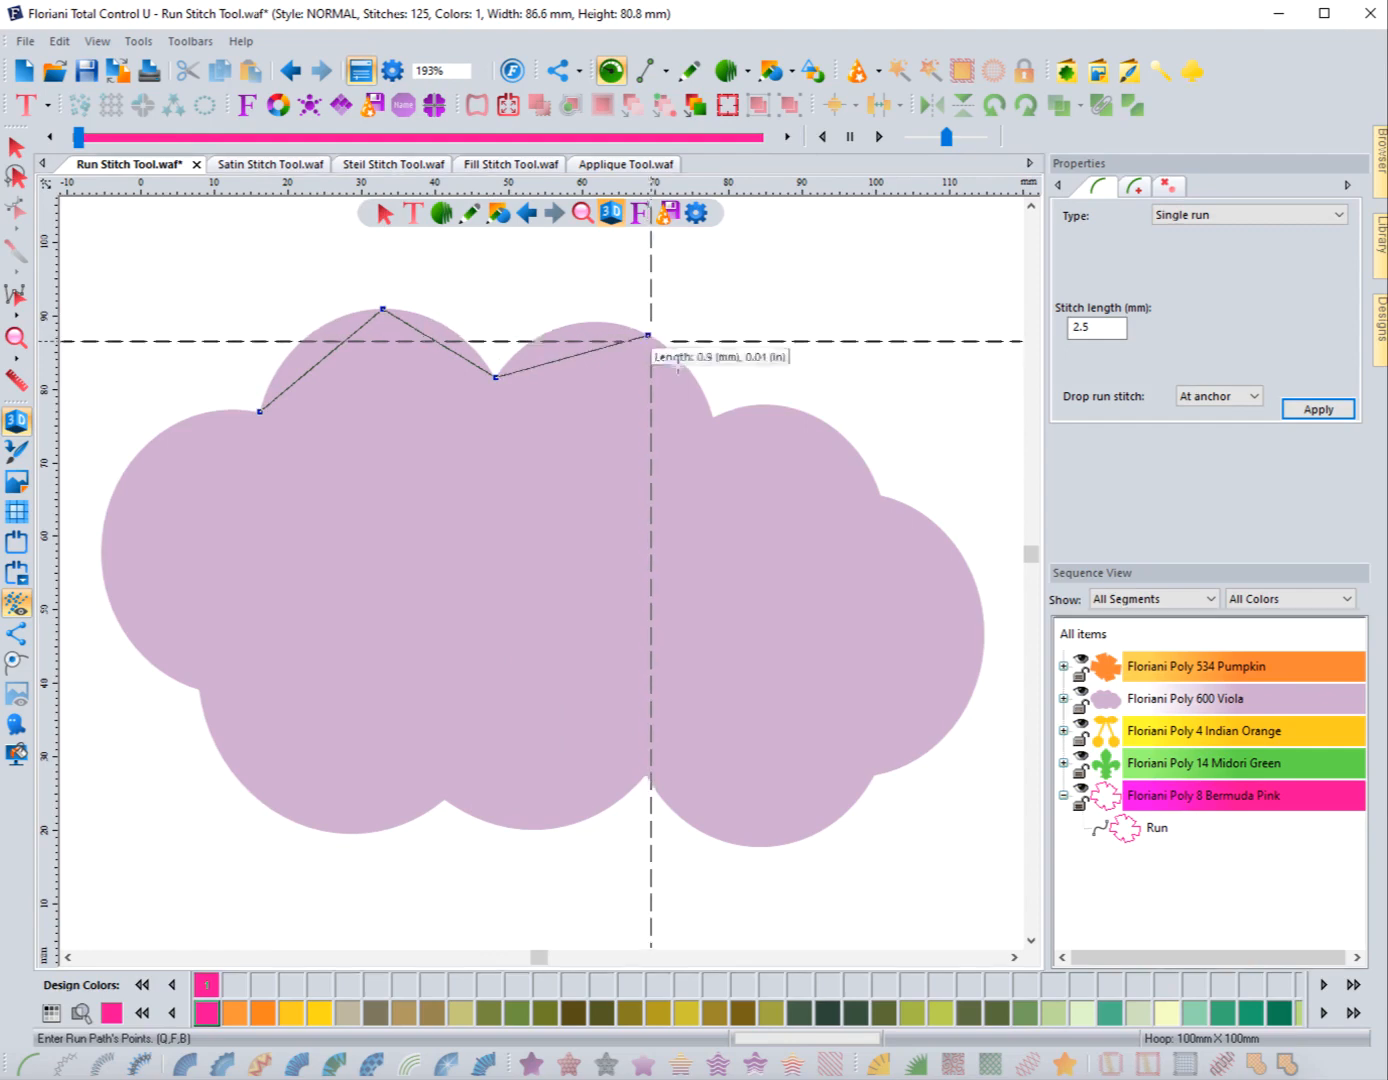
pyautogui.click(711, 417)
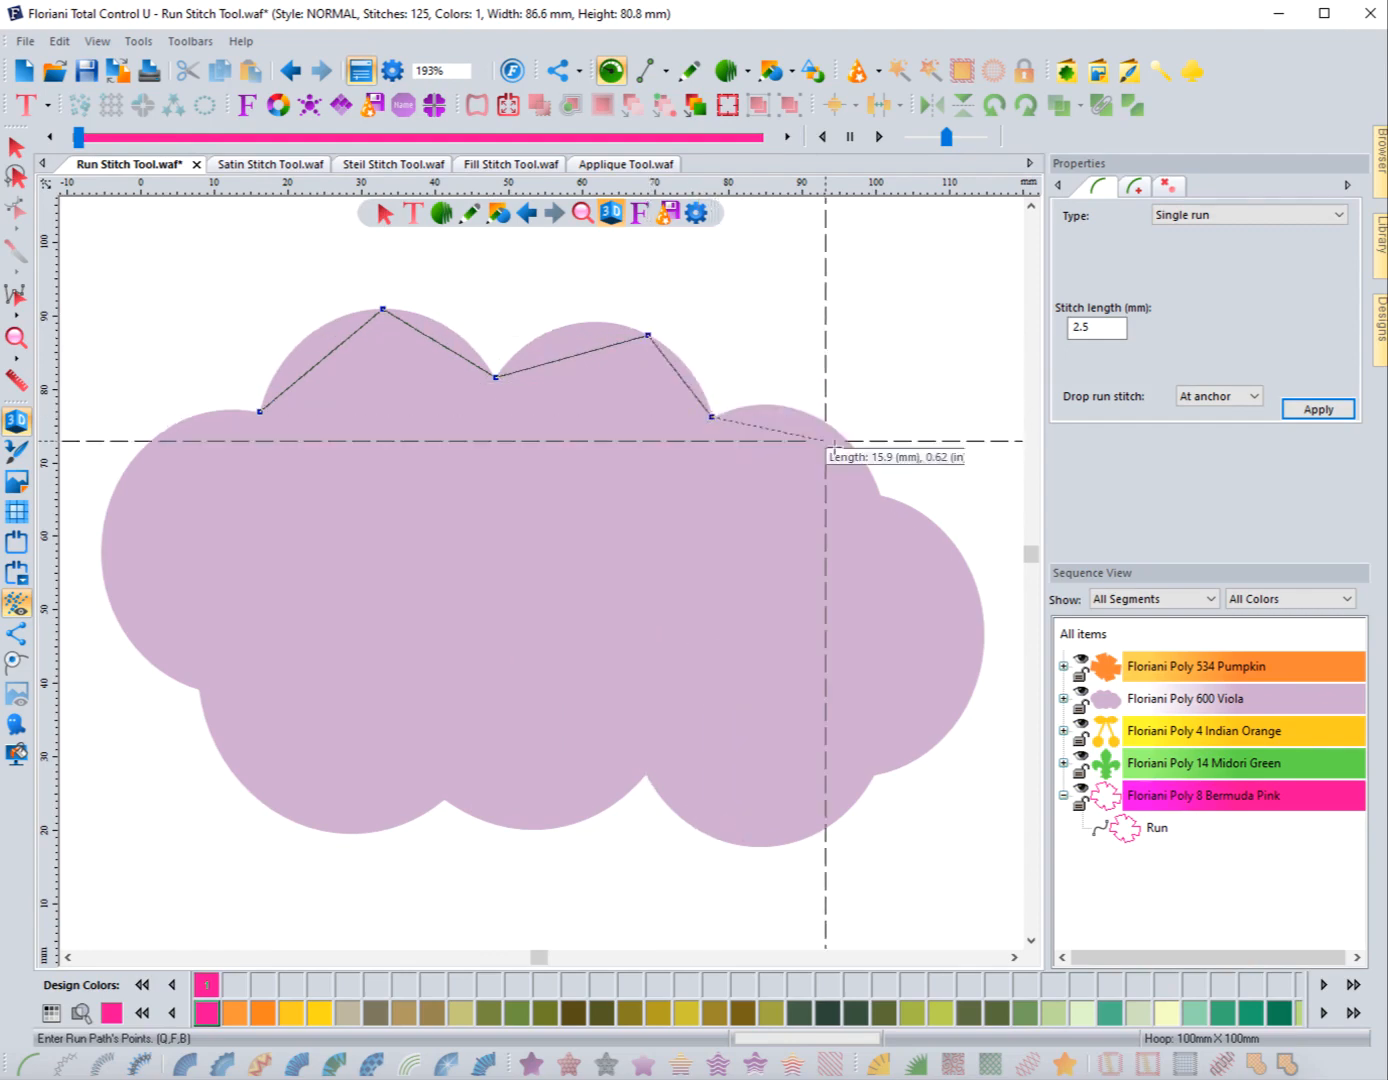
# Continue the run with straight points at the notches around the cloud's right and lower-right bumps, plus one point on each bump's edge
pyautogui.click(878, 494)
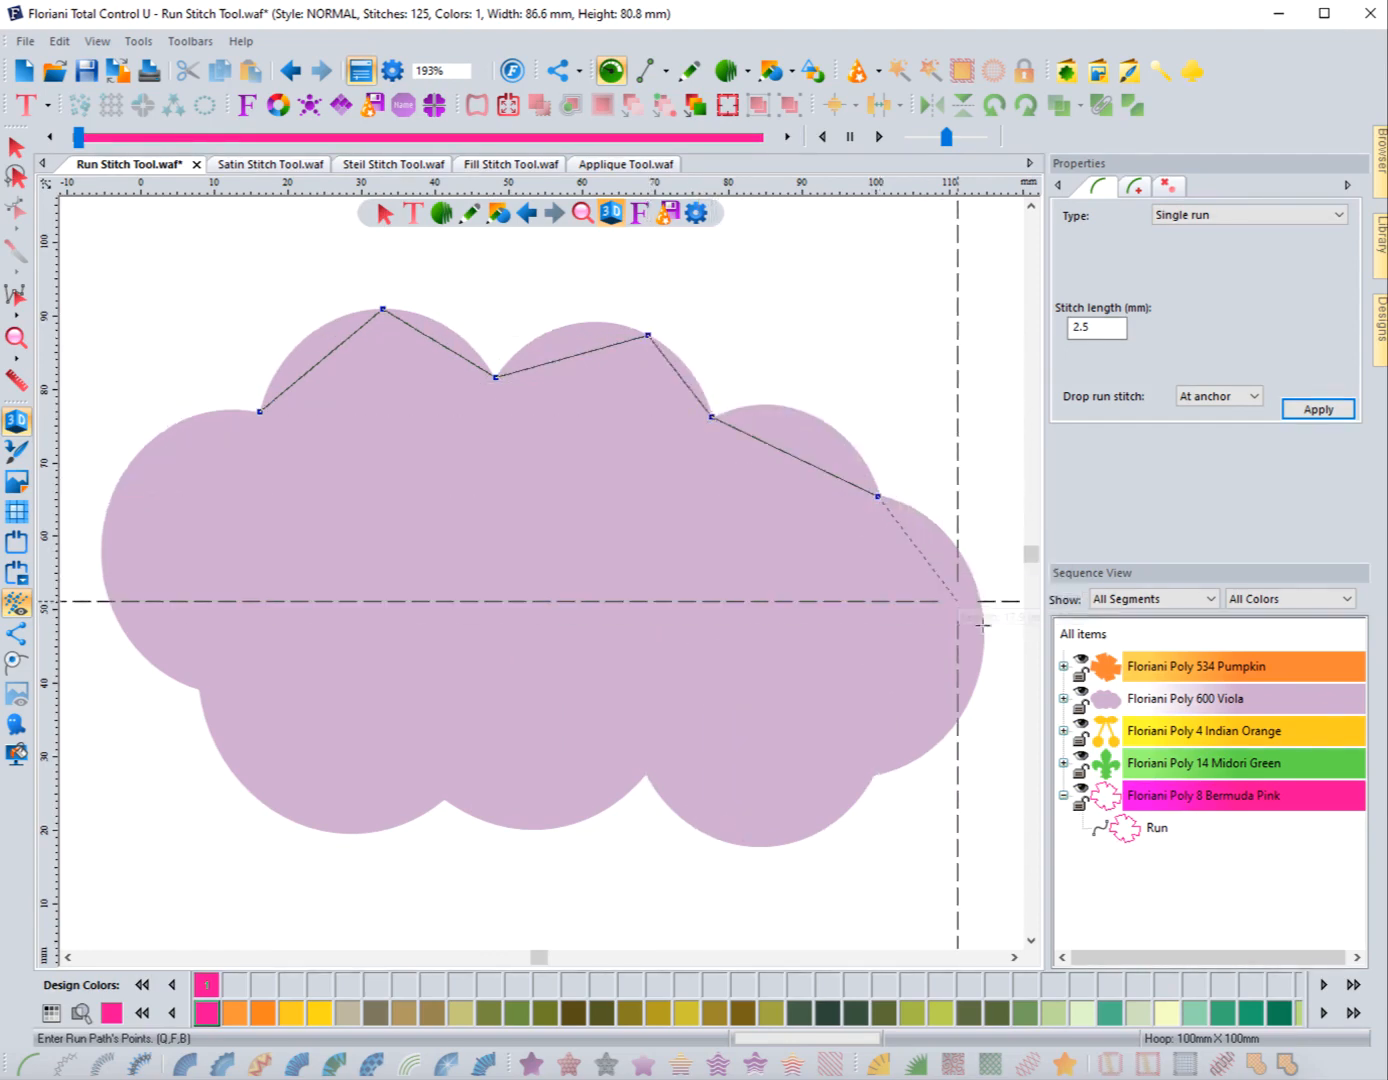
pyautogui.click(983, 659)
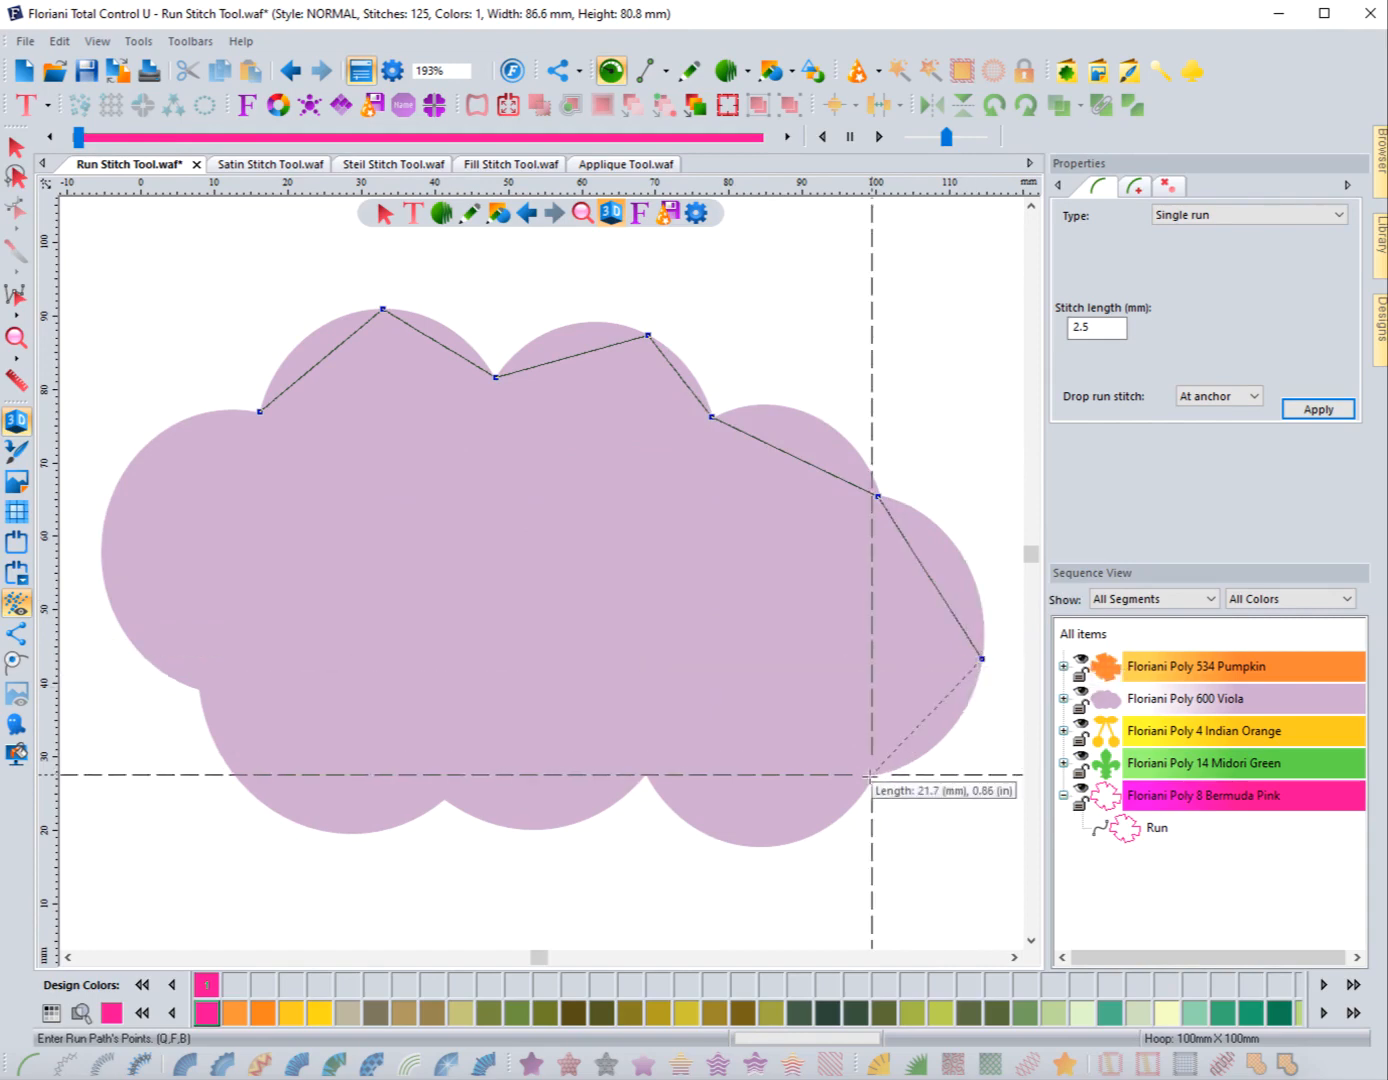
pyautogui.click(873, 773)
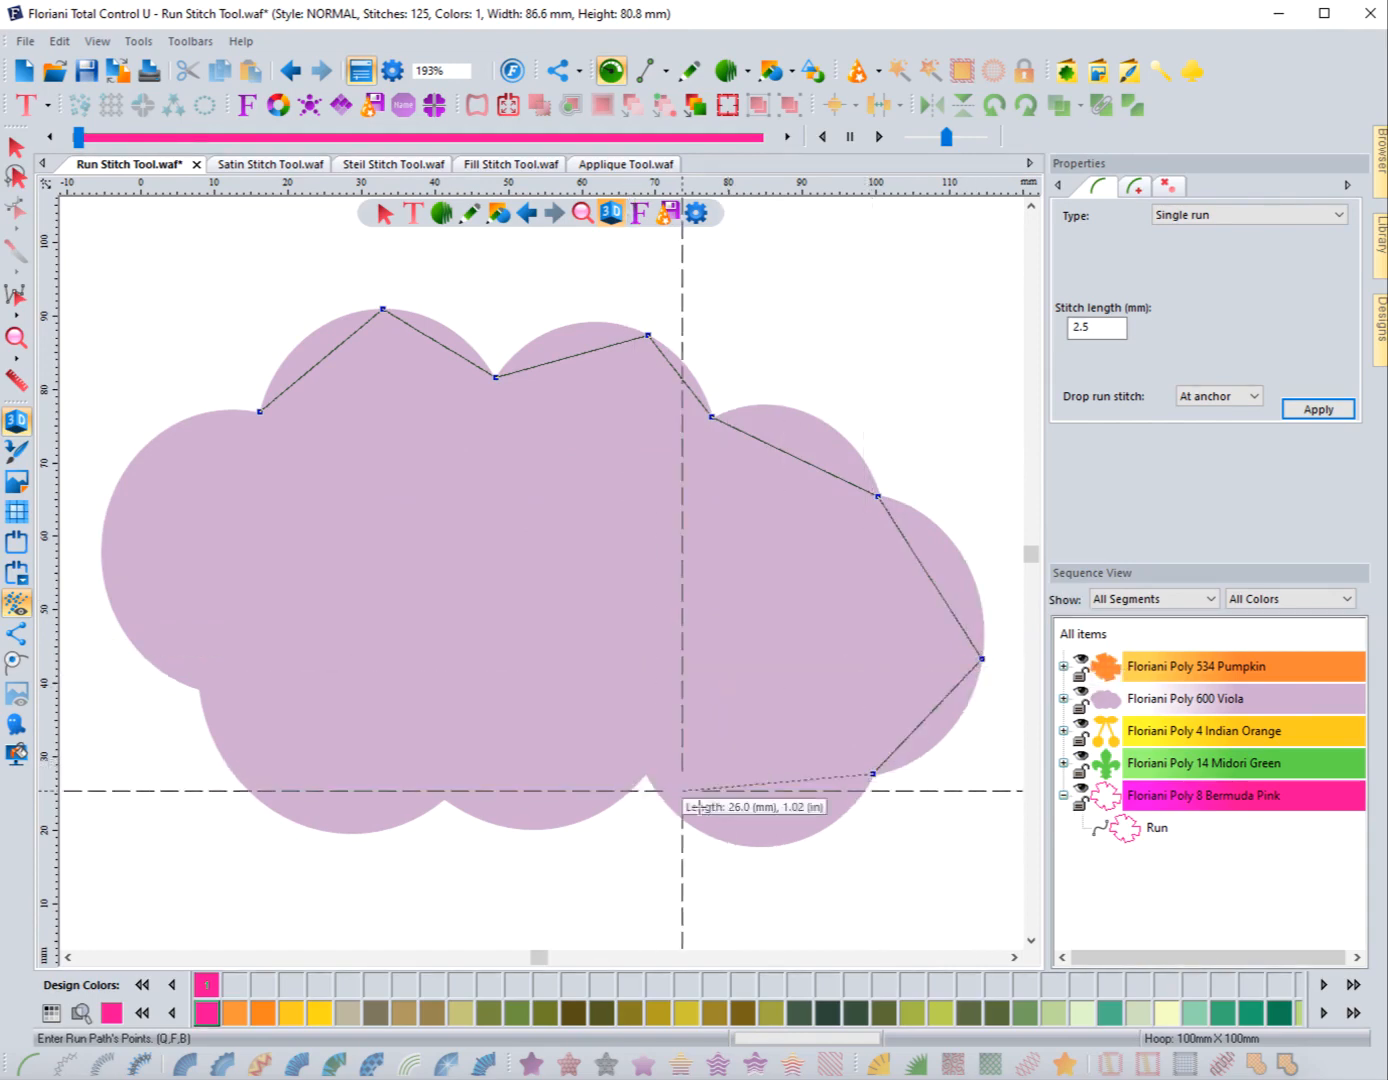
pyautogui.click(727, 842)
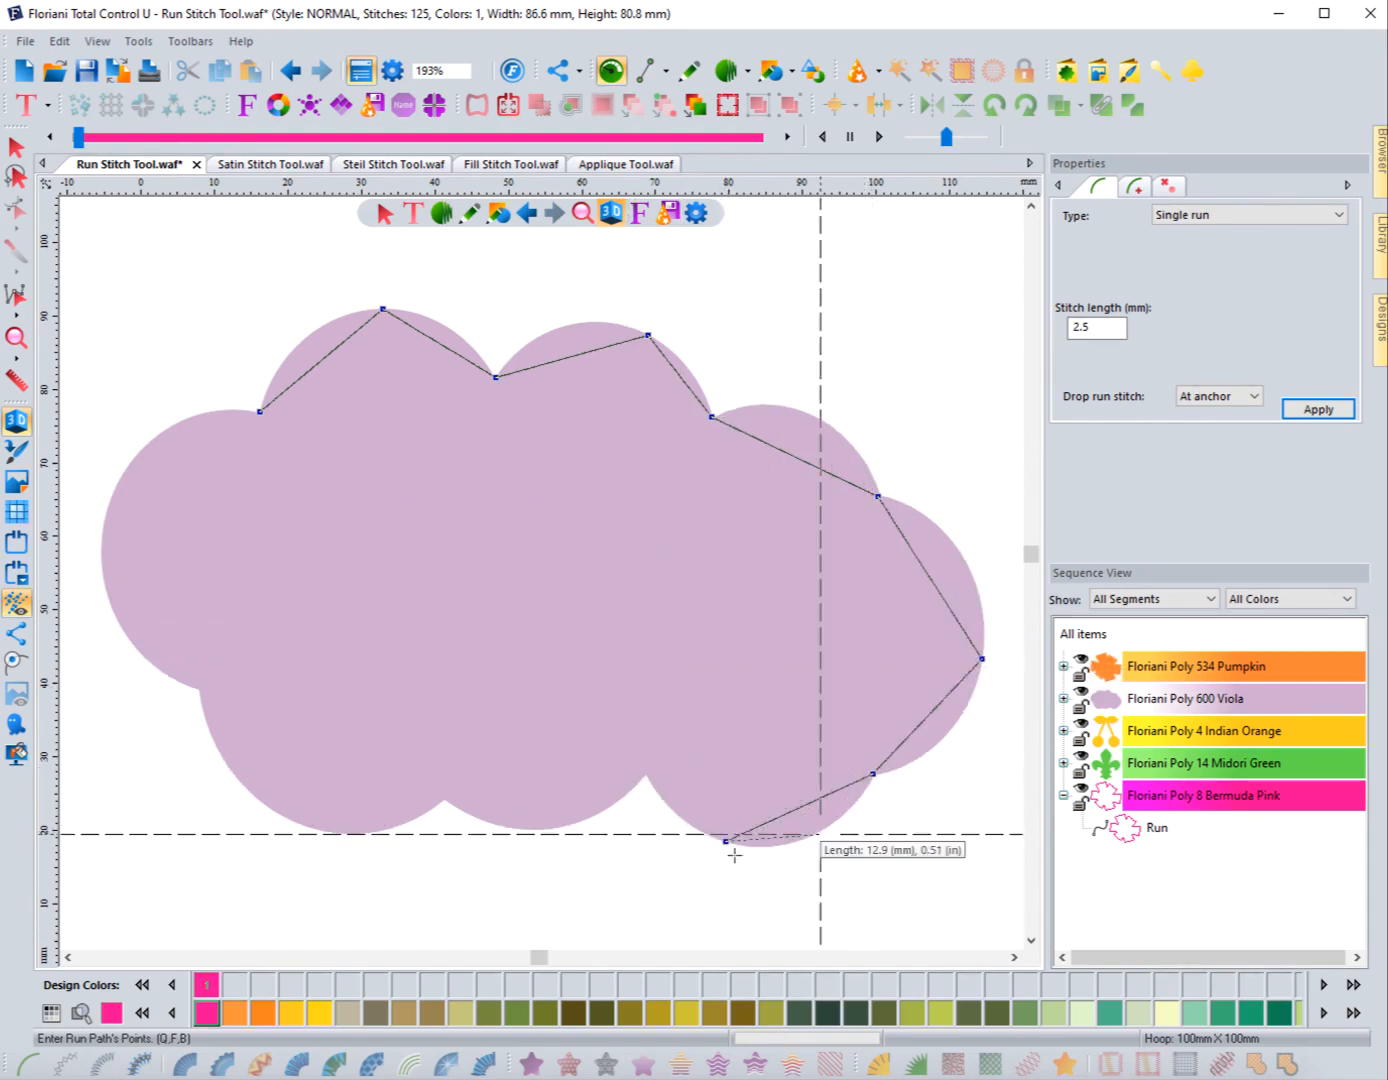
pyautogui.click(647, 778)
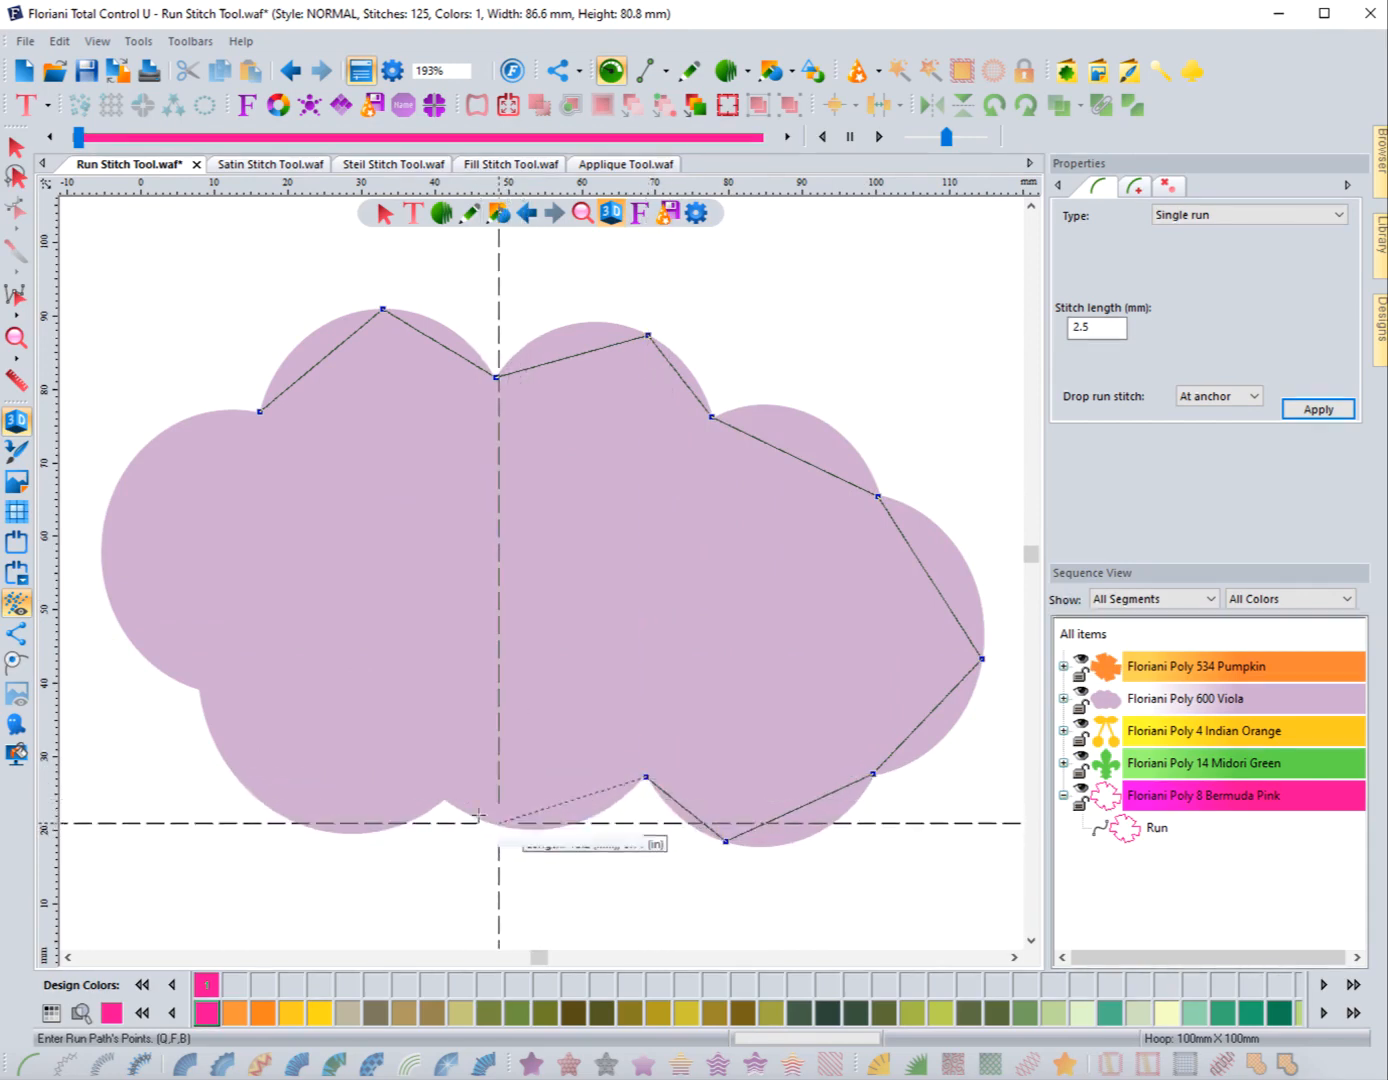
# Place straight points at the notches and edges of the cloud's lower-left and left bumps, and finish the closed run
pyautogui.click(447, 800)
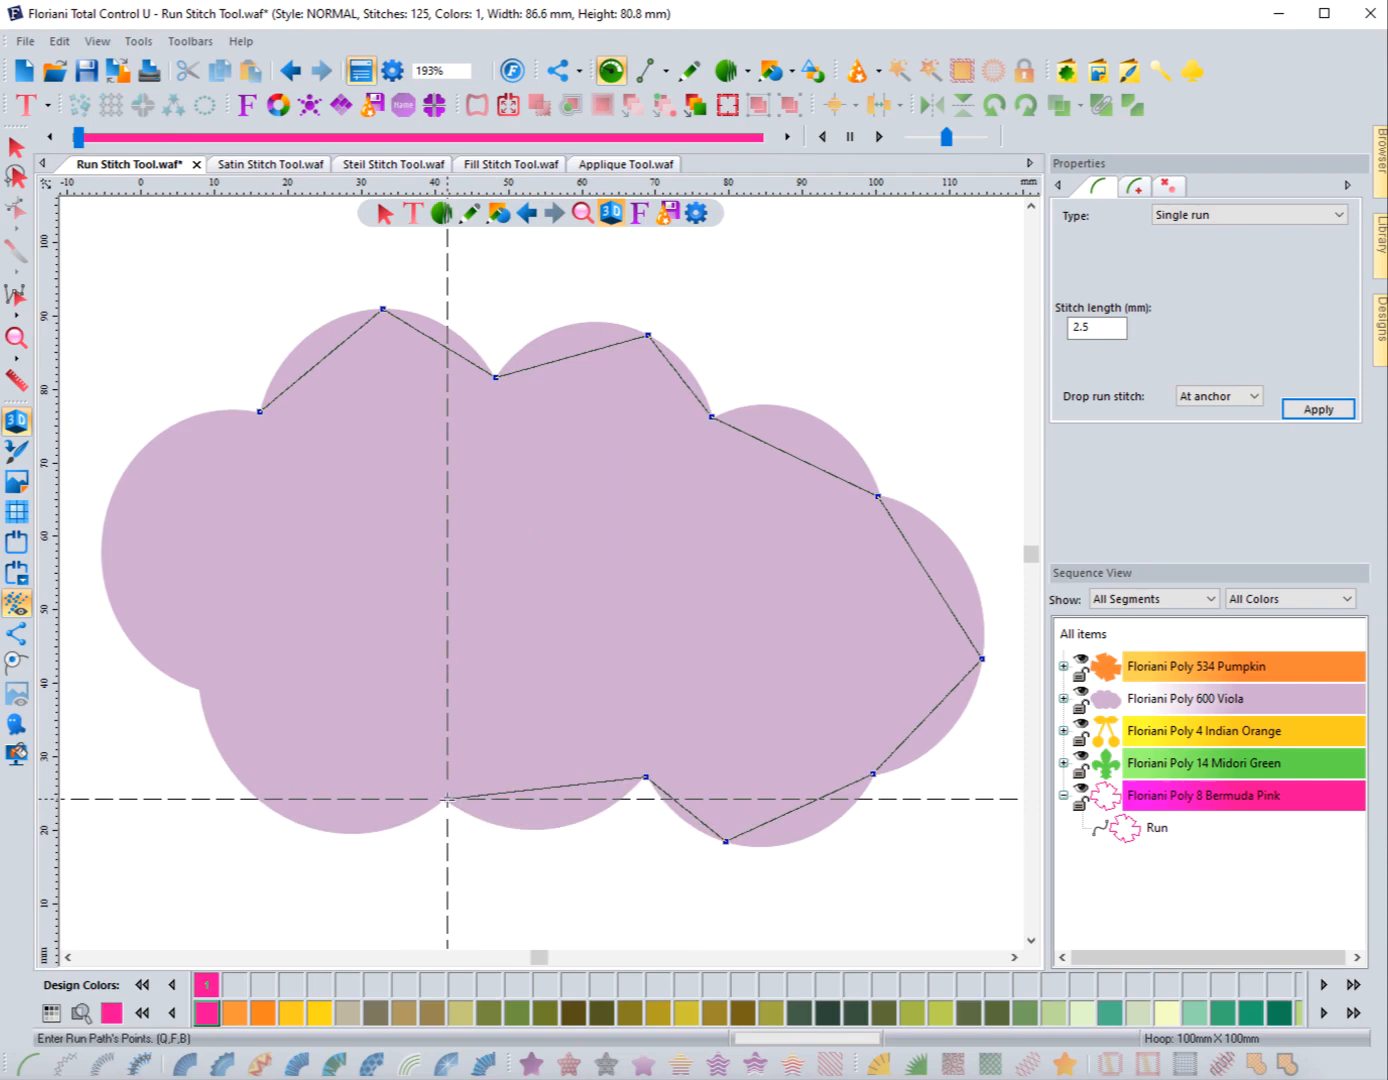
pyautogui.click(239, 778)
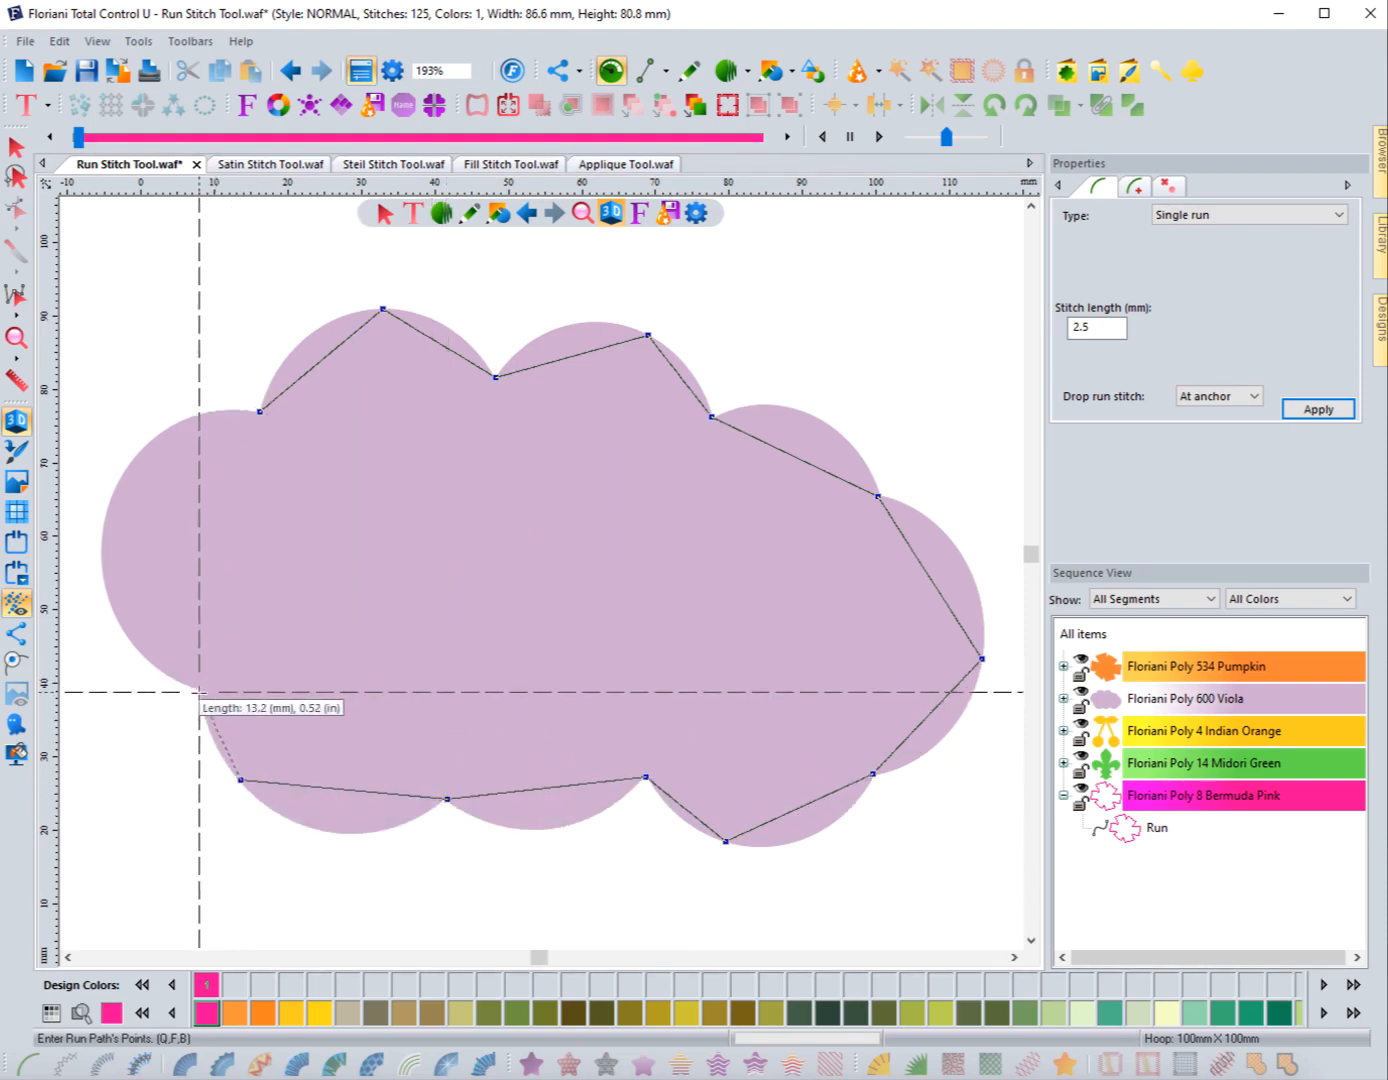
pyautogui.click(200, 689)
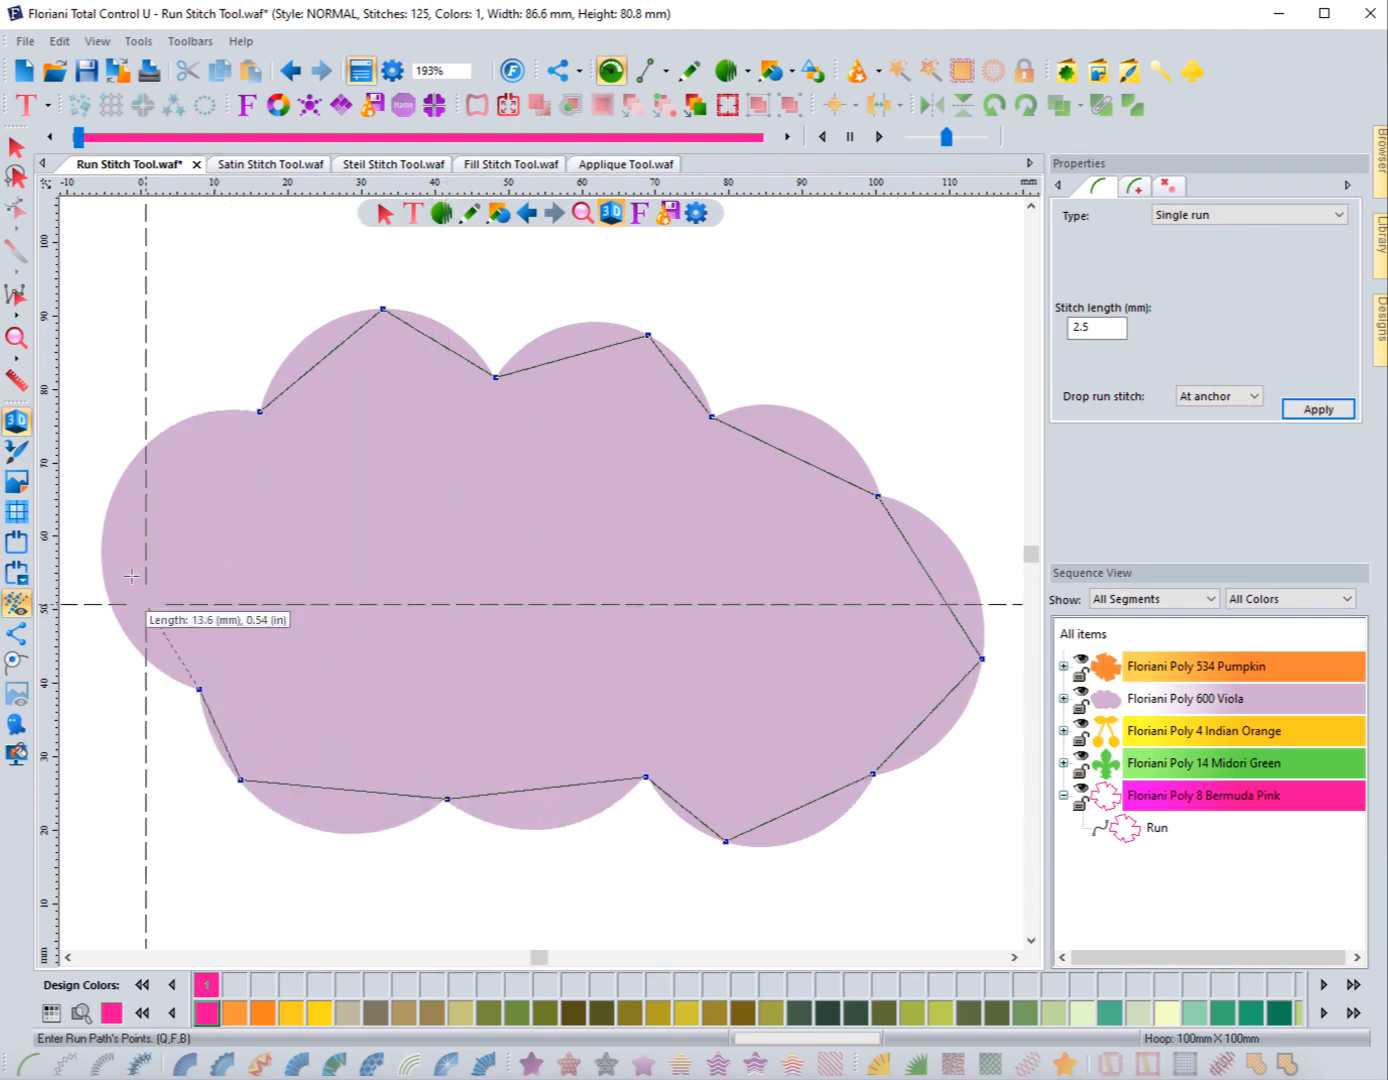
pyautogui.click(112, 495)
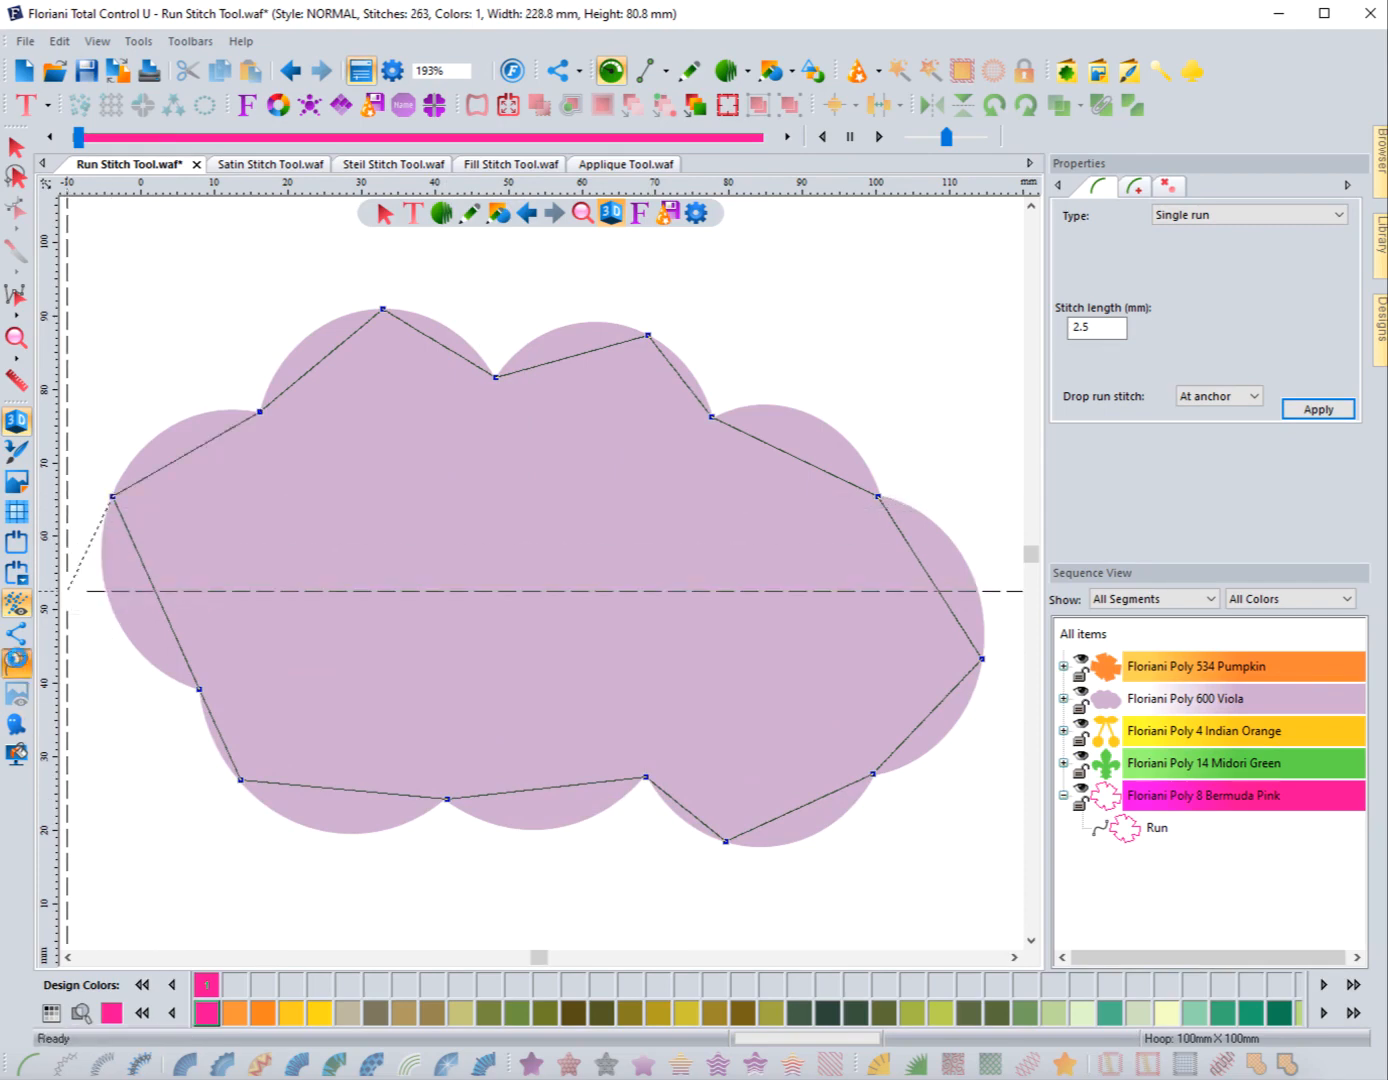
pyautogui.press('Return')
# Edit the new run's outline and curve its segments onto the cloud's three upper bumps
pyautogui.click(16, 147)
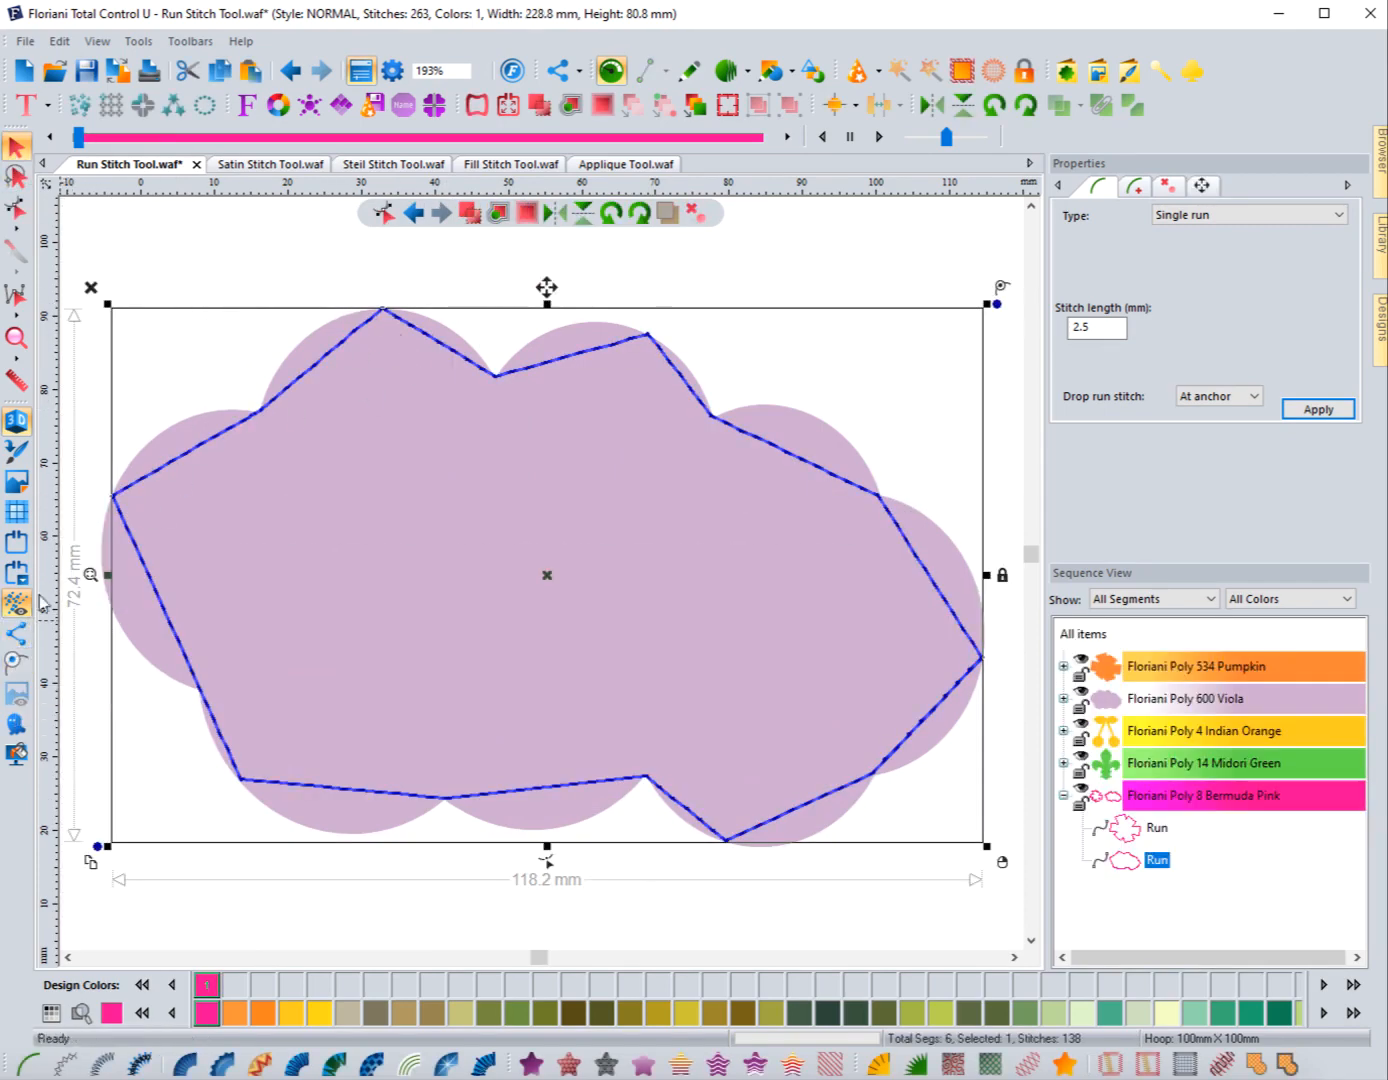
pyautogui.click(15, 212)
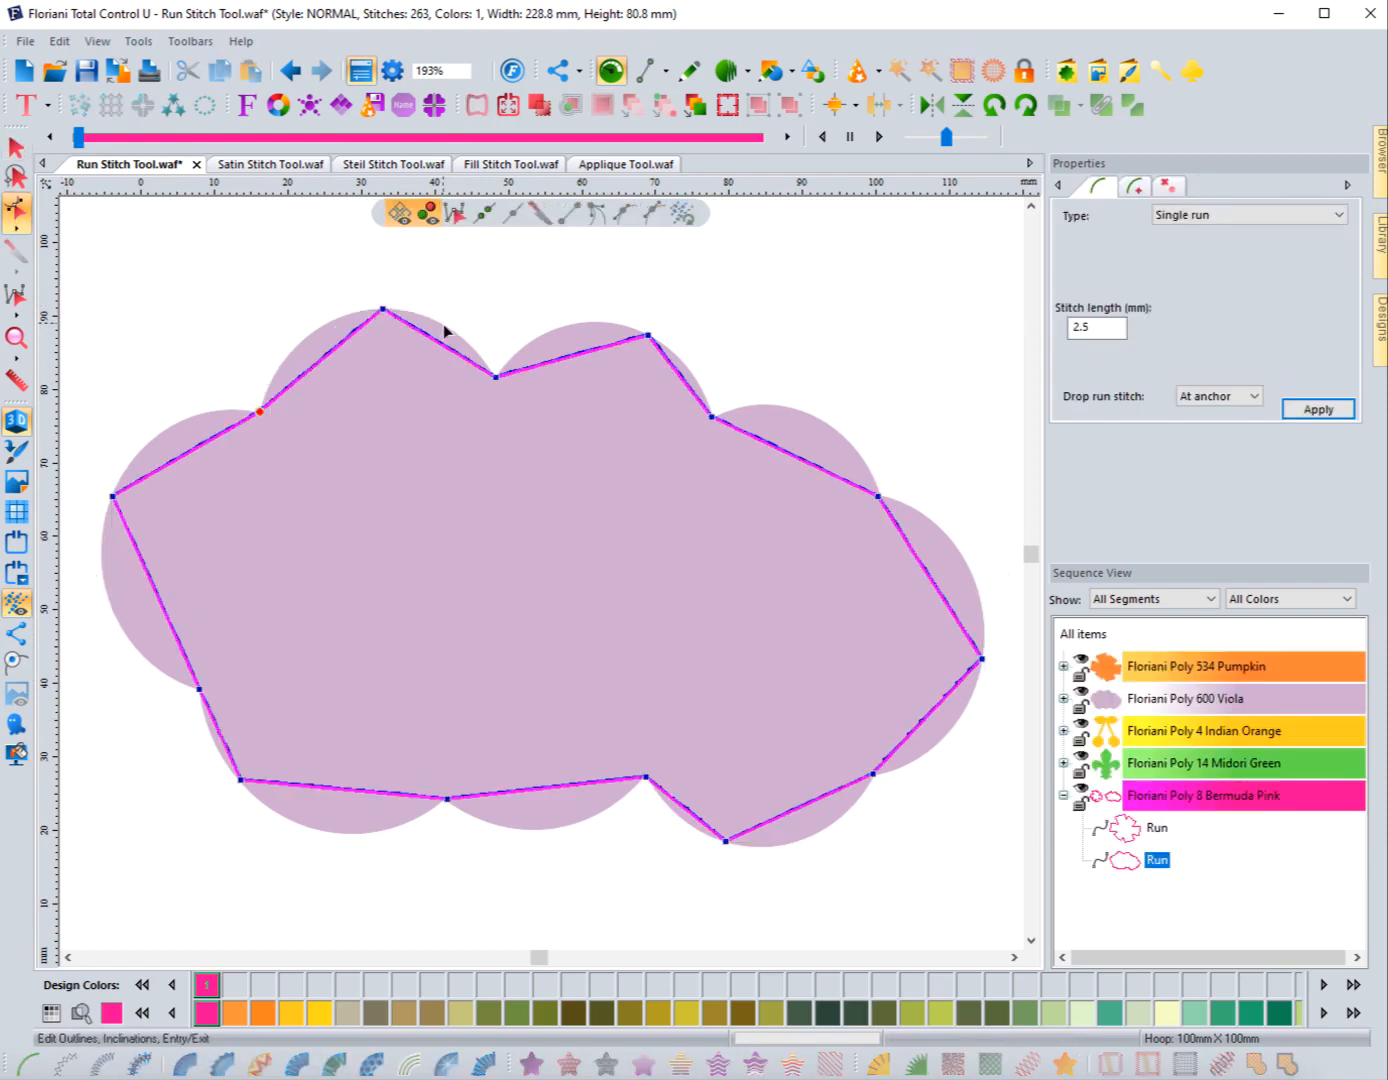
pyautogui.moveTo(320, 370); pyautogui.dragTo(357, 351)
pyautogui.moveTo(444, 352); pyautogui.dragTo(455, 331)
pyautogui.moveTo(573, 357); pyautogui.dragTo(571, 334)
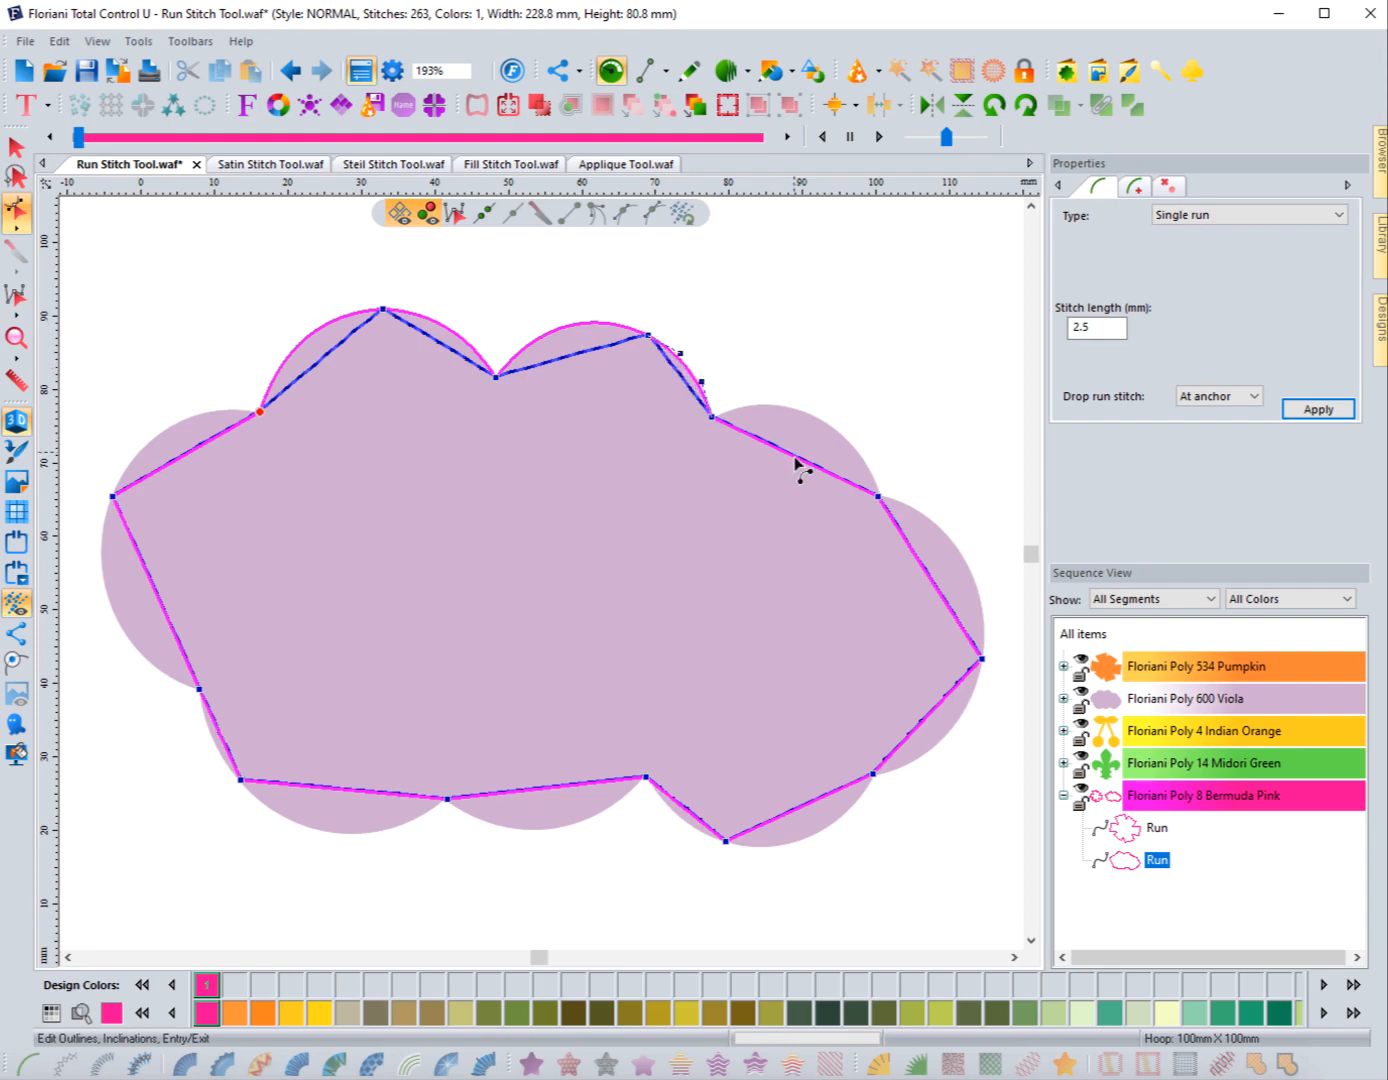
pyautogui.moveTo(797, 463); pyautogui.dragTo(818, 428)
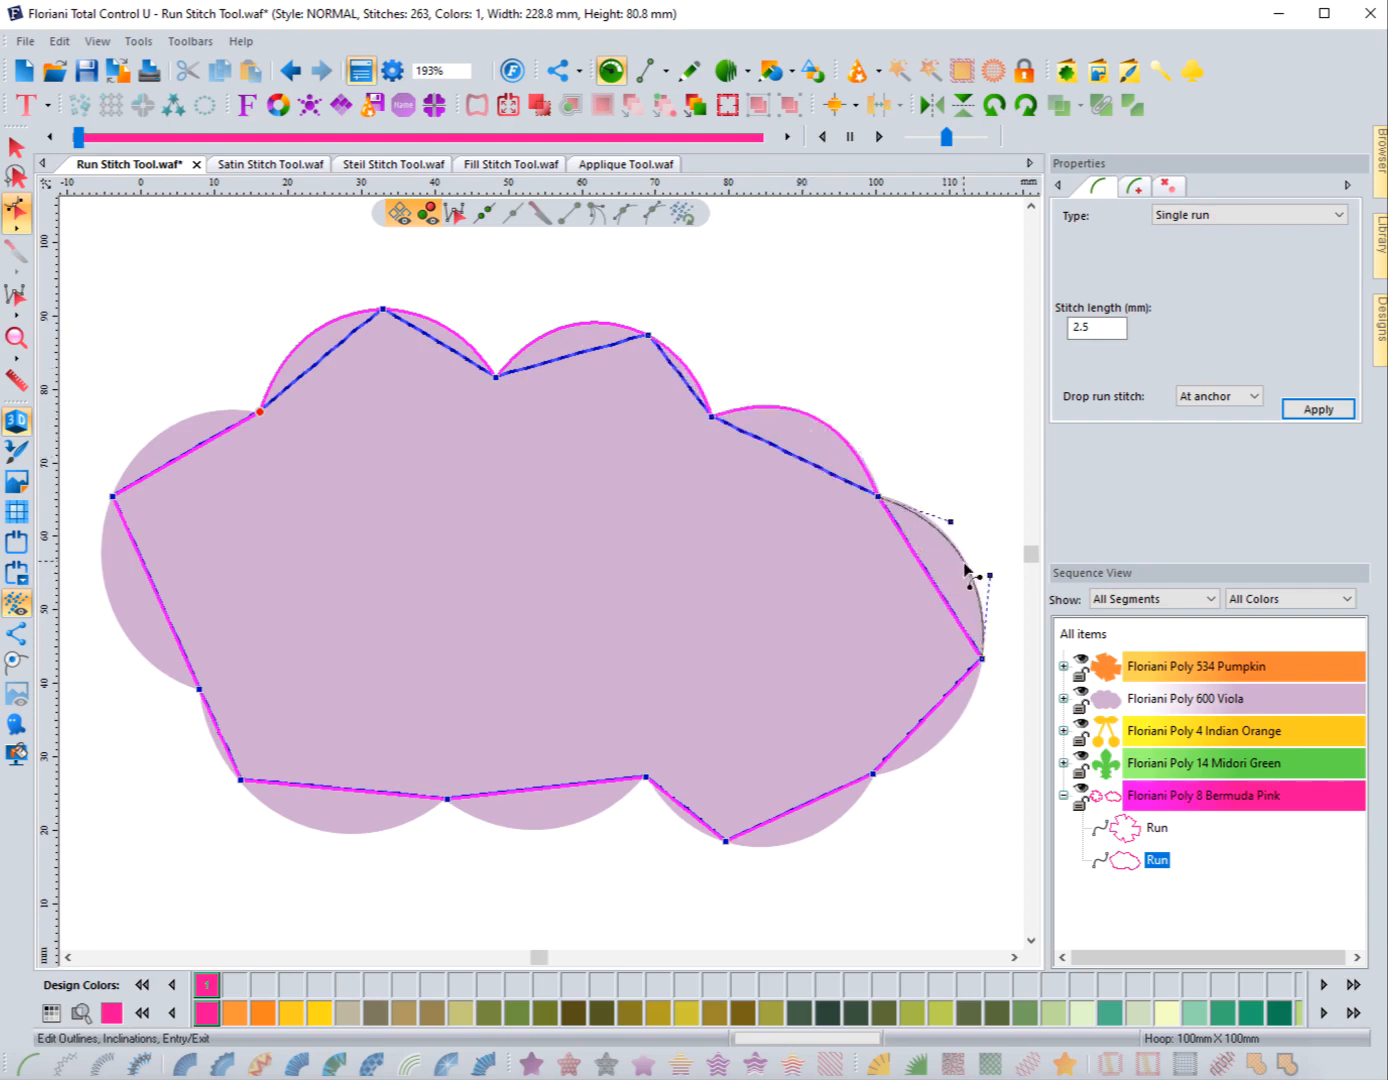
# Curve the run's segments onto the cloud's right bump and lower-right bump
pyautogui.moveTo(963, 562); pyautogui.dragTo(963, 565)
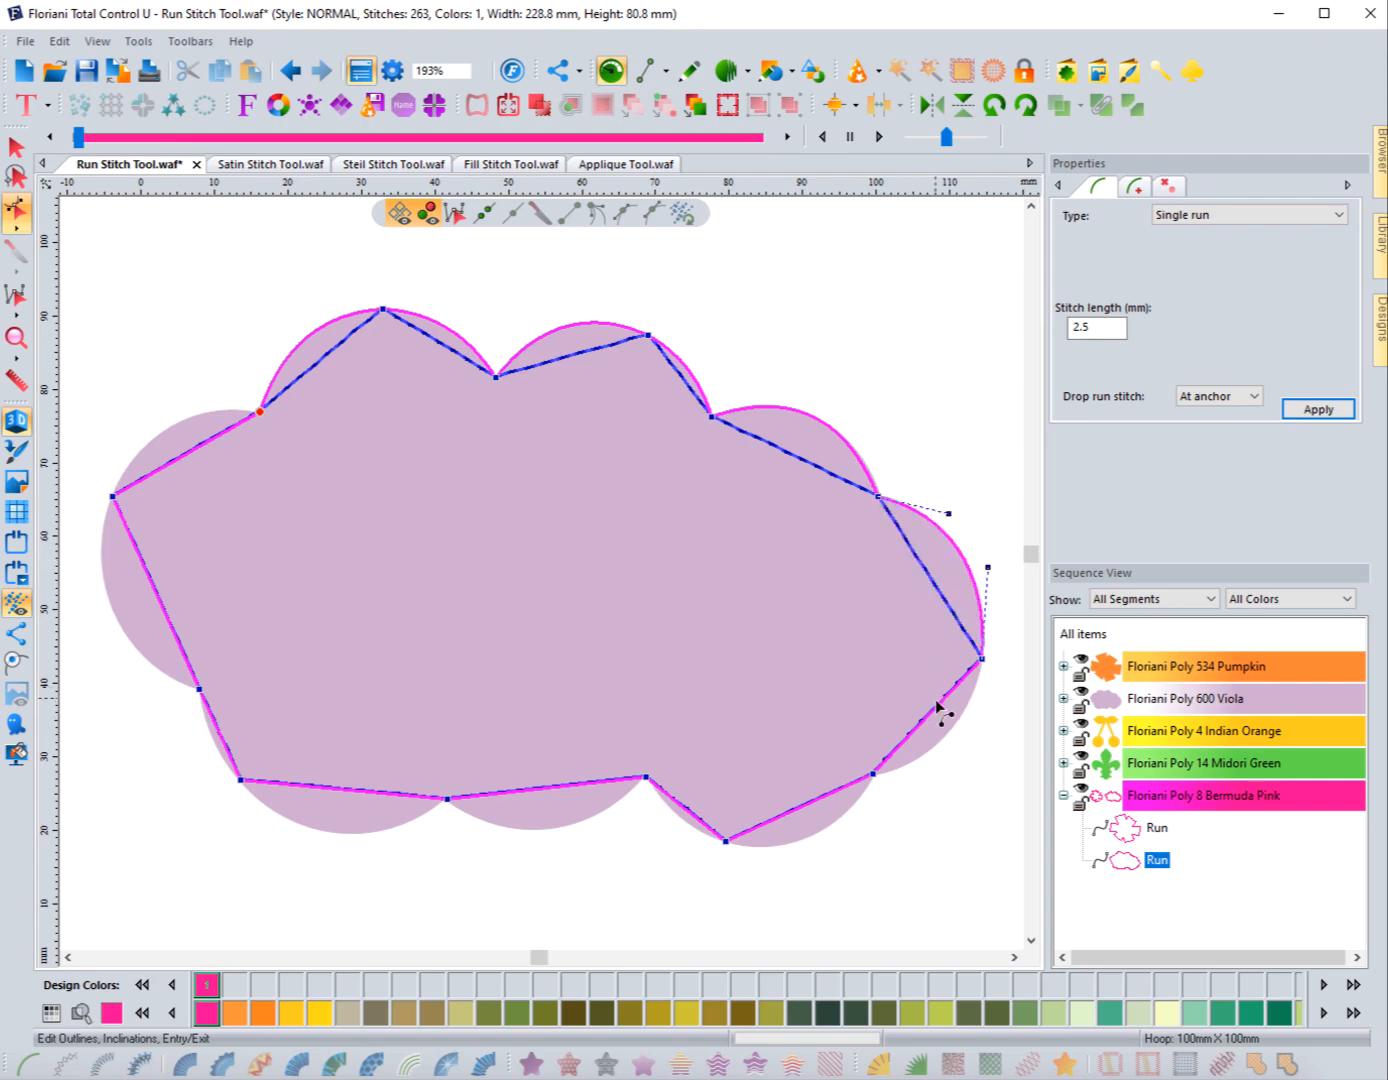
pyautogui.moveTo(939, 713); pyautogui.dragTo(913, 764)
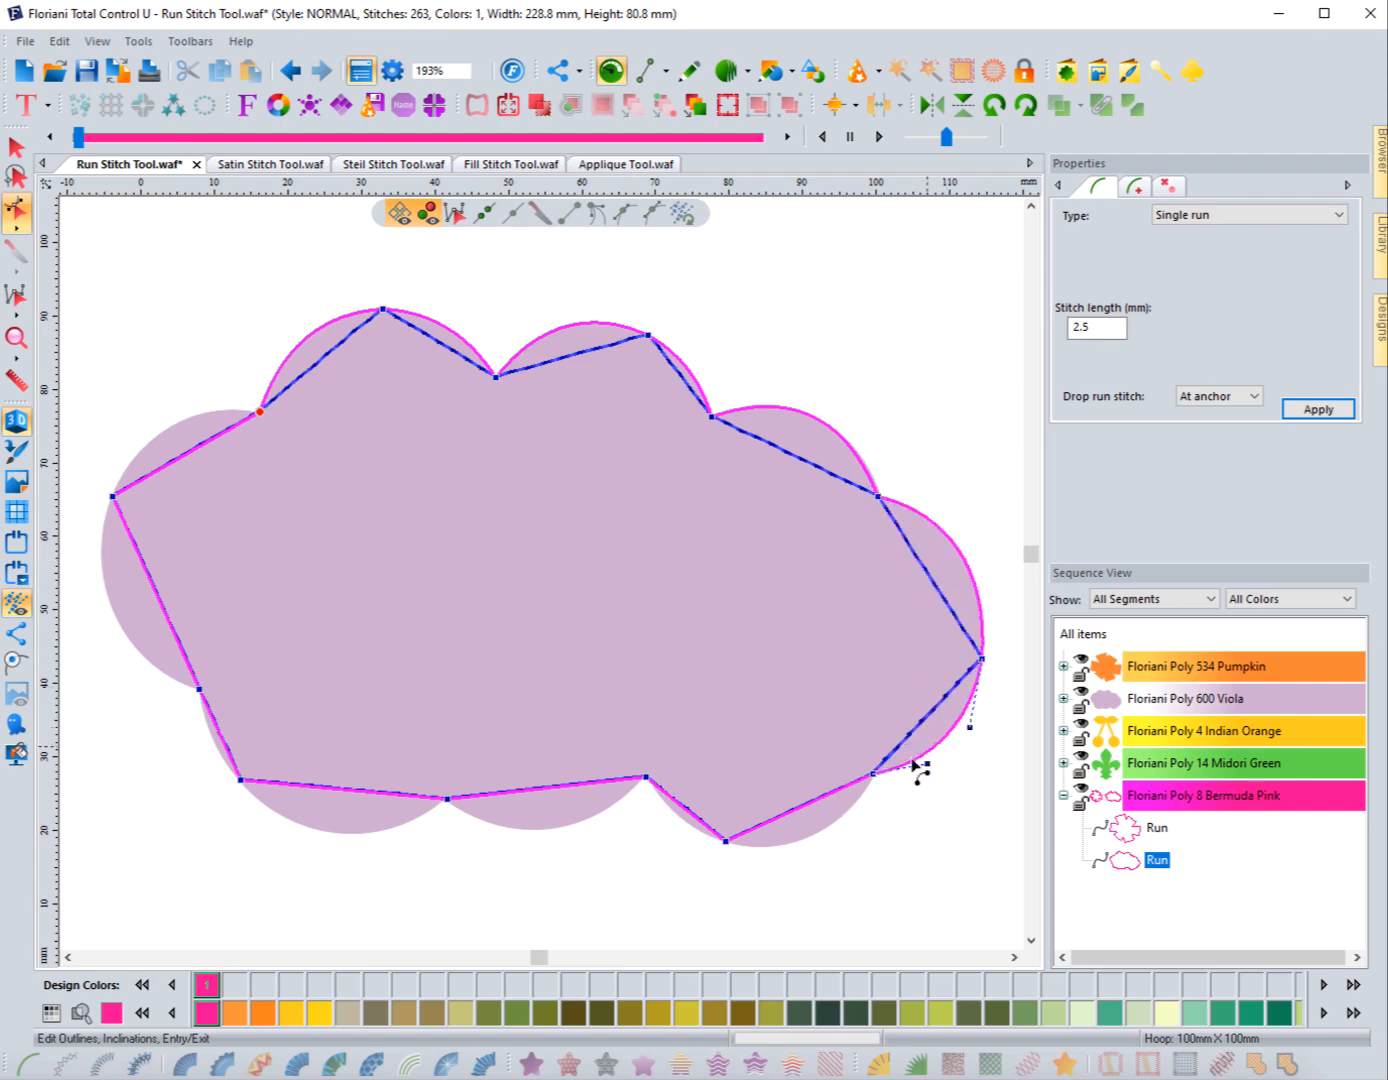
pyautogui.moveTo(805, 812); pyautogui.dragTo(816, 845)
pyautogui.moveTo(687, 819); pyautogui.dragTo(683, 826)
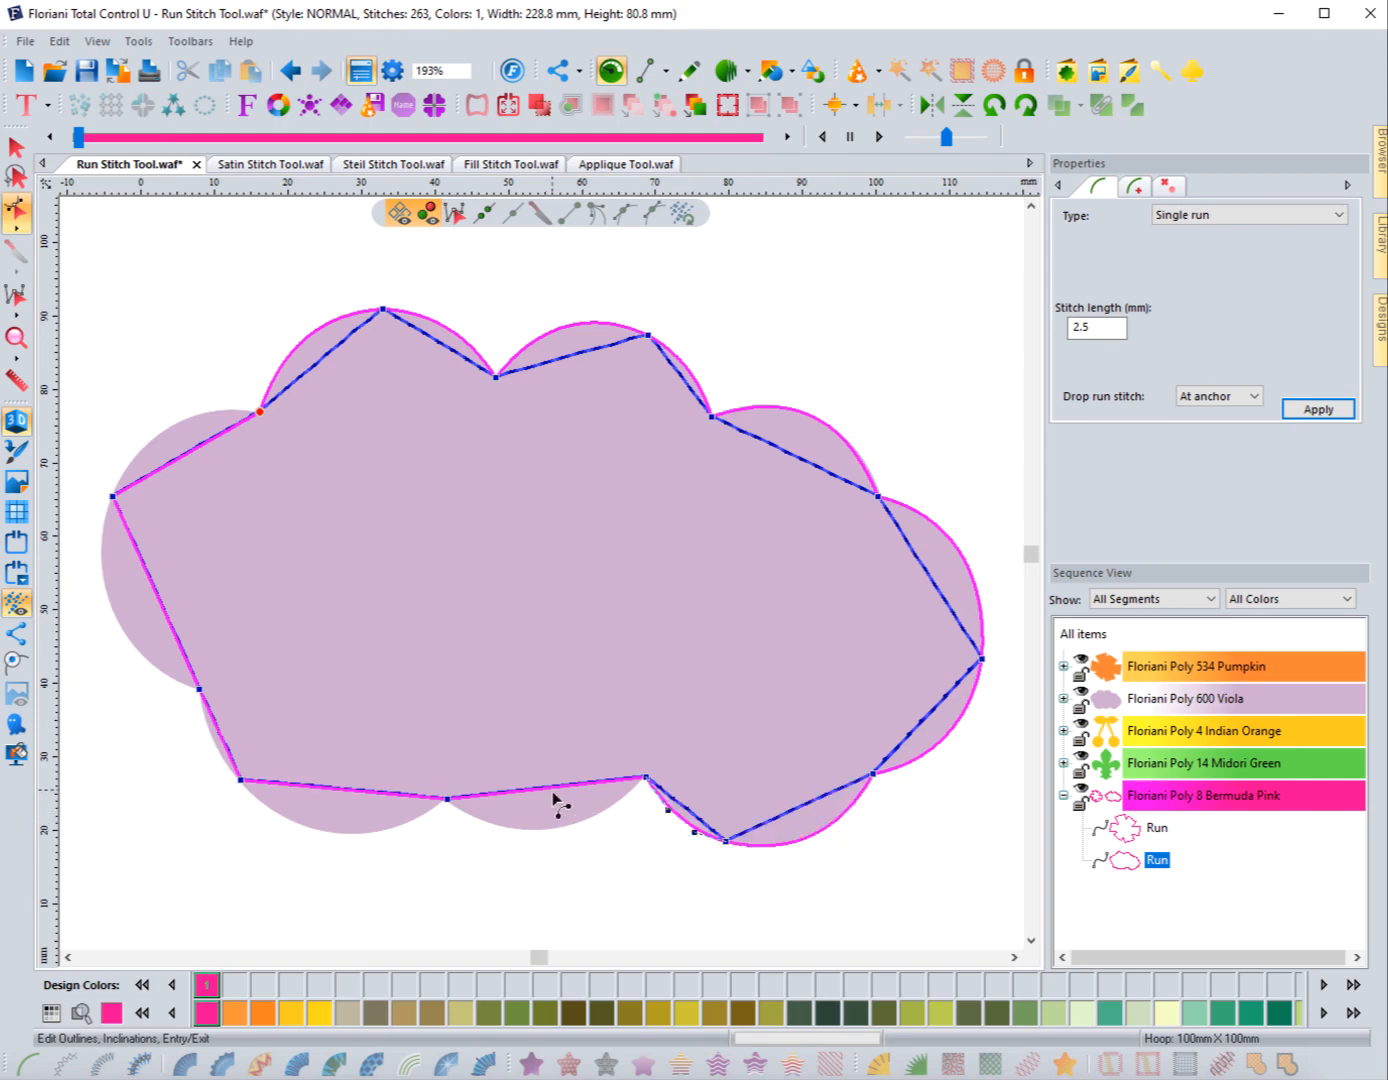
# Curve the remaining segments onto the cloud's bottom and left bumps, apply the reshaped outline and deselect the run
pyautogui.moveTo(556, 800); pyautogui.dragTo(538, 840)
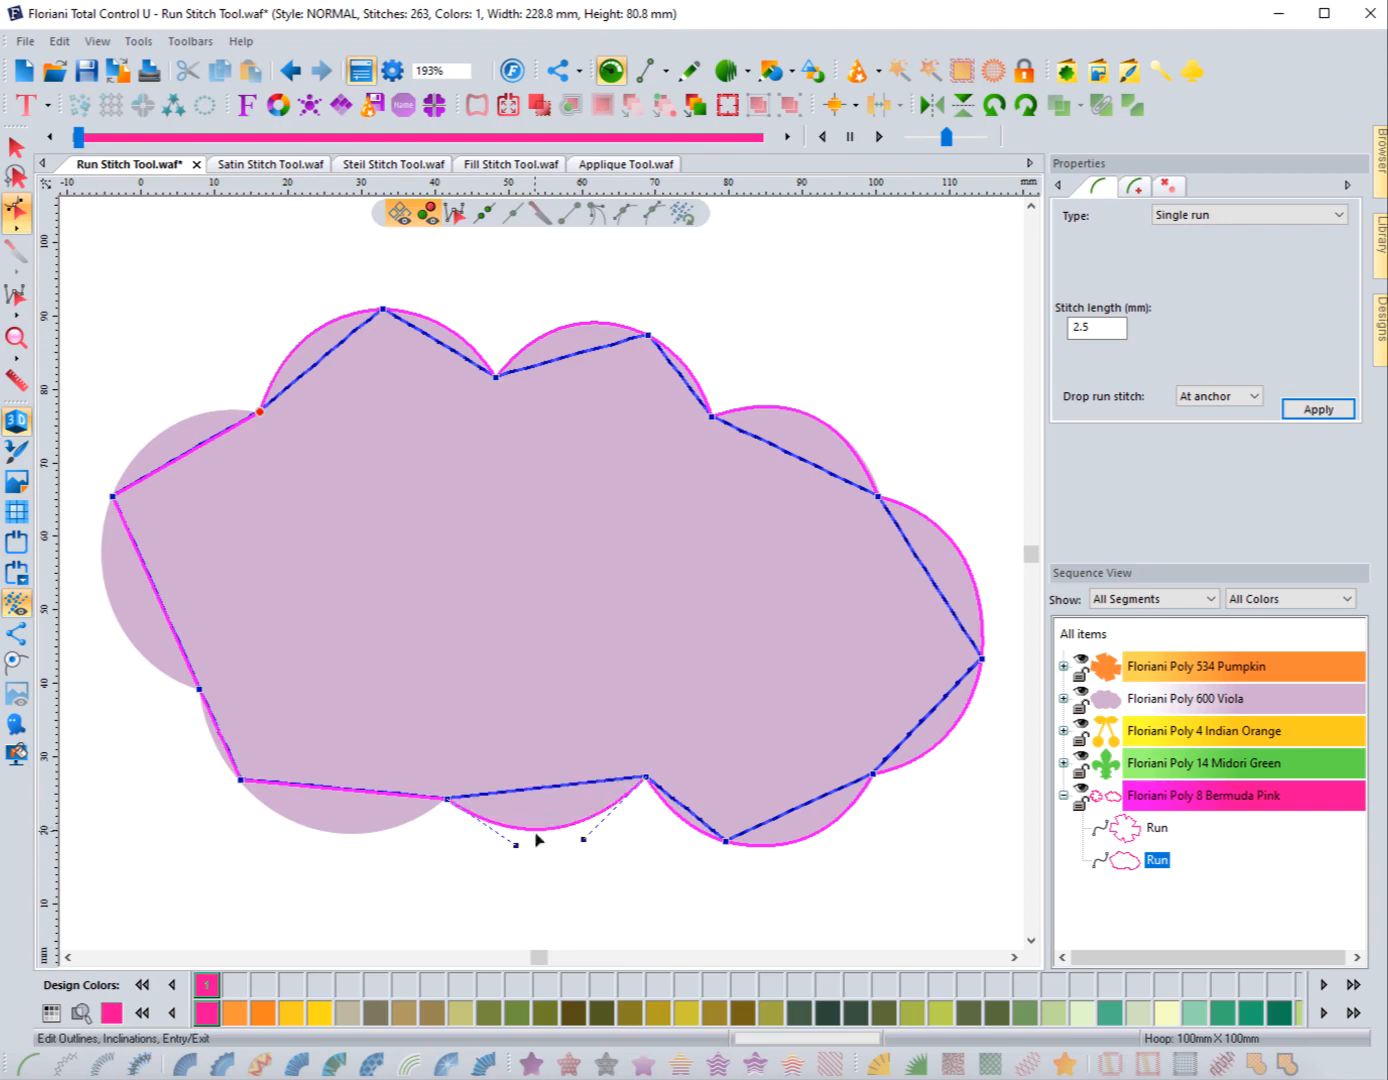
pyautogui.moveTo(352, 806); pyautogui.dragTo(347, 848)
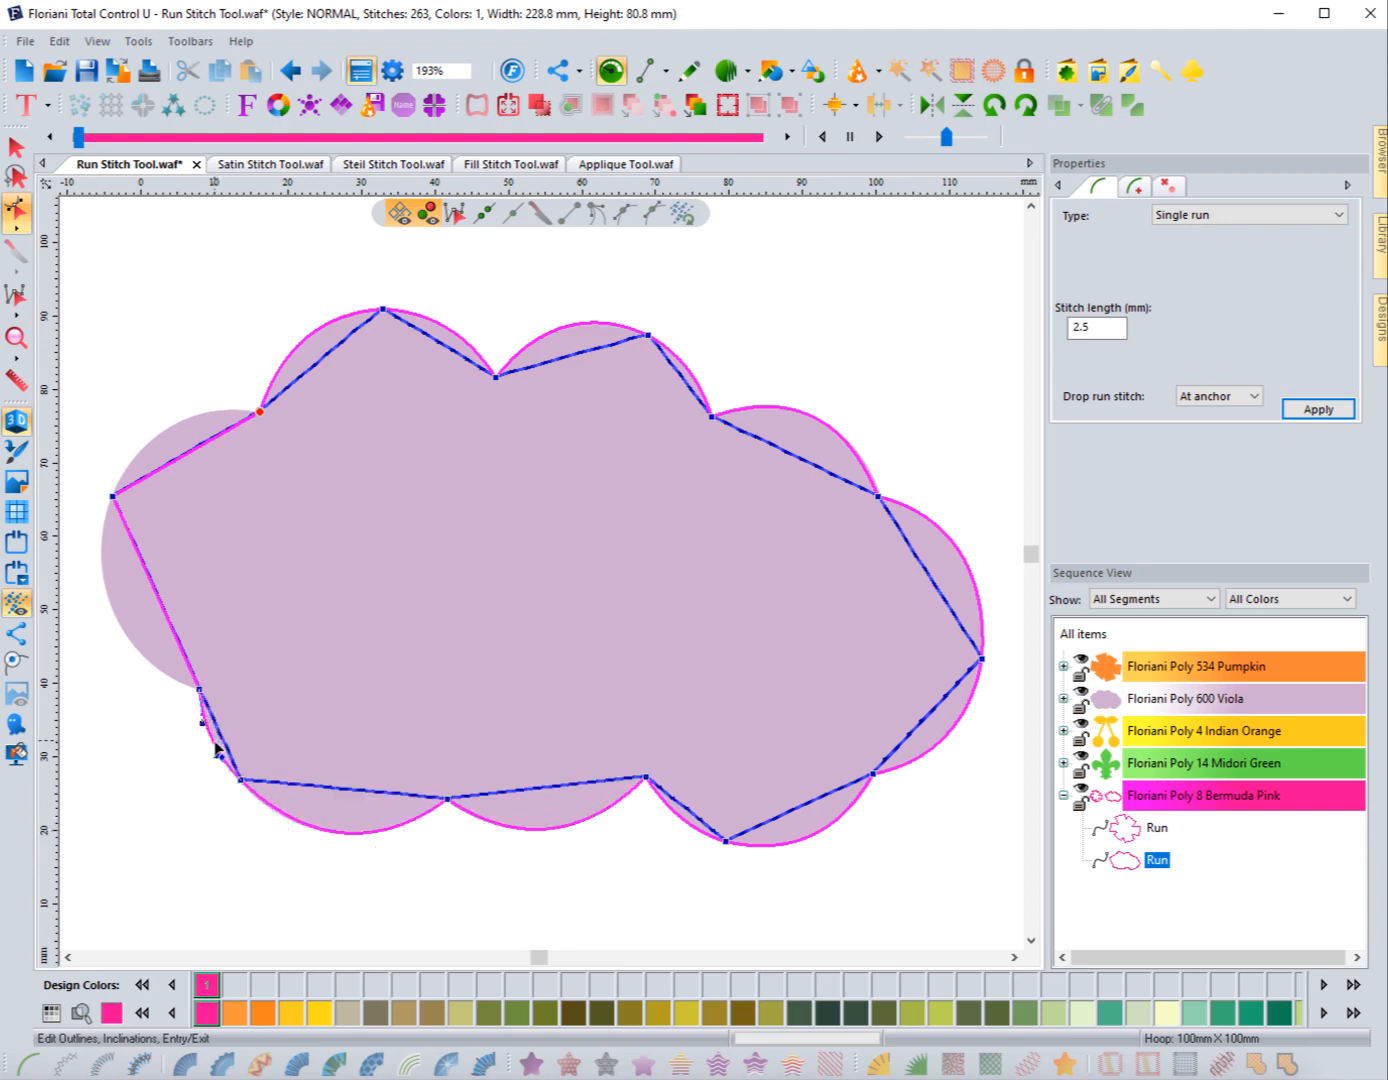
pyautogui.moveTo(167, 612); pyautogui.dragTo(109, 628)
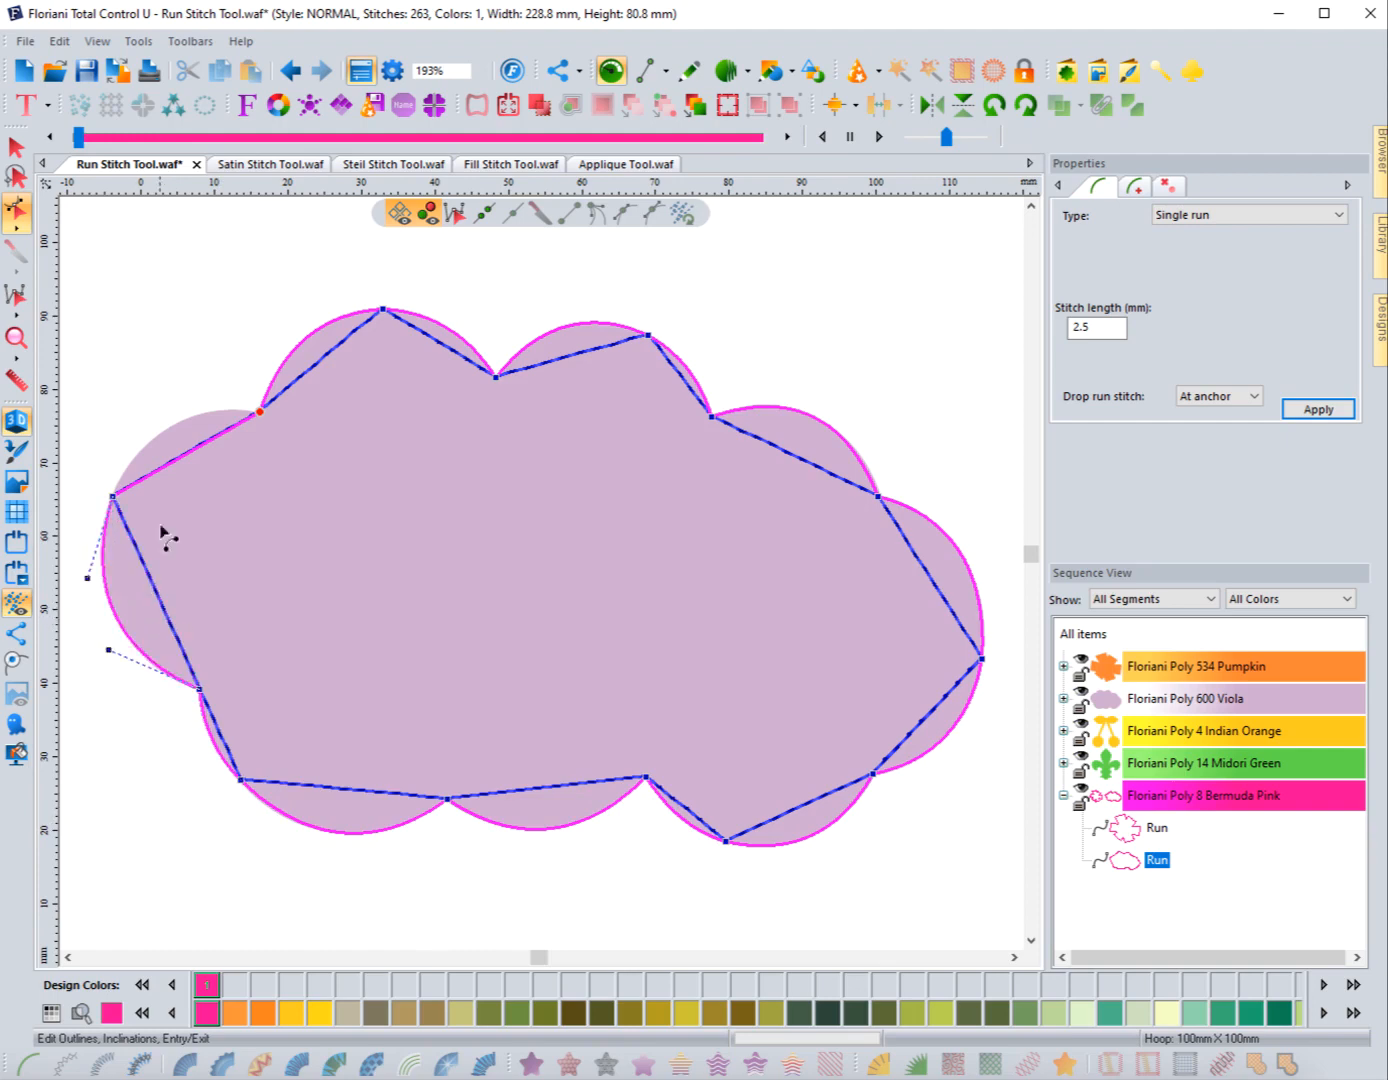
pyautogui.moveTo(176, 462); pyautogui.dragTo(175, 429)
pyautogui.rightClick(160, 331)
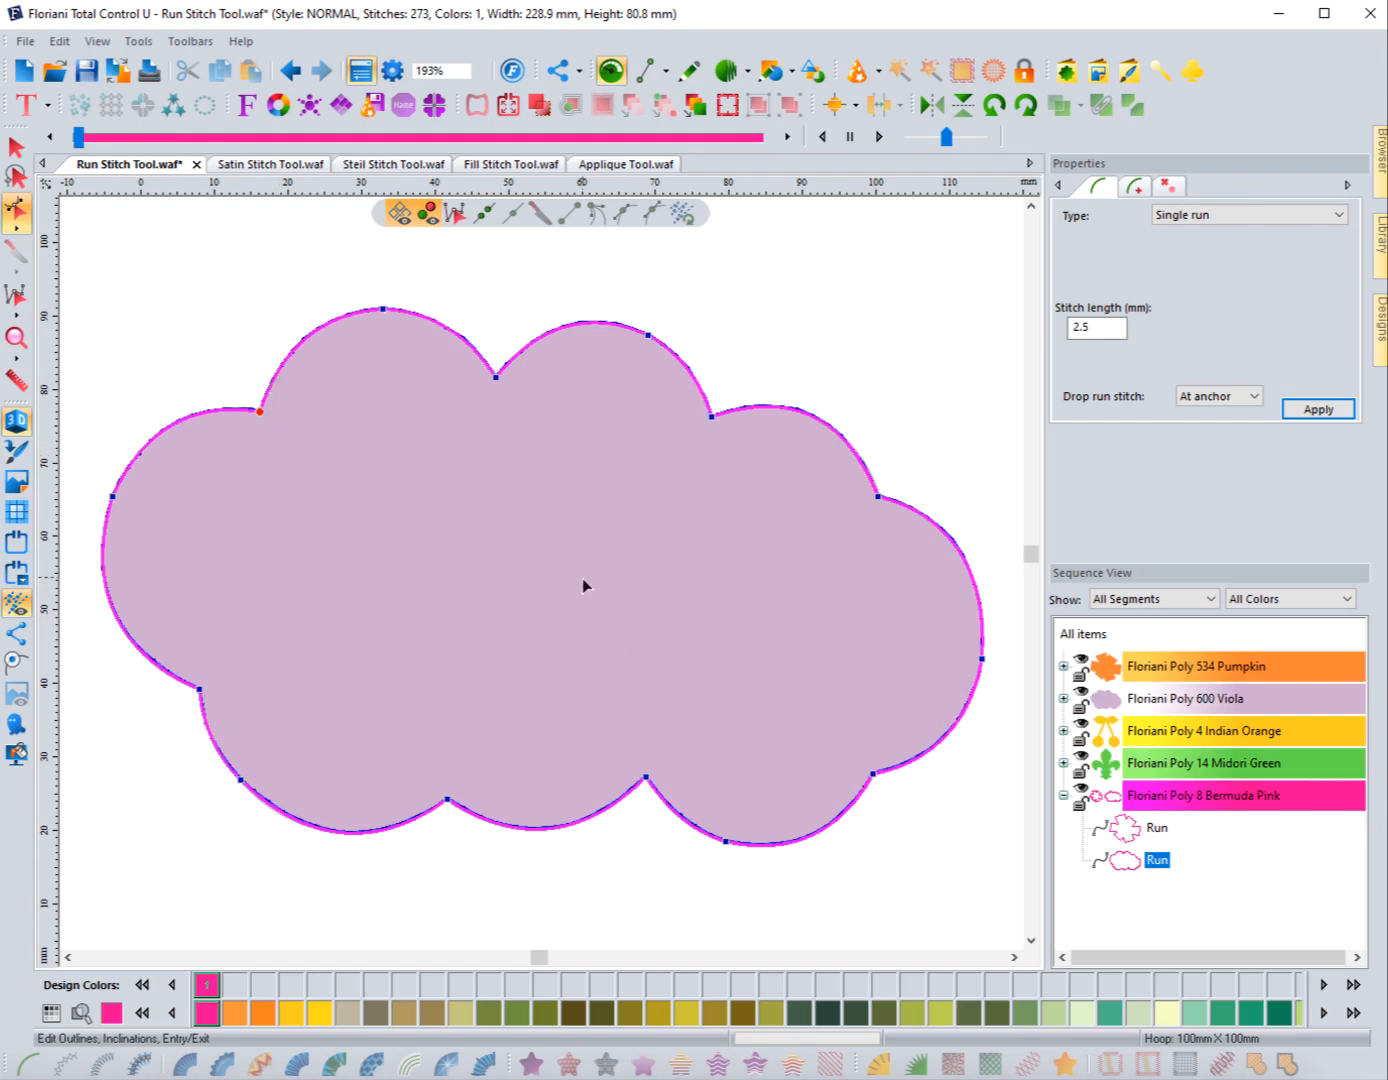
pyautogui.press('Escape')
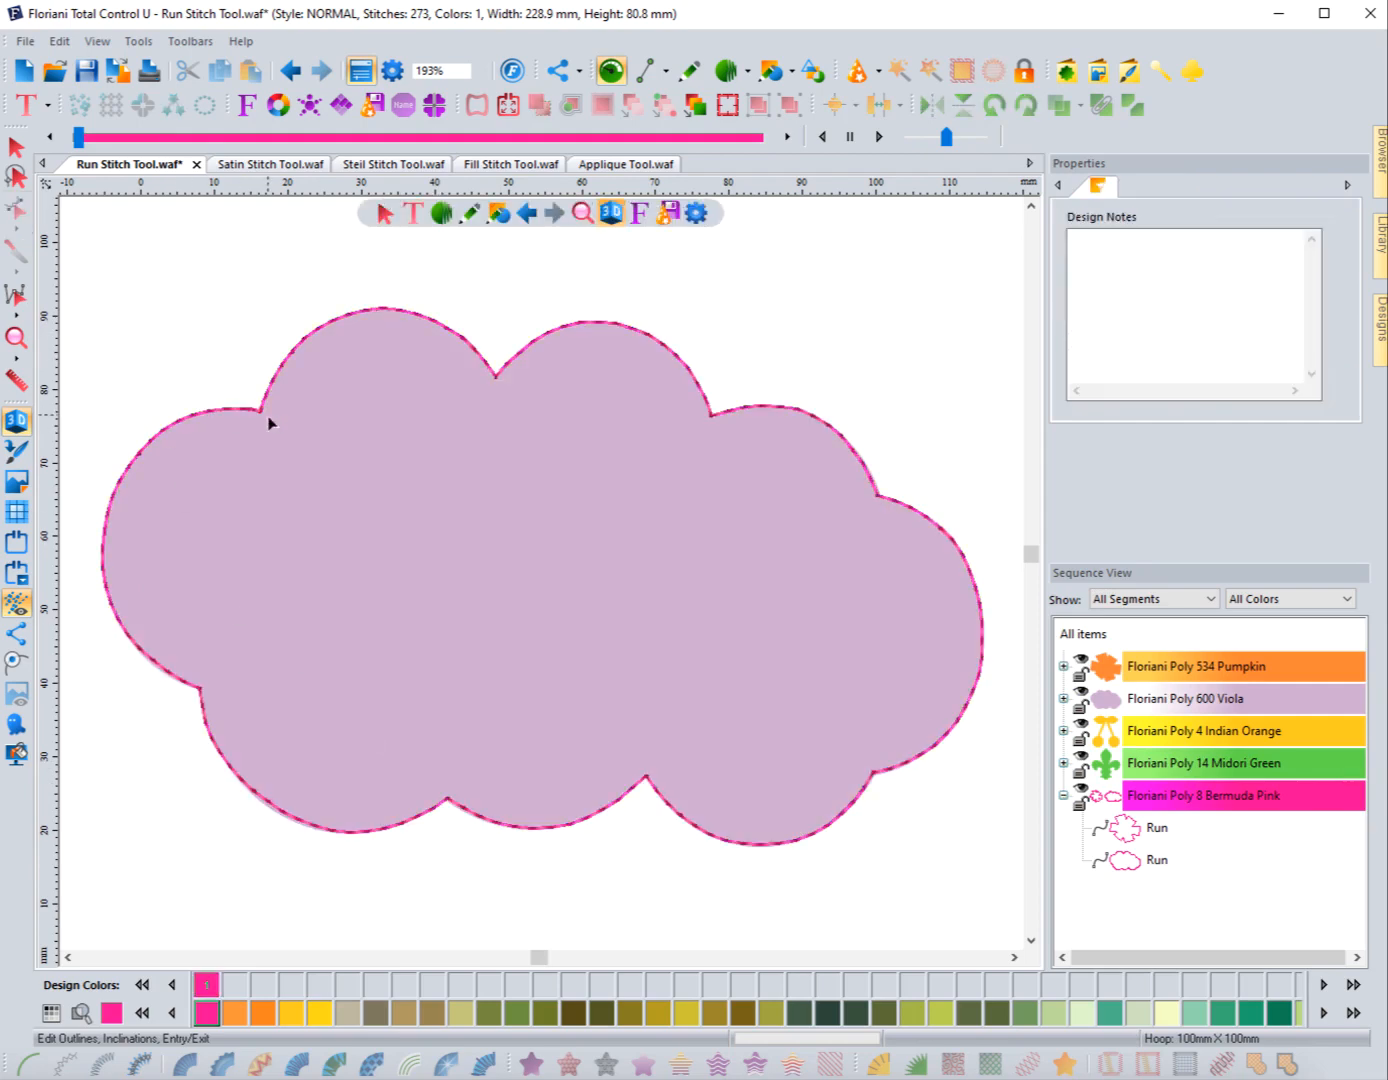
# Start a Run stitch path where the cherries' left stem meets the left leaf and place points along the leaf's lower edge to its tip
pyautogui.scroll(-4, 167, 668)
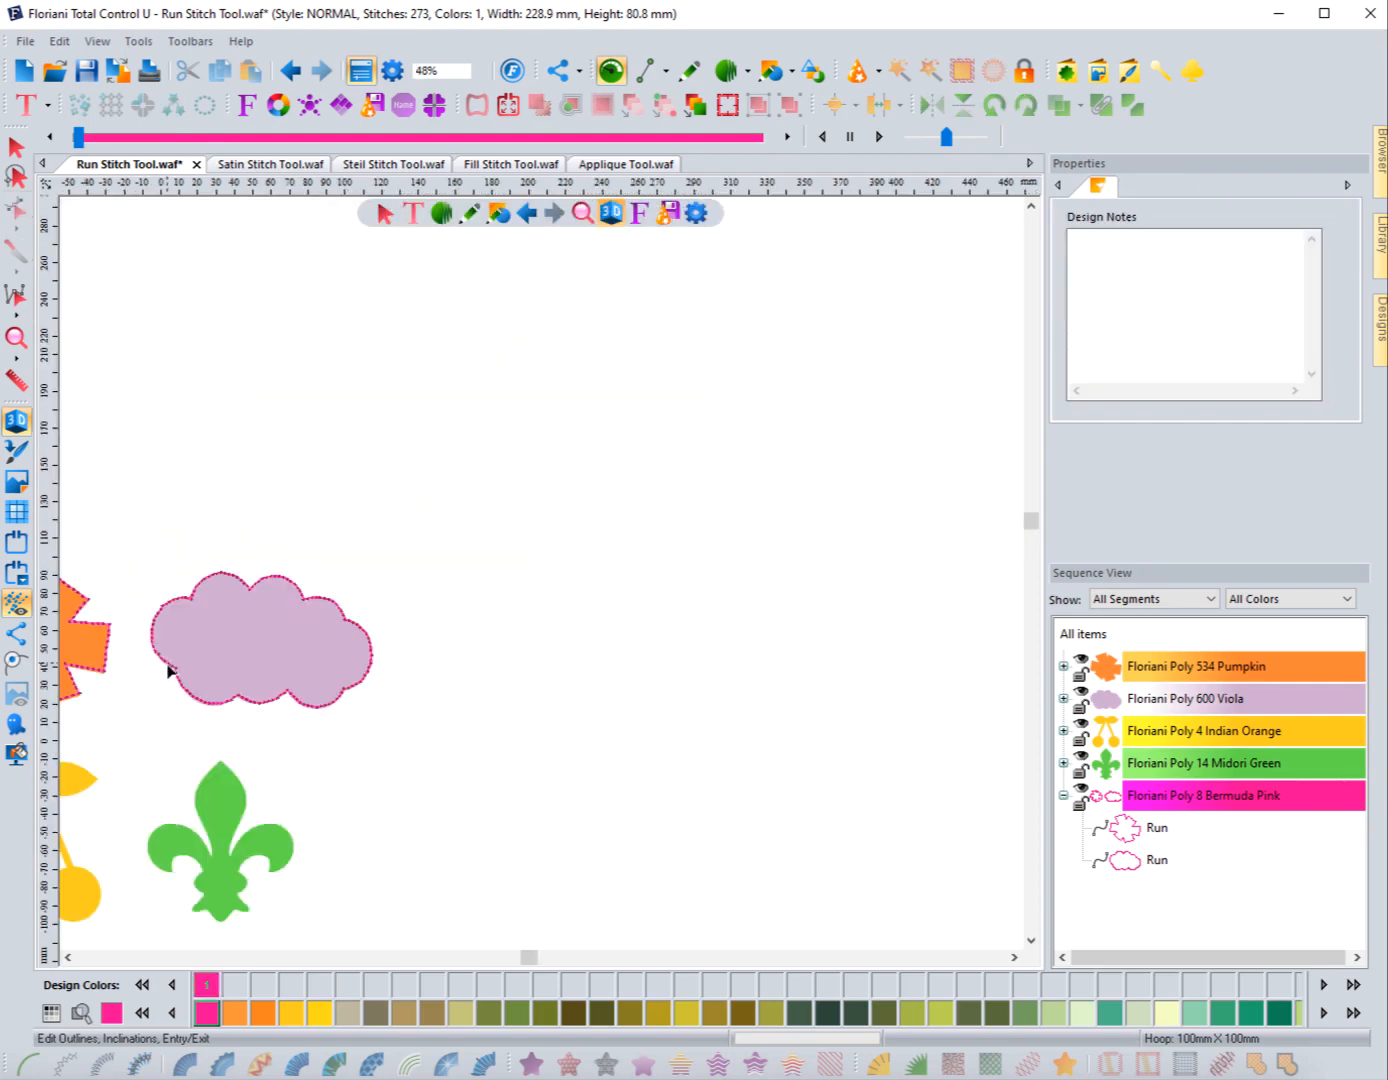
pyautogui.click(70, 957)
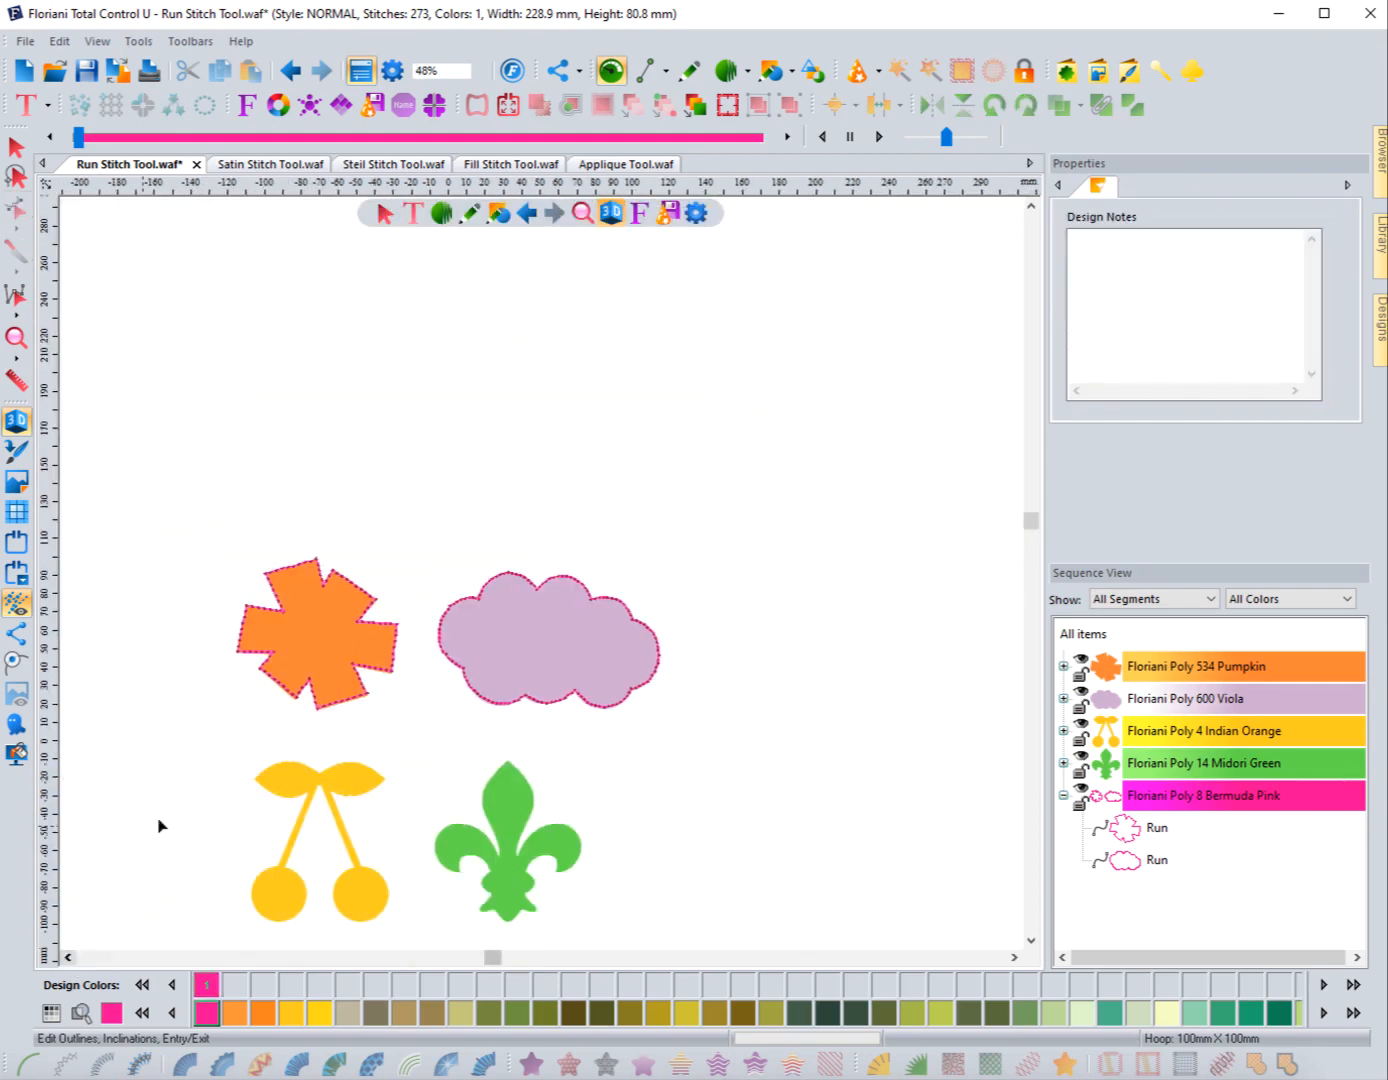
pyautogui.click(19, 341)
pyautogui.moveTo(217, 751); pyautogui.dragTo(422, 941)
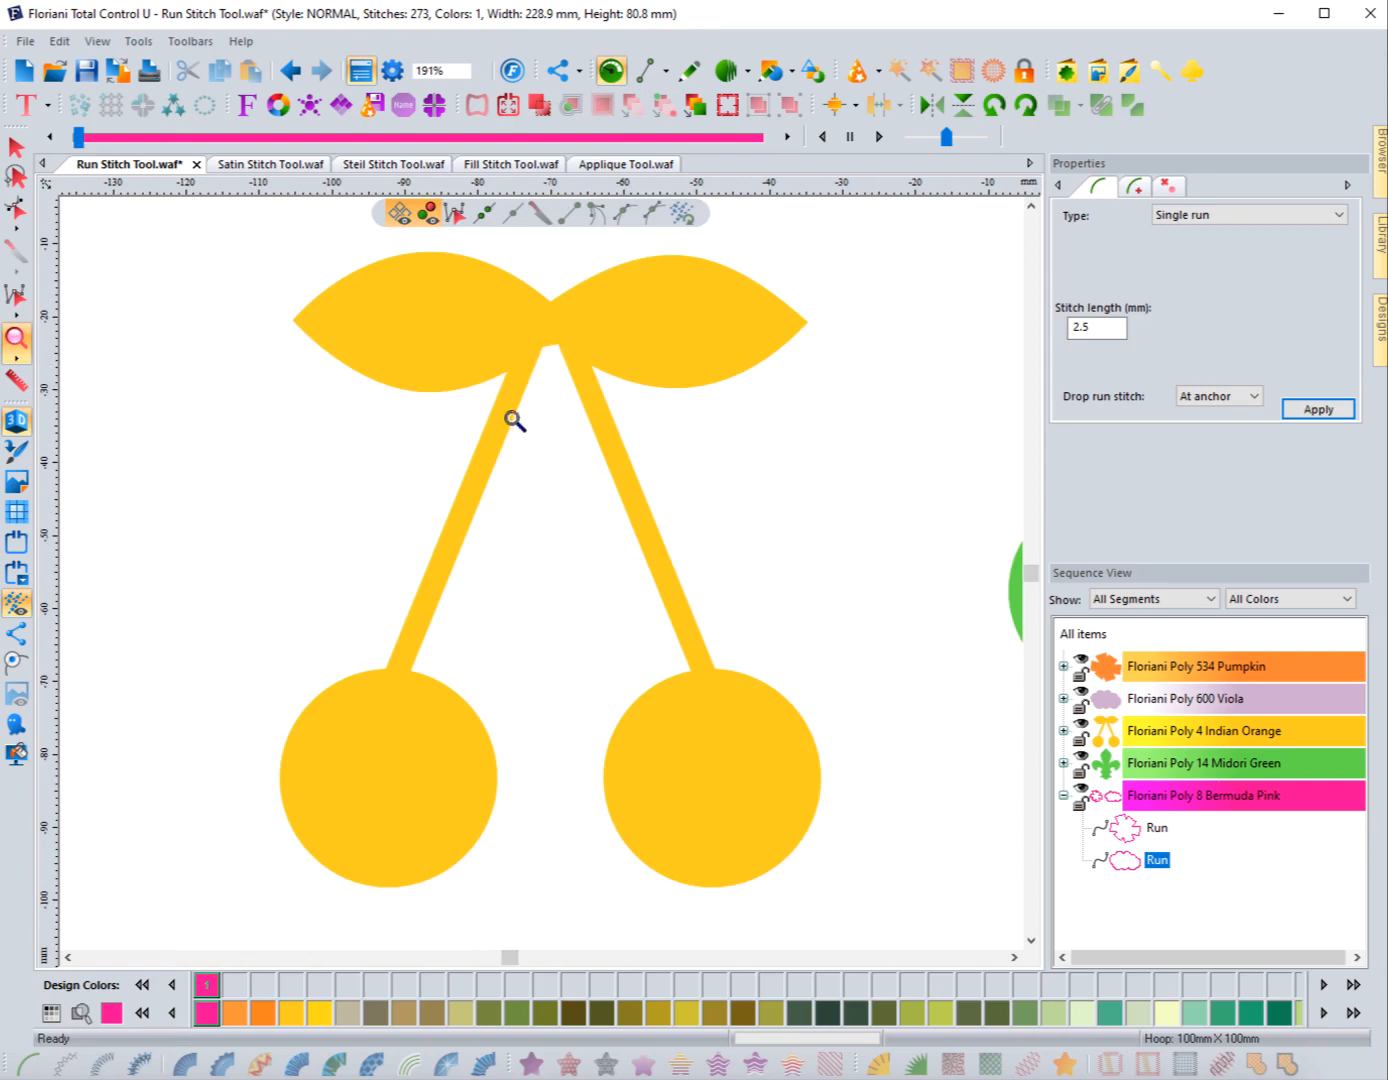
pyautogui.click(15, 148)
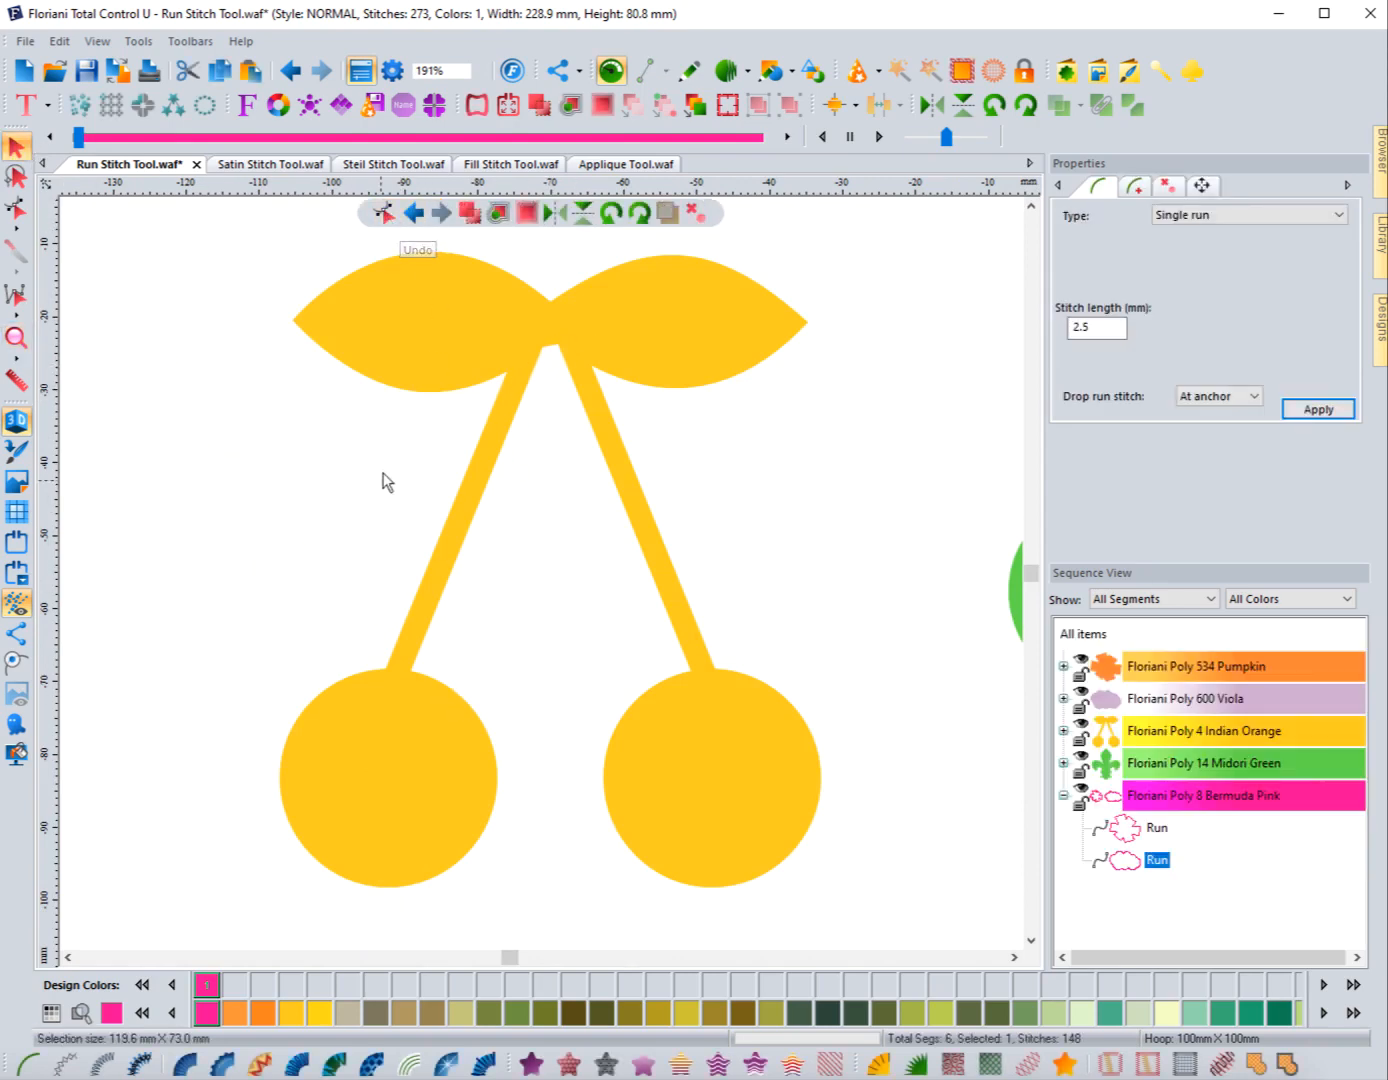
pyautogui.click(738, 76)
pyautogui.click(751, 104)
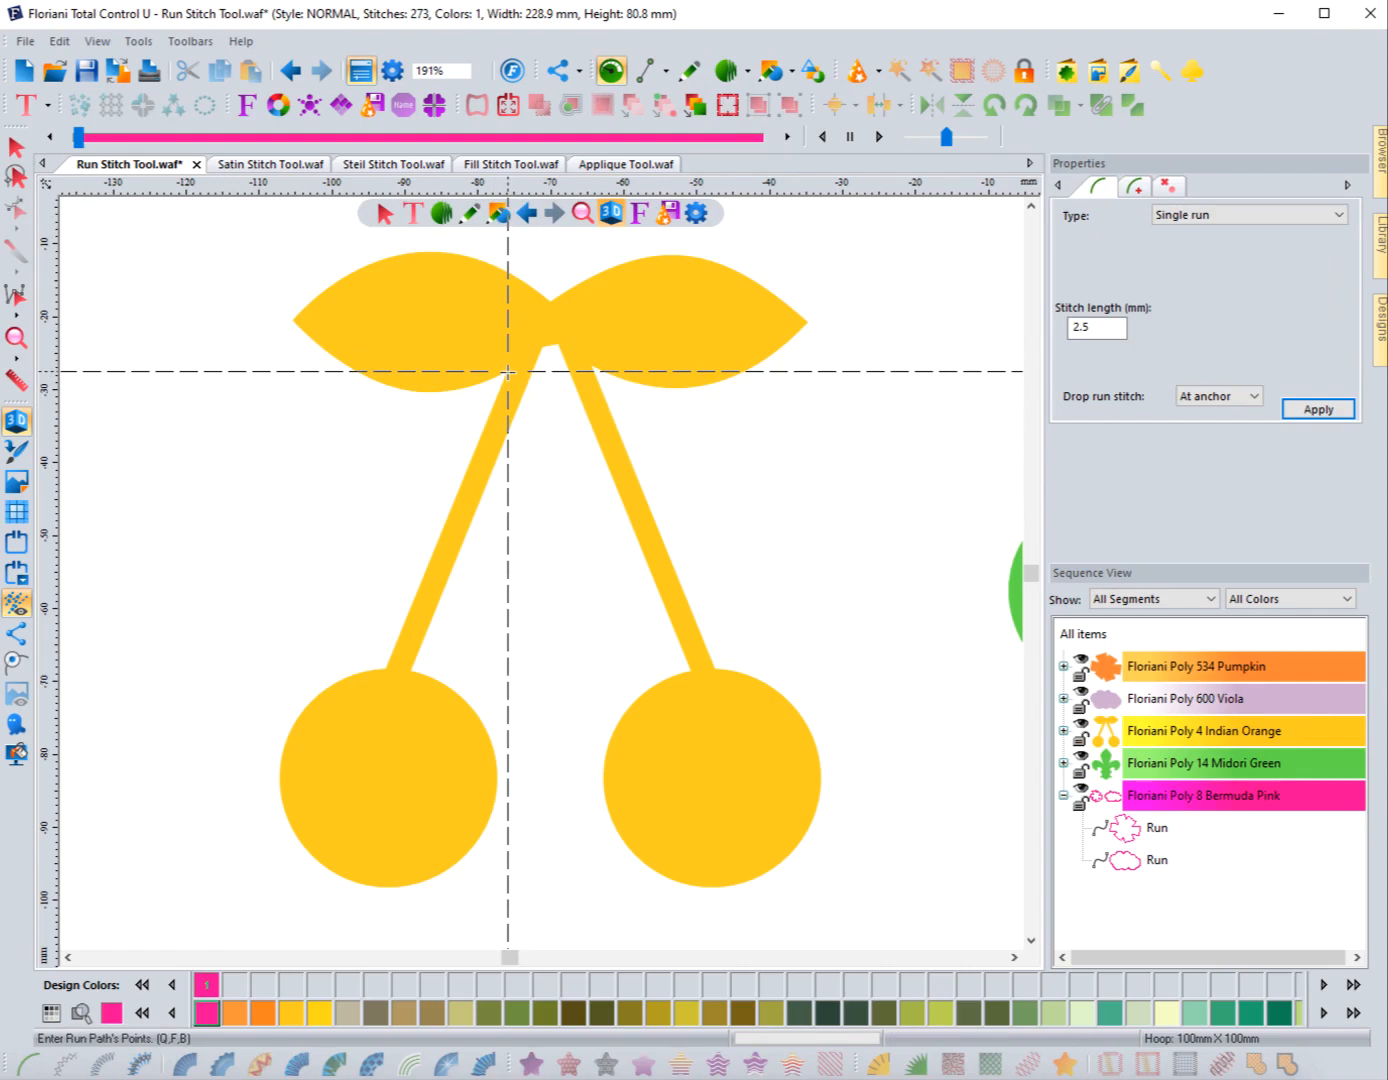
pyautogui.click(508, 372)
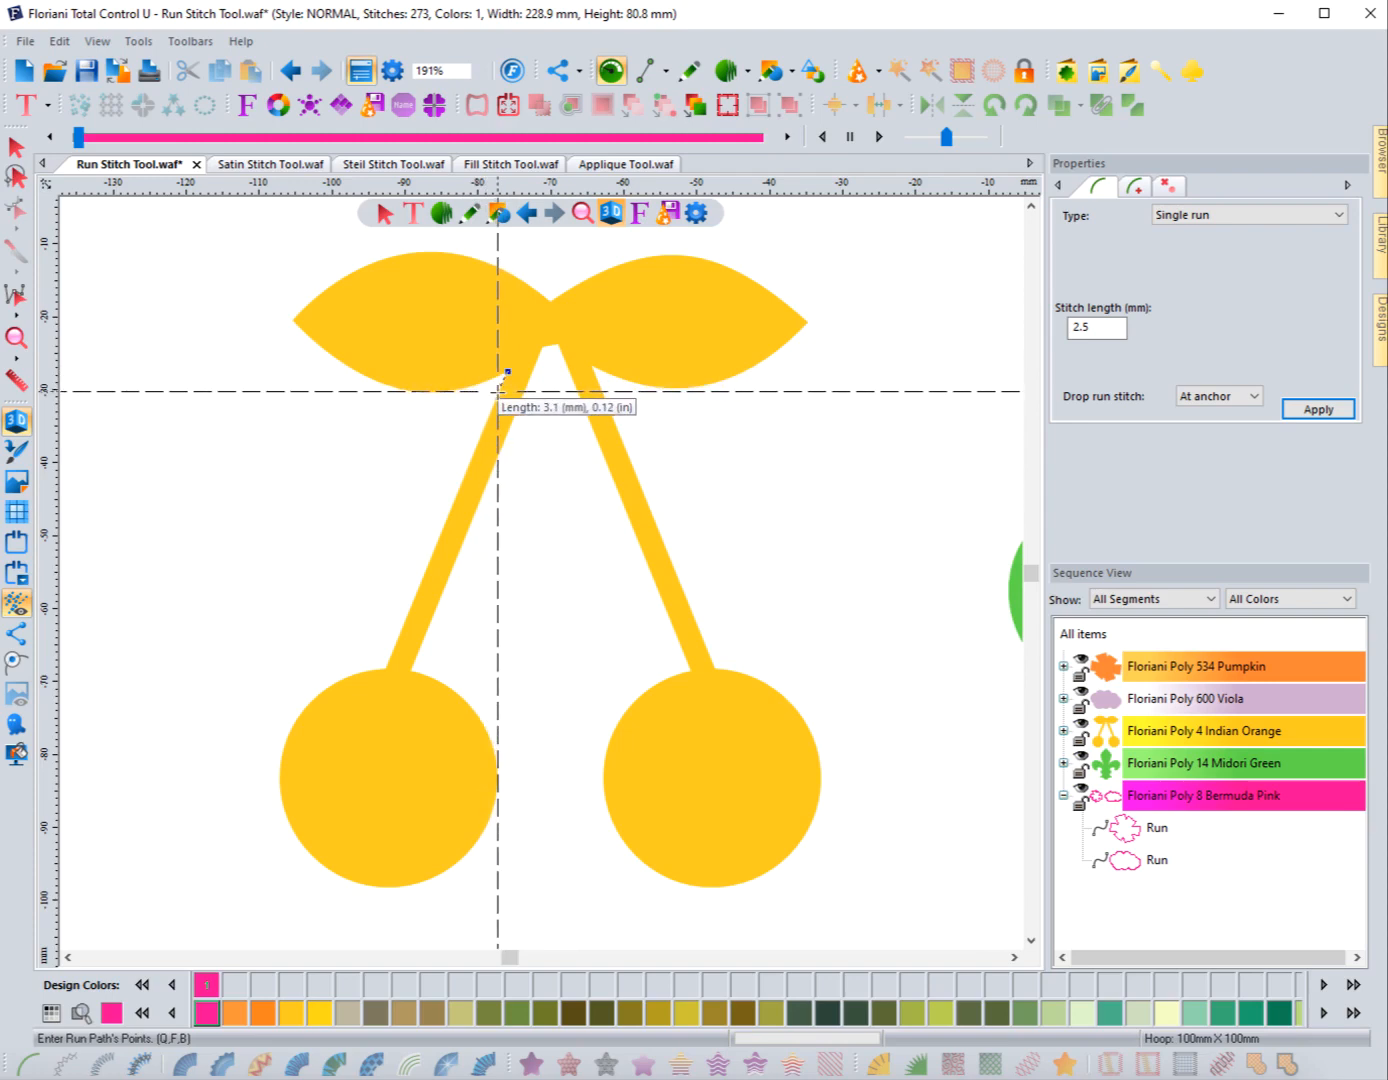
pyautogui.click(460, 388)
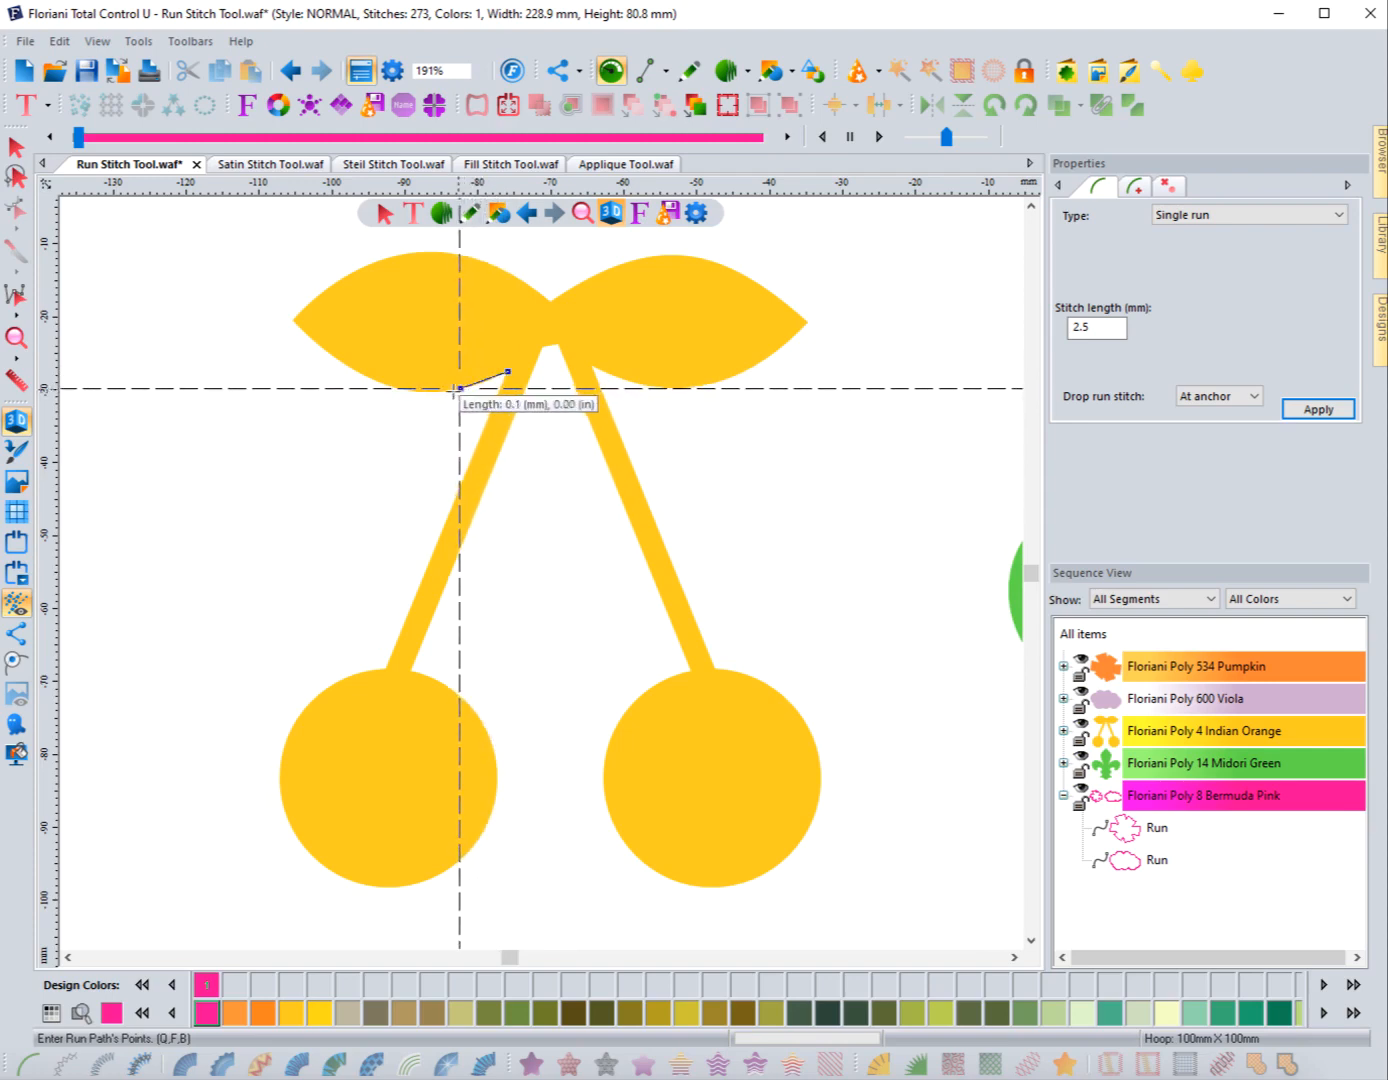
pyautogui.click(395, 389)
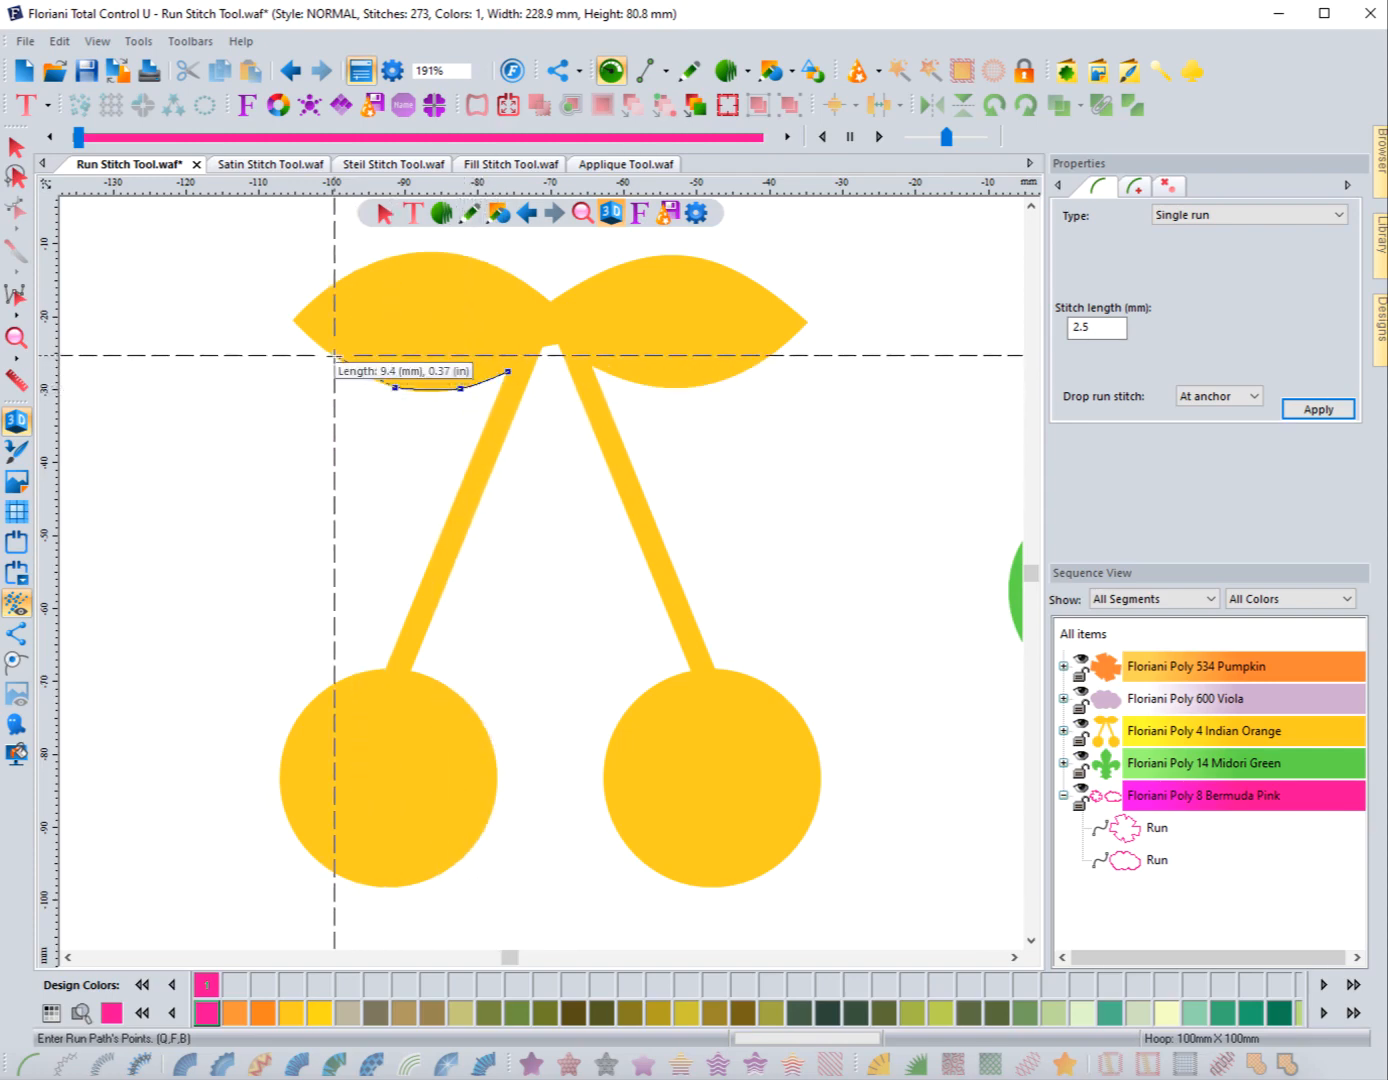
pyautogui.click(332, 354)
pyautogui.click(292, 320)
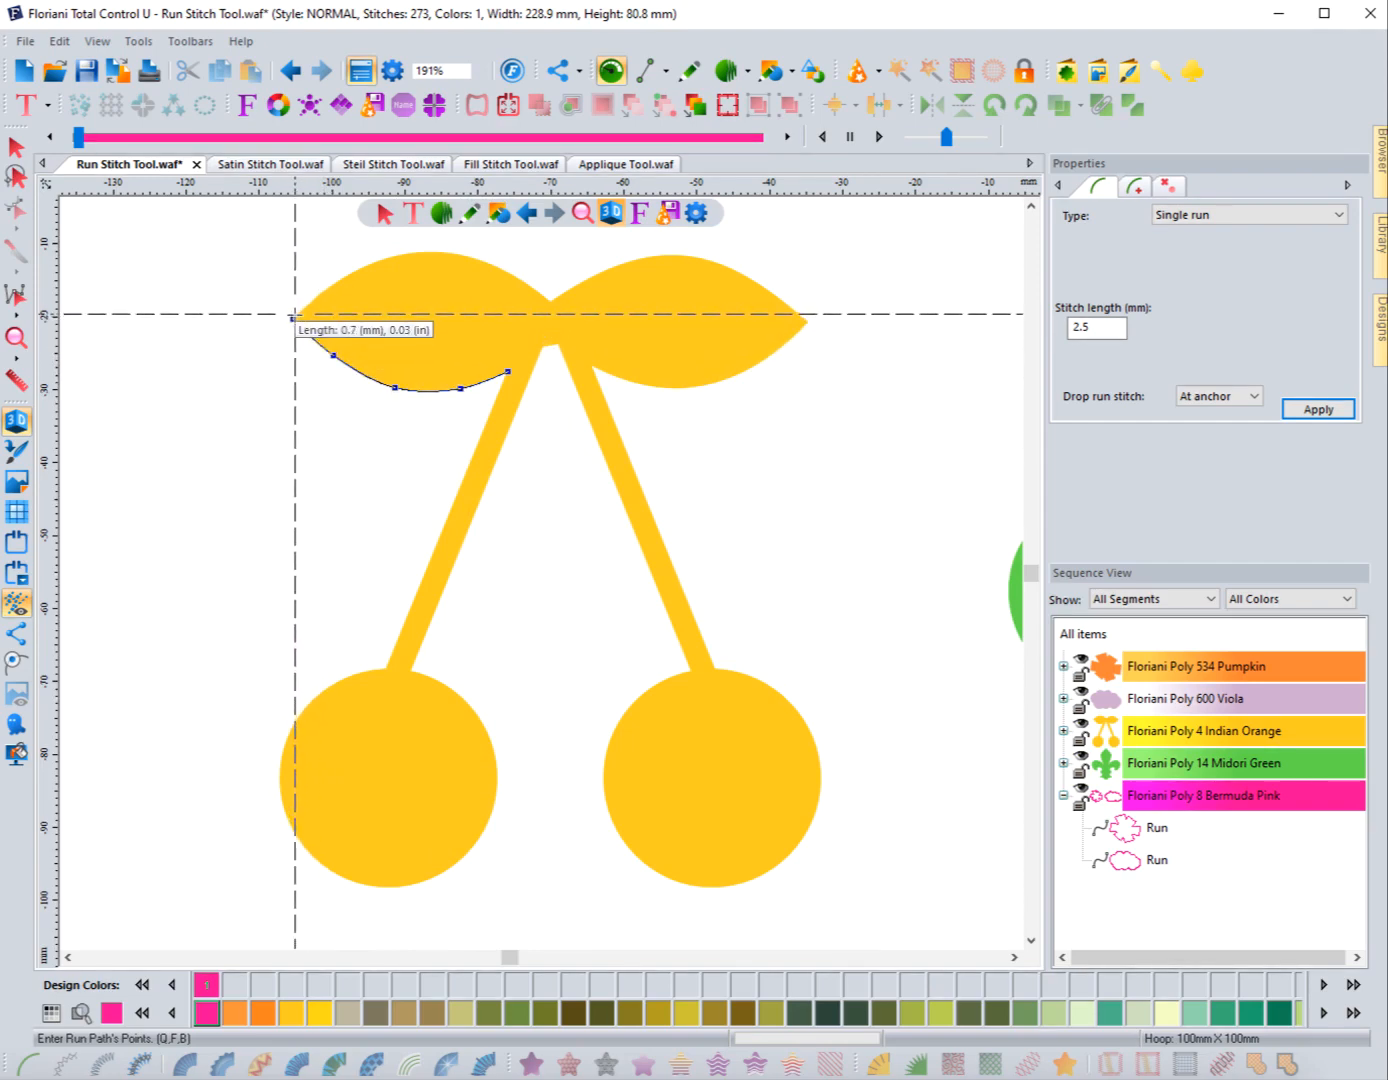
# Continue the run with curved points along the left leaf's upper edge to the notch between the leaves, plus one point starting the right leaf
pyautogui.click(304, 311)
pyautogui.click(366, 267)
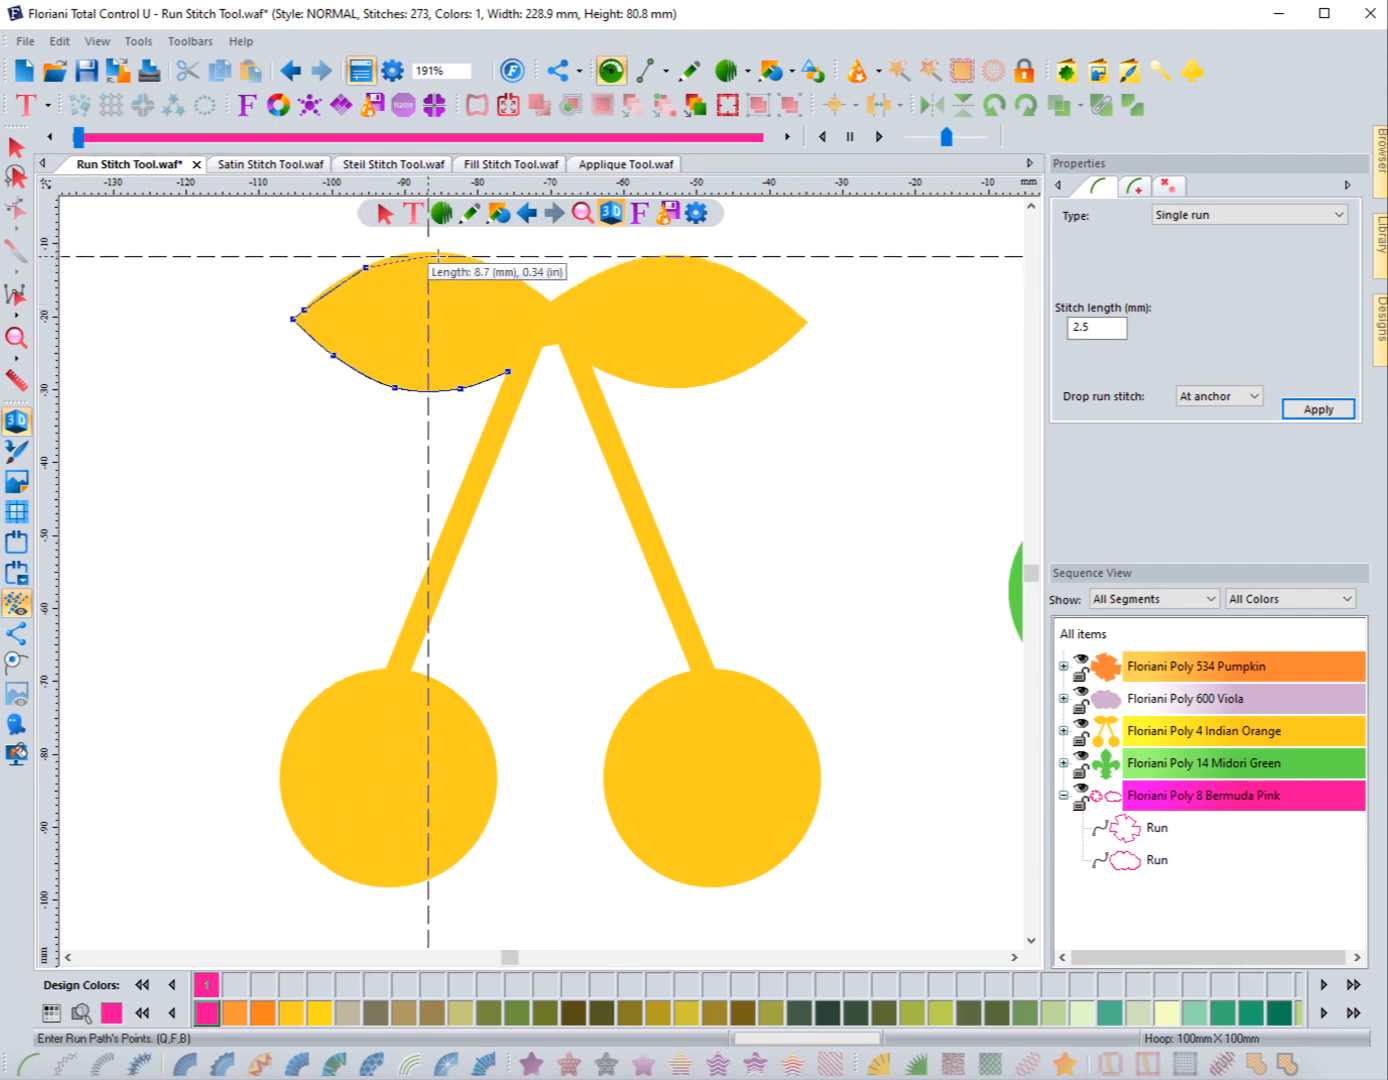
pyautogui.click(453, 252)
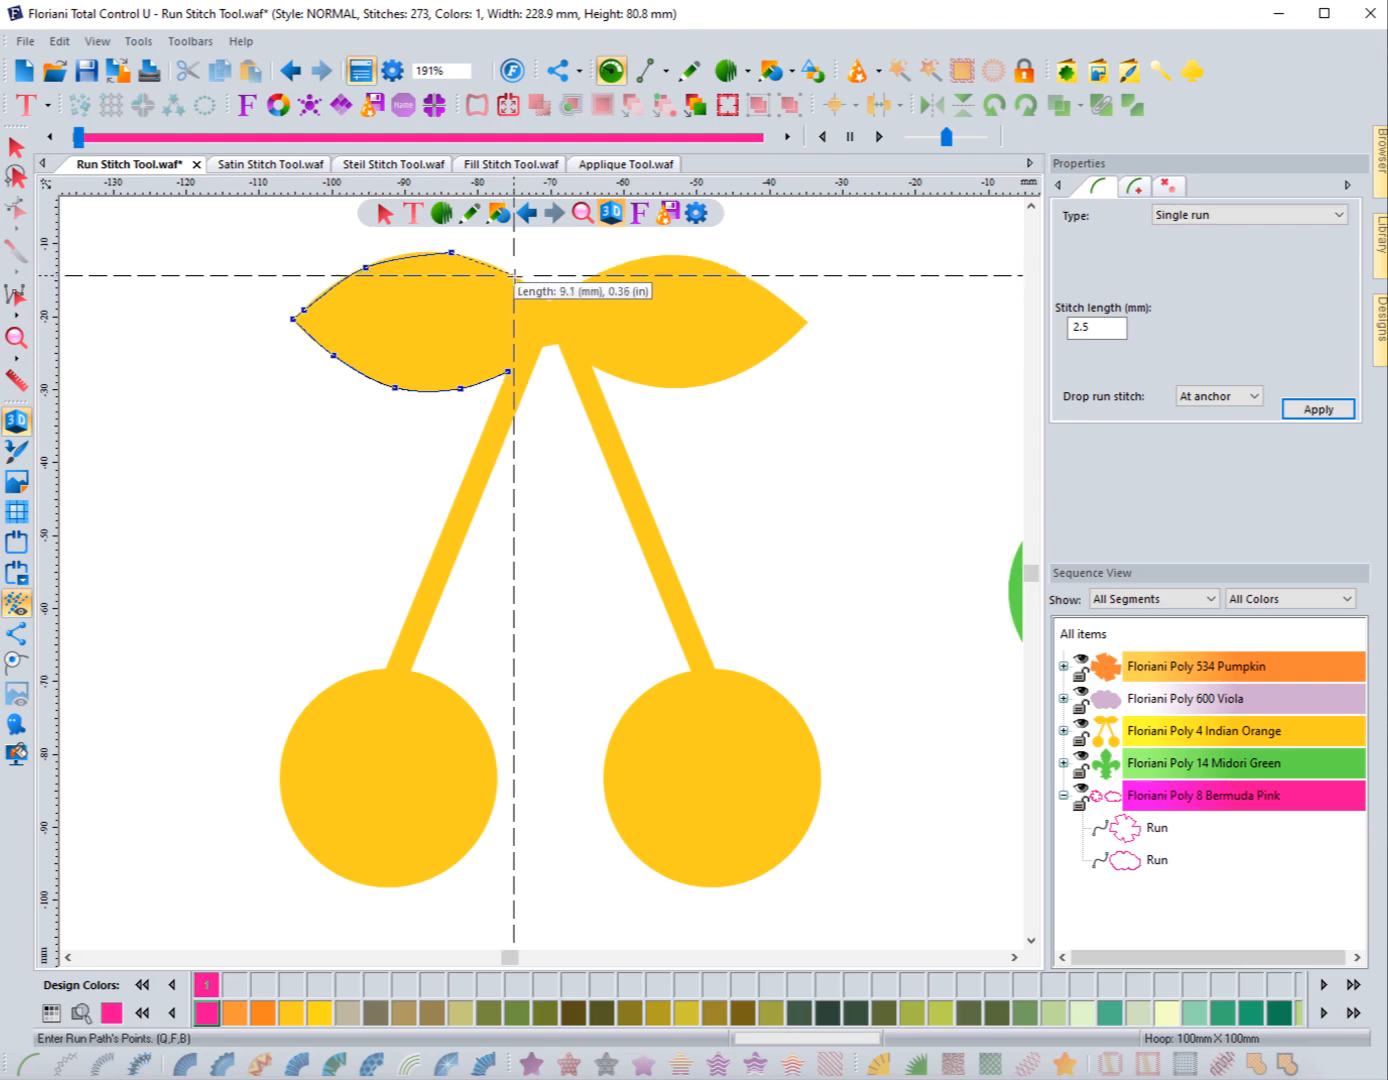
pyautogui.click(517, 274)
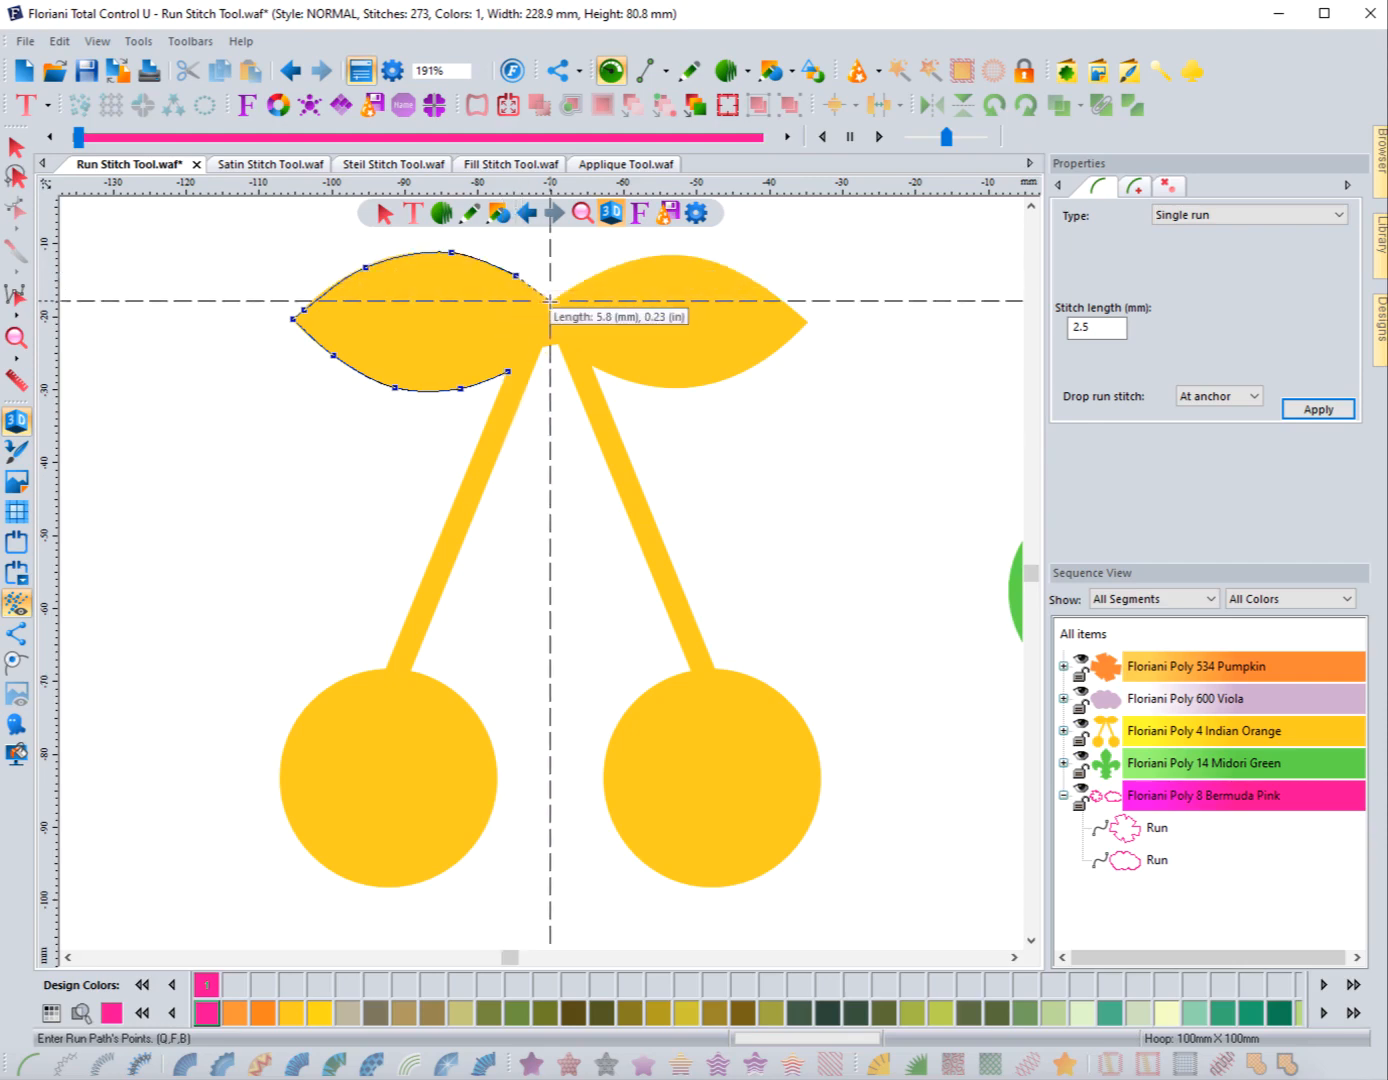
pyautogui.click(549, 300)
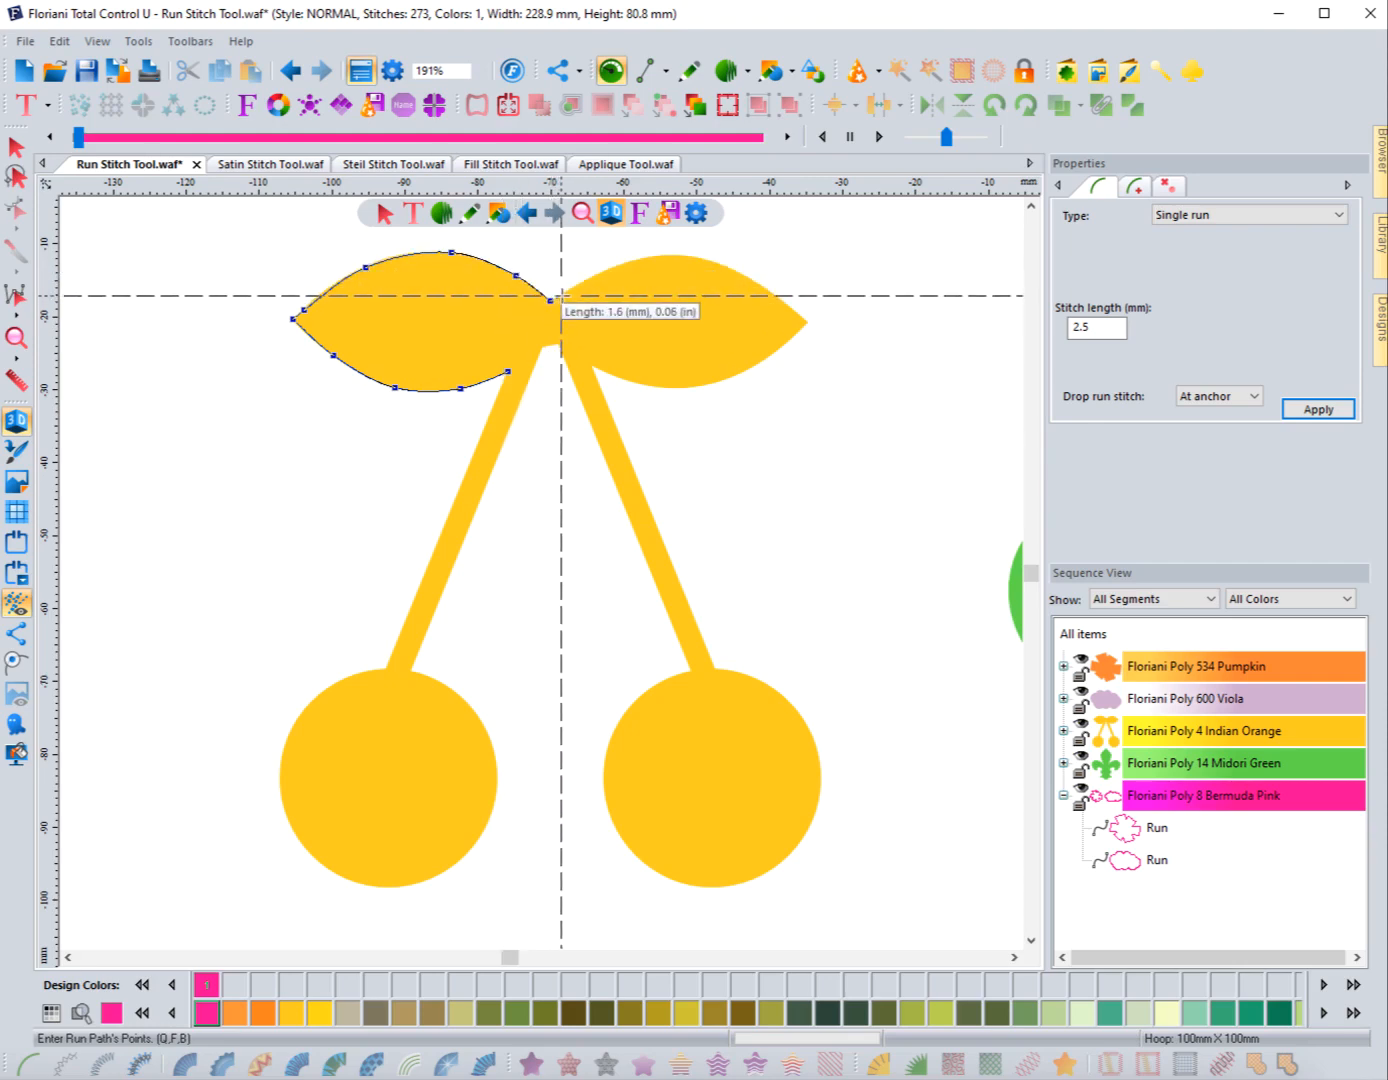
pyautogui.click(563, 294)
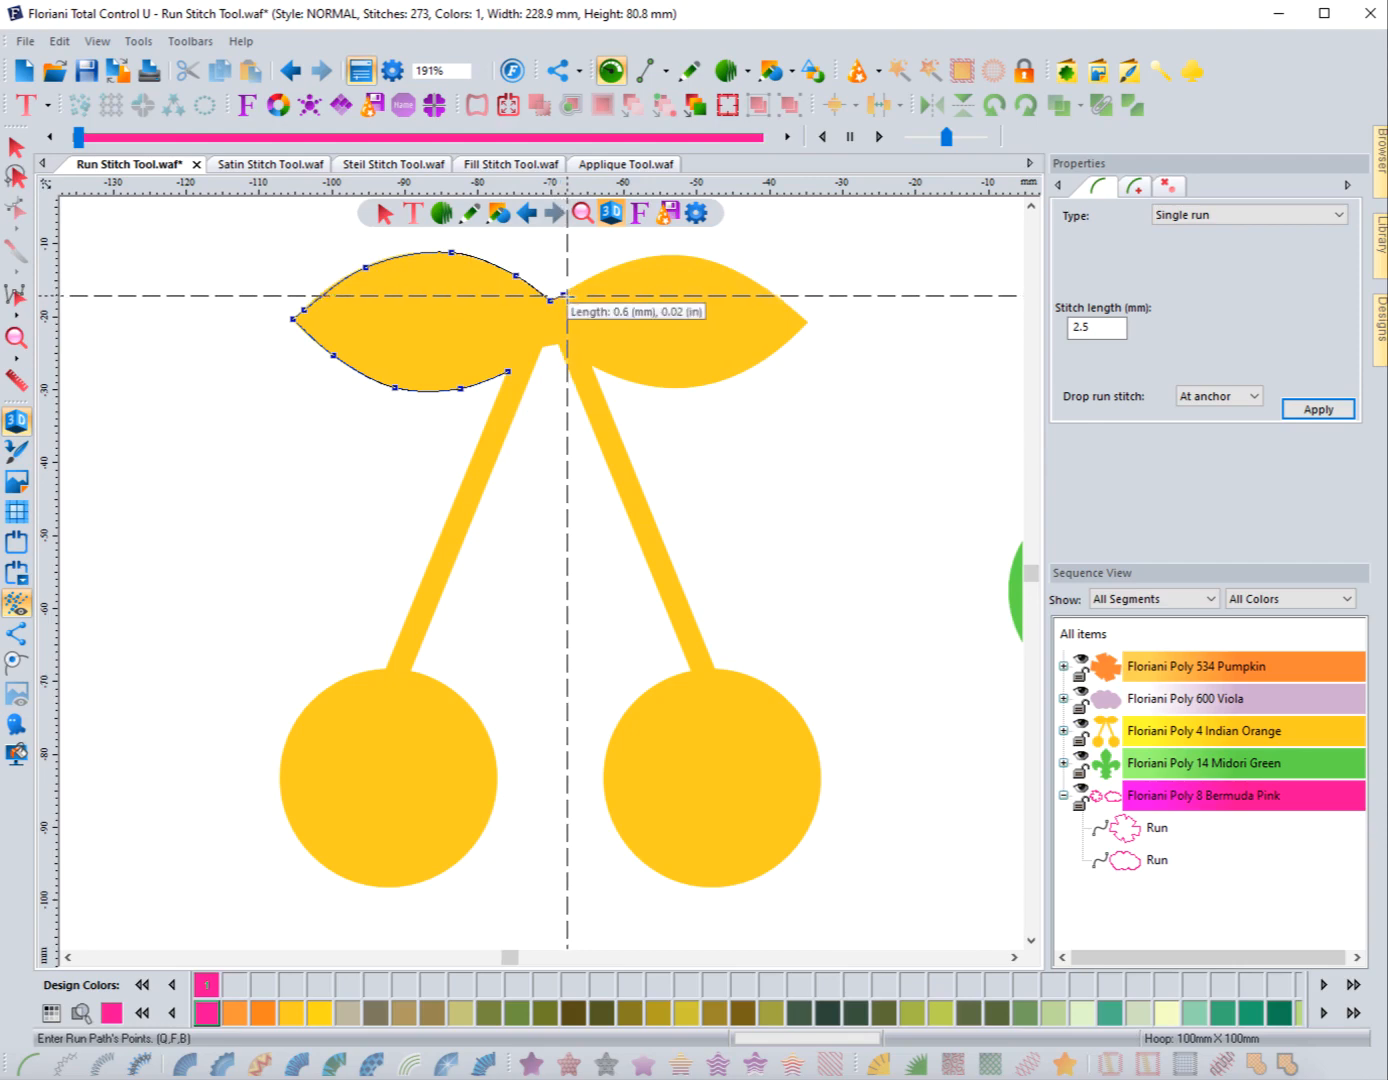
pyautogui.click(670, 255)
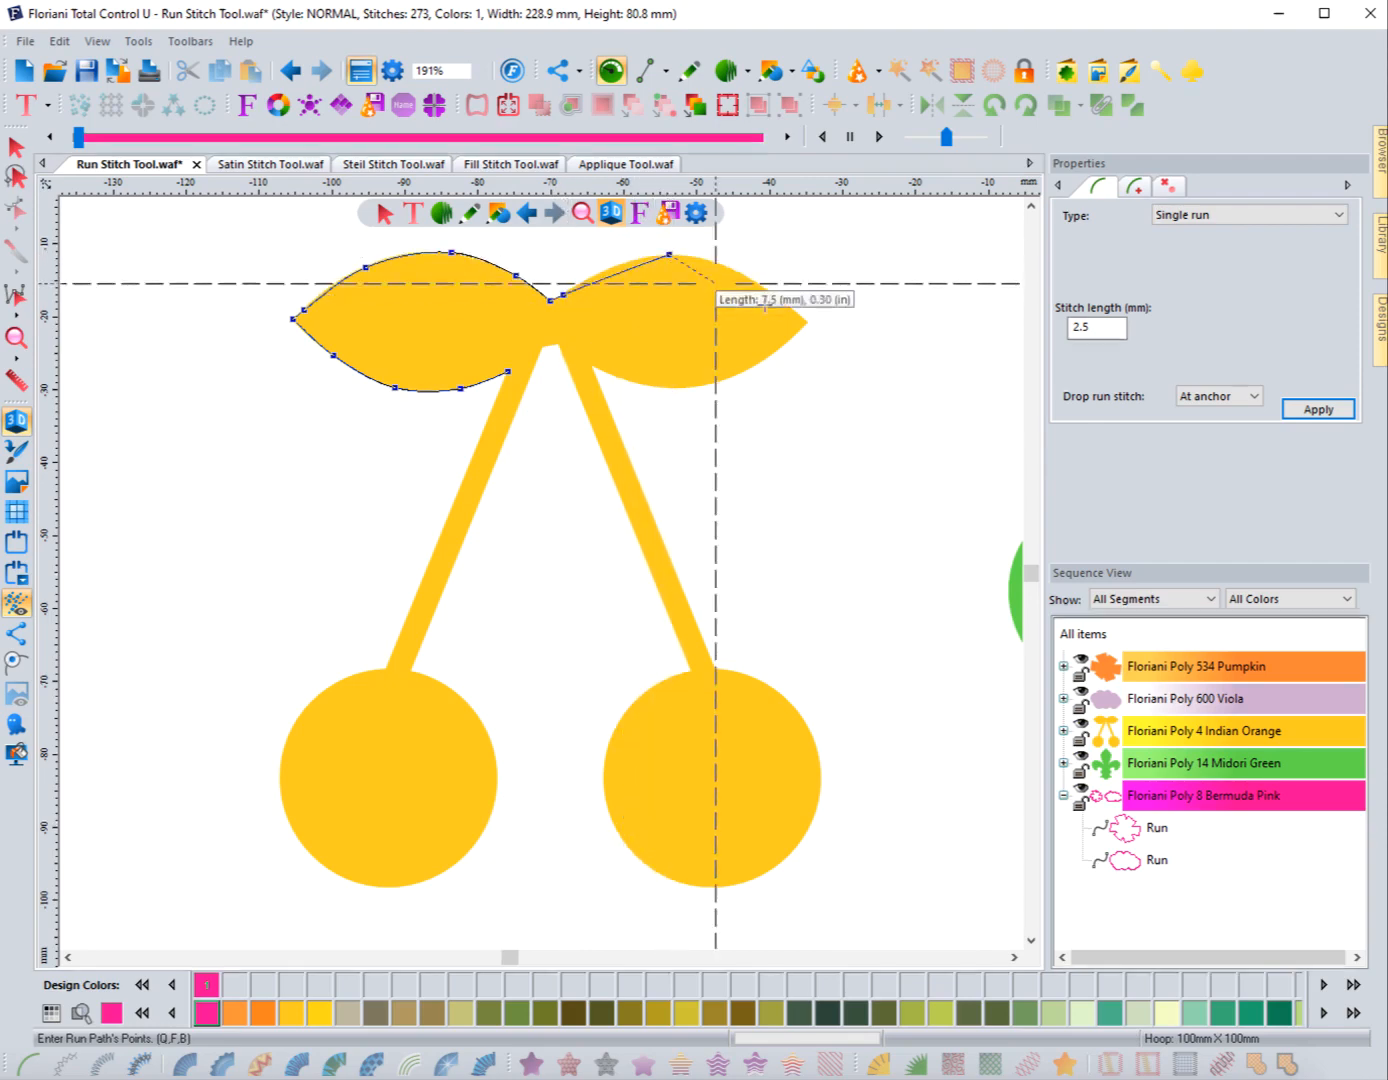
pyautogui.click(806, 320)
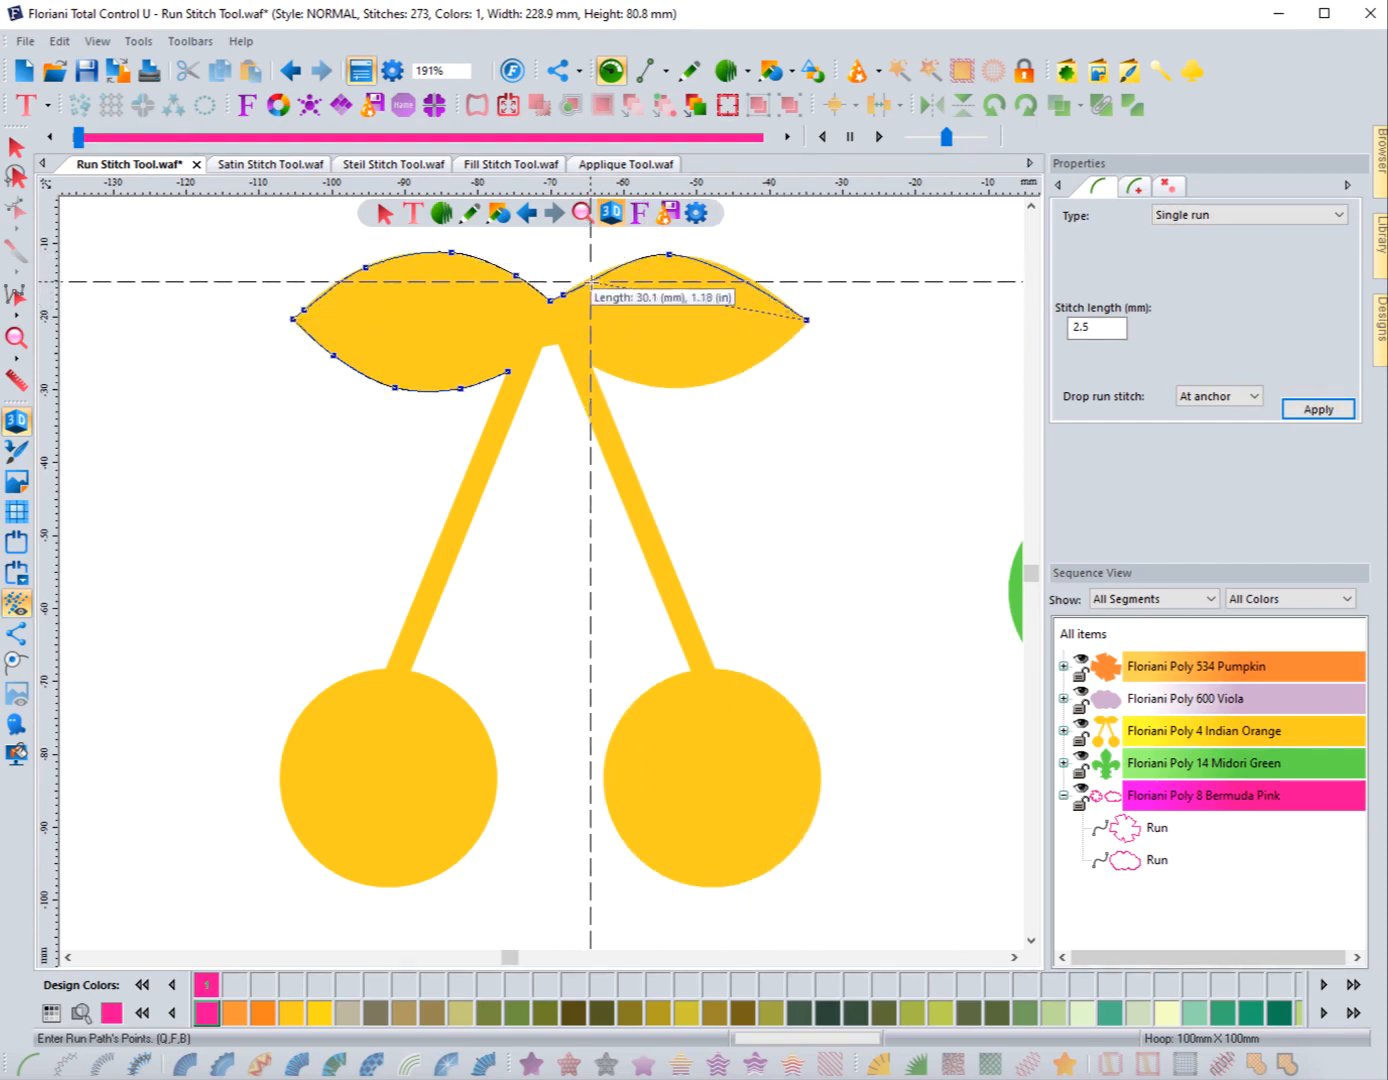
pyautogui.press('BackSpace')
pyautogui.press('BackSpace')
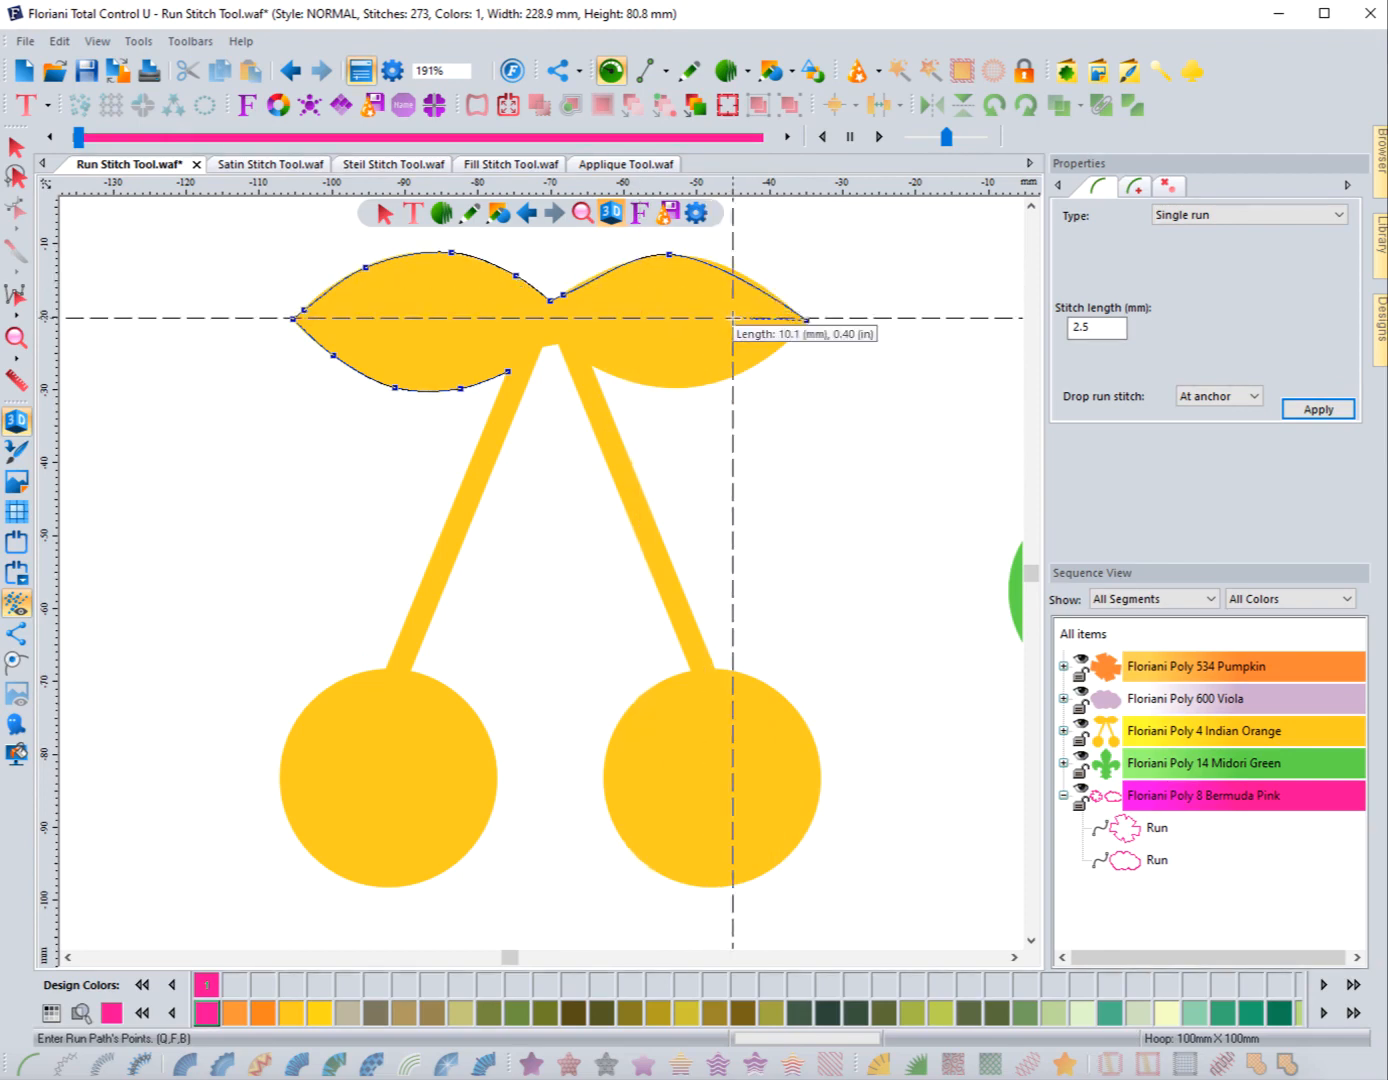
# Continue the run with curved points along the right leaf's upper edge to a point at the leaf's tip
pyautogui.click(616, 265)
pyautogui.click(699, 257)
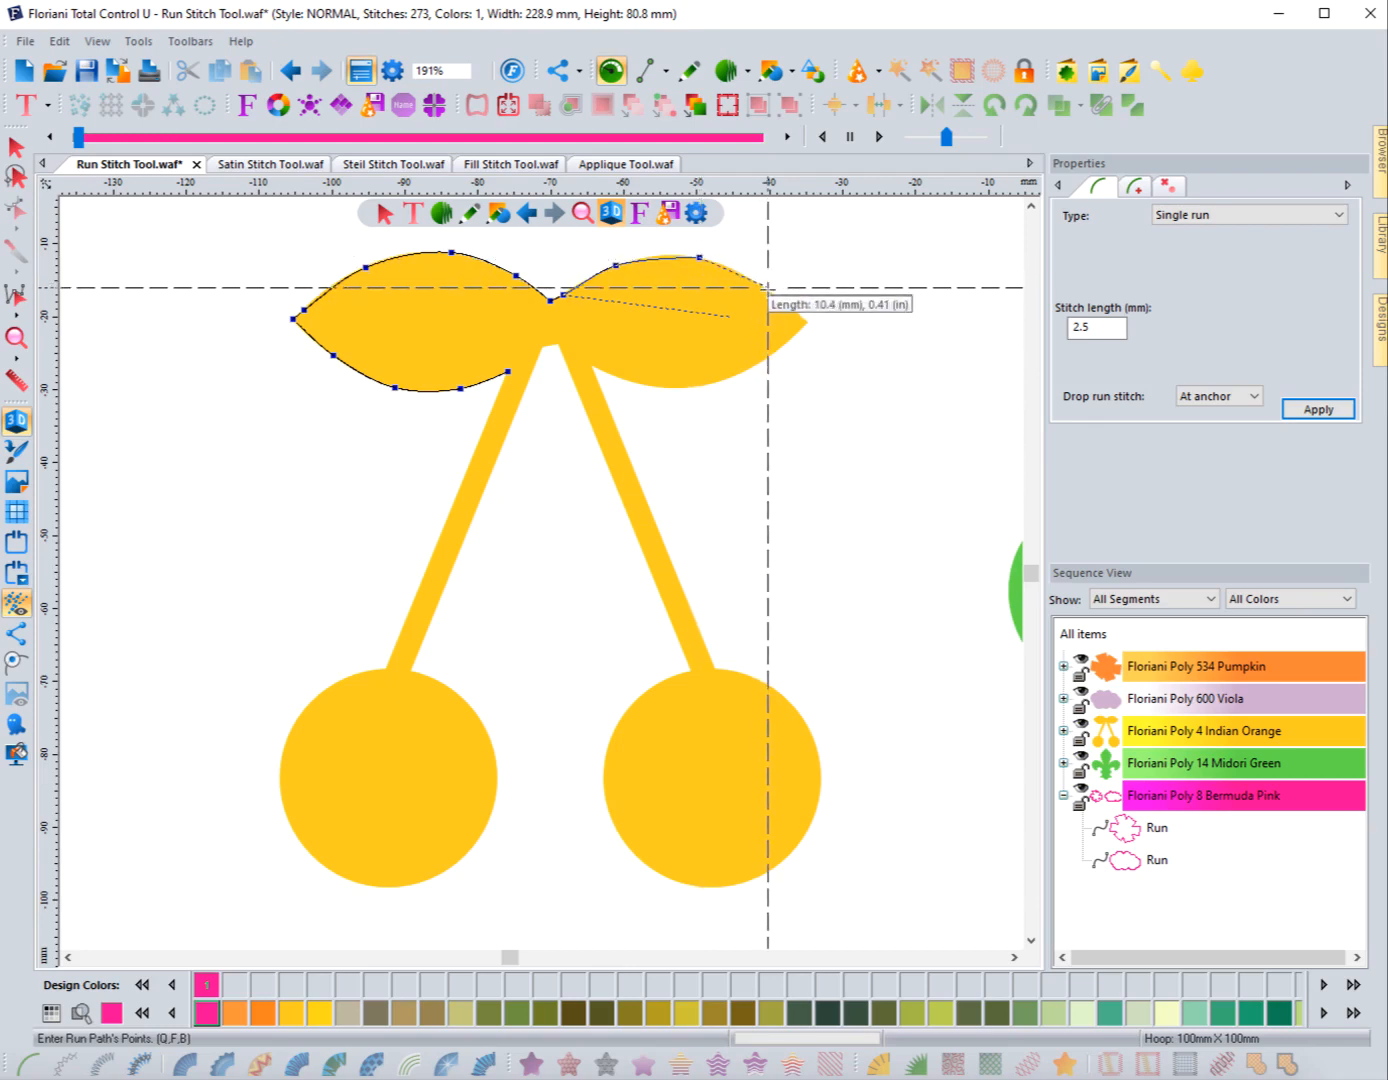
pyautogui.click(769, 290)
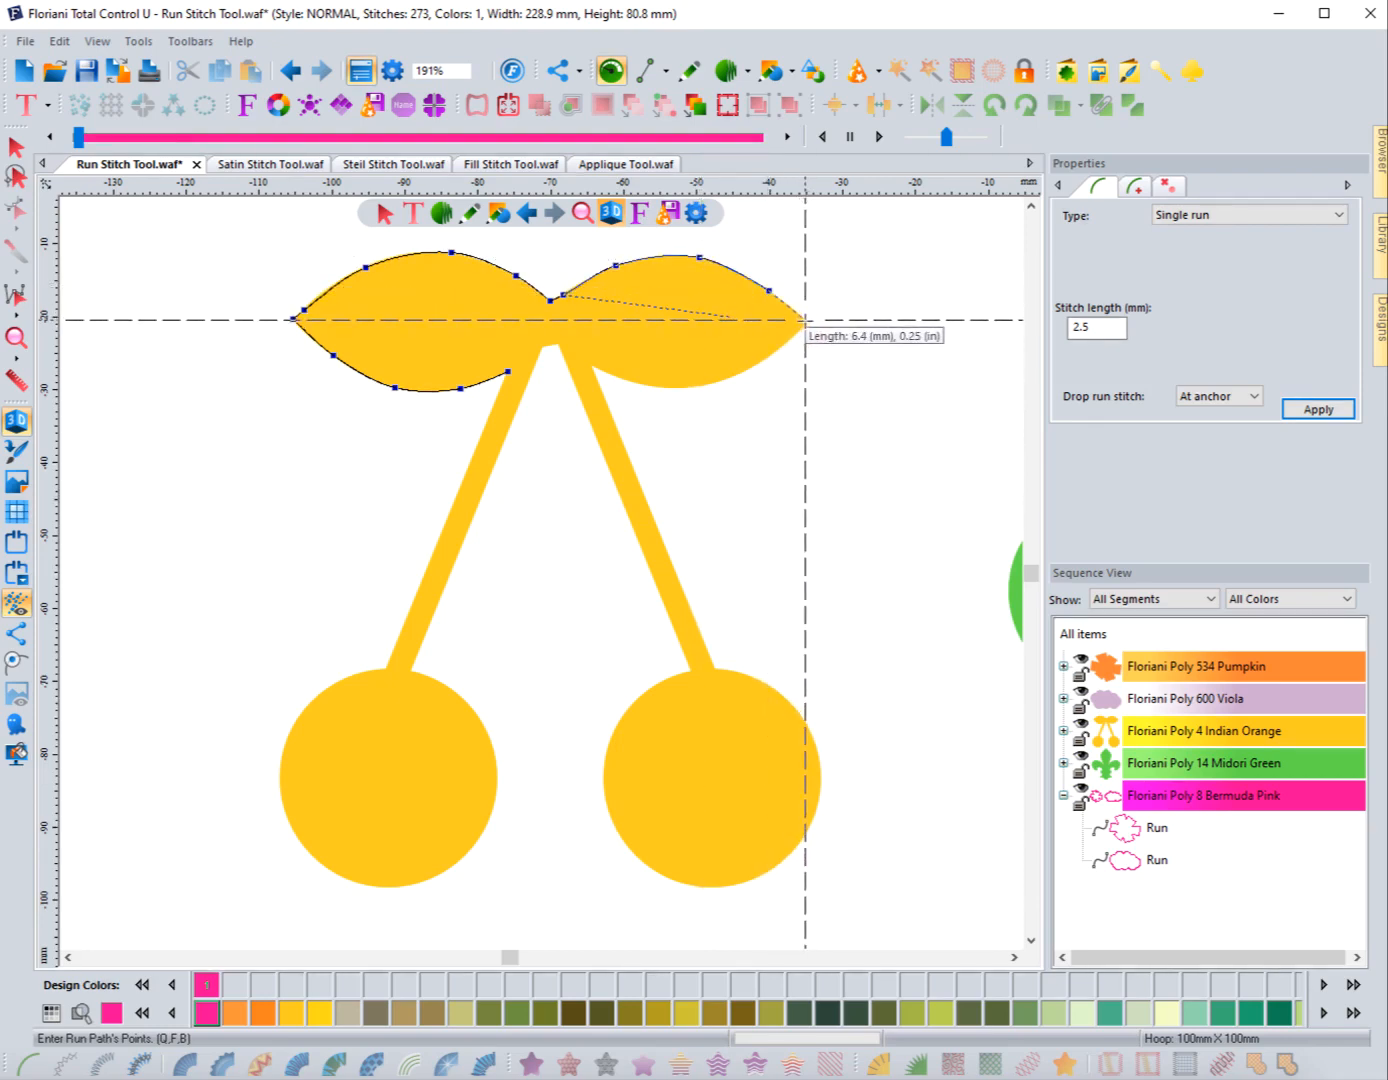
pyautogui.click(806, 321)
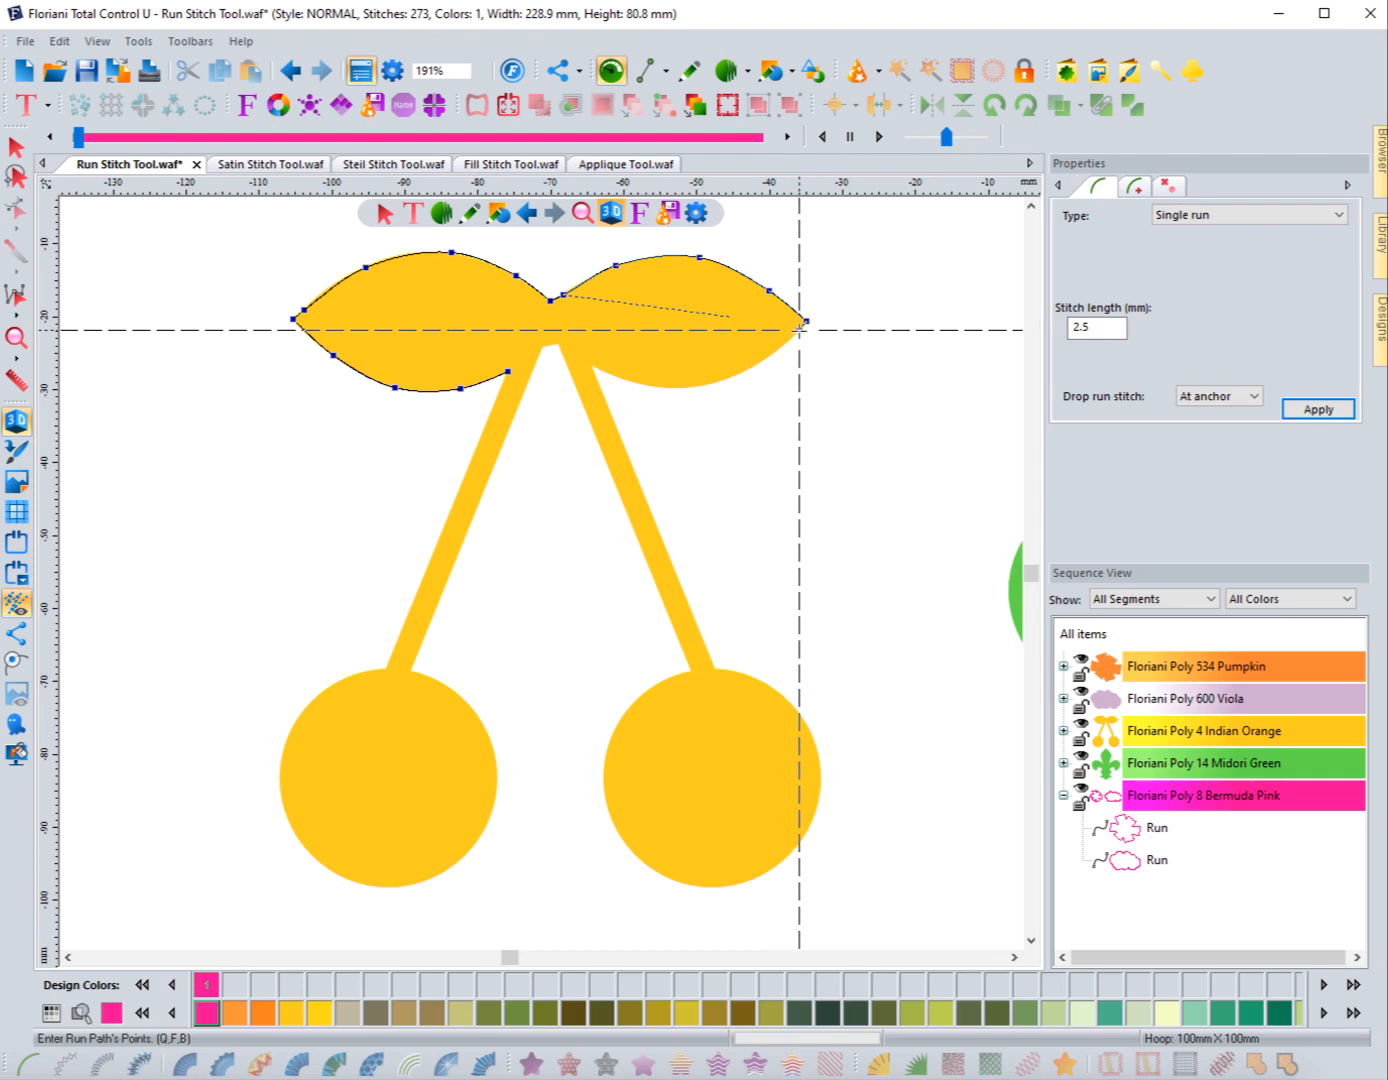
# Place curved points along the right leaf's lower edge, ending with a point where the leaf meets the right stem
pyautogui.click(799, 329)
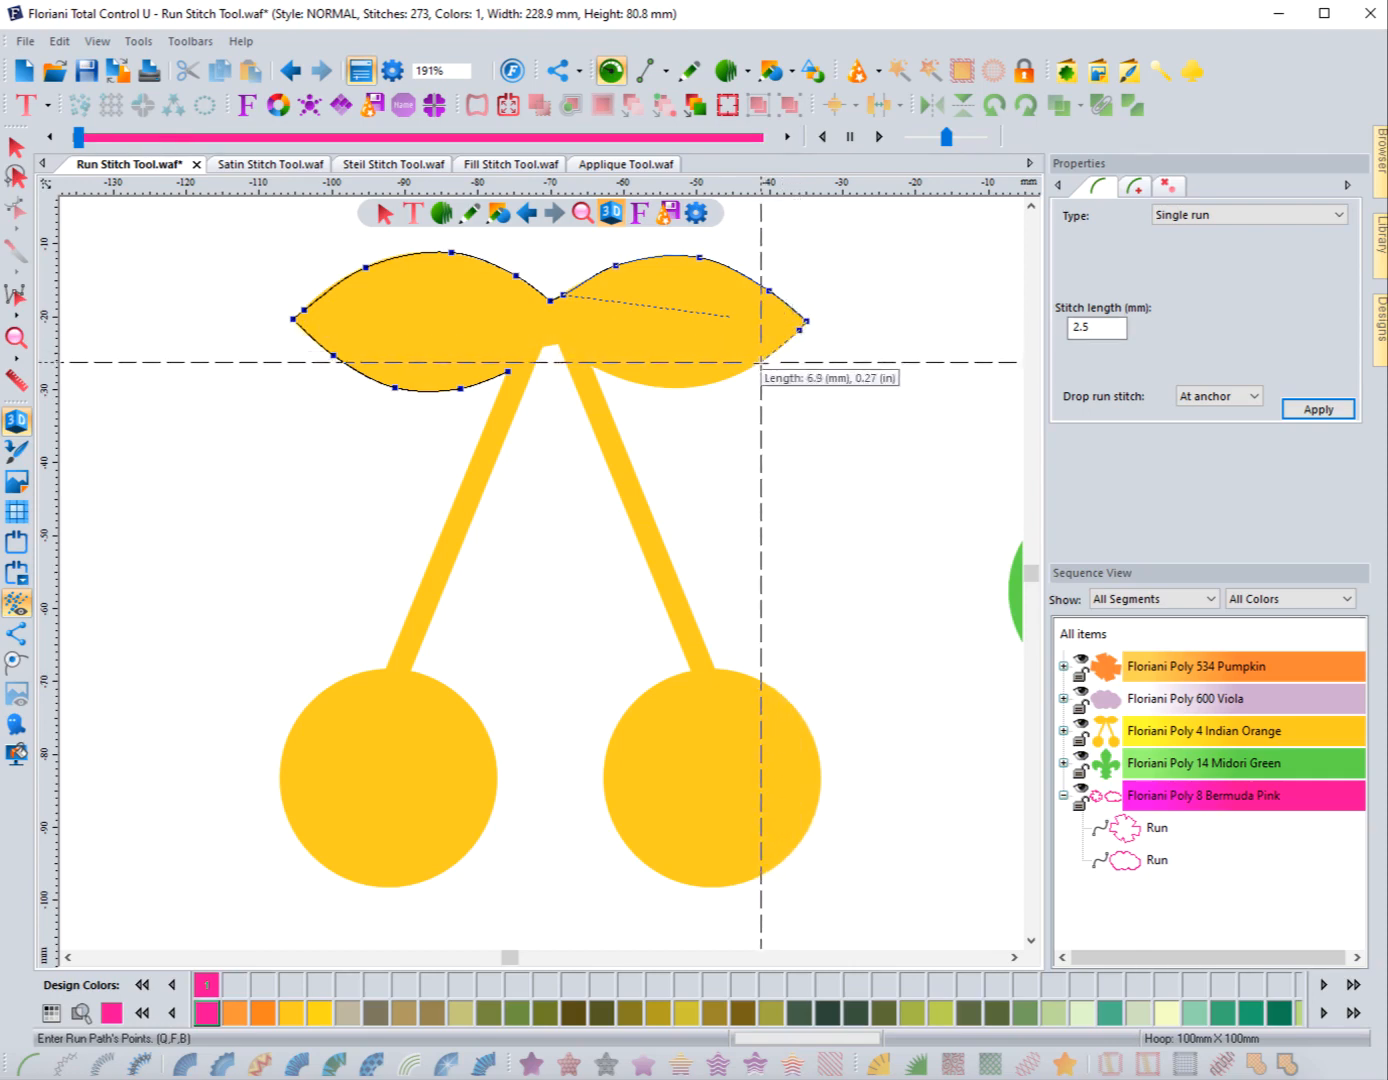
pyautogui.click(762, 362)
pyautogui.click(701, 386)
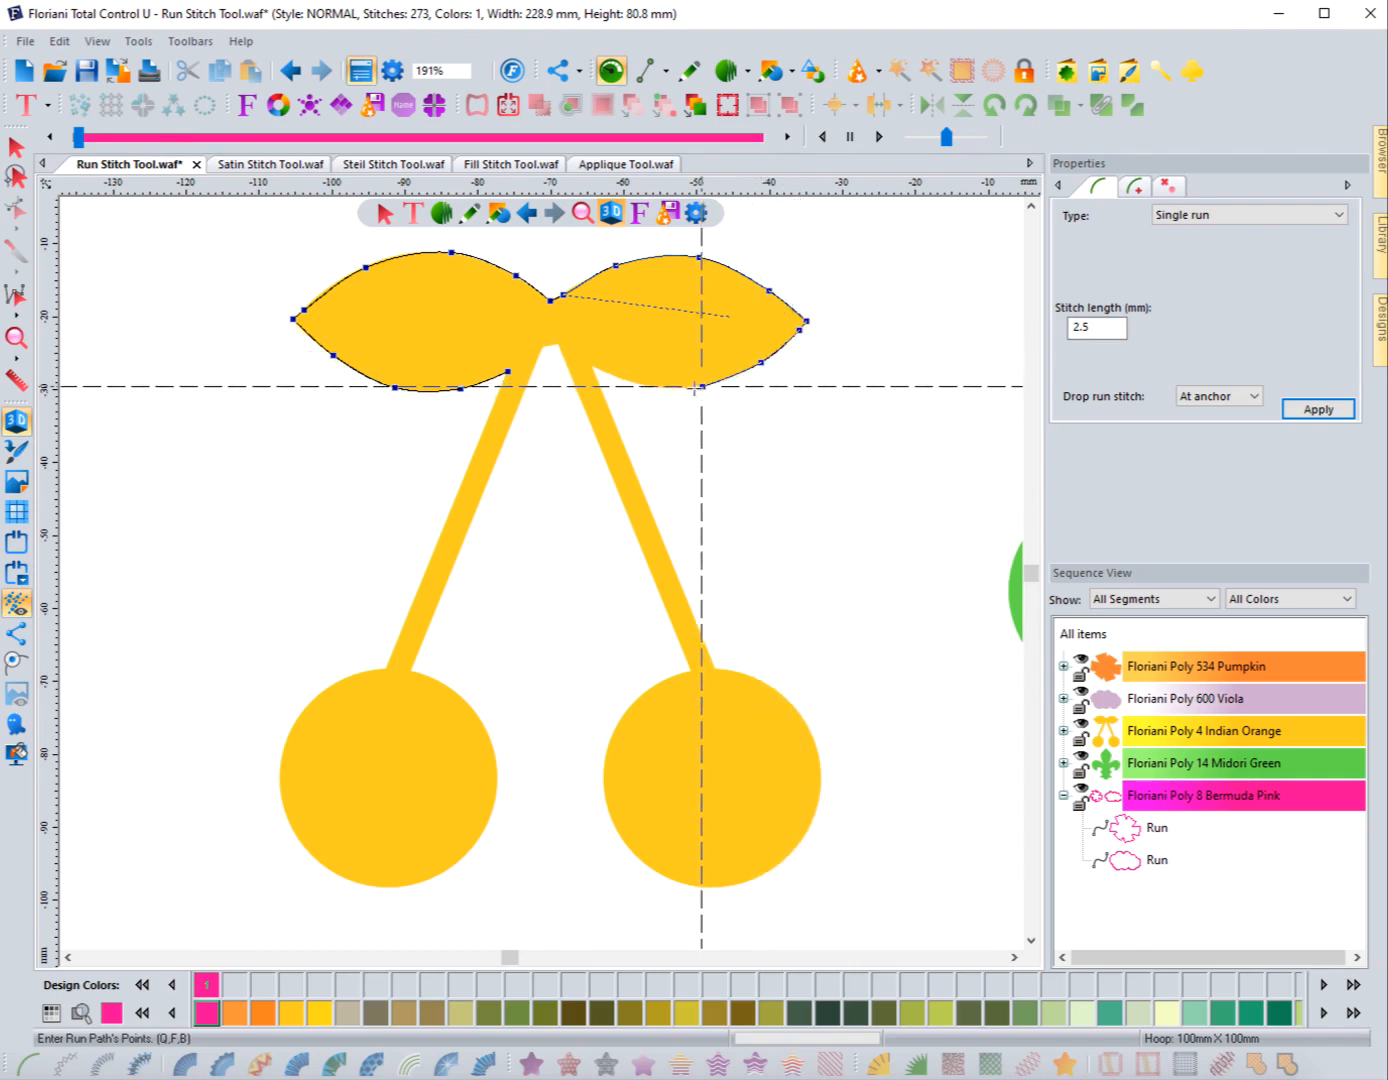
pyautogui.click(644, 385)
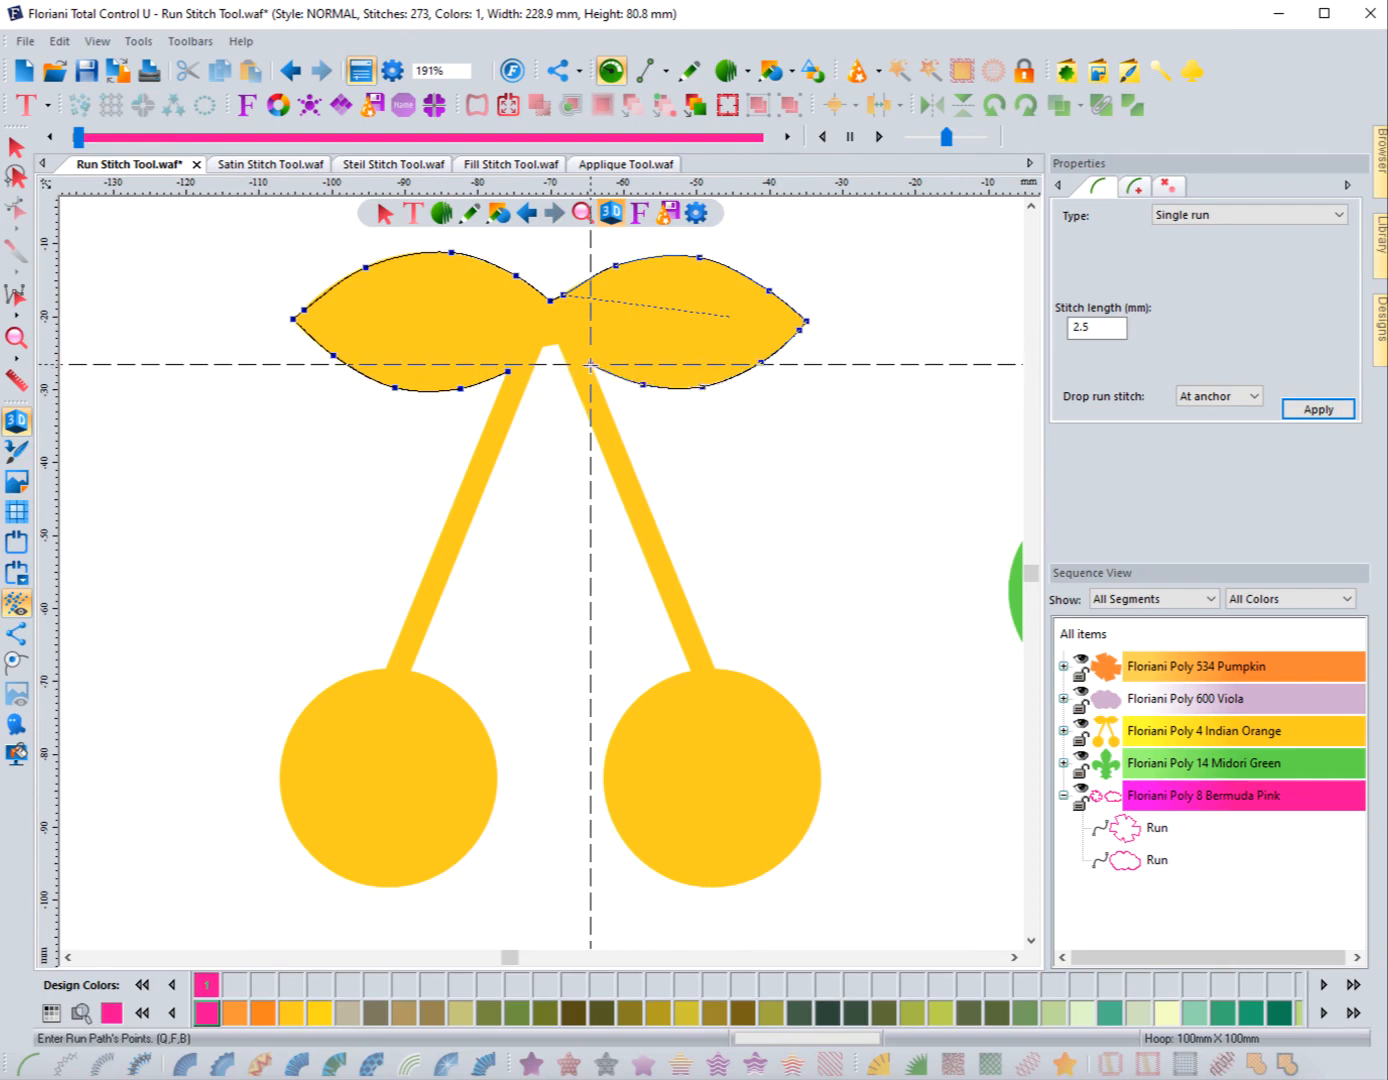
pyautogui.click(590, 365)
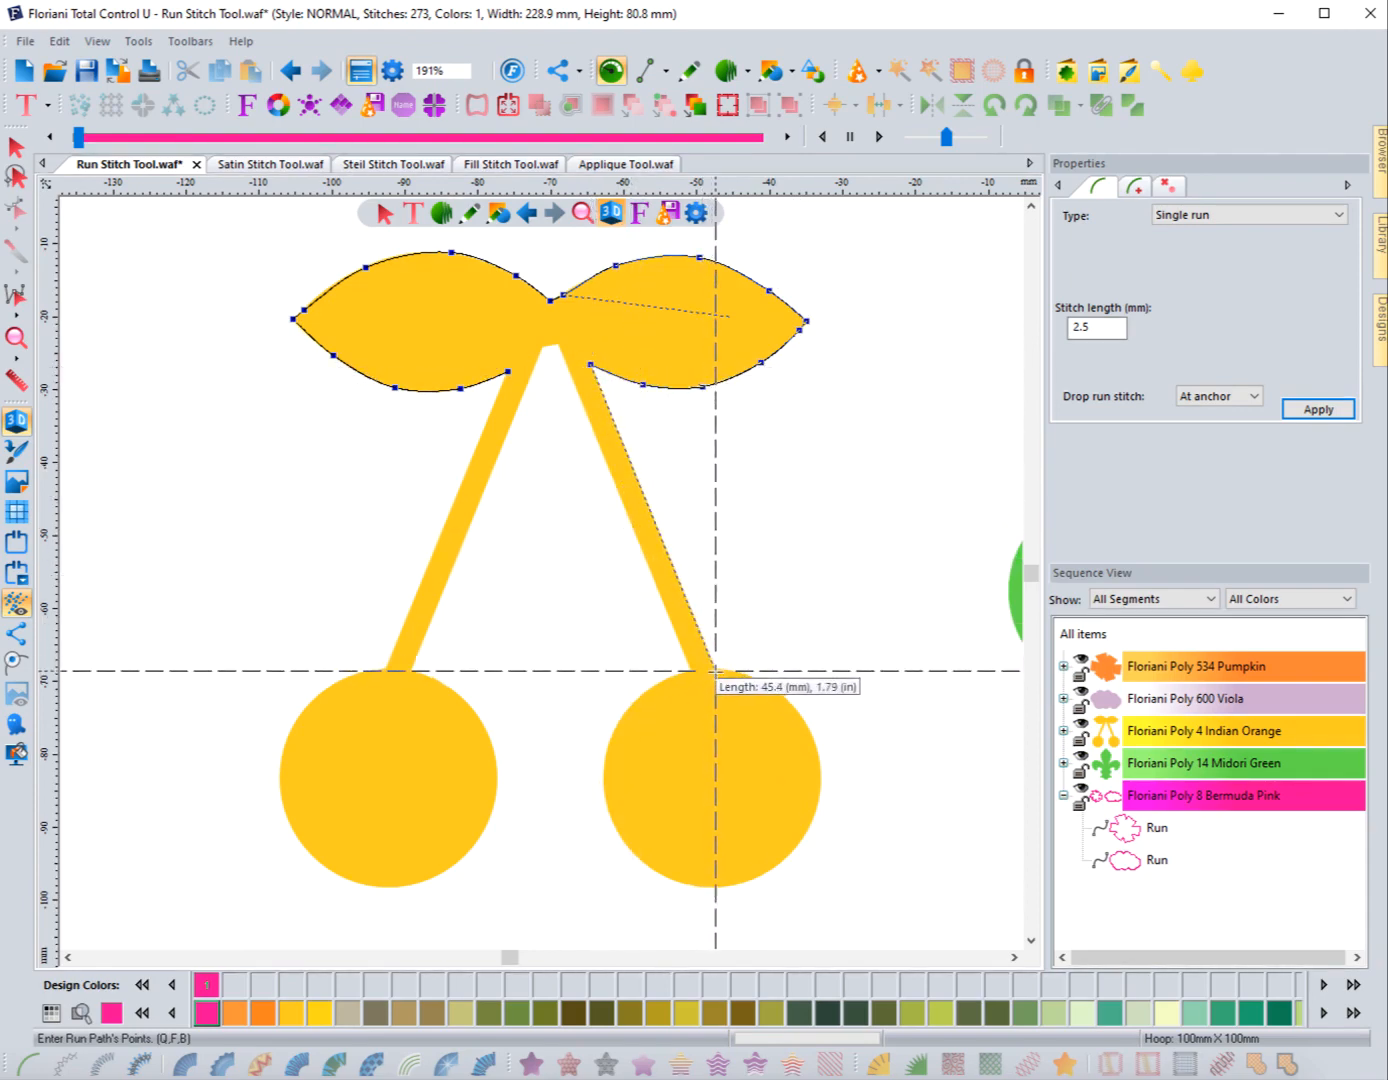
pyautogui.click(714, 668)
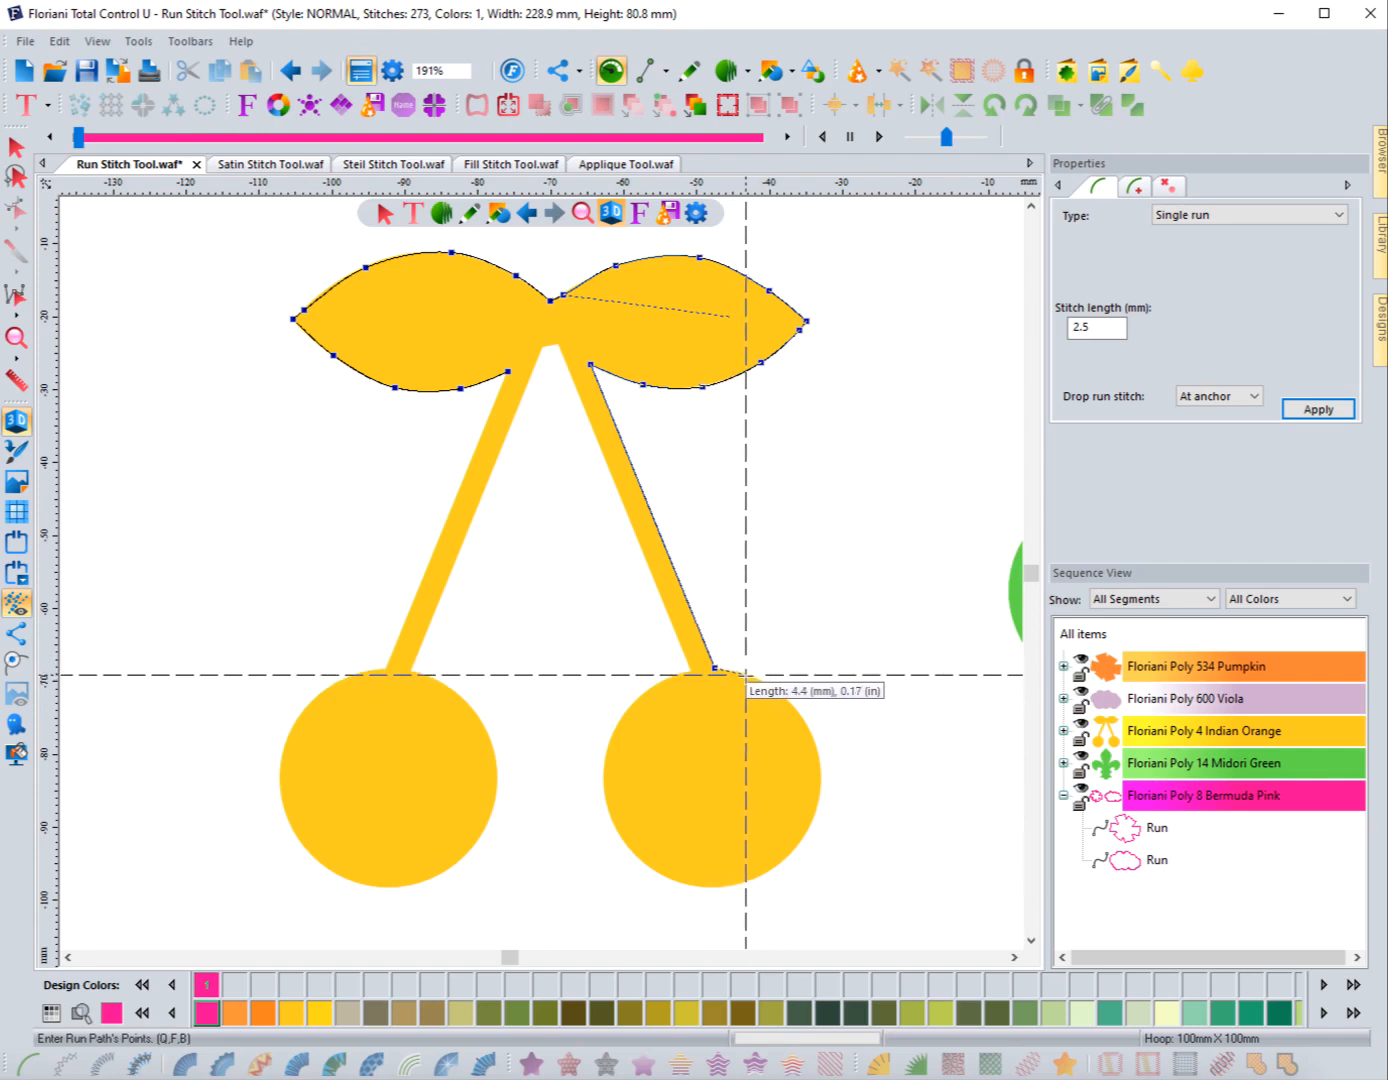
pyautogui.click(745, 675)
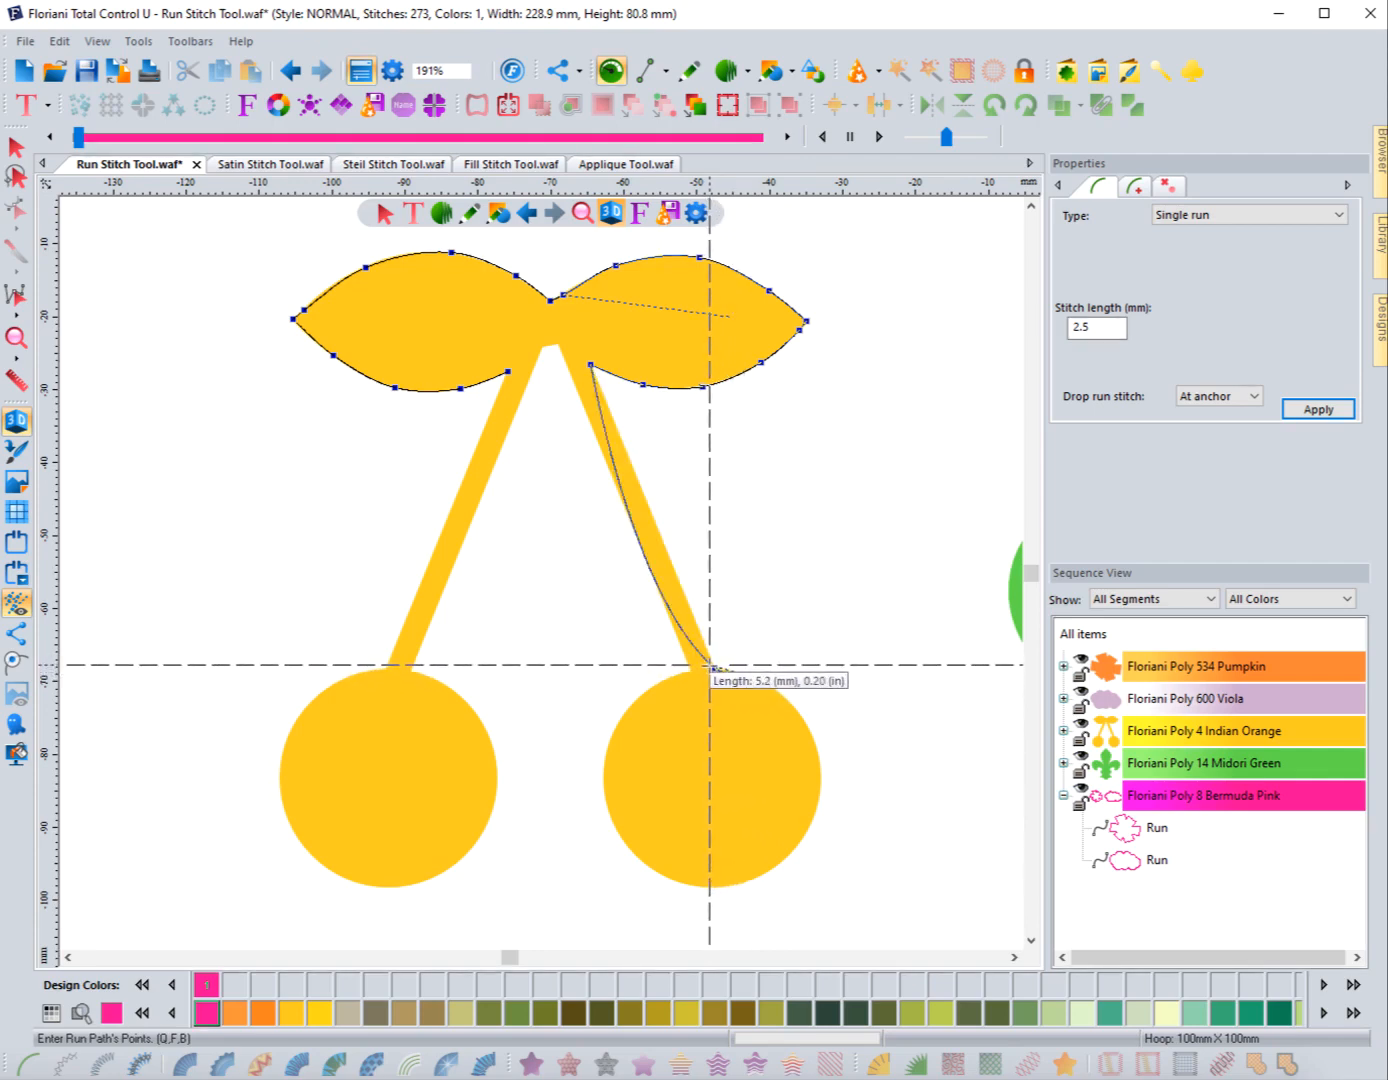
pyautogui.click(714, 666)
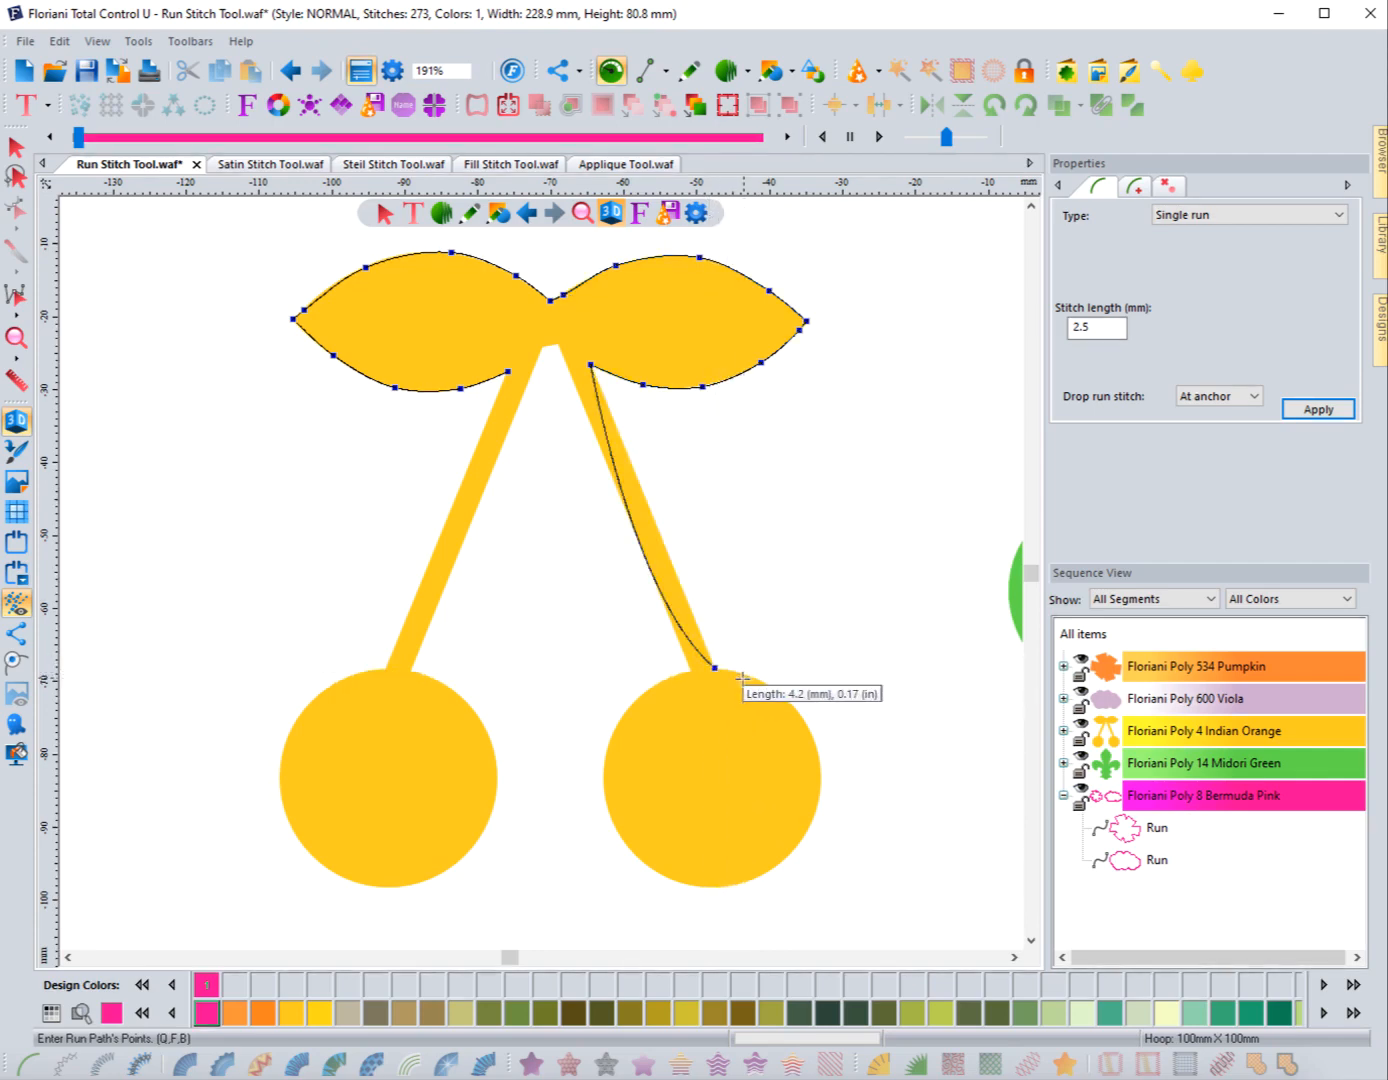
pyautogui.click(289, 74)
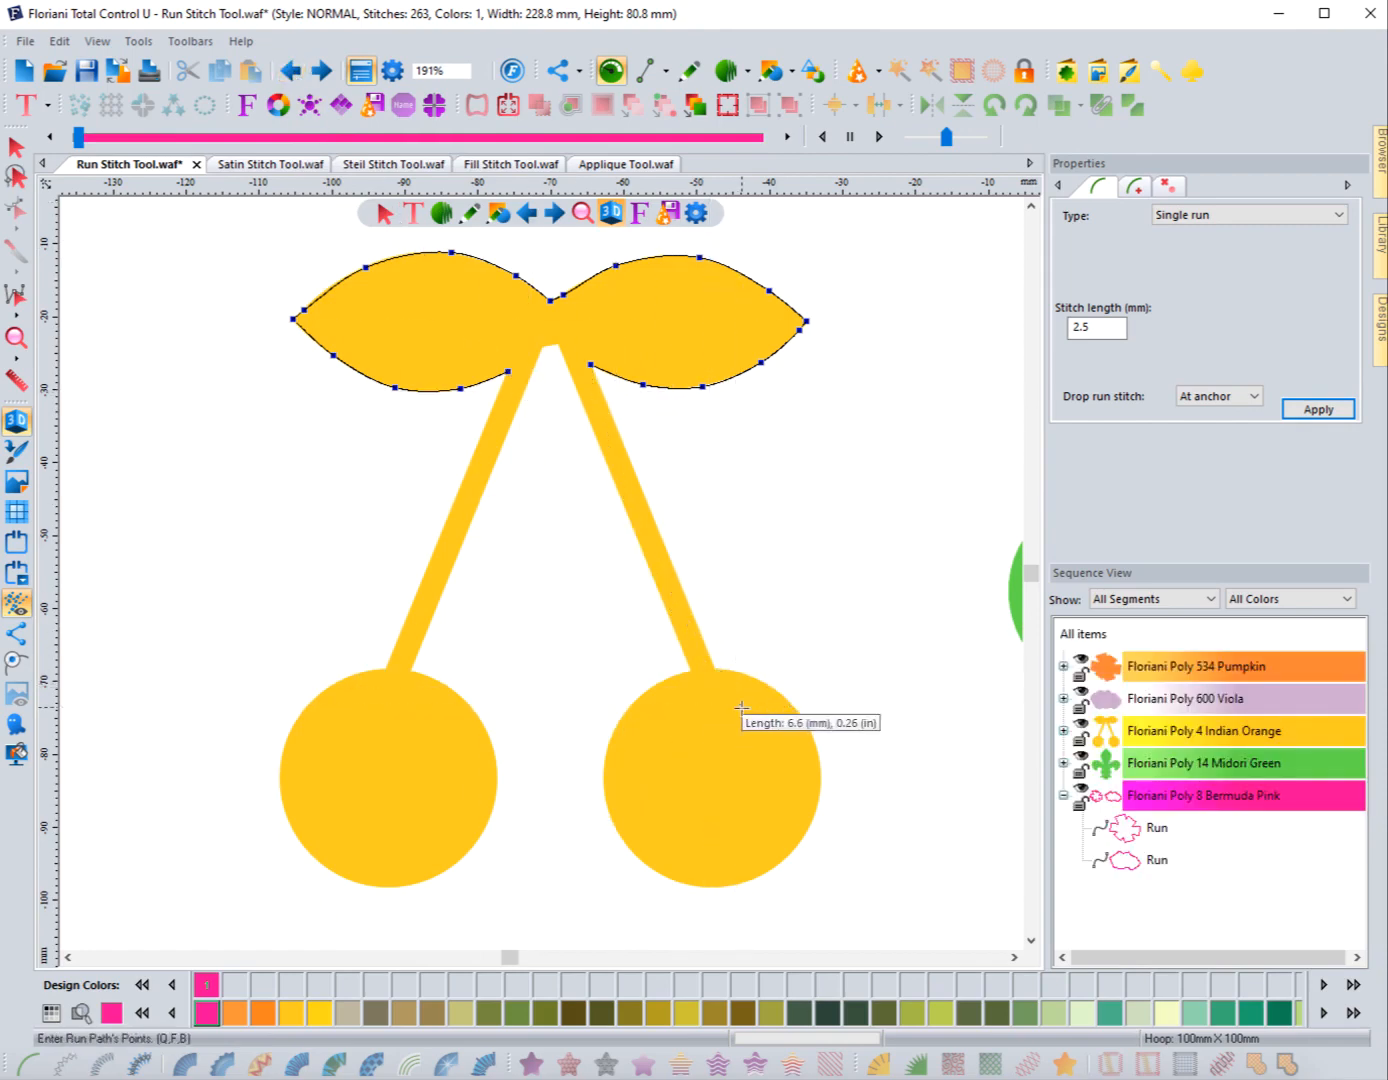
# Run a straight segment down the right stem's outer edge and add curved points around the right cherry's right side to its bottom
pyautogui.click(715, 668)
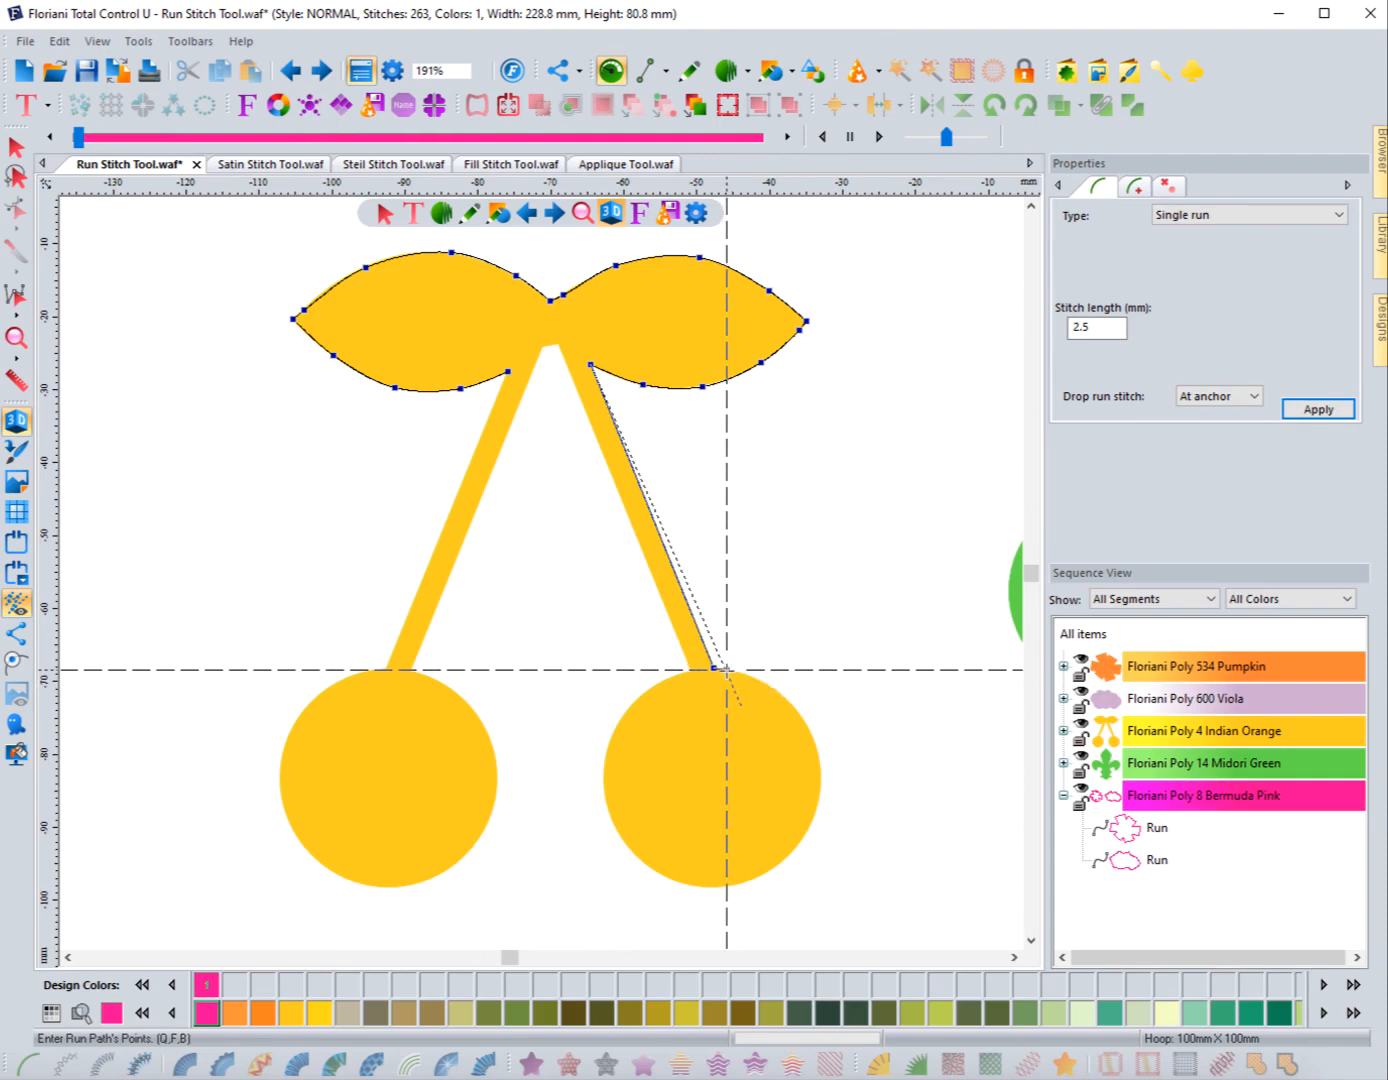
pyautogui.click(726, 668)
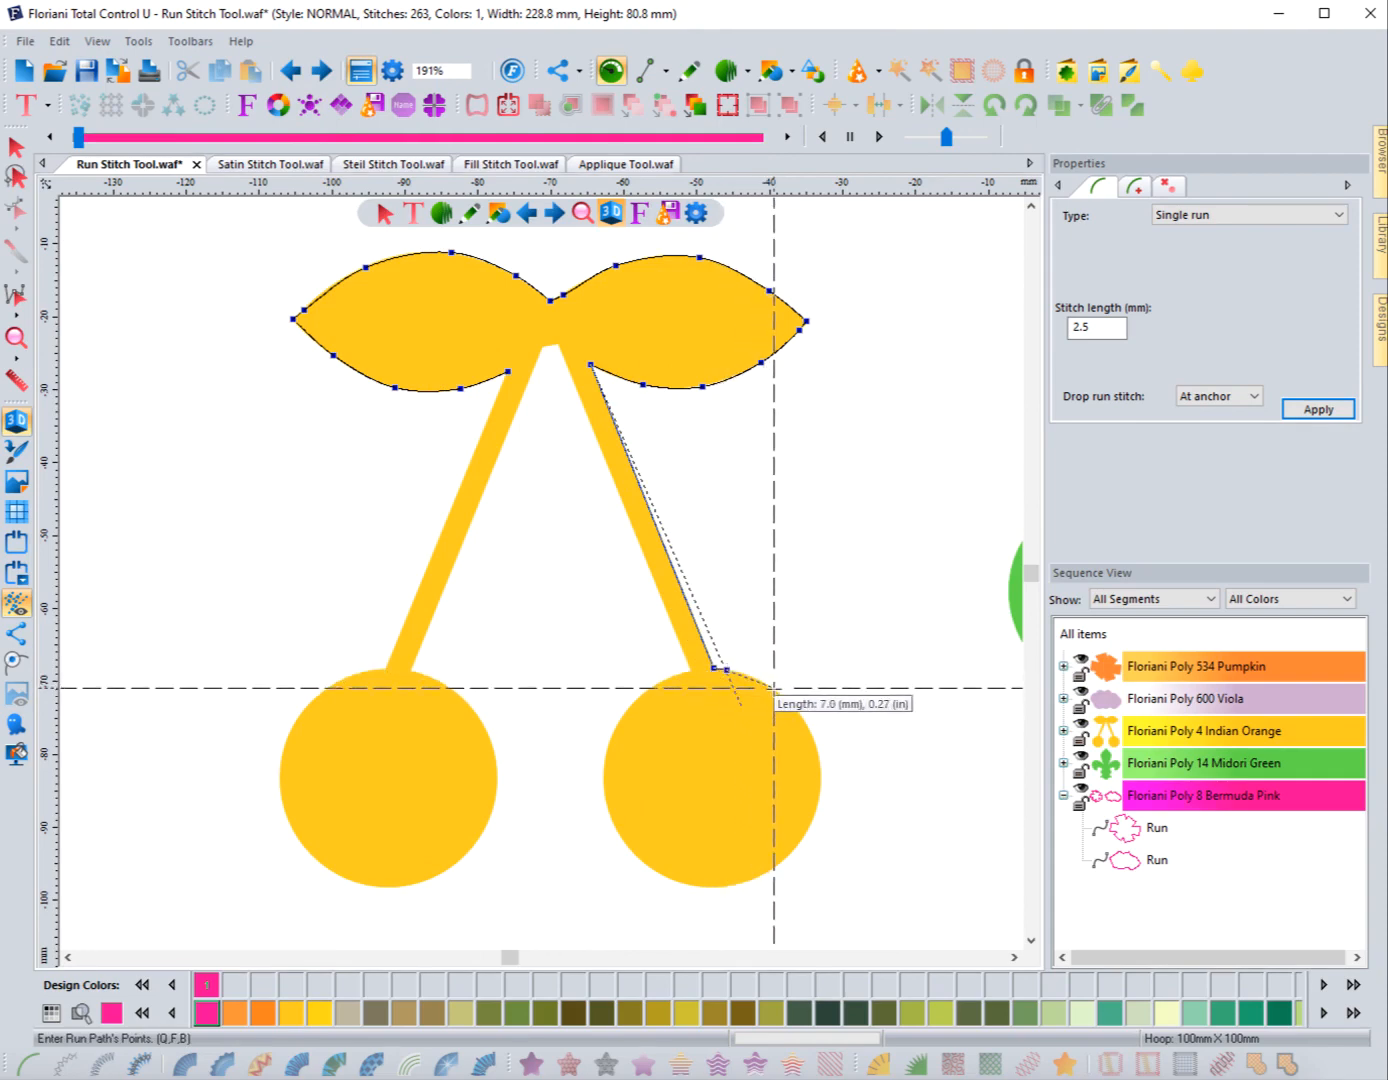
pyautogui.click(774, 687)
pyautogui.click(821, 764)
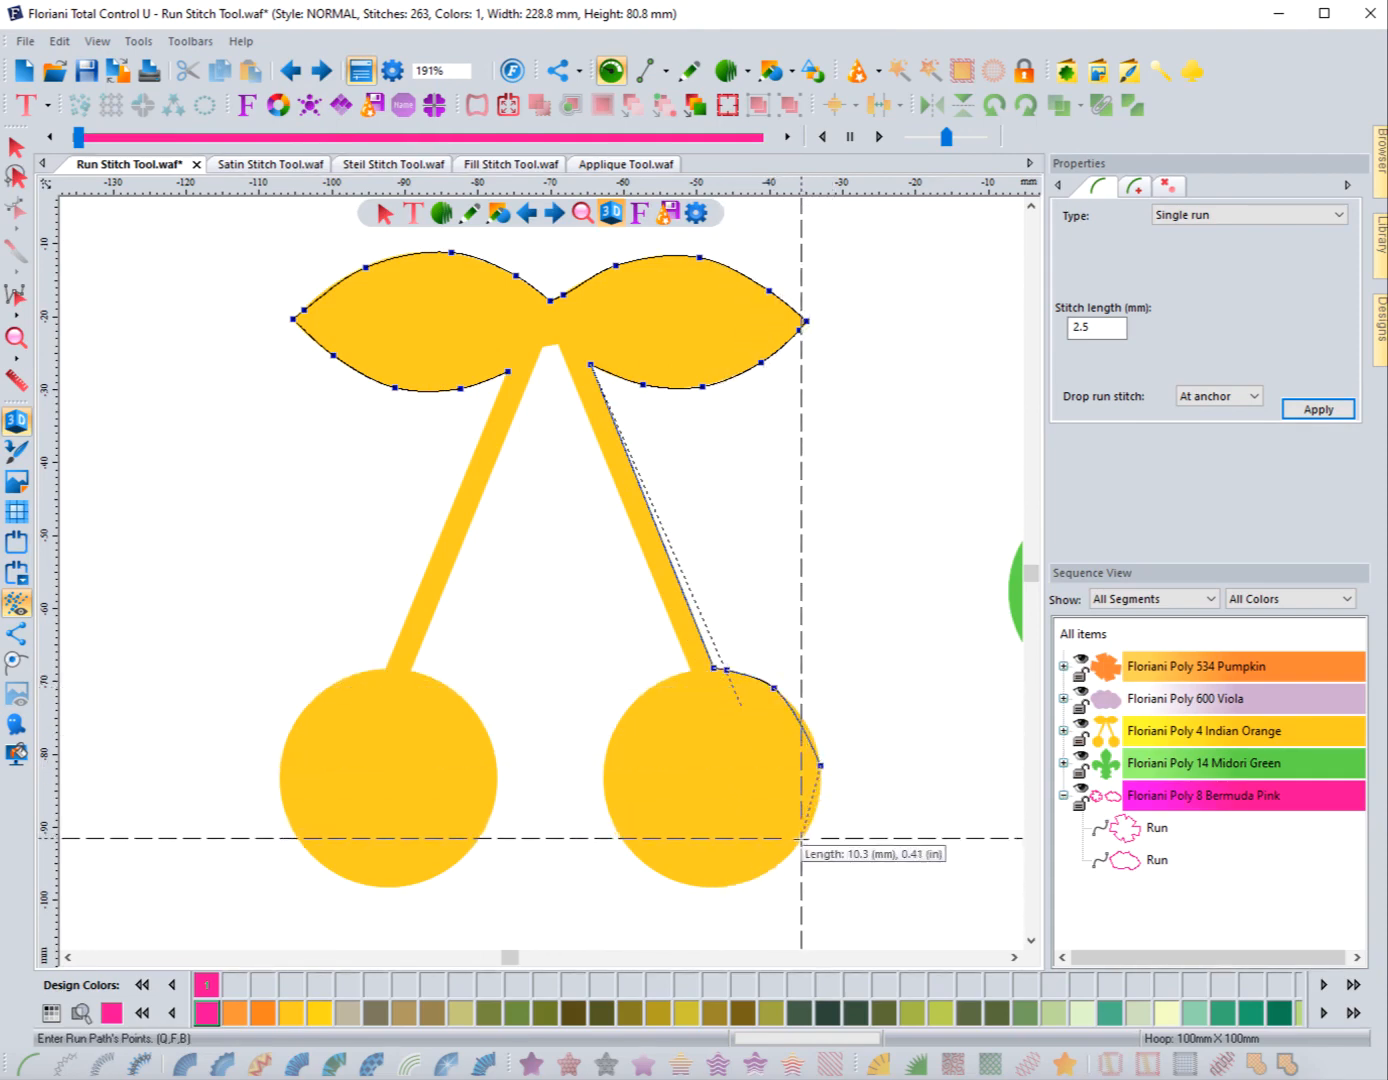
pyautogui.click(800, 842)
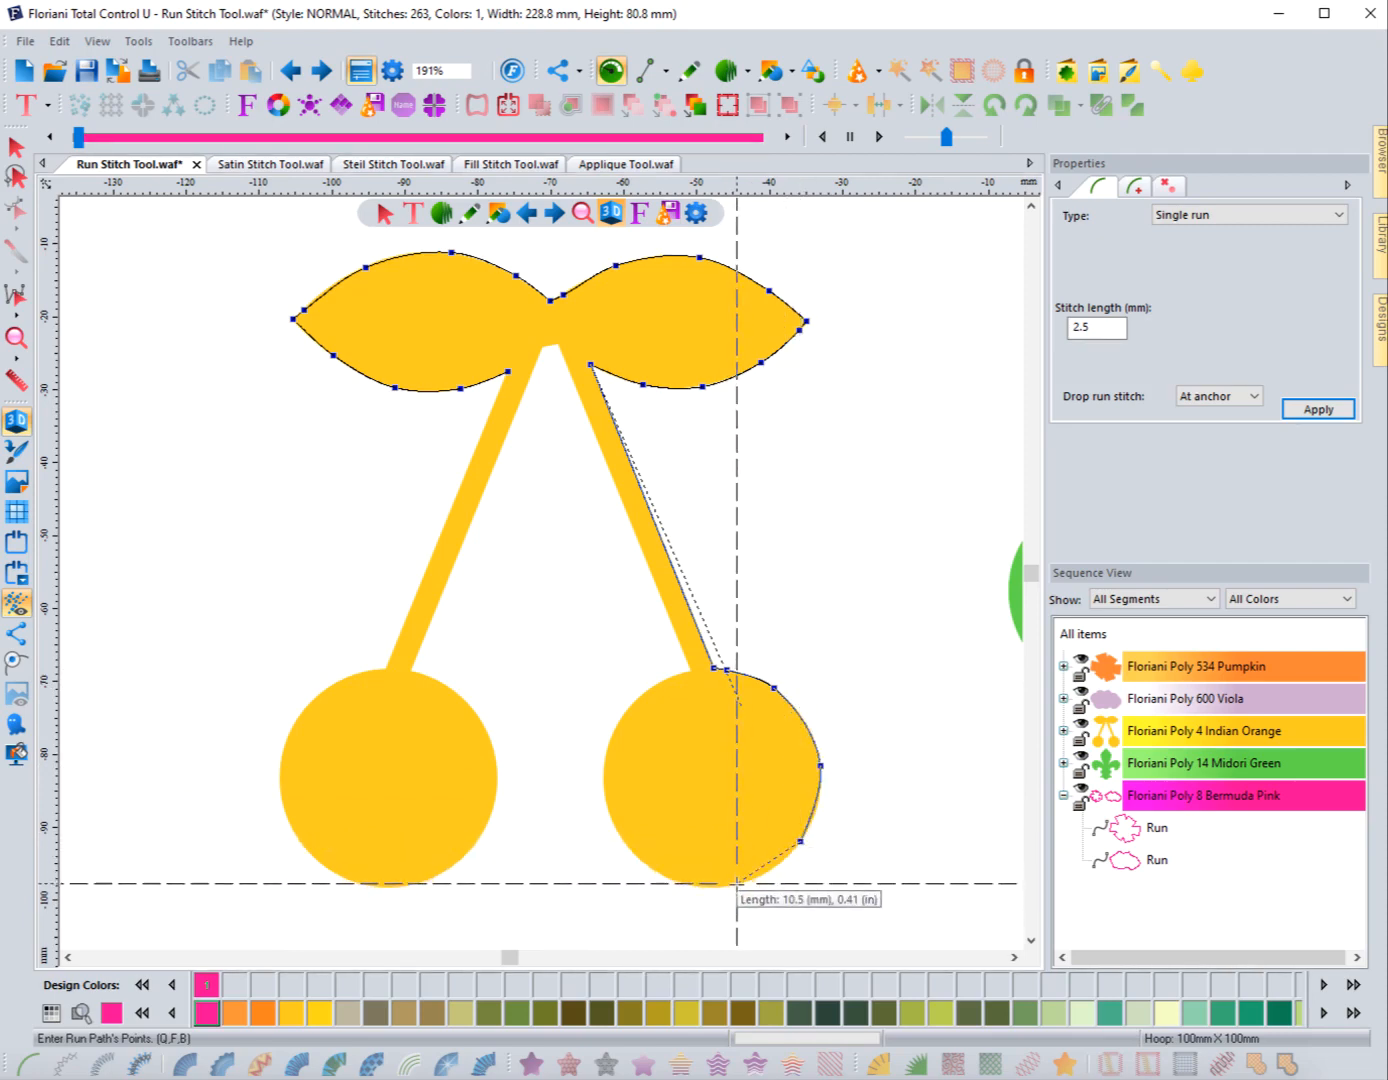
pyautogui.click(738, 883)
# Continue curved points up the right cherry's left side to a point where it meets the right stem's inner edge
pyautogui.click(655, 871)
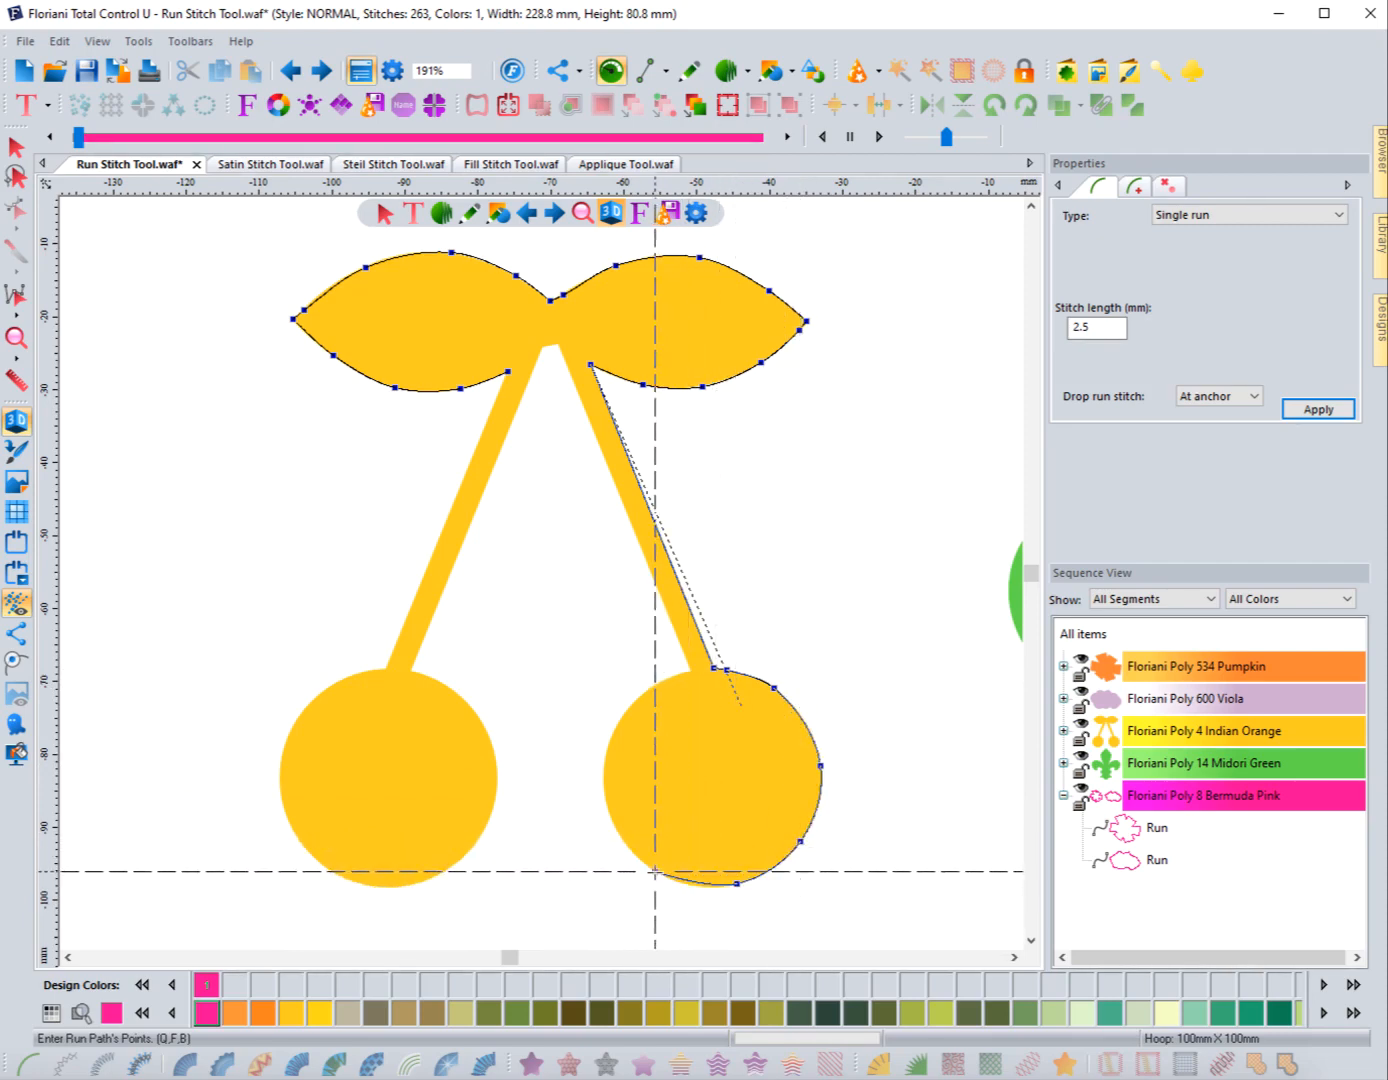
pyautogui.click(604, 801)
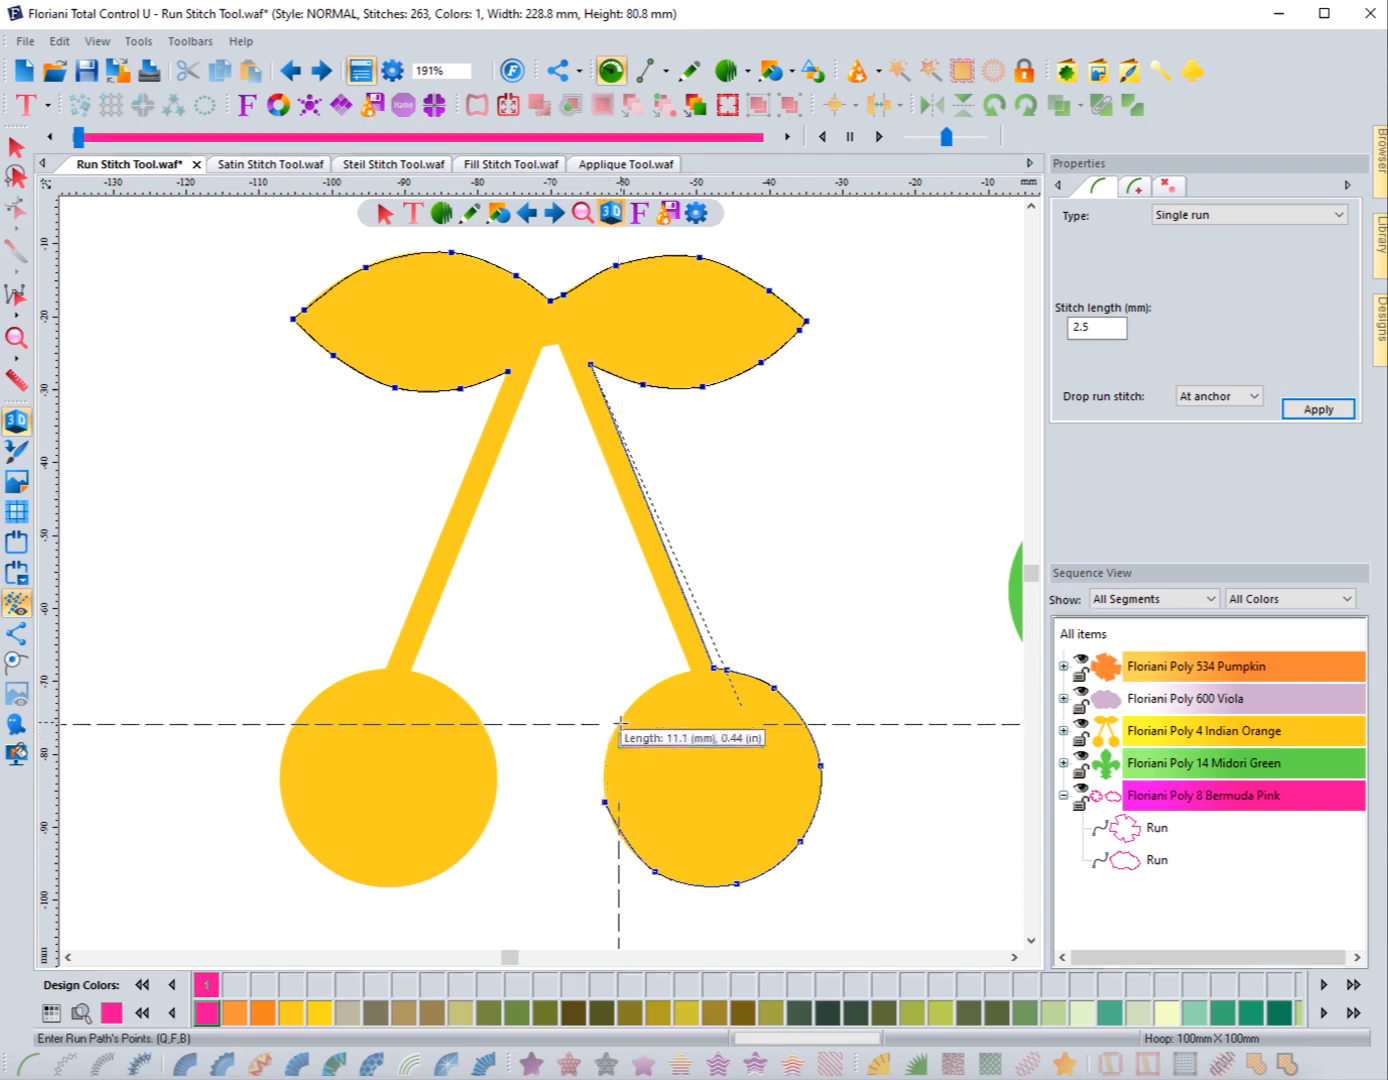
pyautogui.click(617, 721)
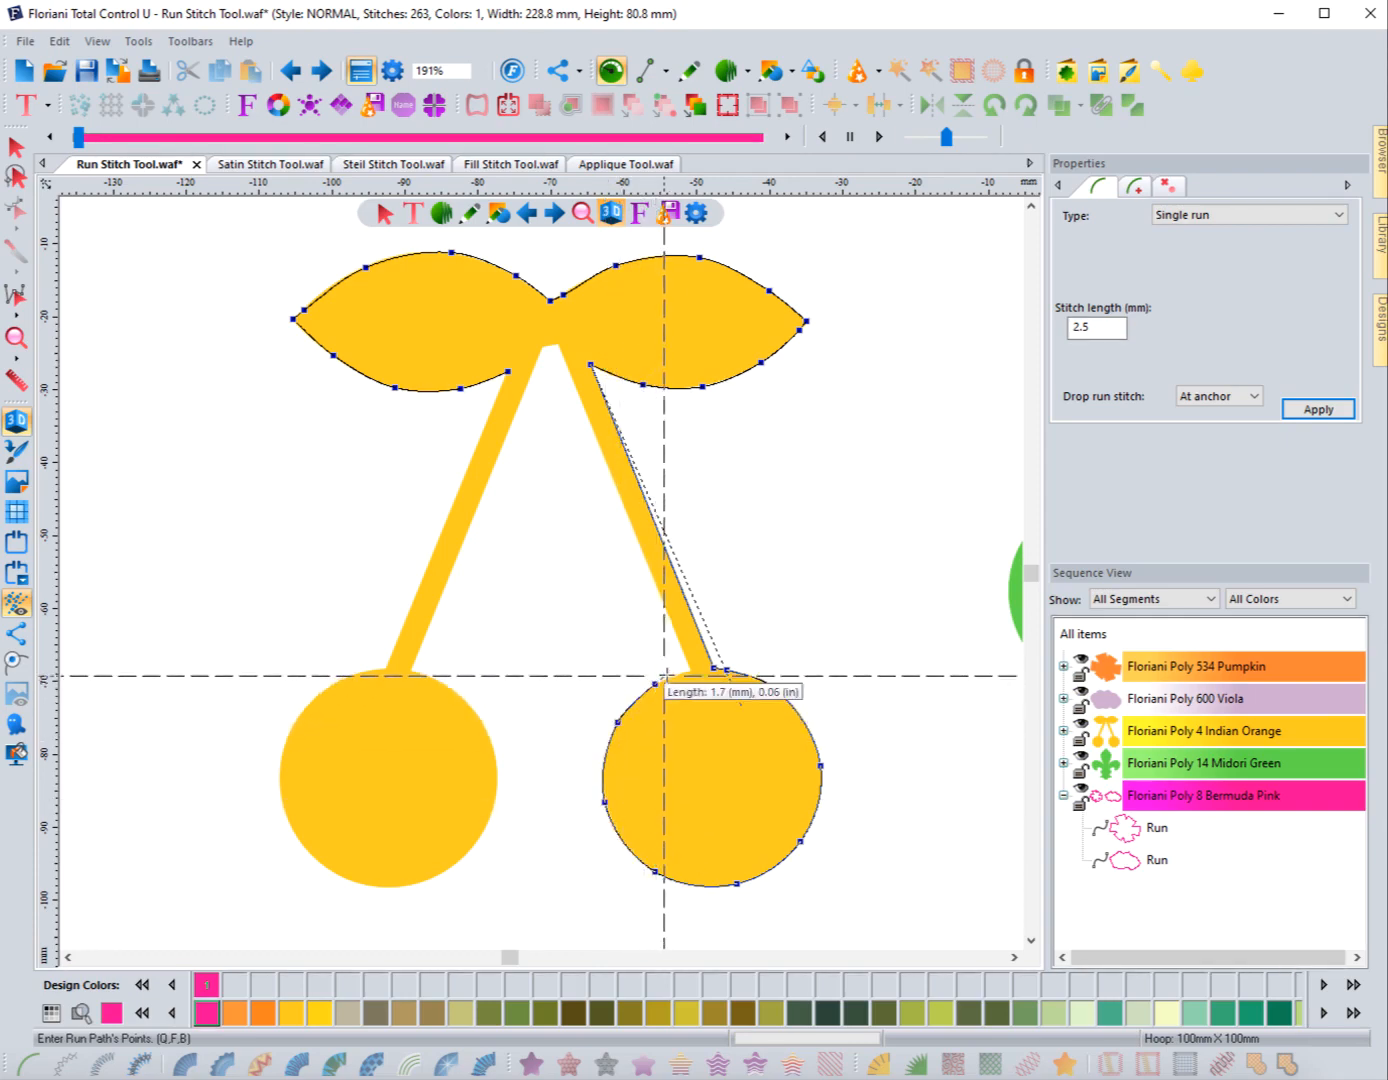
pyautogui.click(655, 684)
pyautogui.click(691, 671)
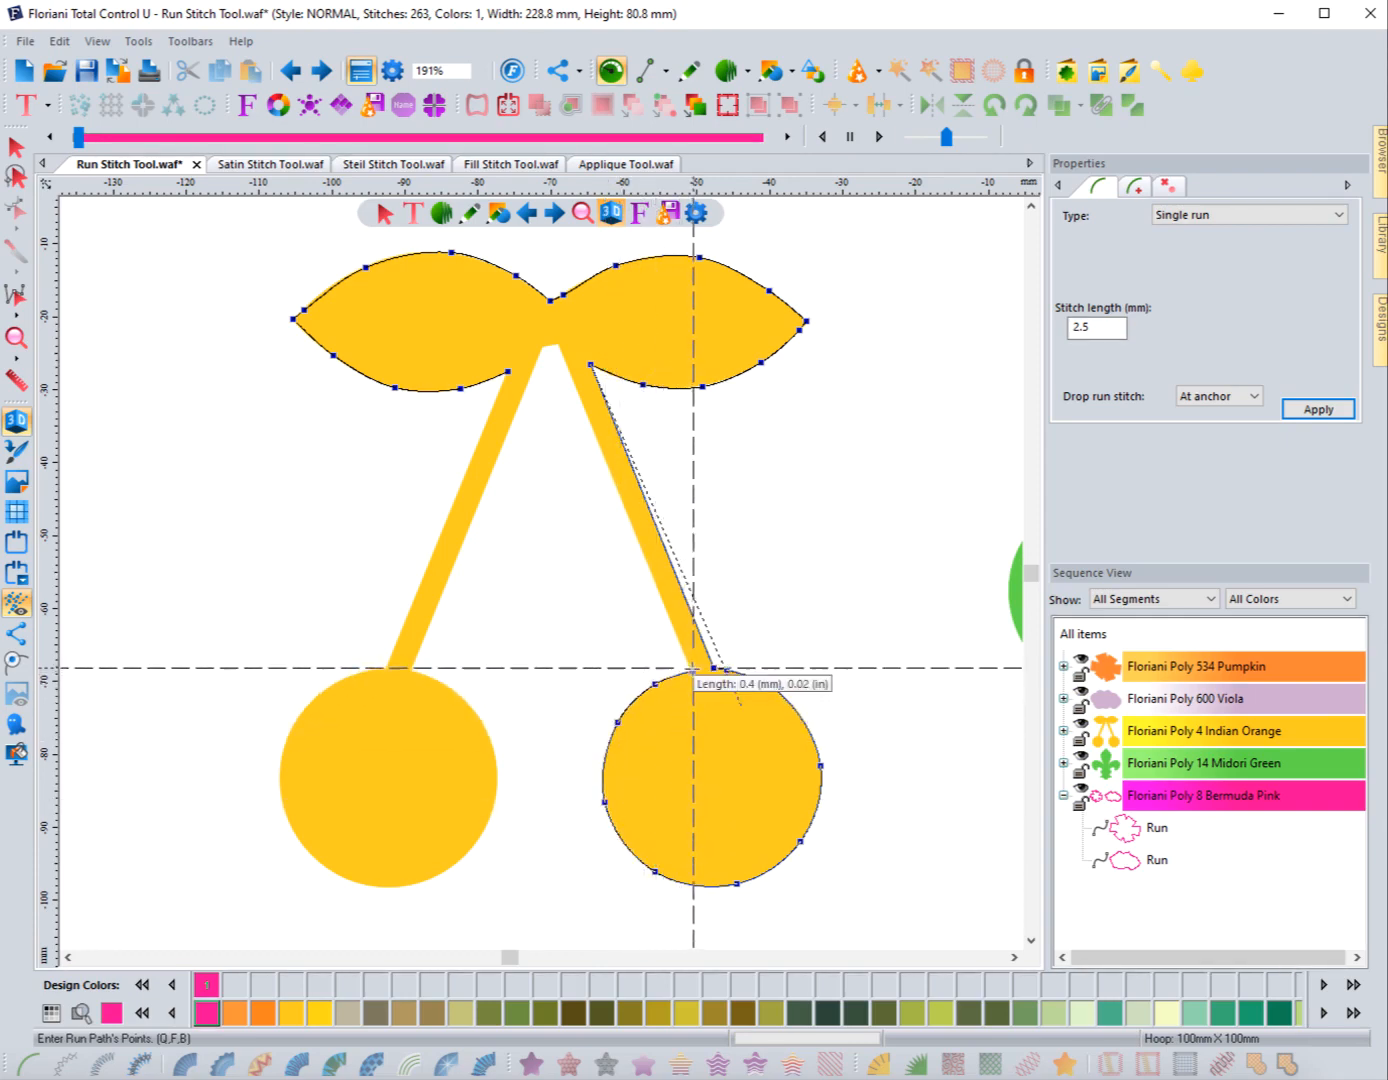
# Trace both stems' inner edges with straight points, going over the gap's short top edge and down to the left cherry
pyautogui.click(687, 658)
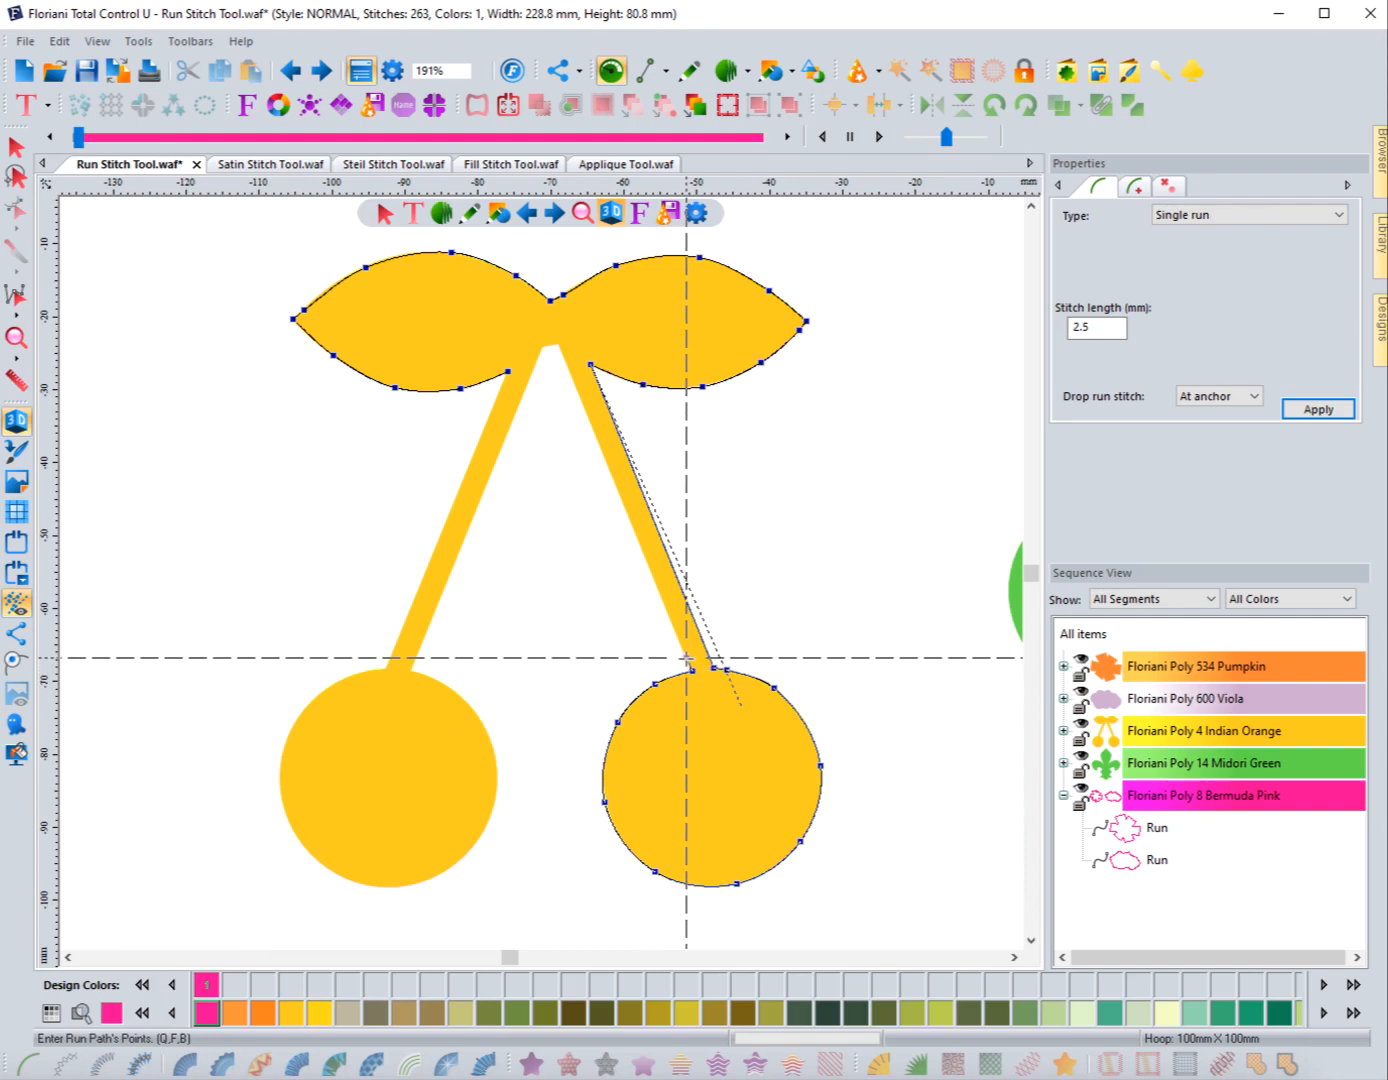
pyautogui.click(557, 344)
pyautogui.click(543, 345)
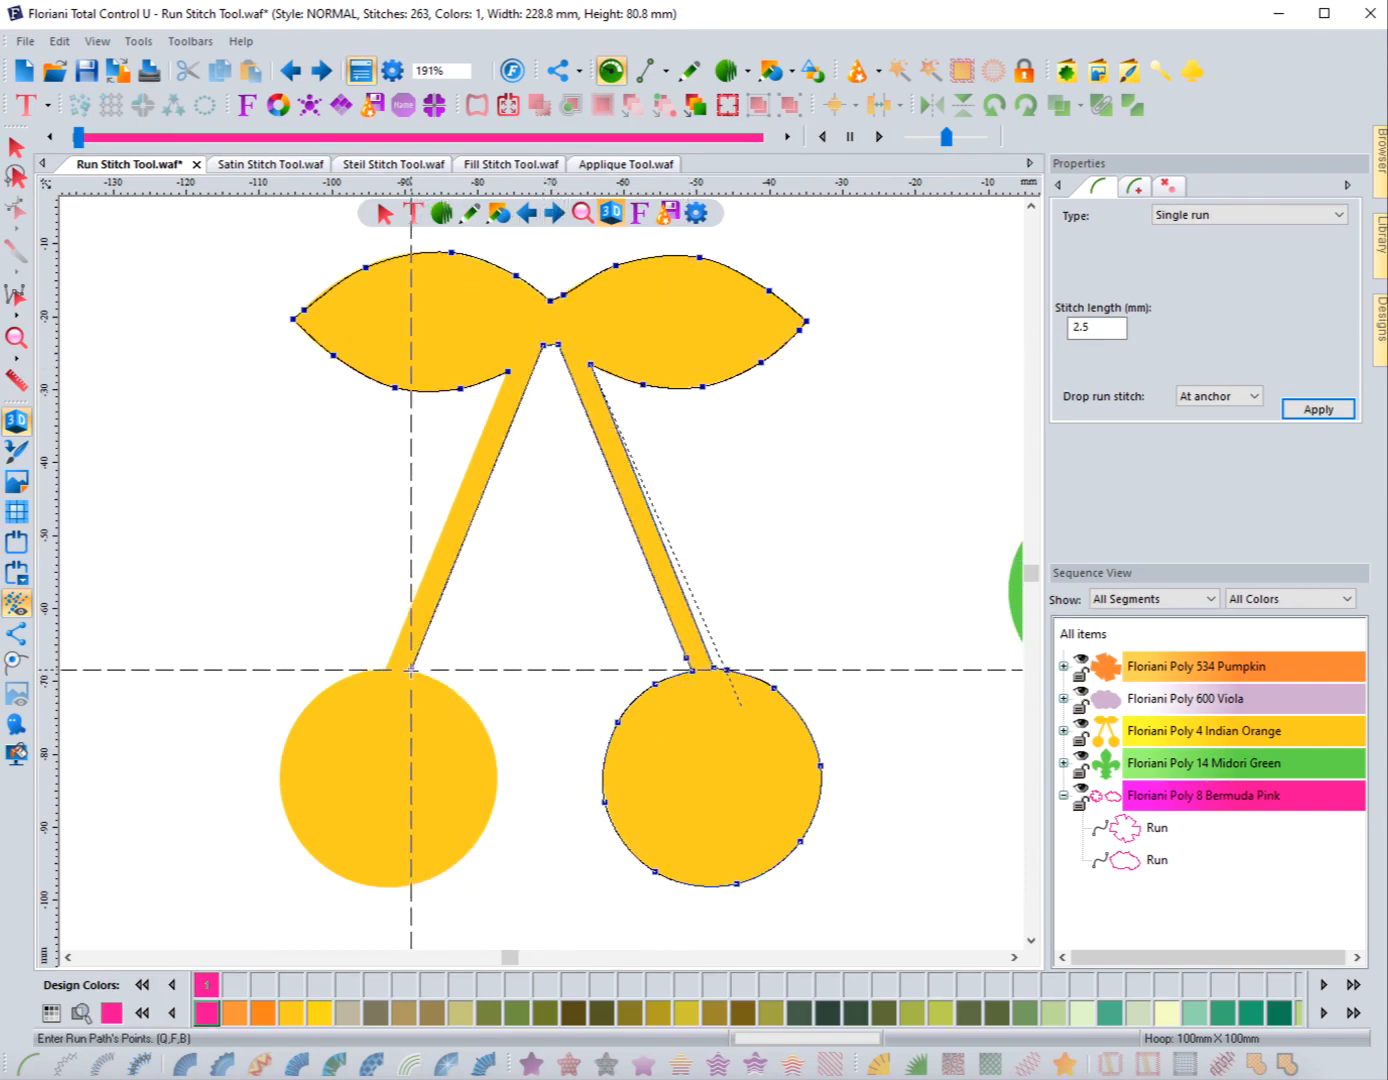
pyautogui.click(411, 669)
# Place curved points around the left cherry's right side and along its bottom
pyautogui.click(420, 673)
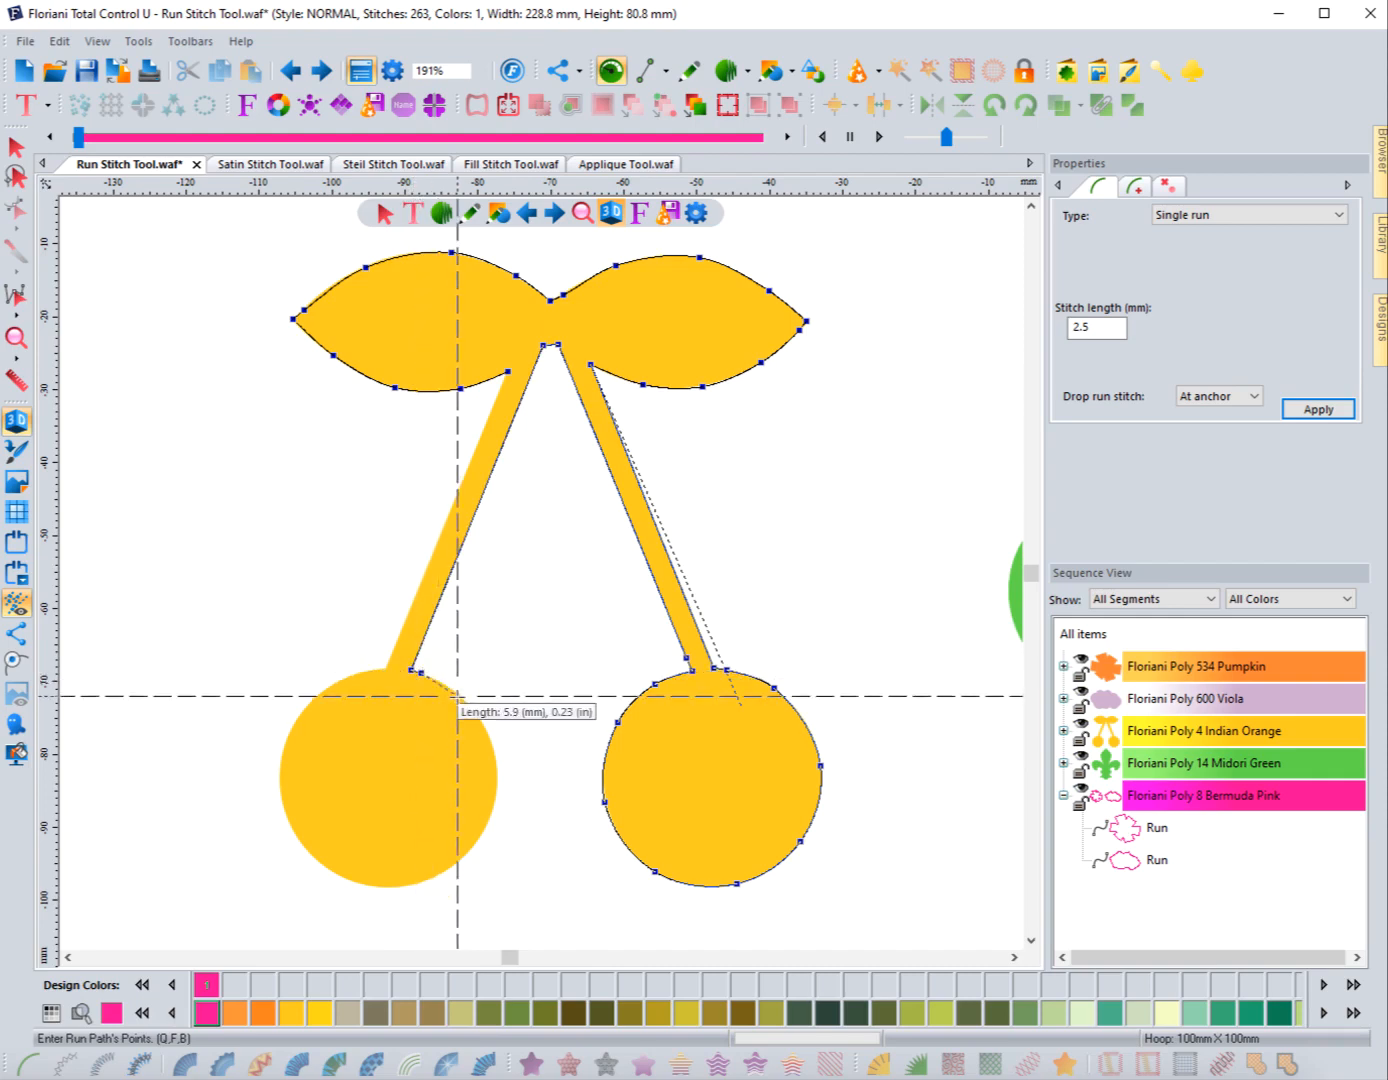
pyautogui.click(463, 700)
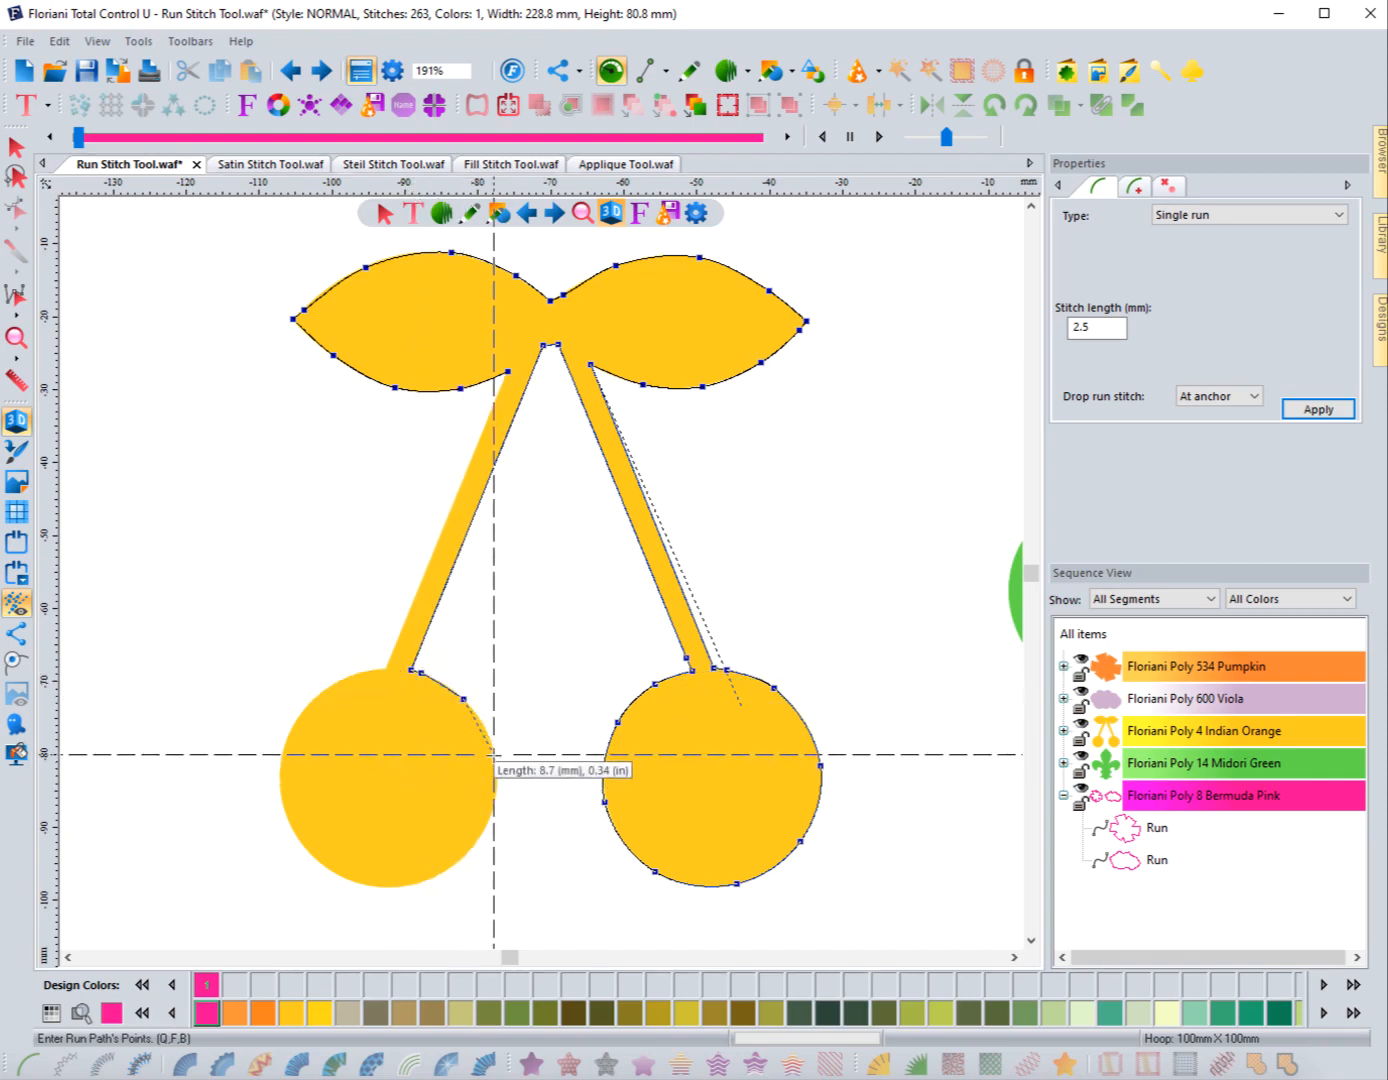
pyautogui.click(495, 753)
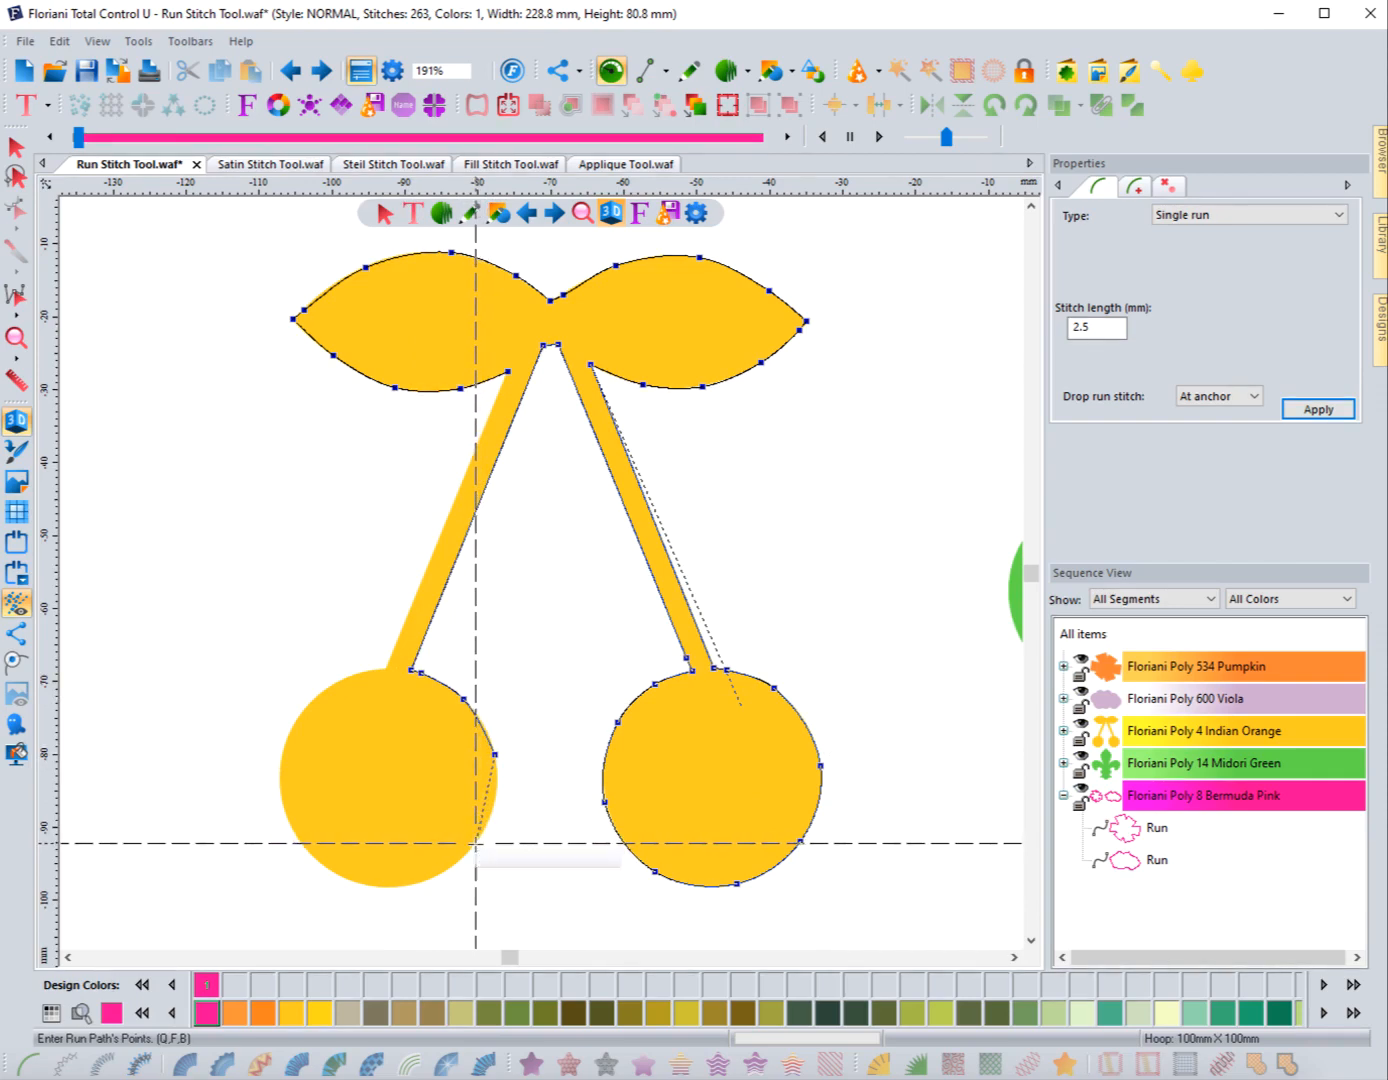
pyautogui.click(475, 842)
pyautogui.click(425, 881)
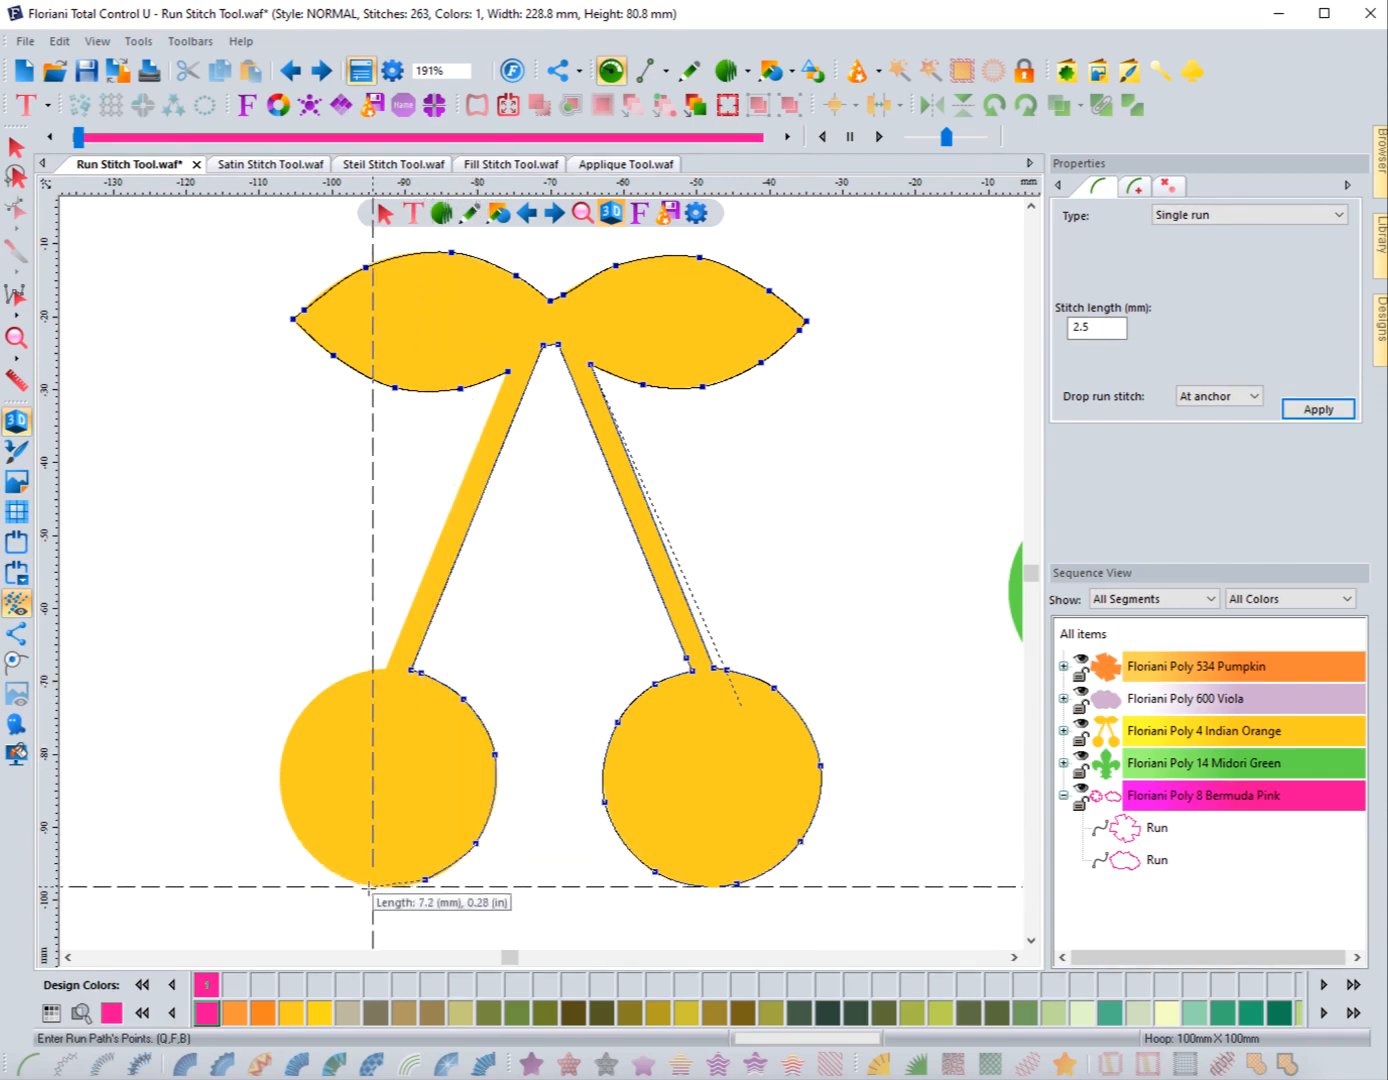
pyautogui.click(365, 883)
# Continue curved points up the left cherry's left side to a point at the left stem's outer edge
pyautogui.click(304, 849)
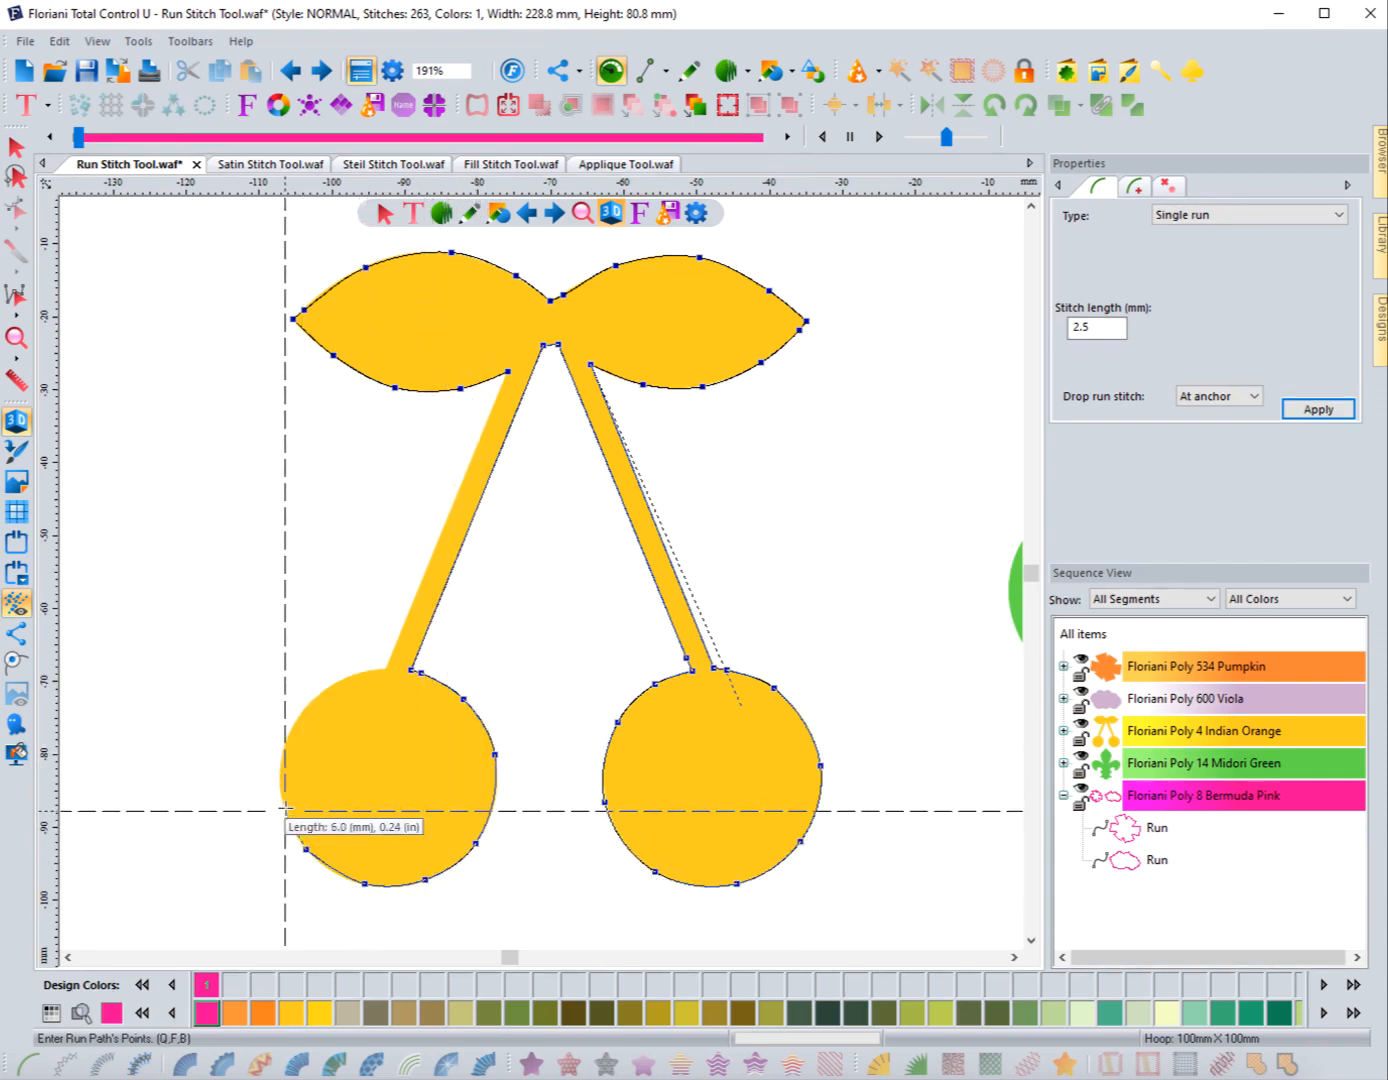
pyautogui.click(280, 779)
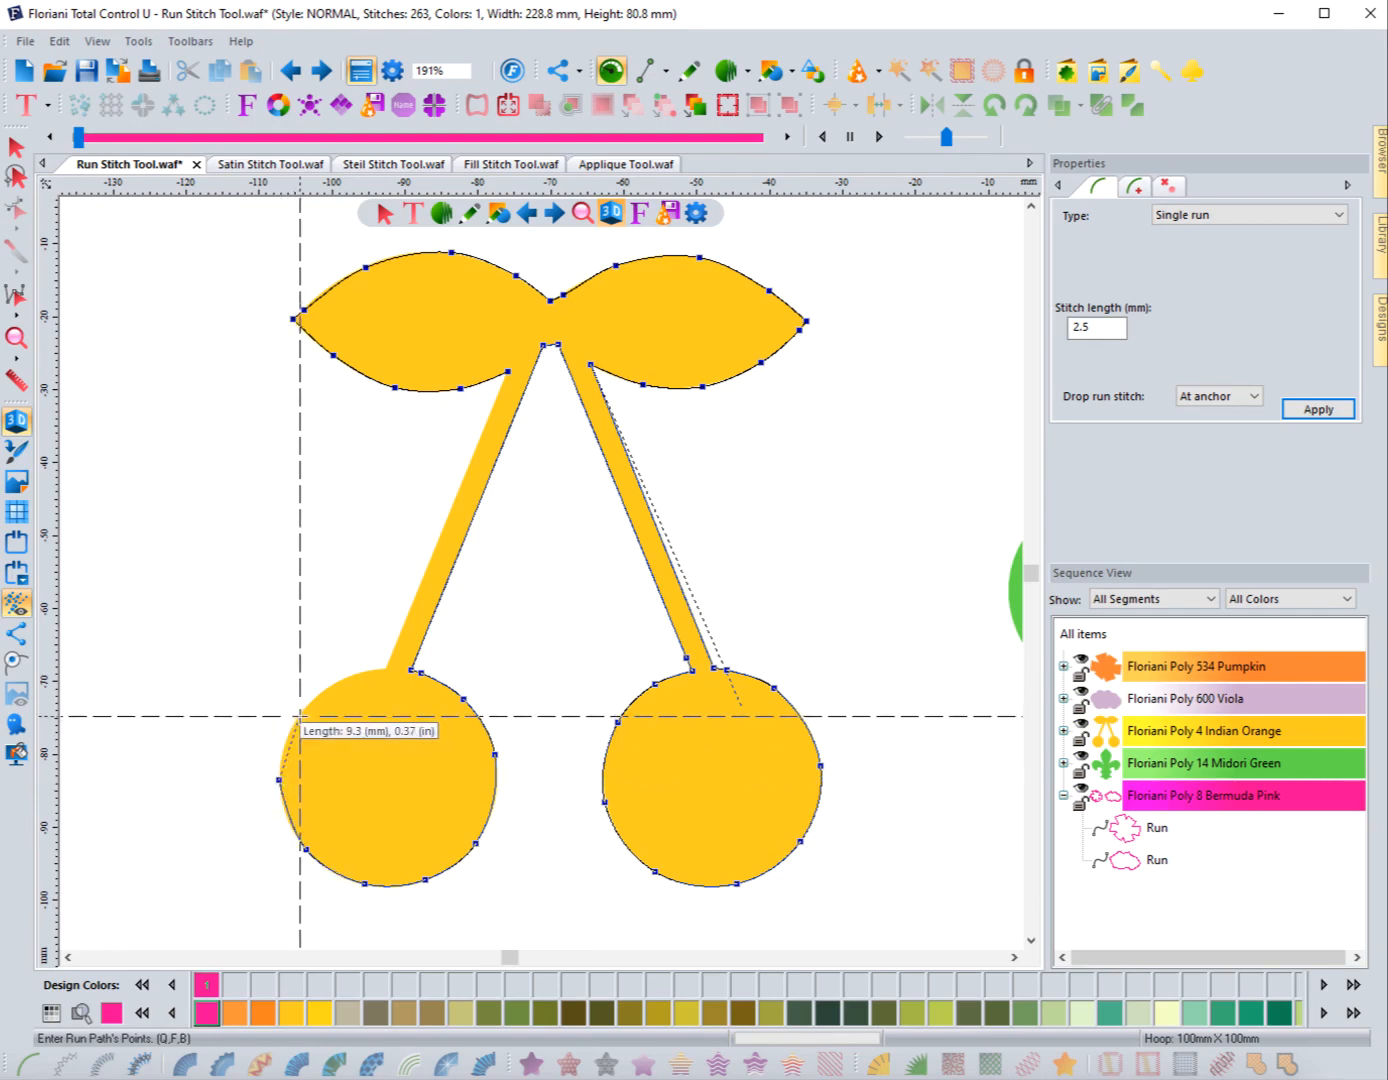
pyautogui.click(301, 716)
pyautogui.click(339, 679)
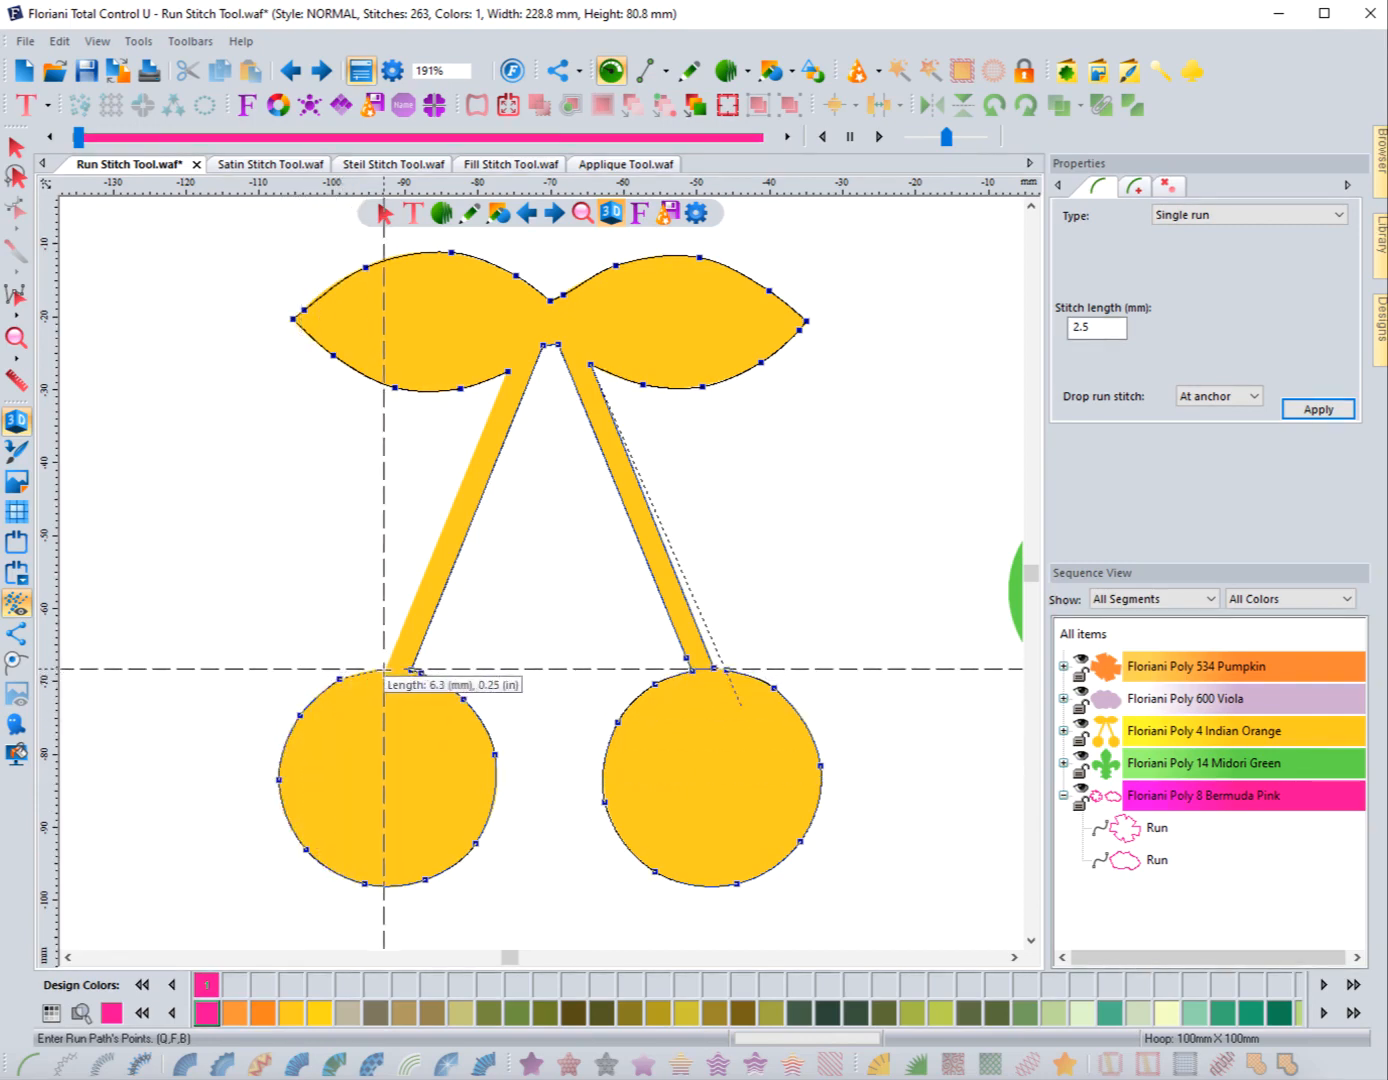
pyautogui.click(387, 668)
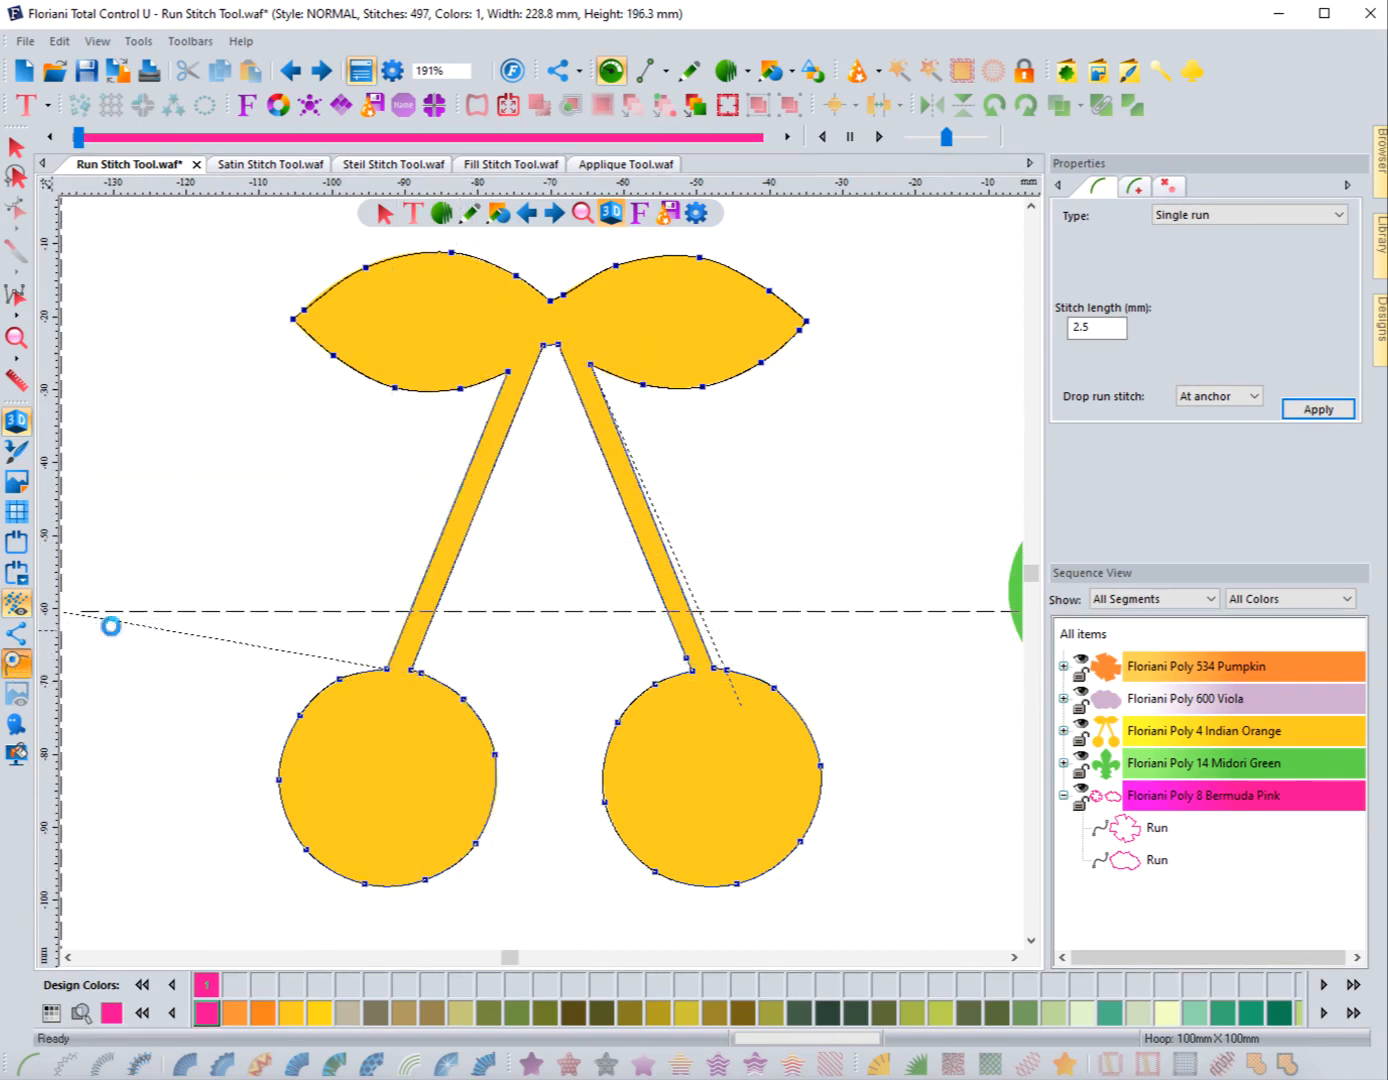
# Close the cherries outline at its starting point, generate the run stitches and deselect the finished run
pyautogui.press('Return')
pyautogui.click(12, 148)
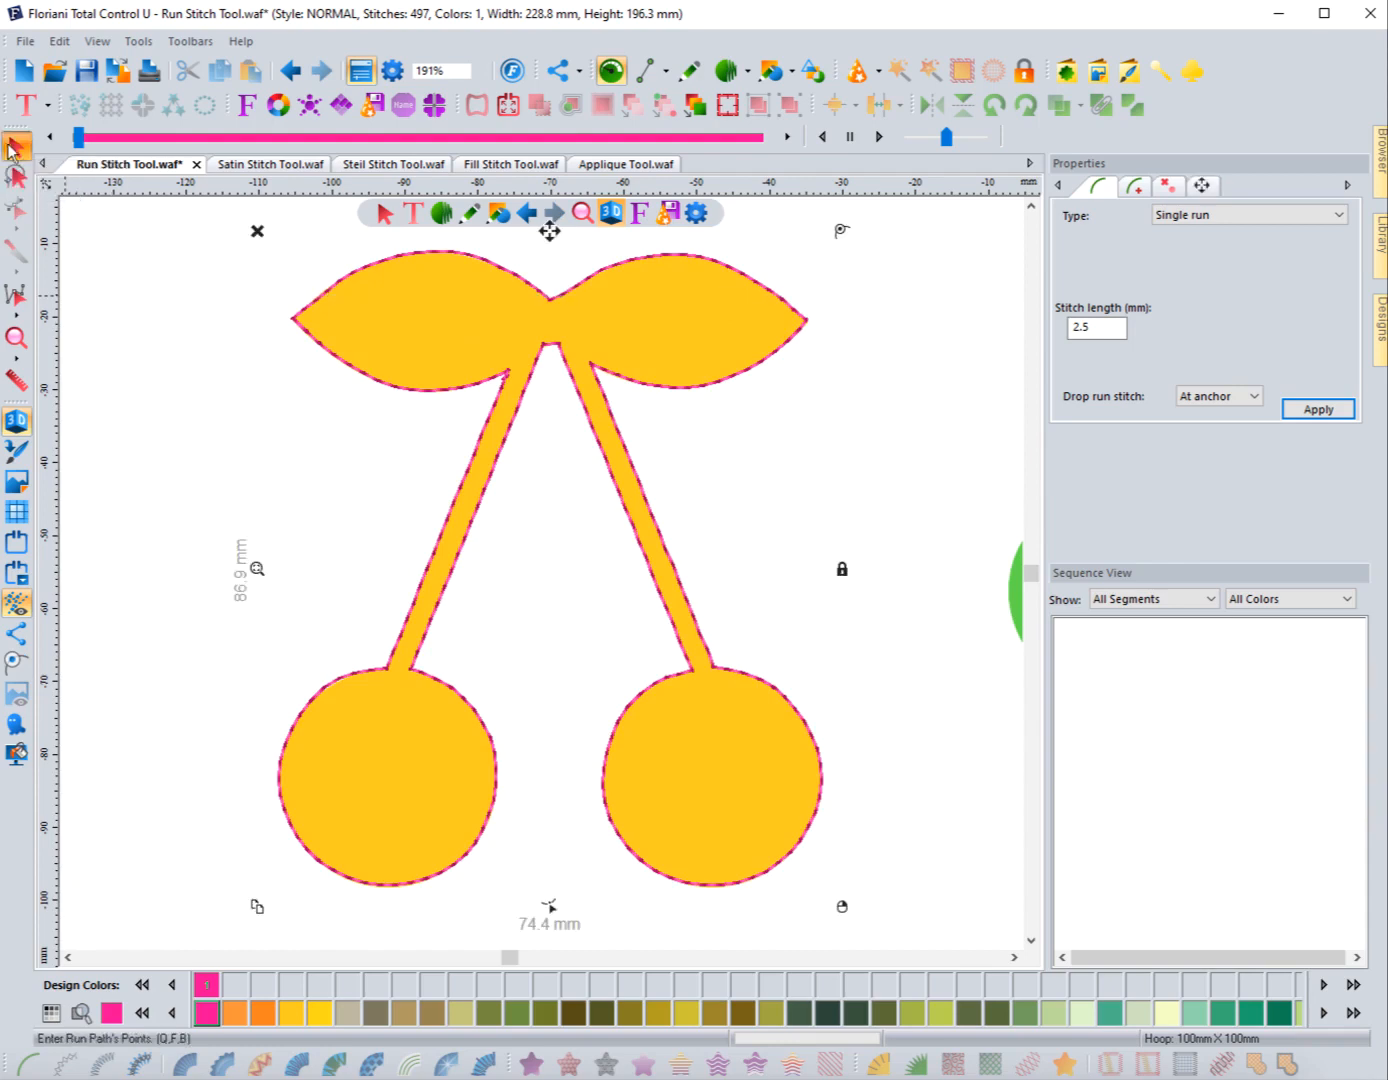
pyautogui.click(149, 341)
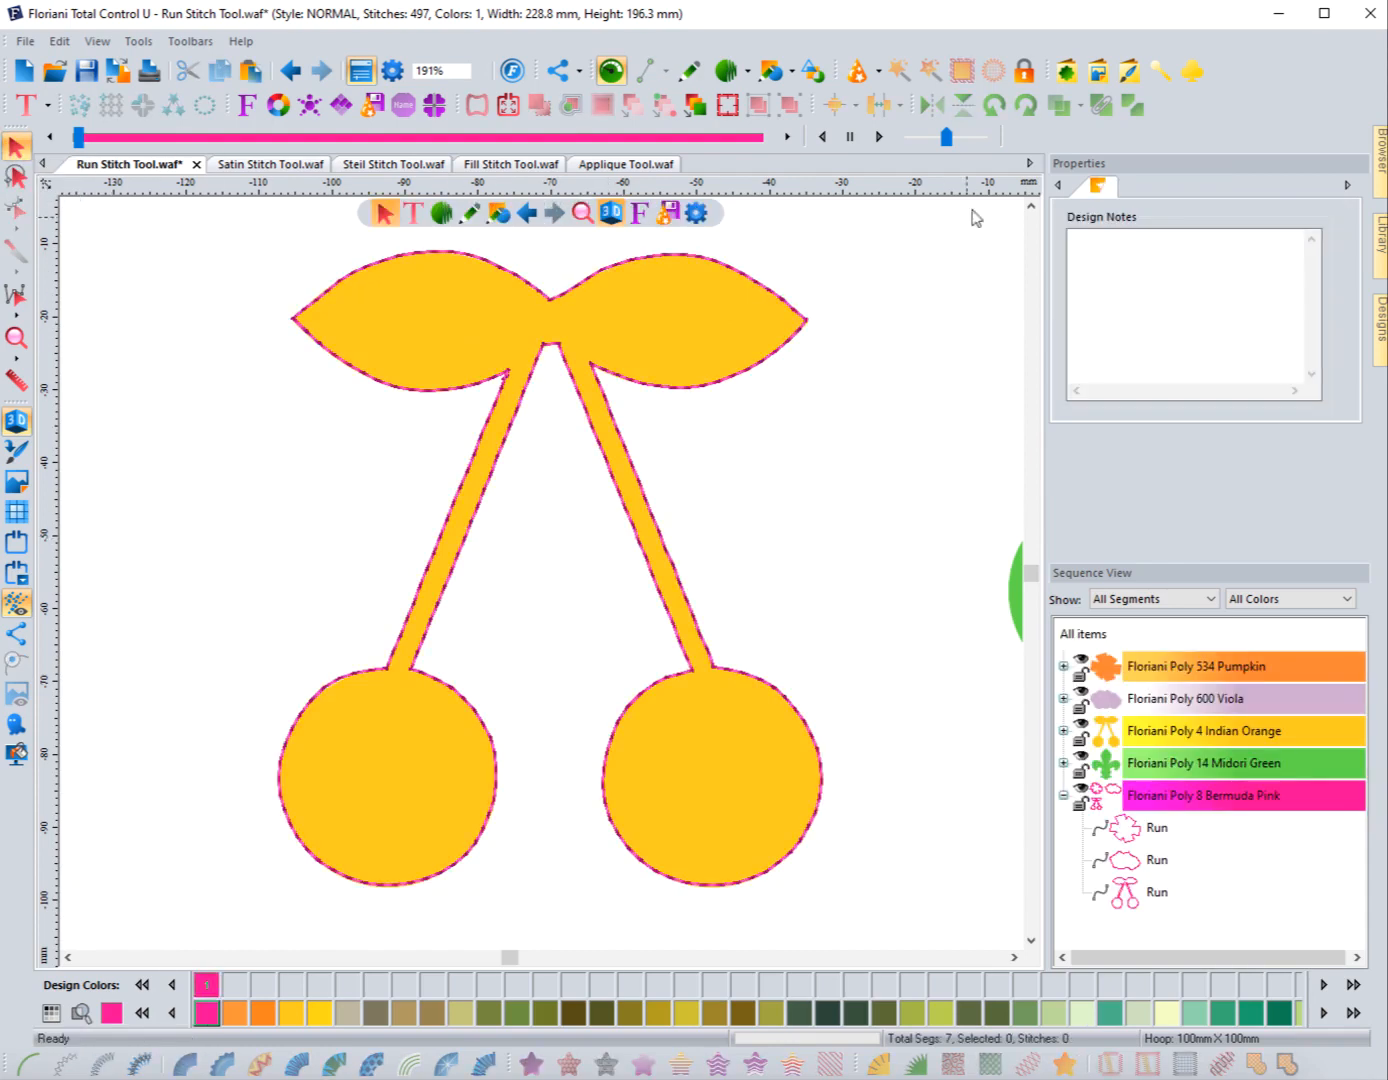
# Open the custom shapes library, switch to the Custom Shapes folder and browse the available shapes
pyautogui.click(1067, 72)
pyautogui.click(622, 375)
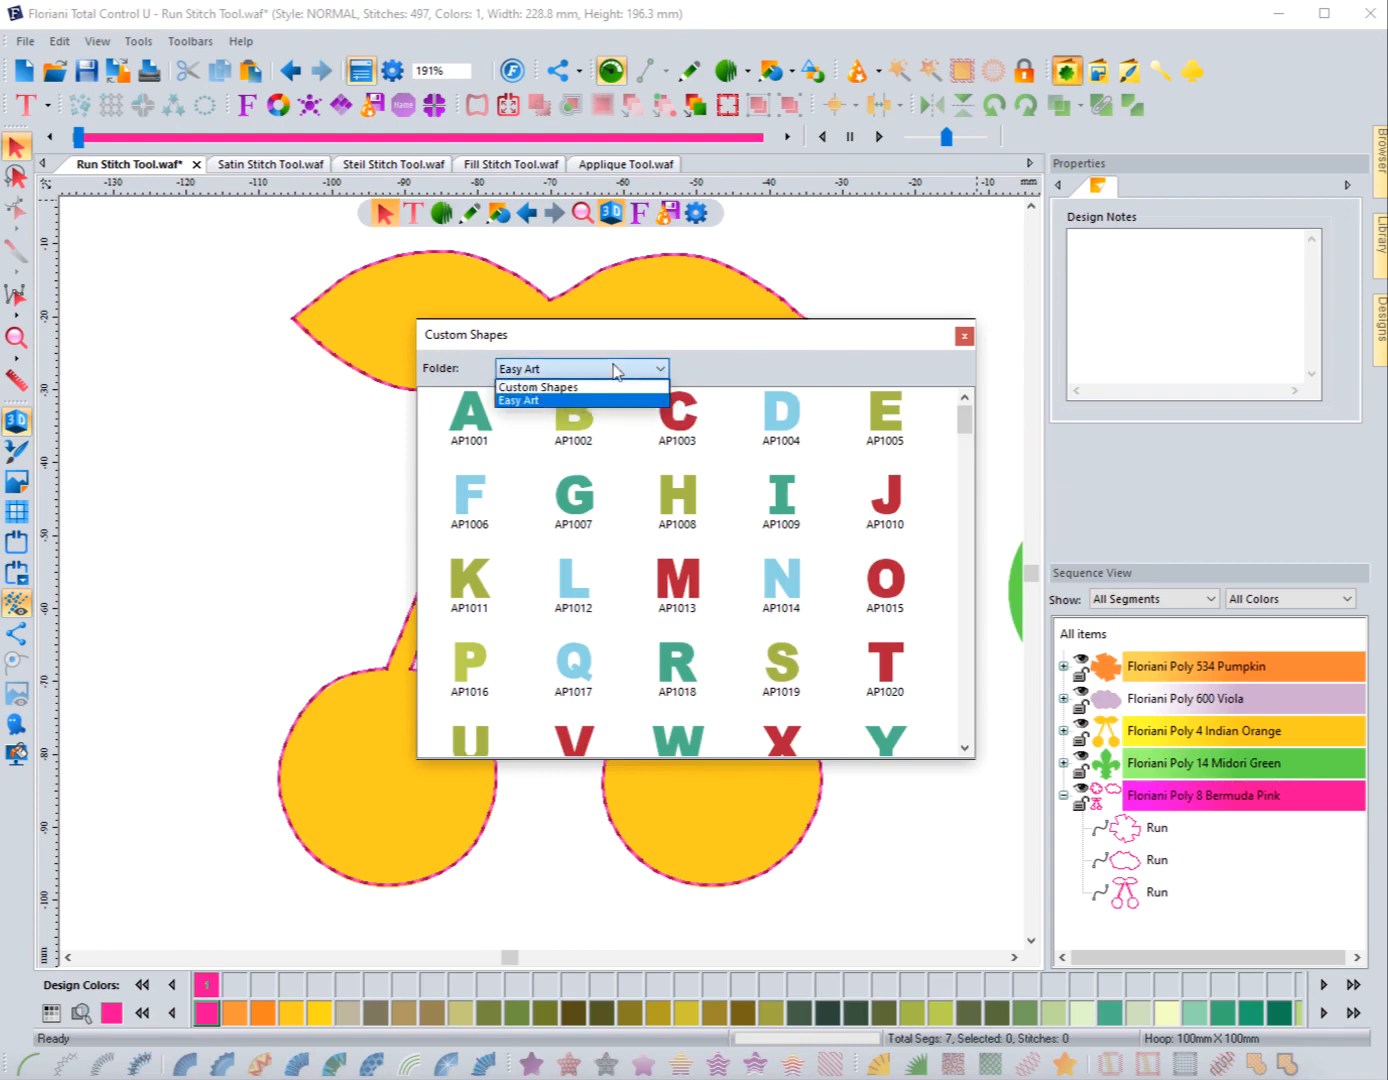
pyautogui.click(543, 389)
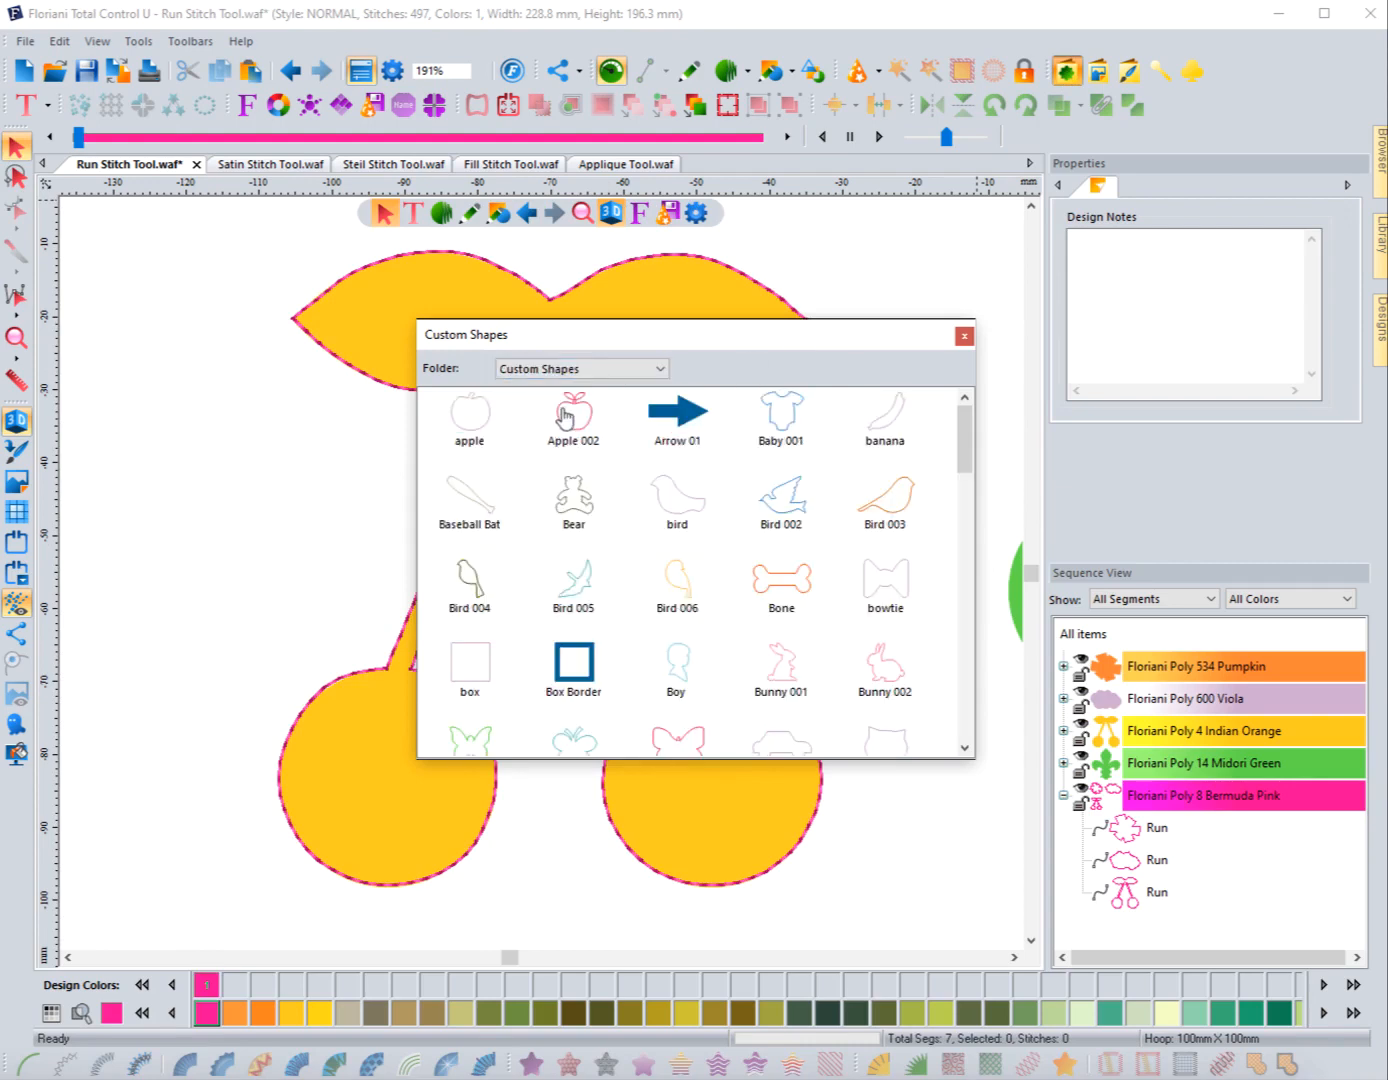
pyautogui.scroll(-3, 688, 630)
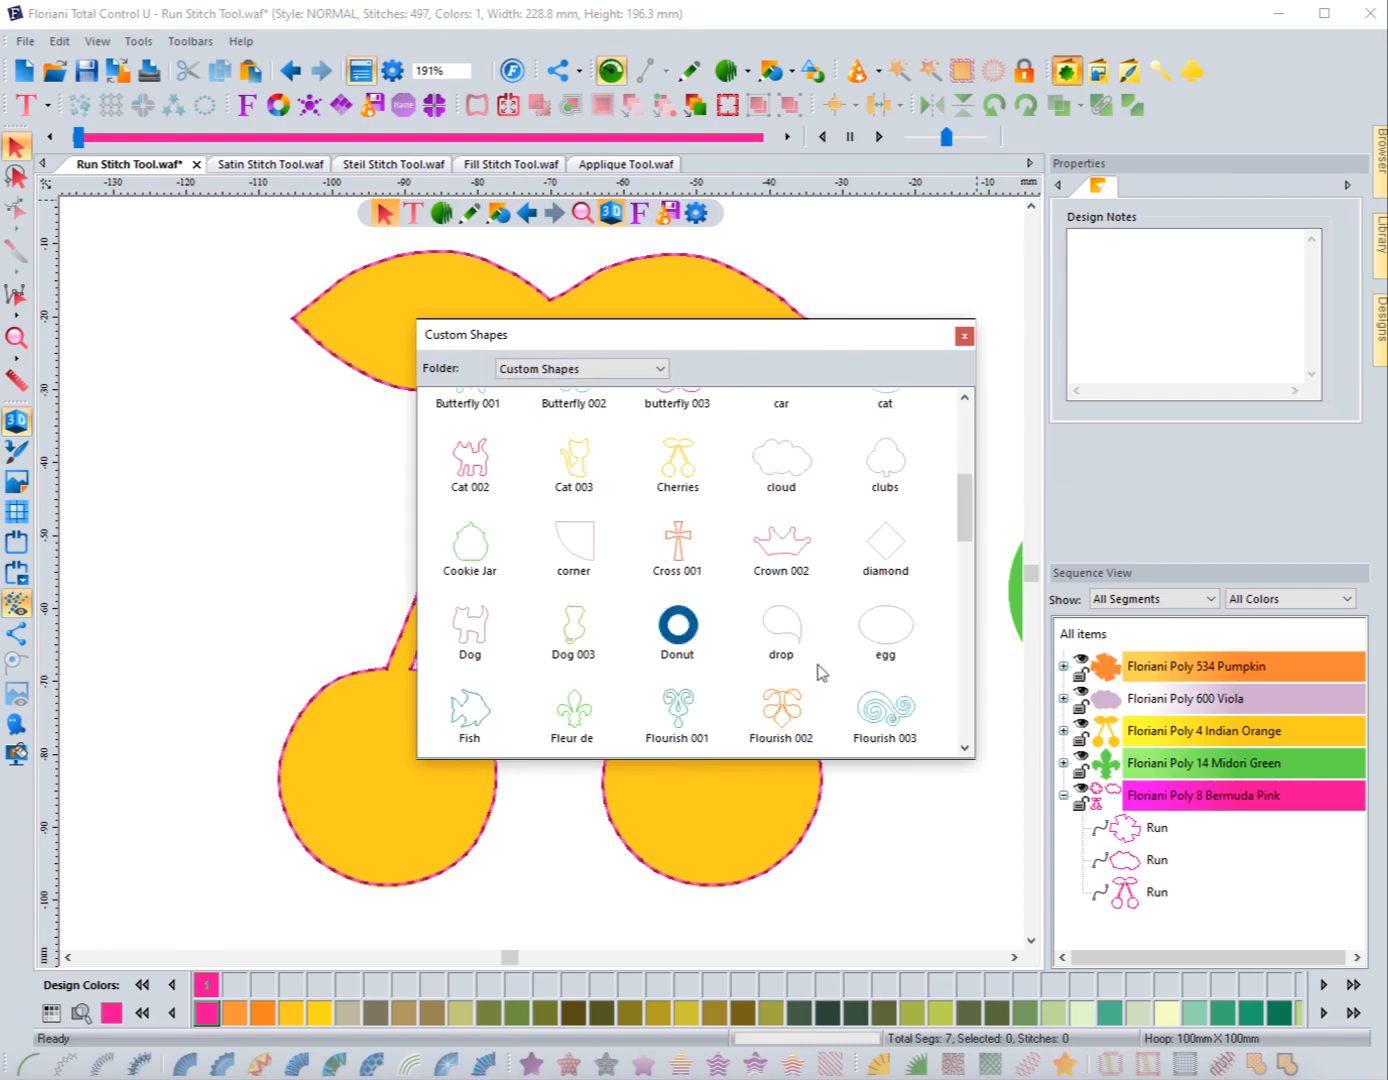
pyautogui.scroll(-5, 816, 665)
pyautogui.scroll(7, 806, 660)
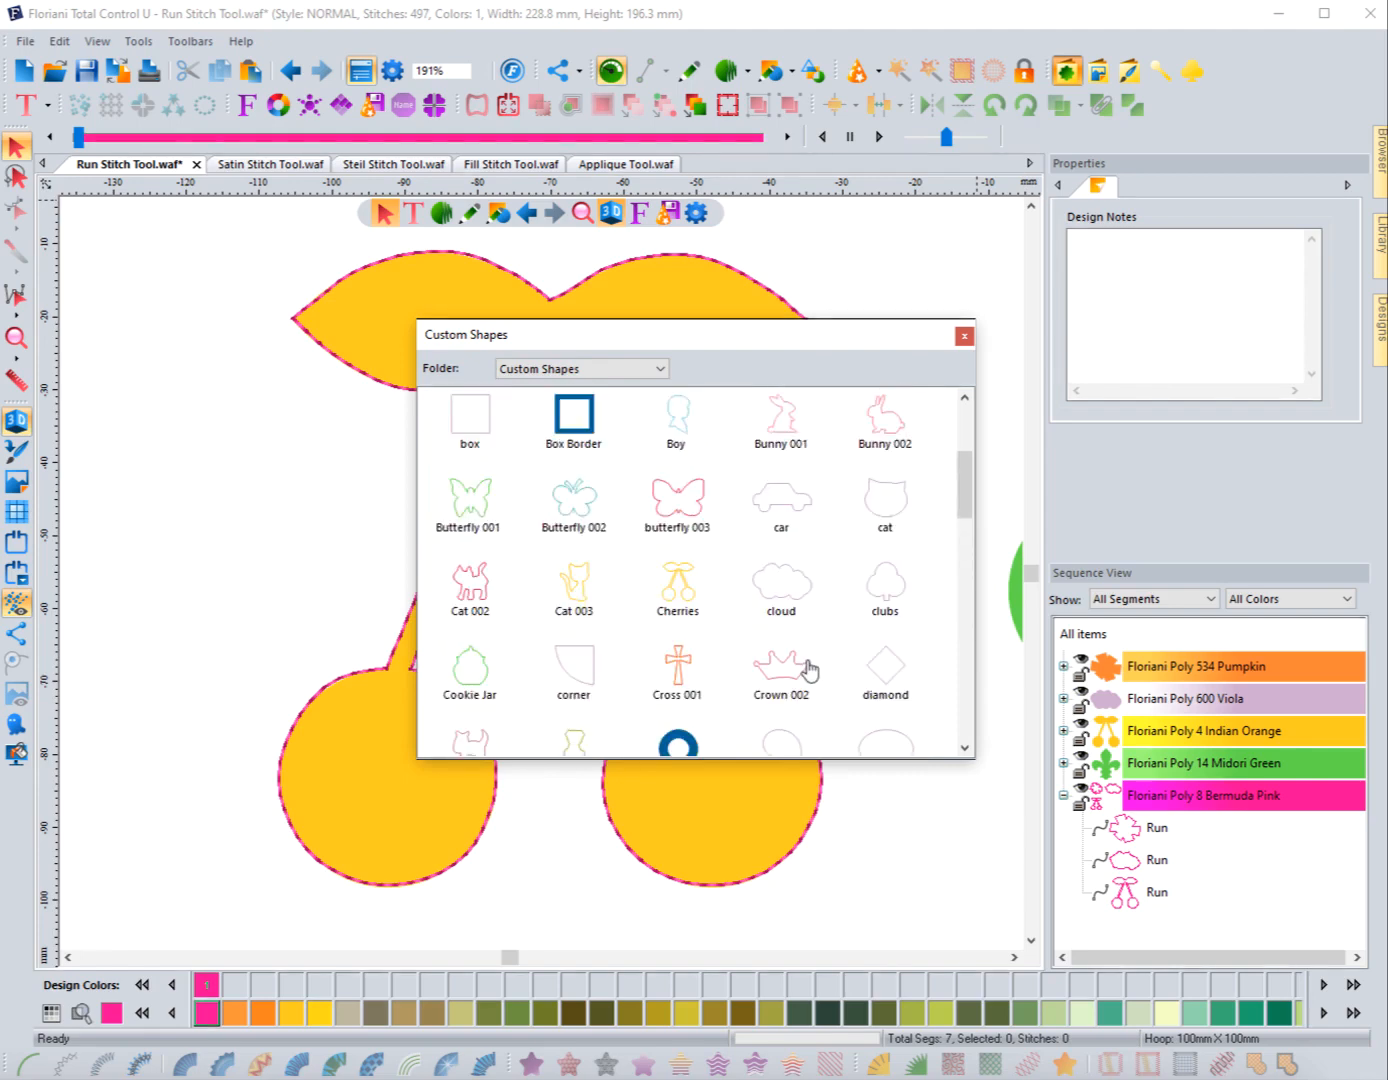
# Browse further through the Custom Shapes folder and close the shapes library
pyautogui.scroll(-5, 809, 670)
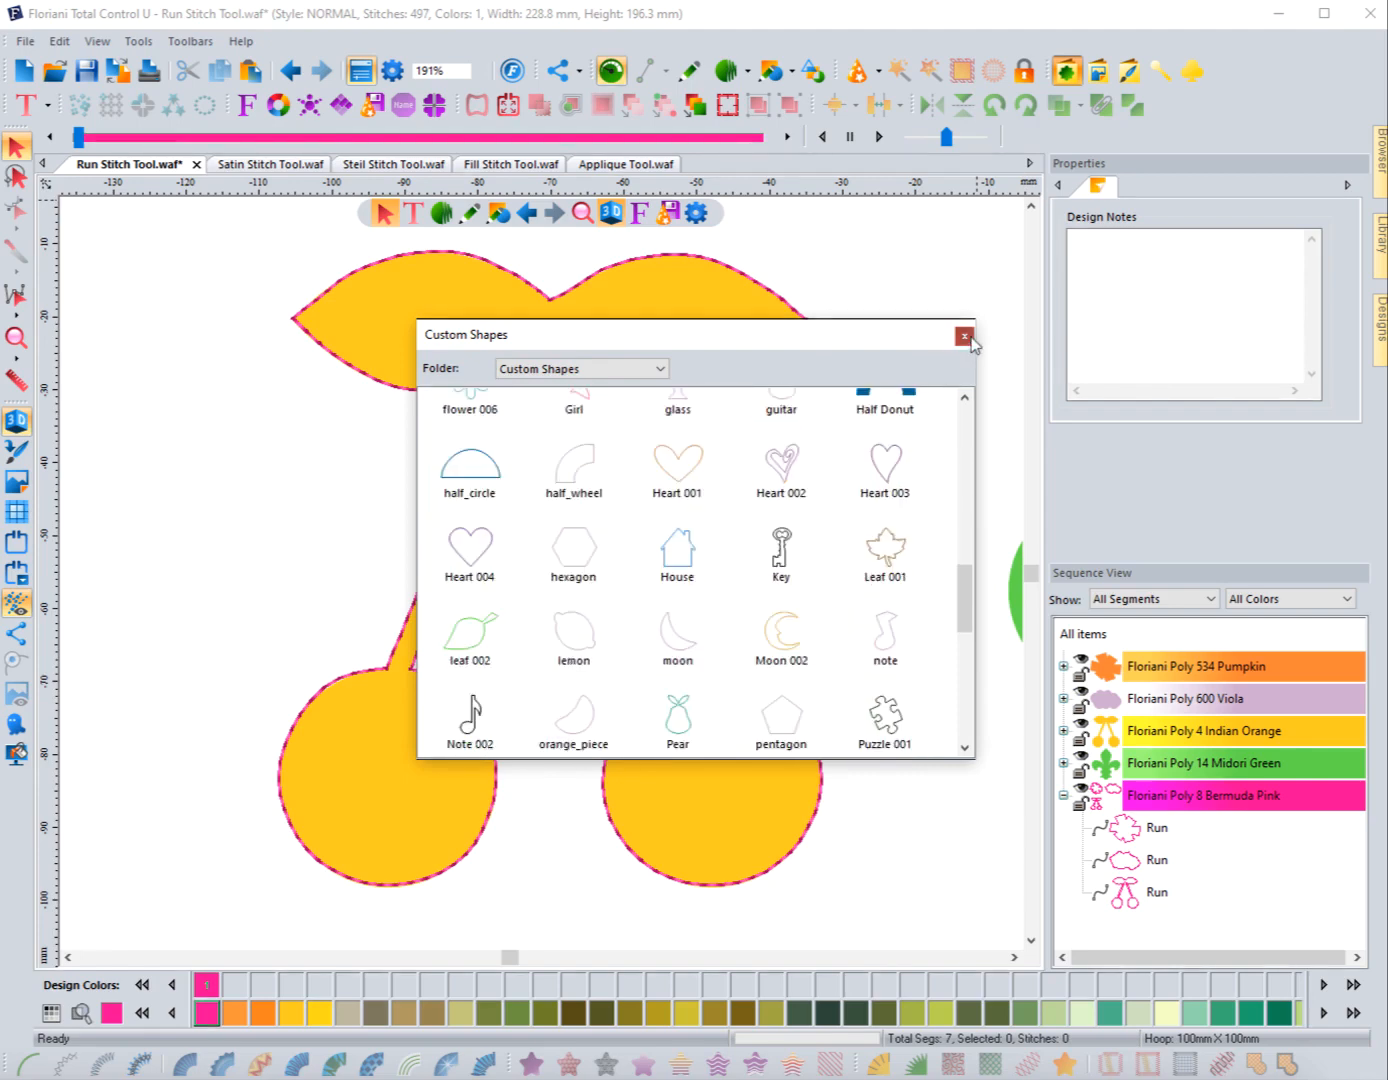
pyautogui.click(964, 337)
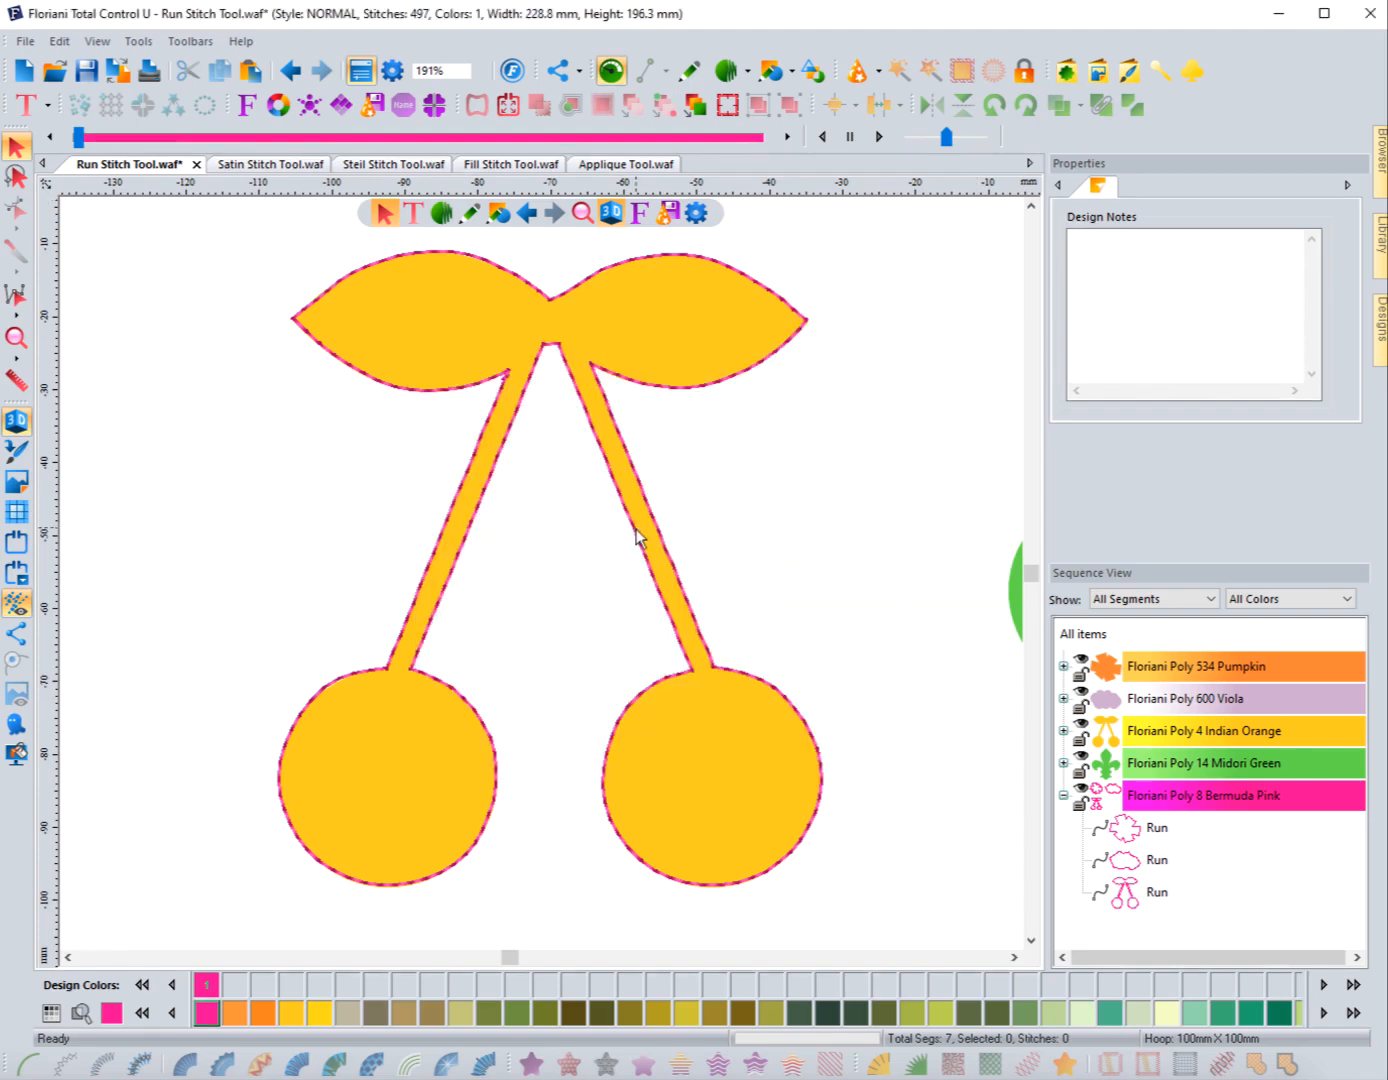
# Start a Run stitch path at the fleur-de-lis's left notch and place points up the center petal's left edge to its tip
pyautogui.click(23, 348)
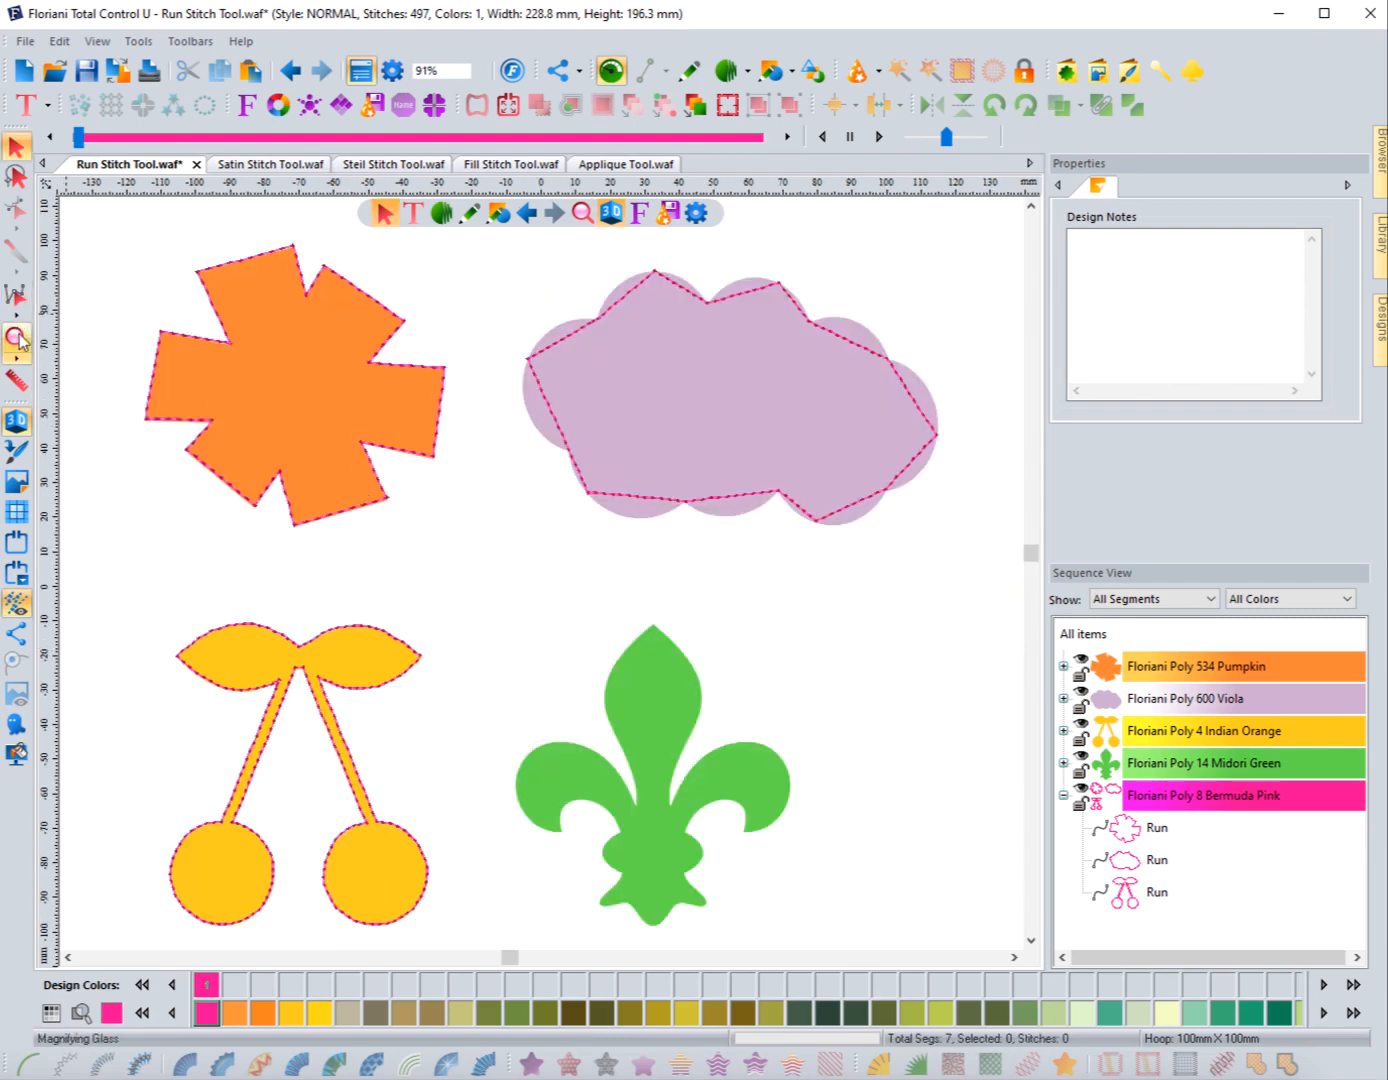
pyautogui.click(20, 340)
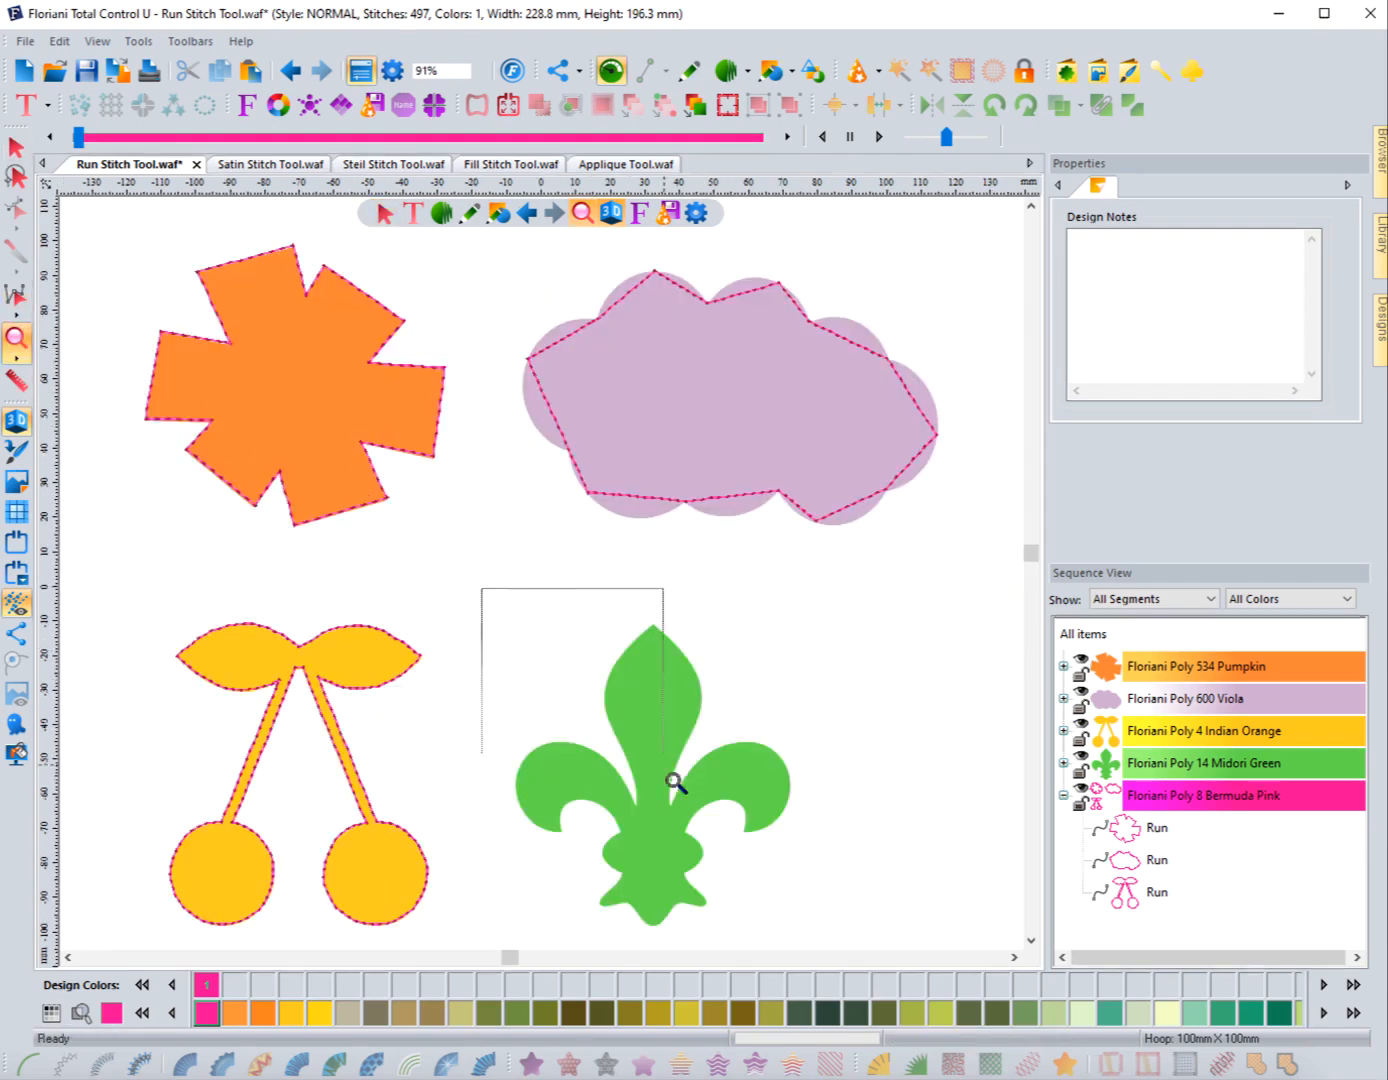
pyautogui.moveTo(825, 945); pyautogui.dragTo(822, 940)
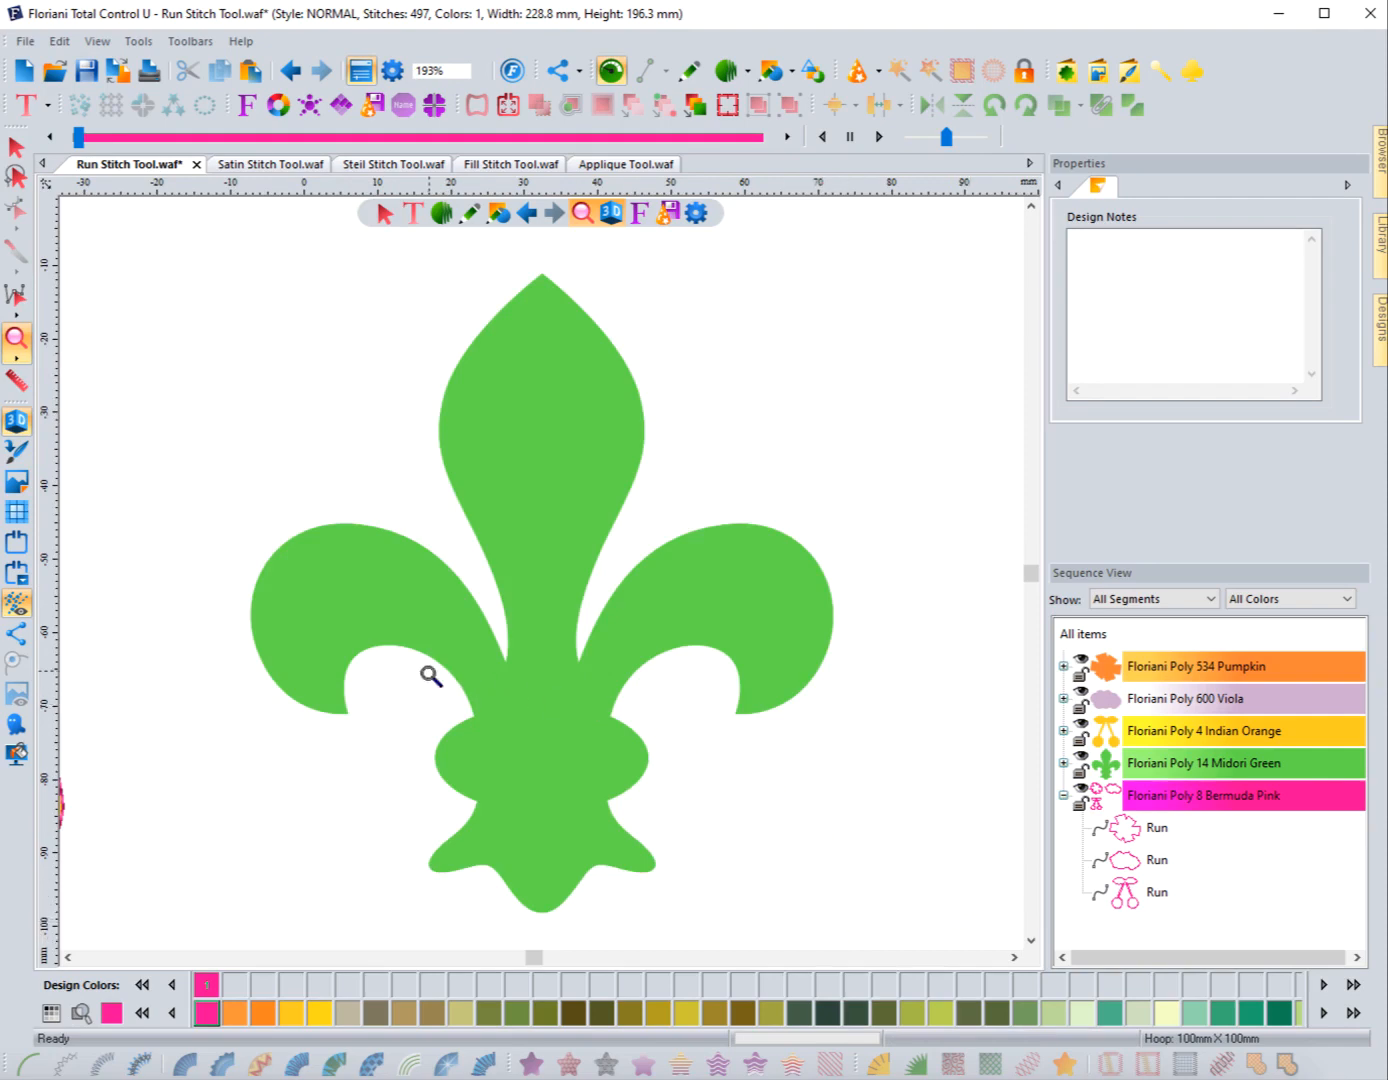
pyautogui.click(443, 220)
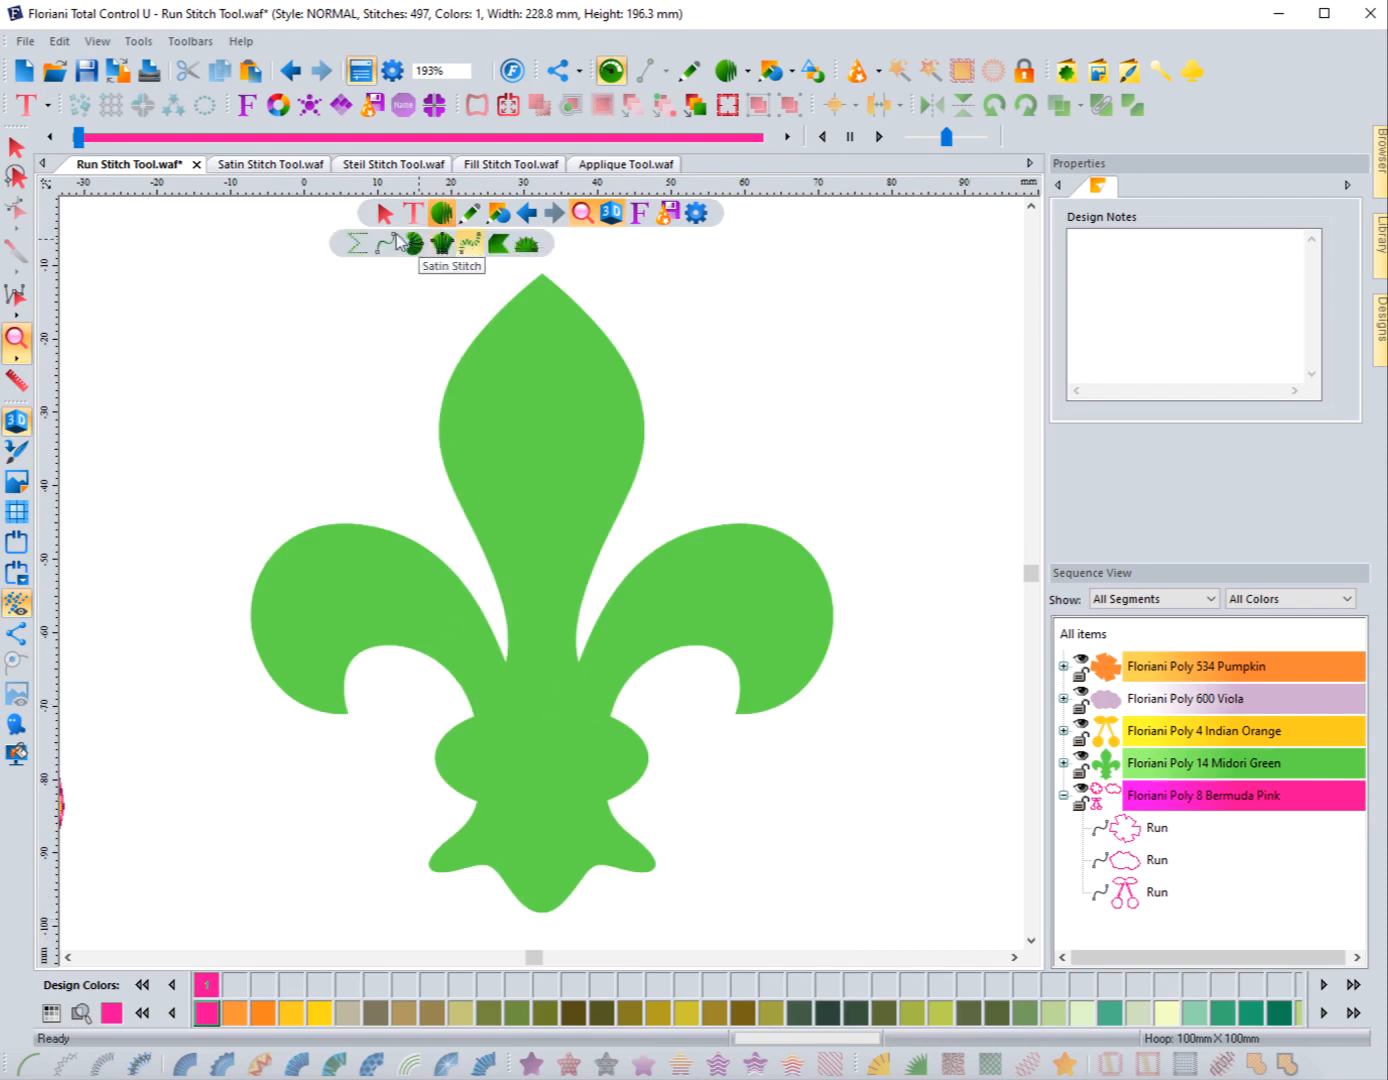
pyautogui.click(386, 243)
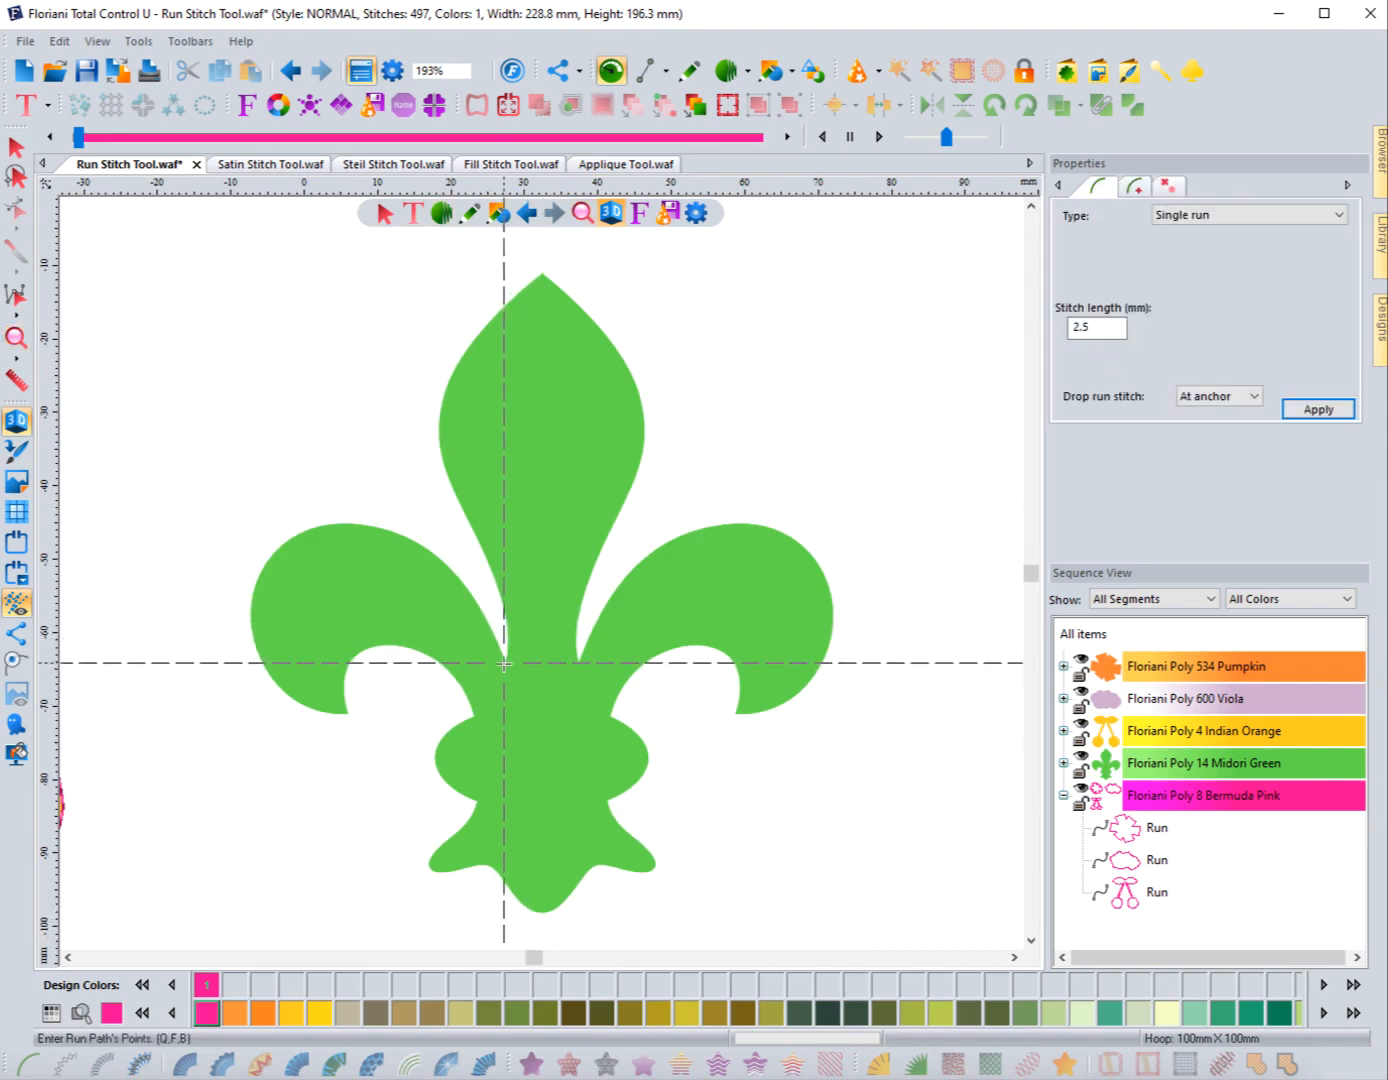
pyautogui.click(506, 661)
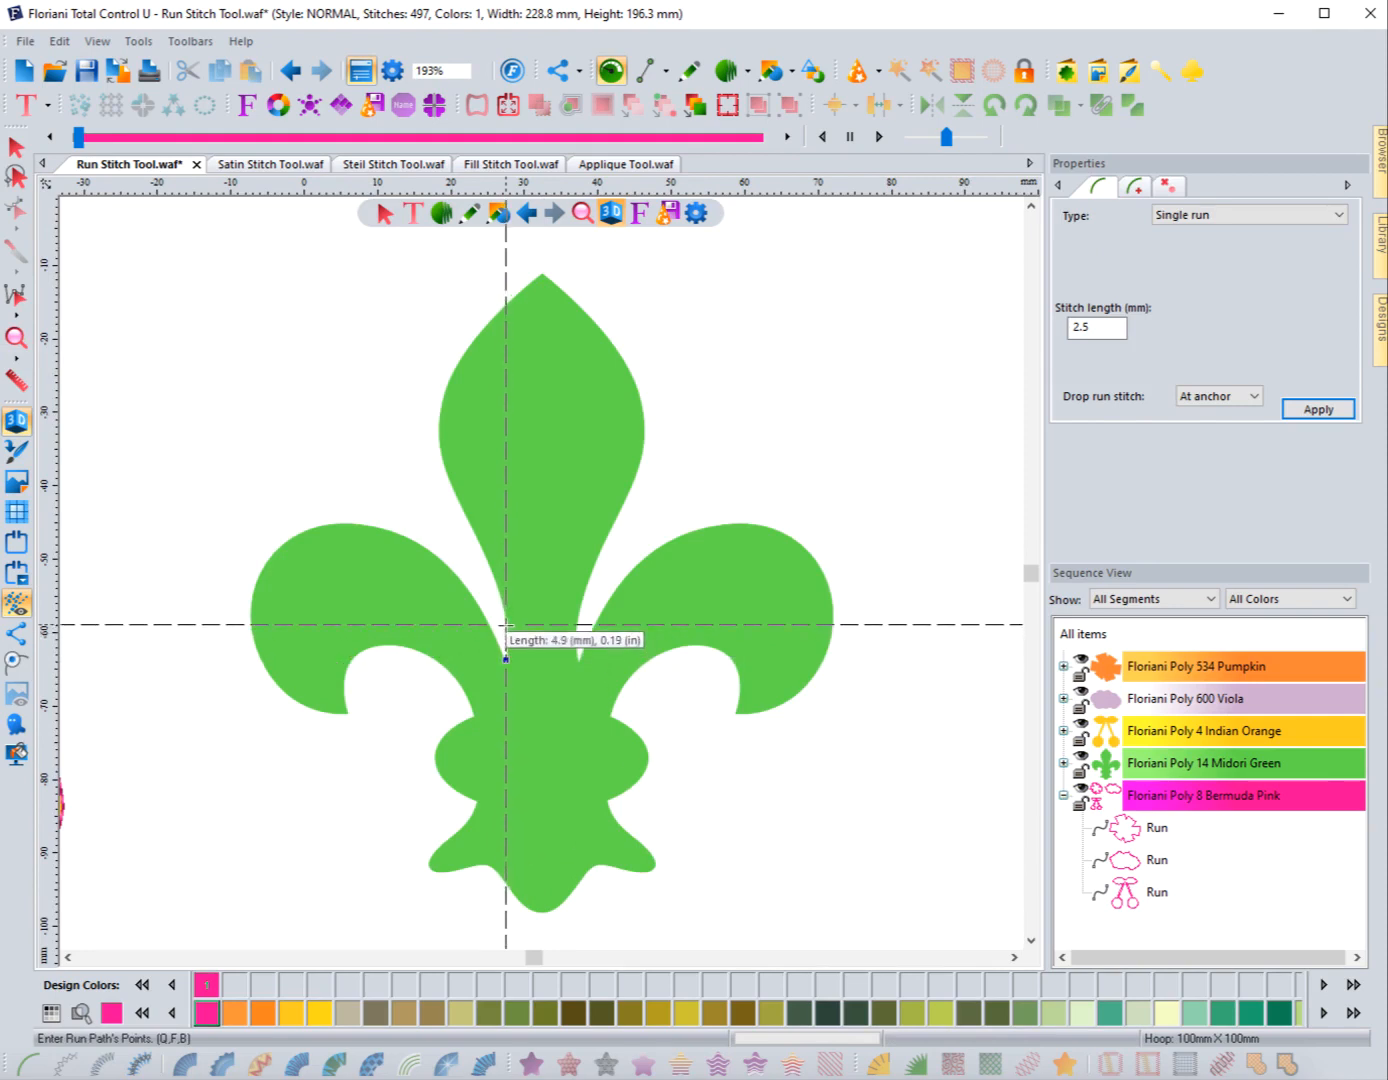
pyautogui.click(508, 623)
pyautogui.click(487, 558)
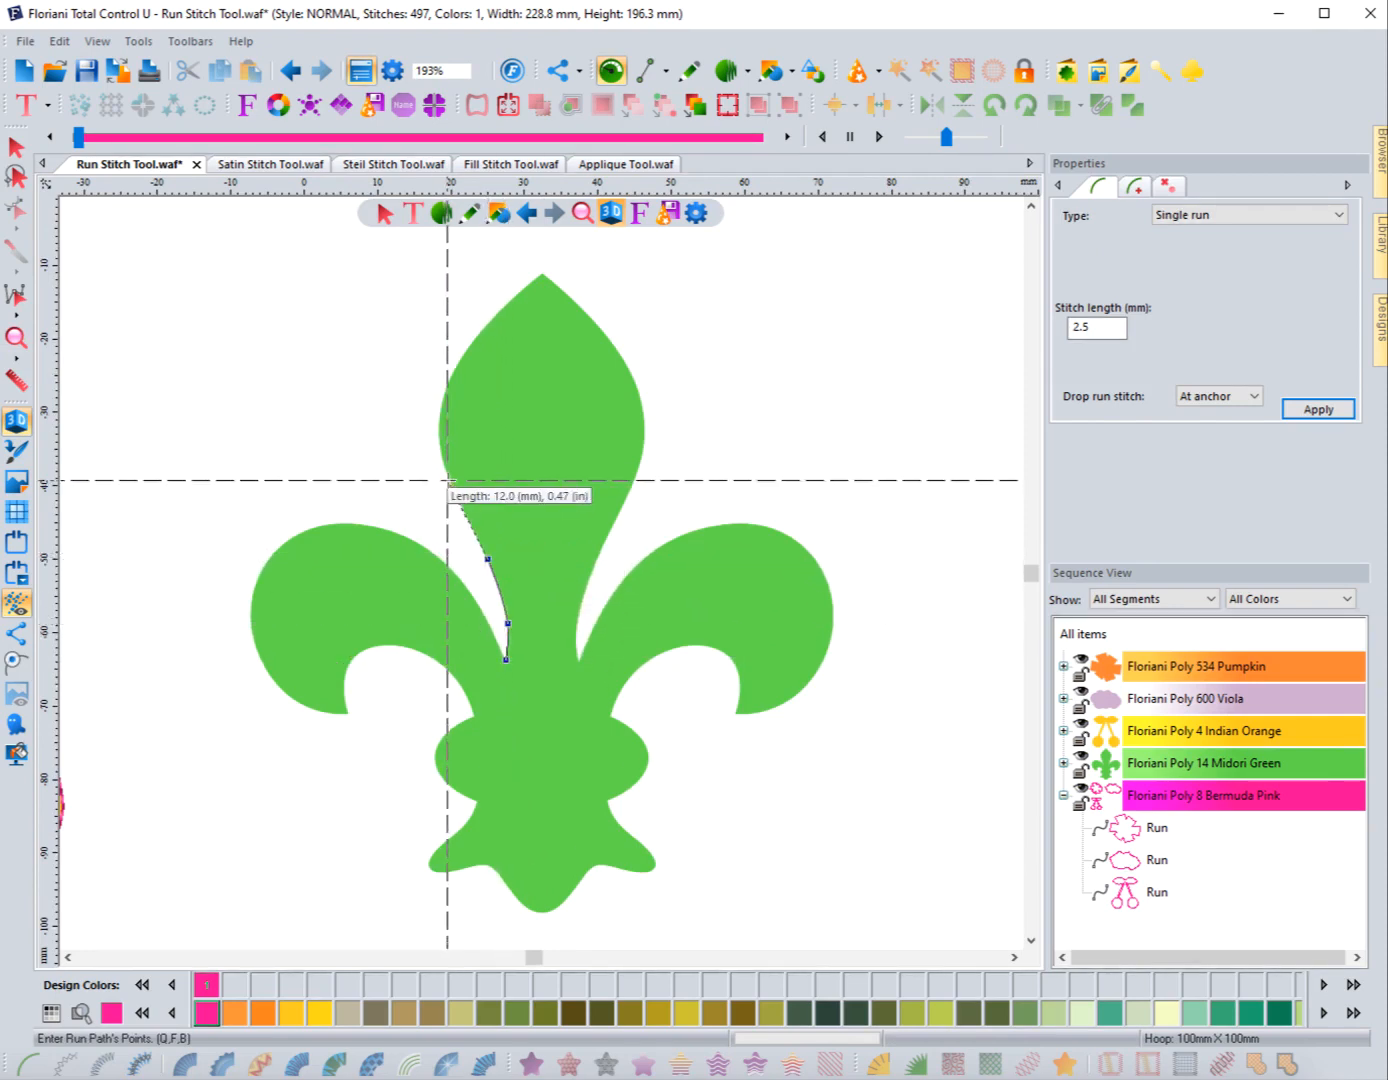
pyautogui.click(449, 480)
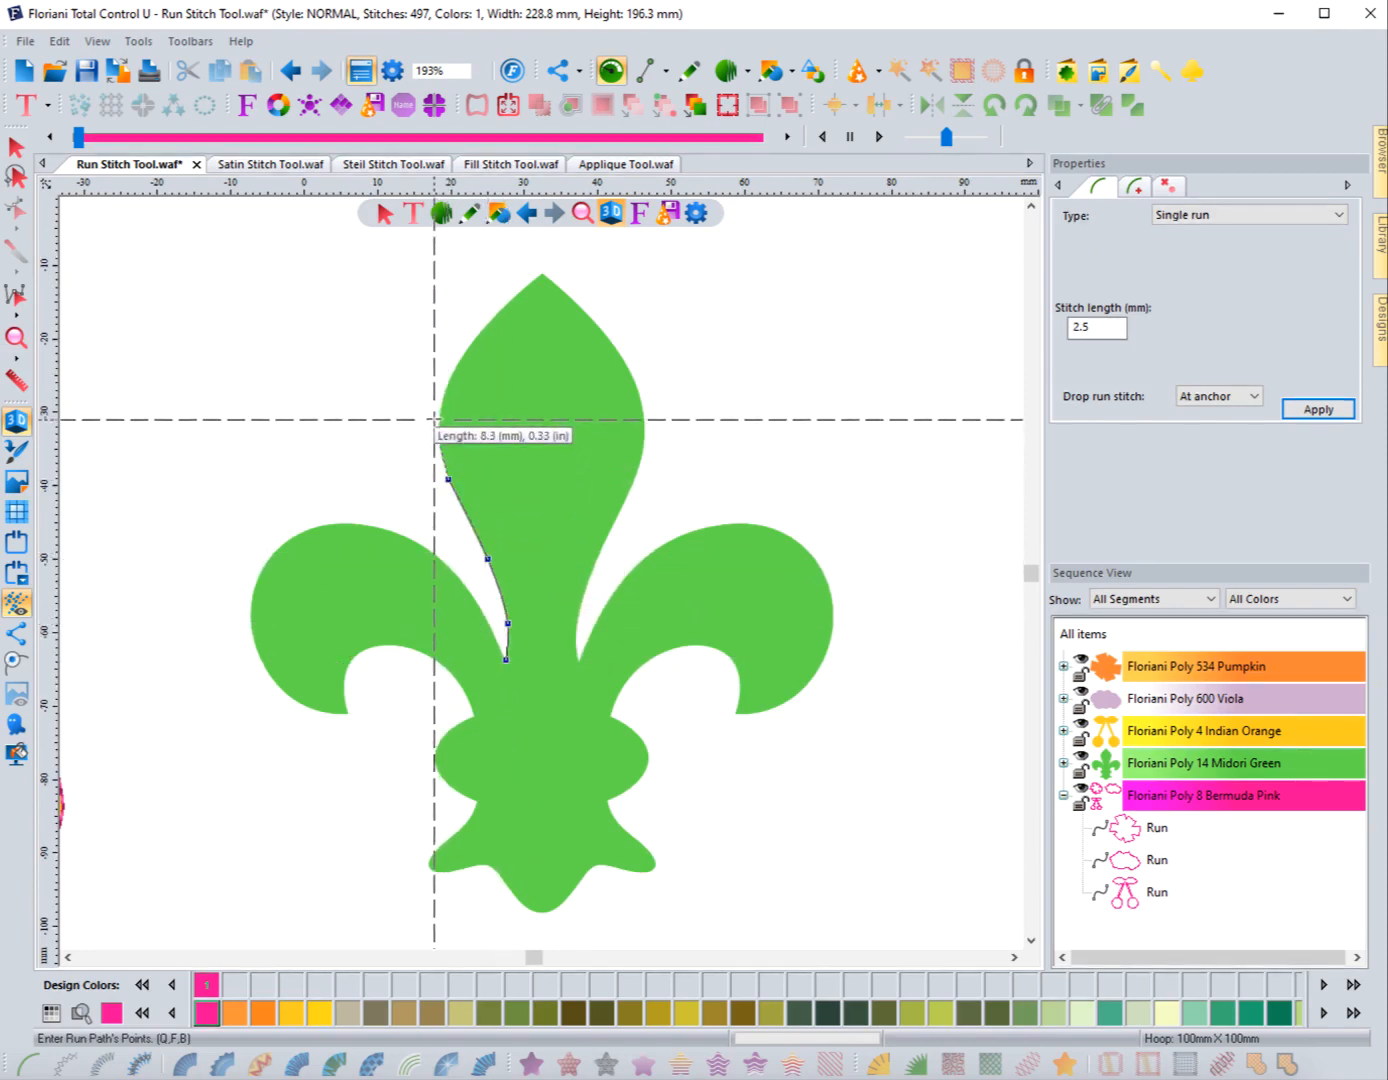
pyautogui.click(492, 317)
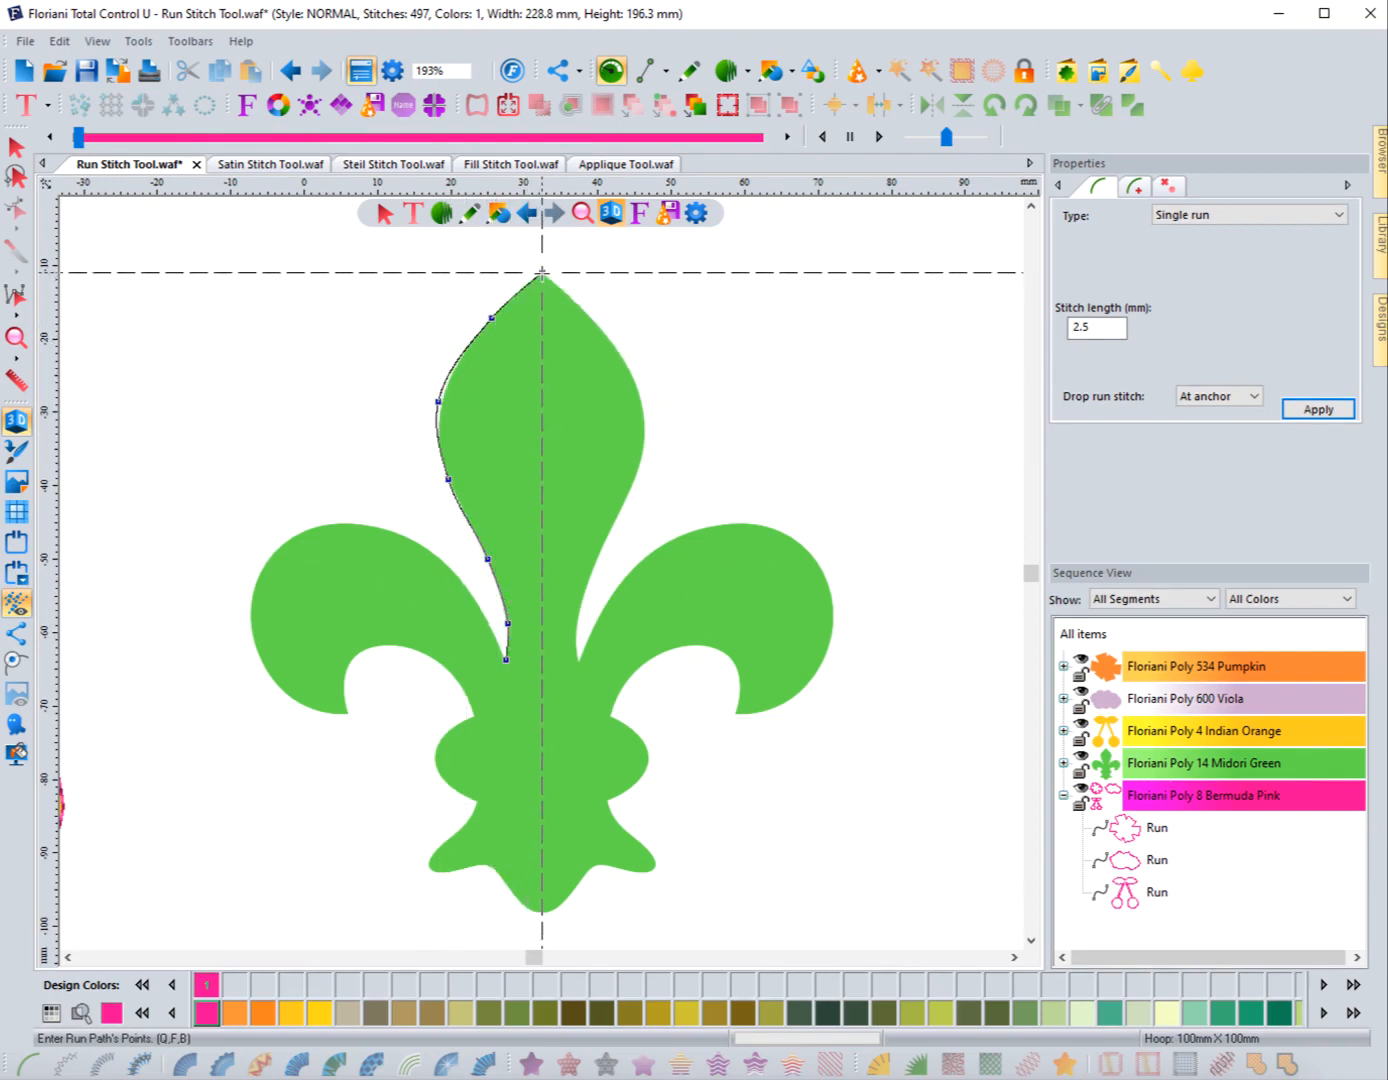
pyautogui.click(543, 273)
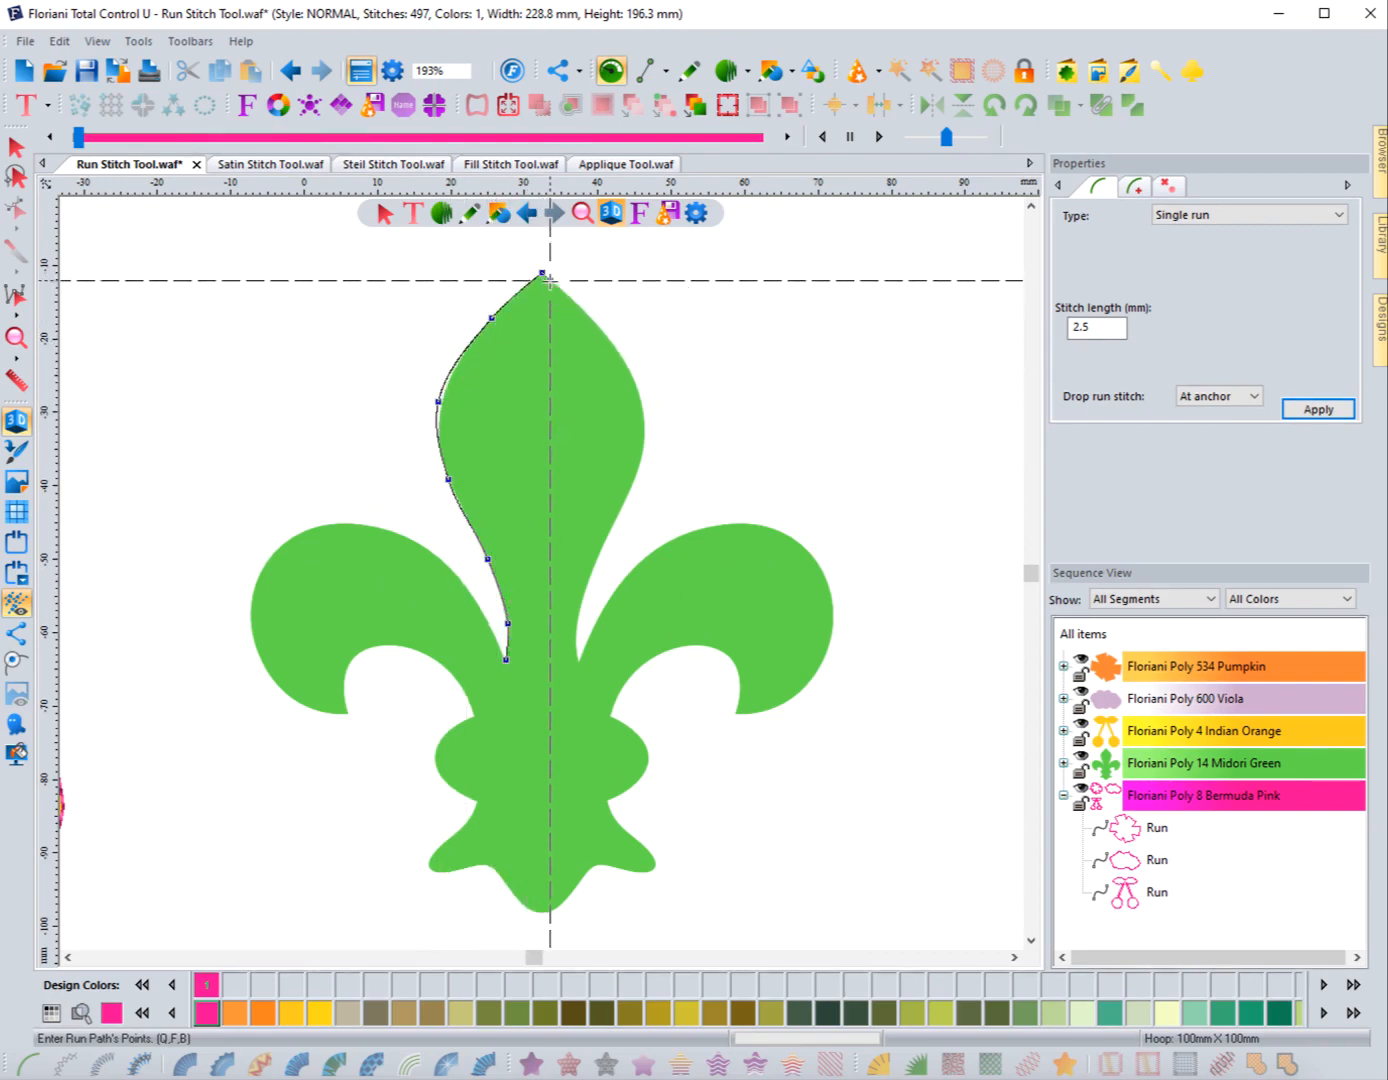
# Continue the run path down the center petal's right edge to the notch beside the right petal
pyautogui.click(549, 280)
pyautogui.click(600, 328)
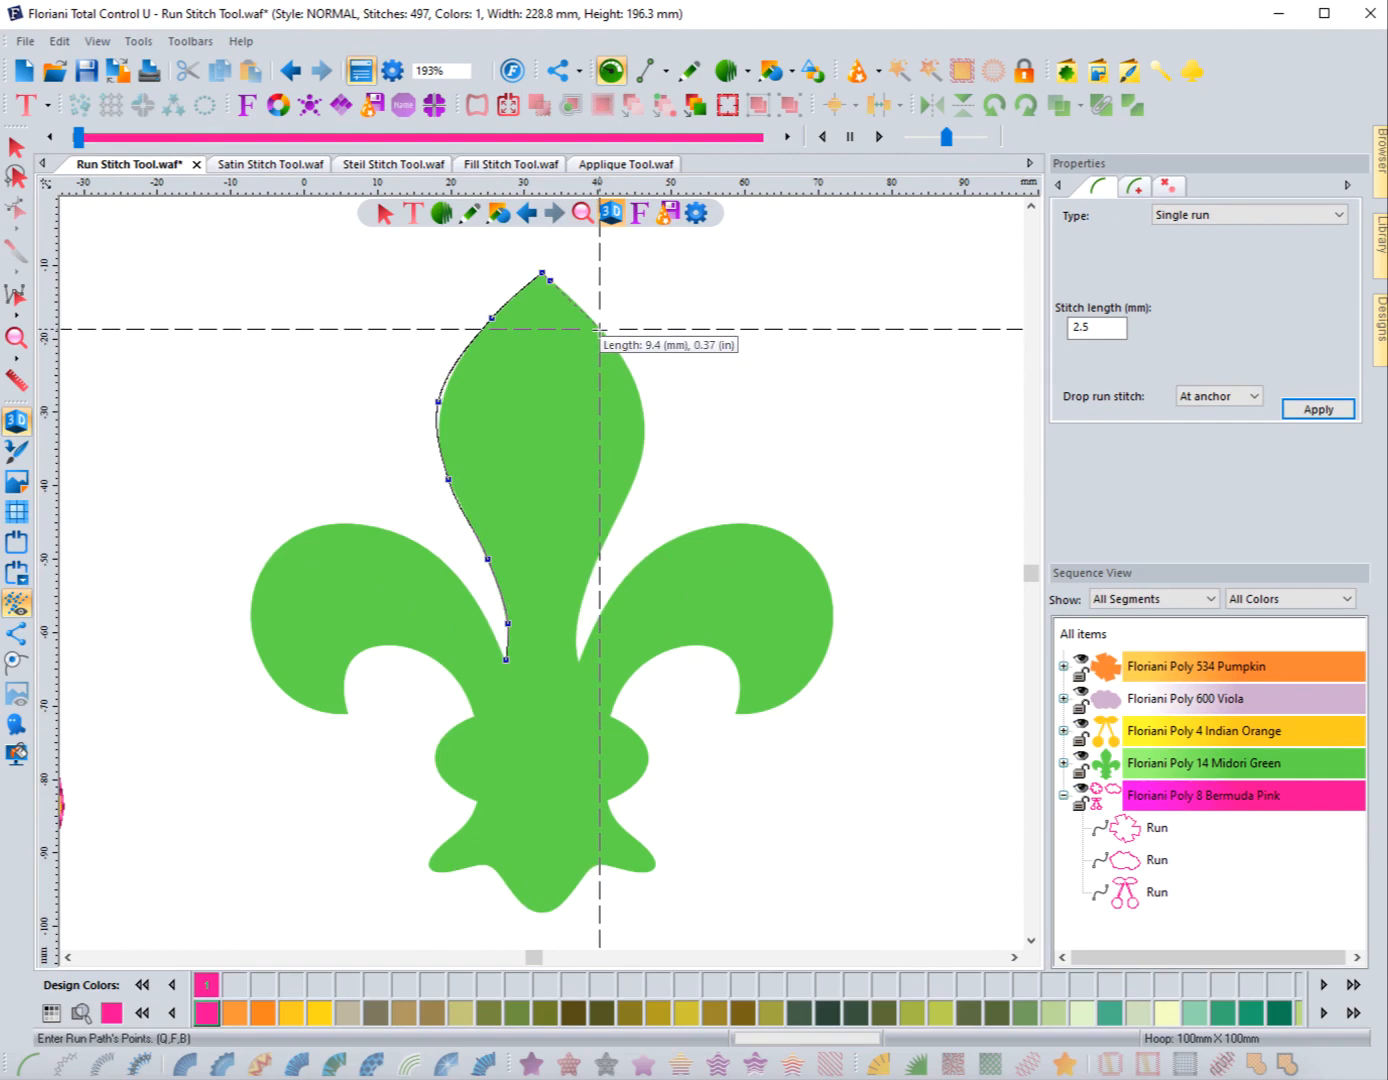
pyautogui.click(643, 412)
pyautogui.click(626, 499)
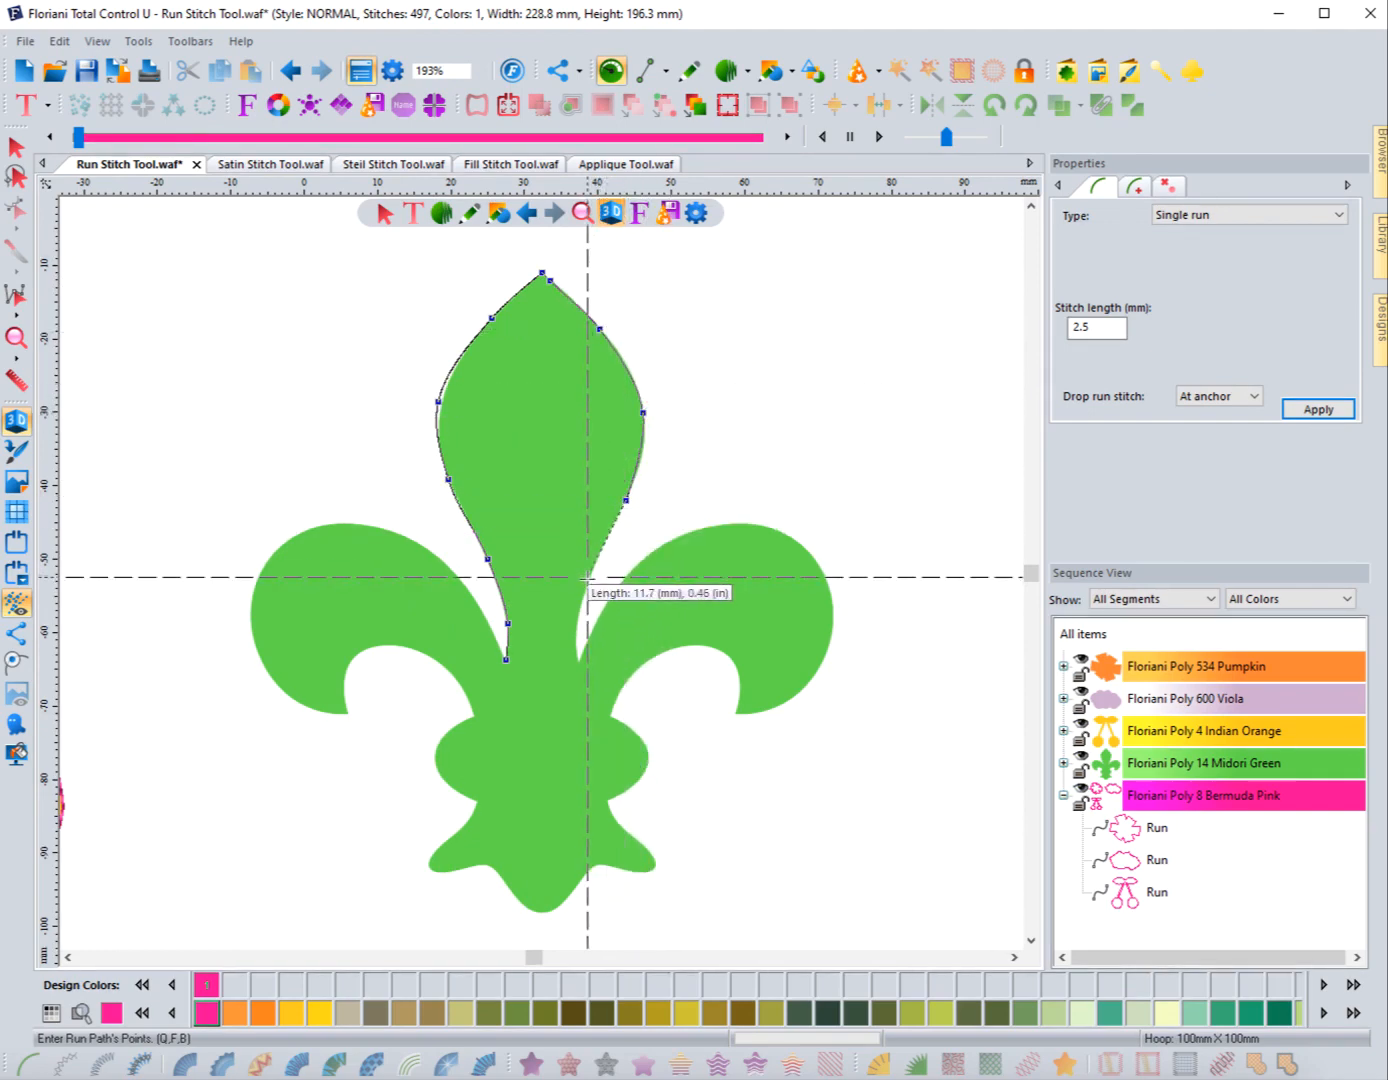
pyautogui.click(585, 586)
pyautogui.click(574, 633)
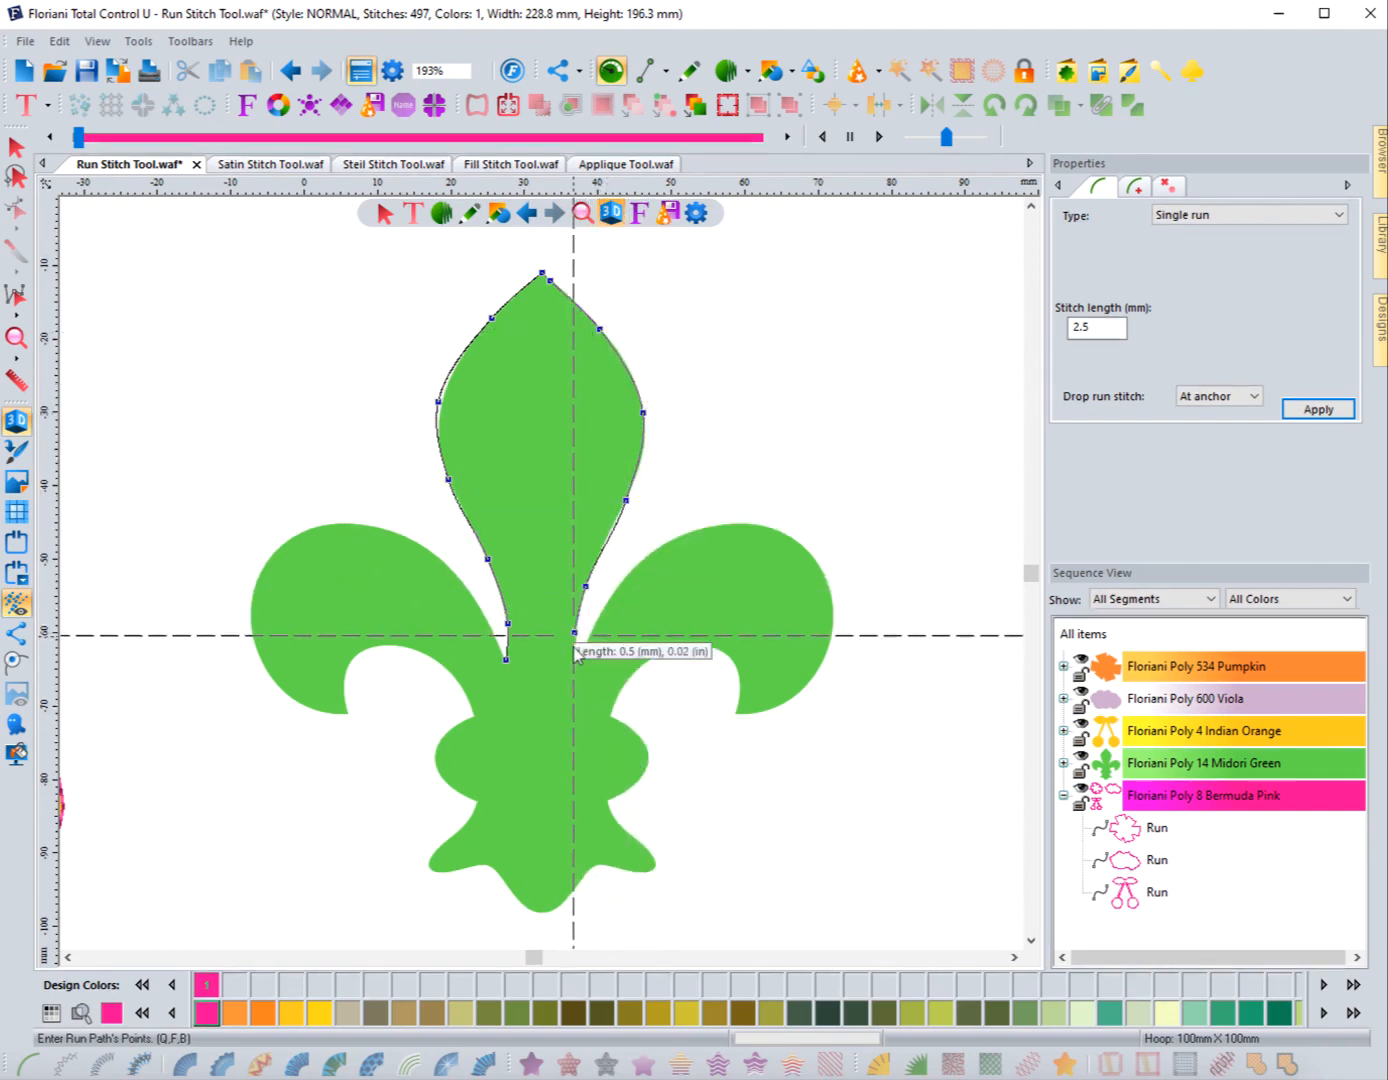
pyautogui.click(578, 663)
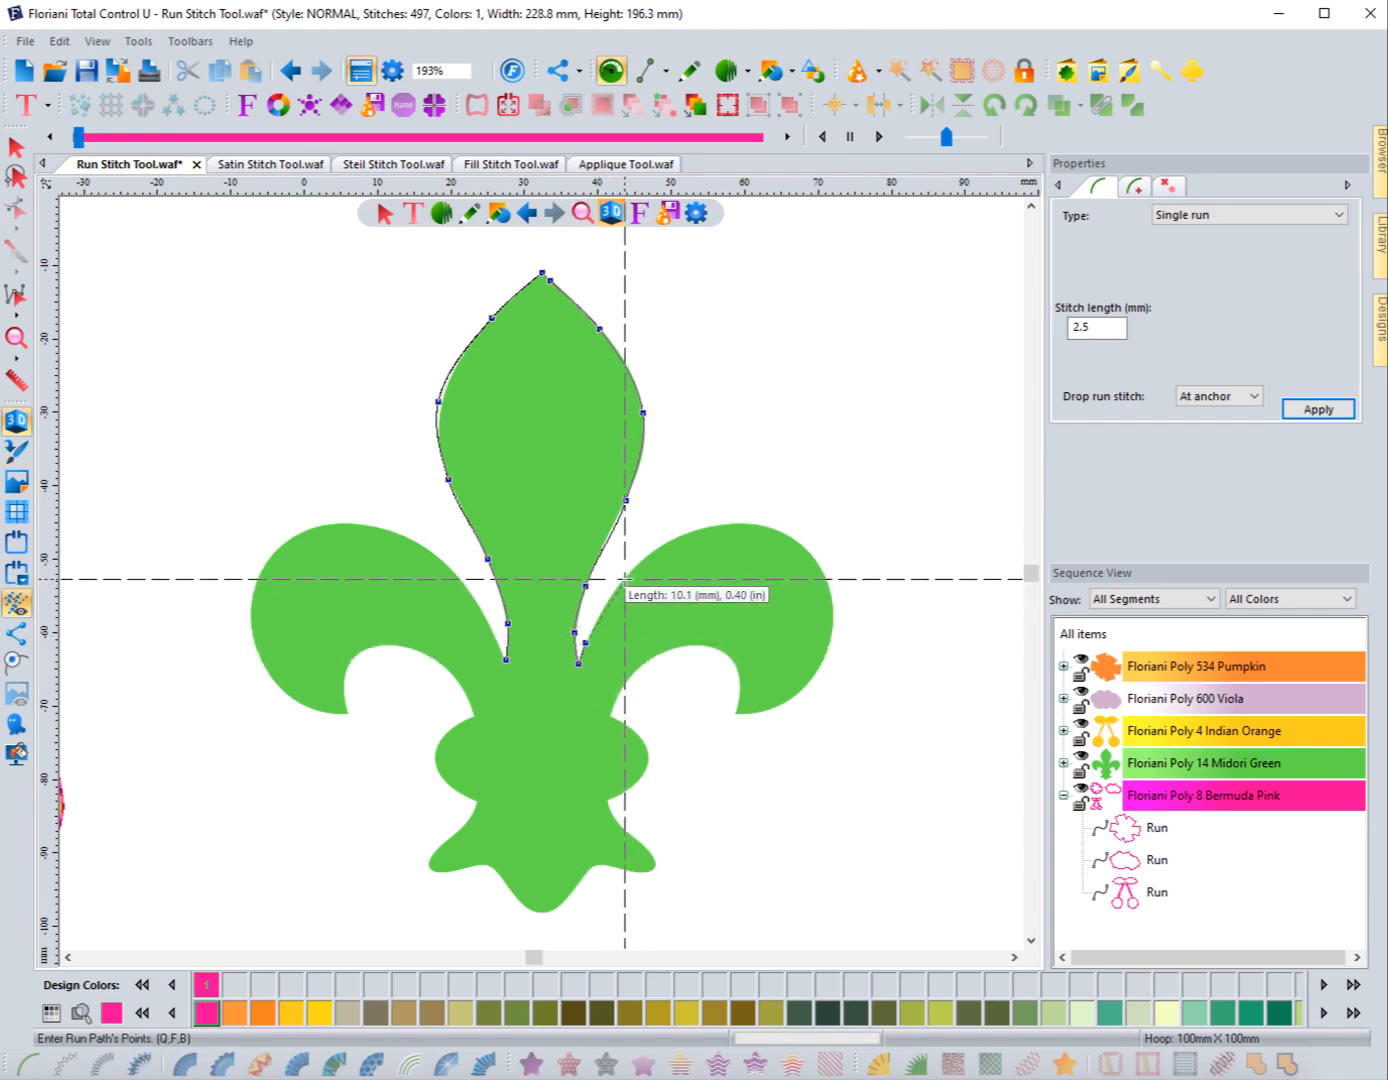
# Place run path points around the right petal's outer edge to its lower tip
pyautogui.click(625, 578)
pyautogui.click(700, 531)
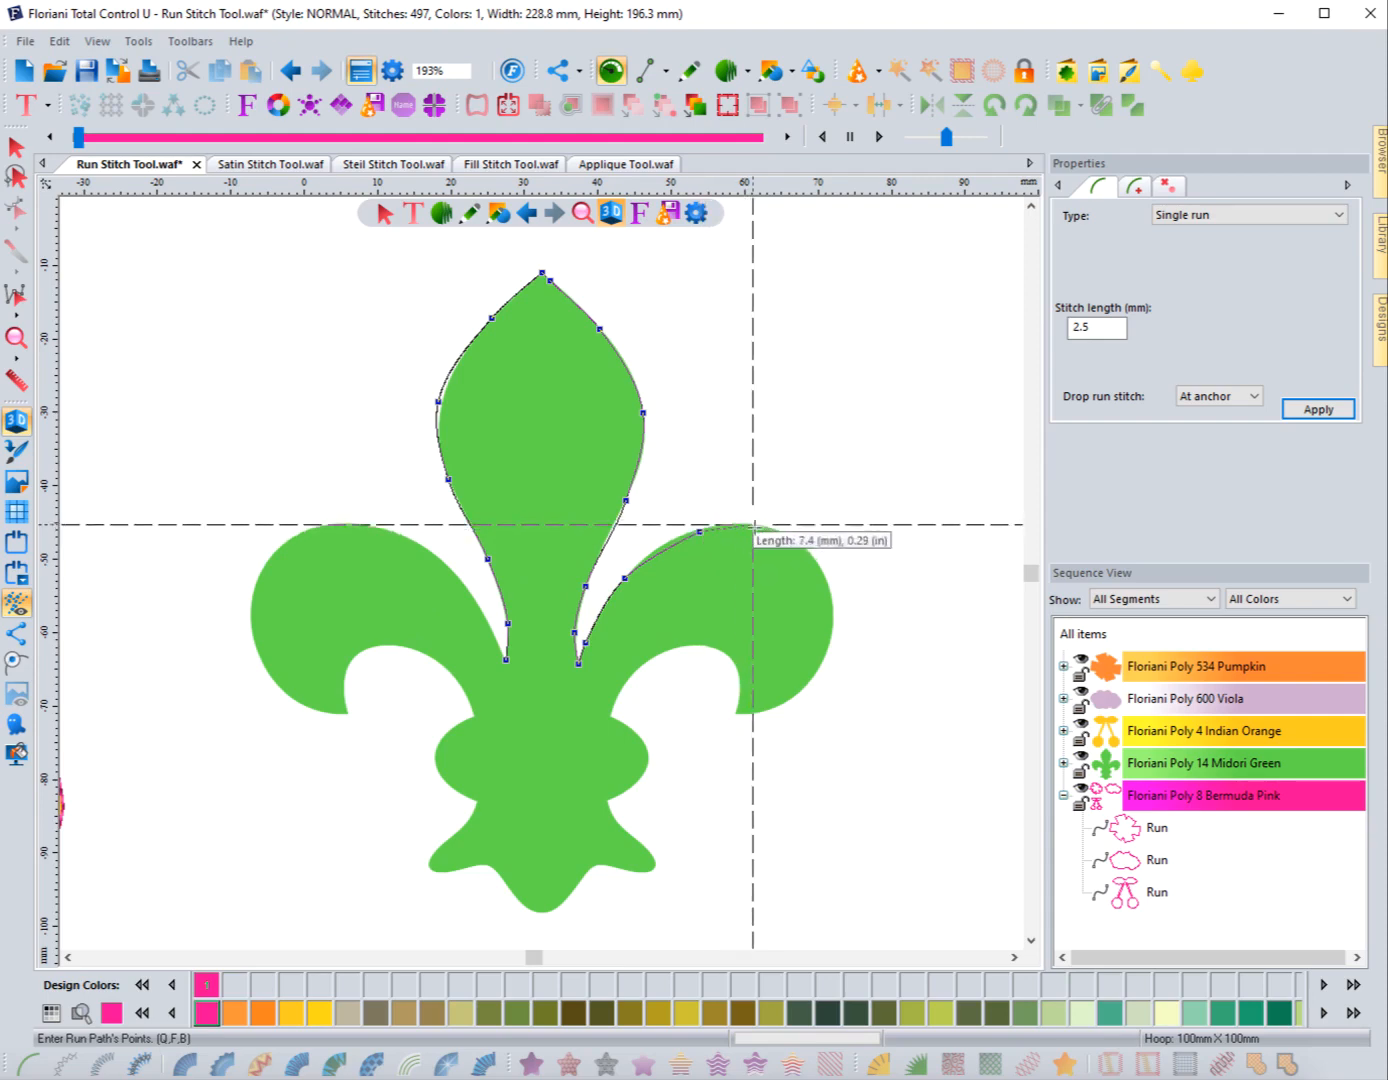
pyautogui.click(764, 525)
pyautogui.click(818, 567)
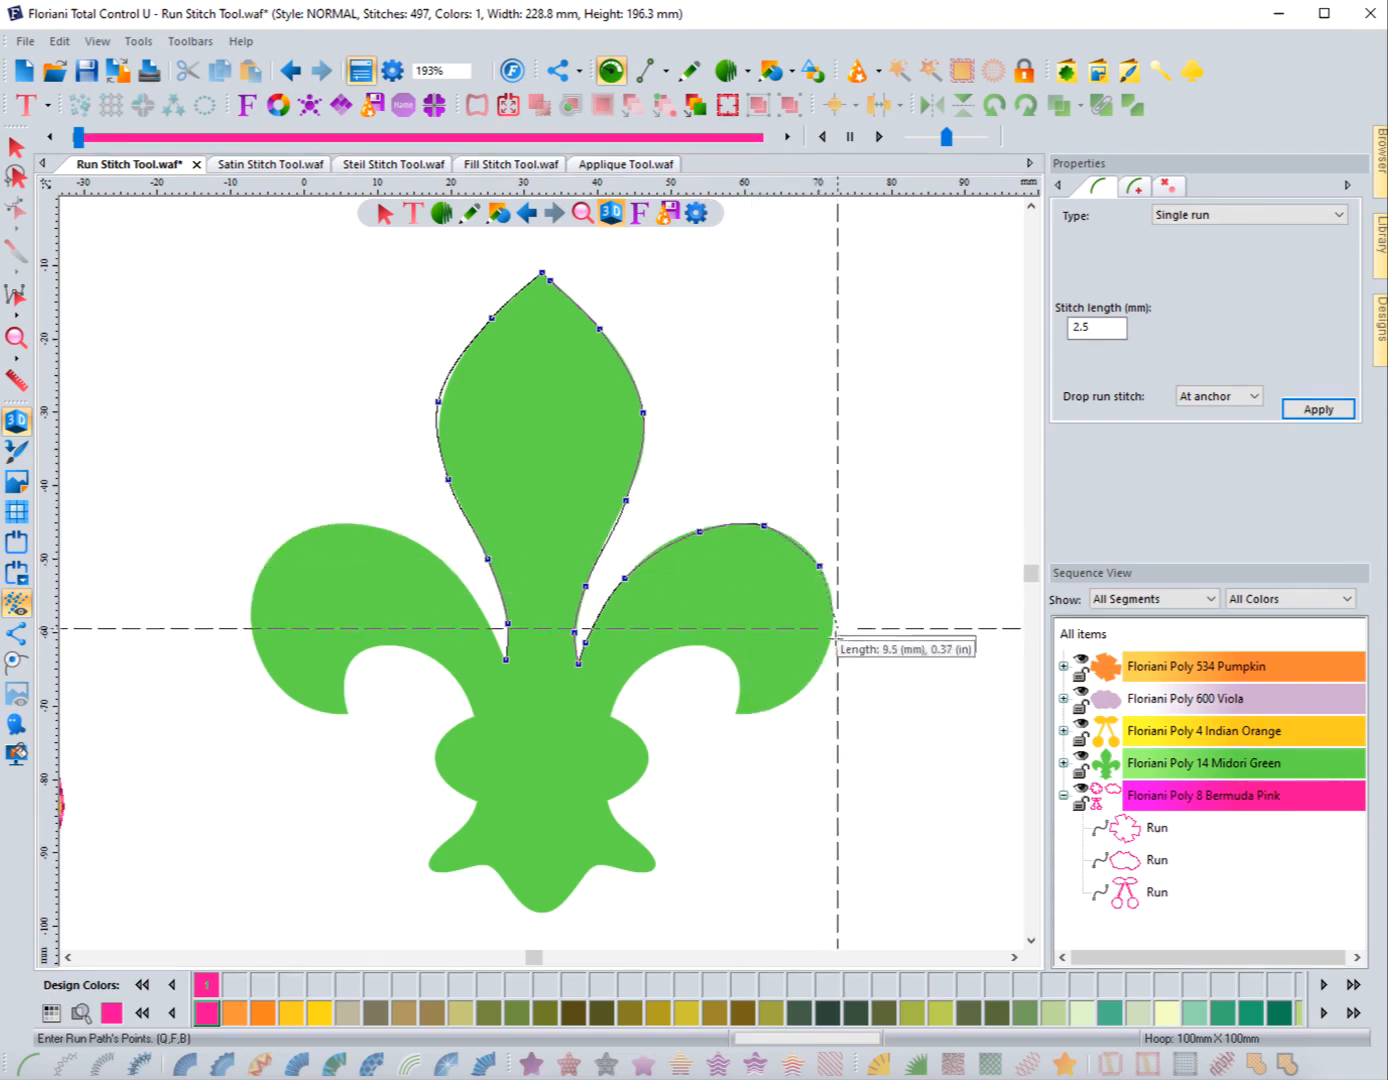
pyautogui.click(825, 658)
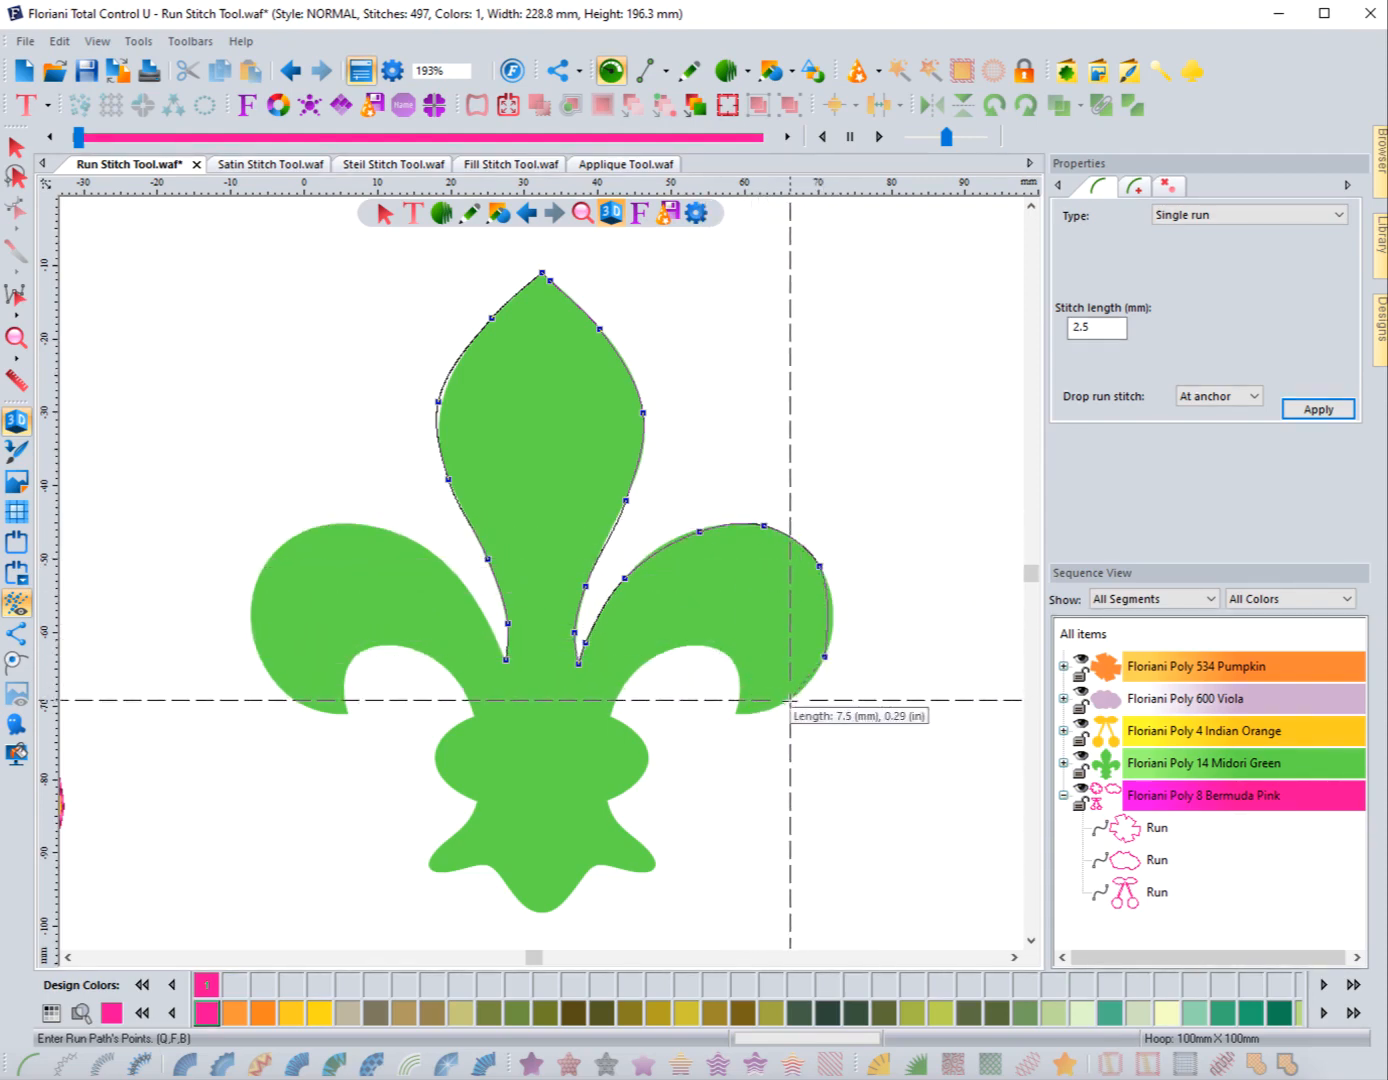
pyautogui.click(790, 701)
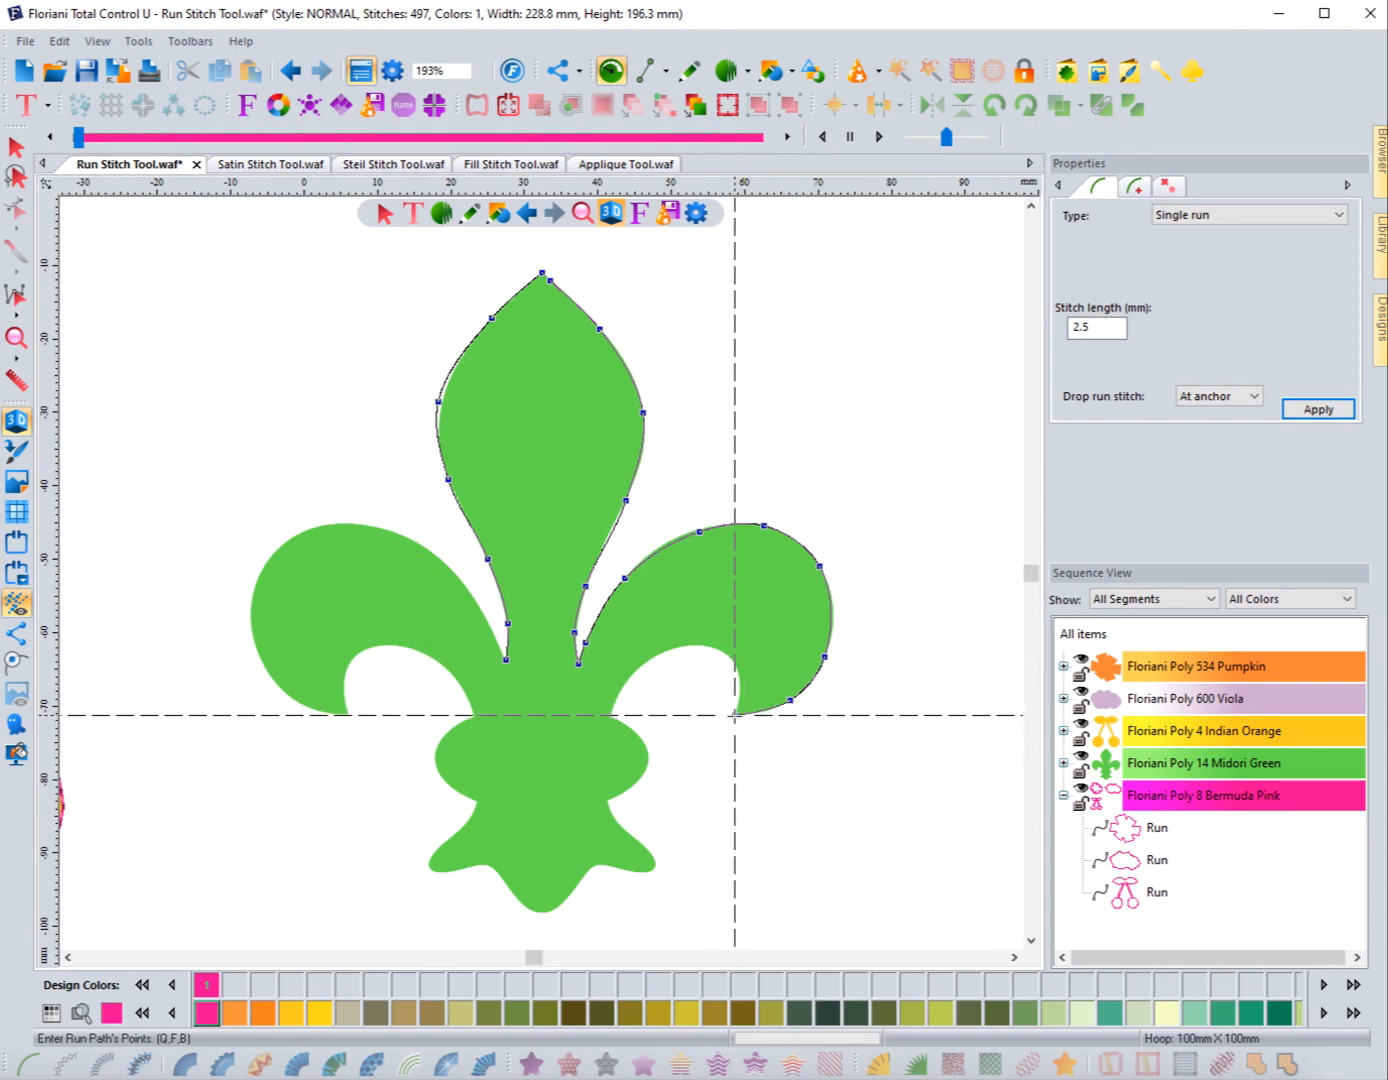
pyautogui.click(735, 714)
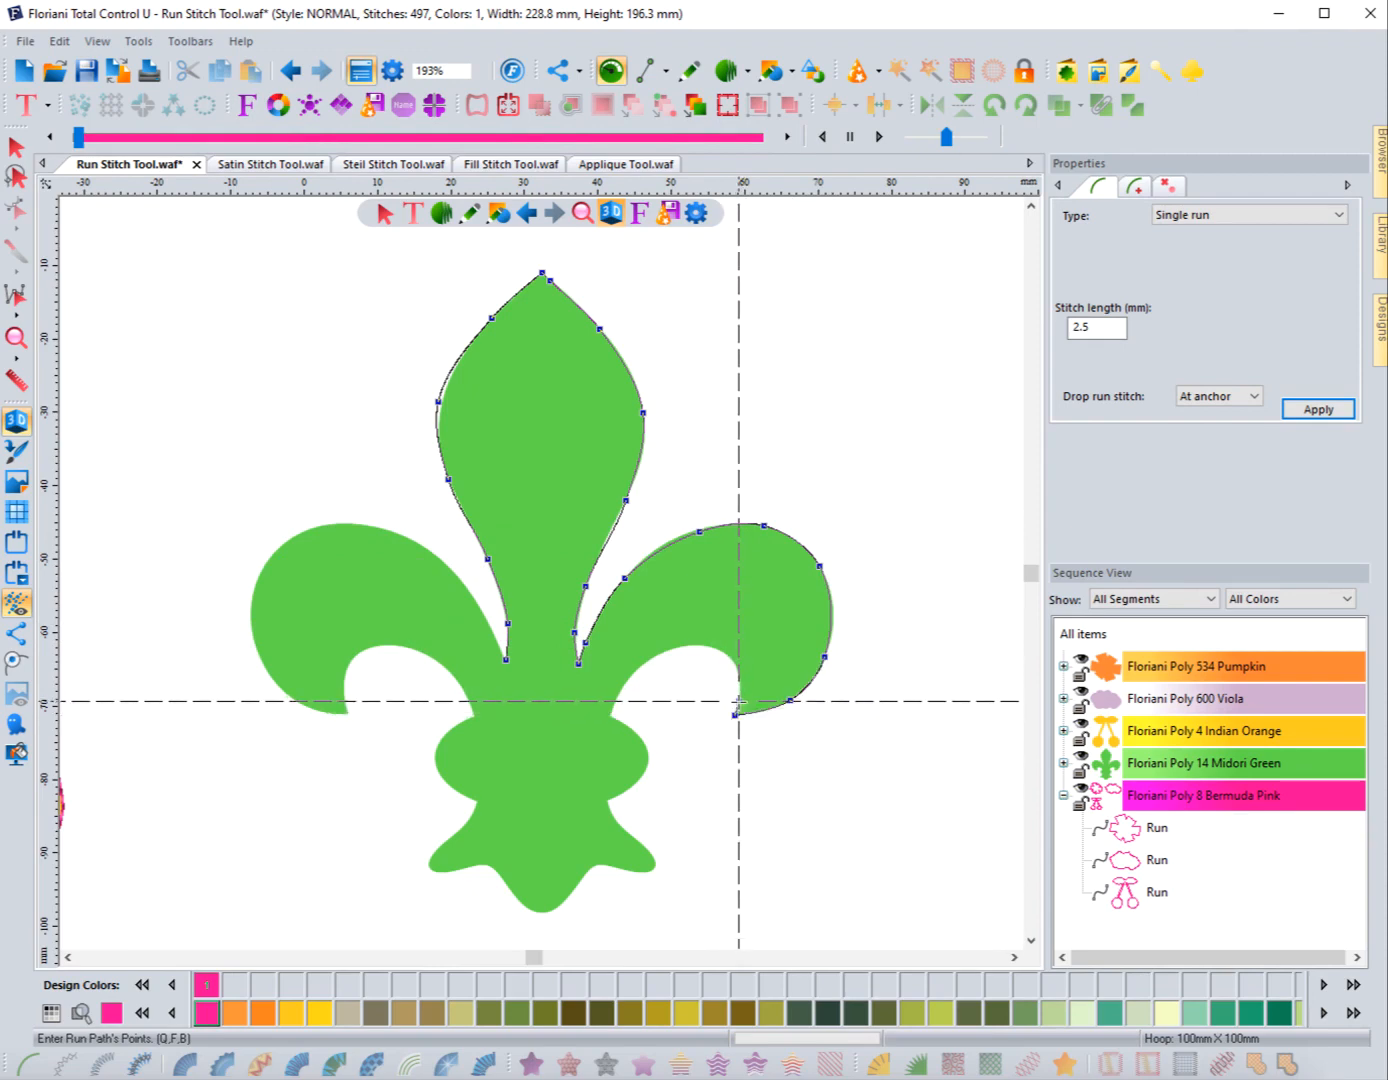
# Continue the run path along the right petal's inner curve to the corner where it meets the middle band
pyautogui.click(739, 700)
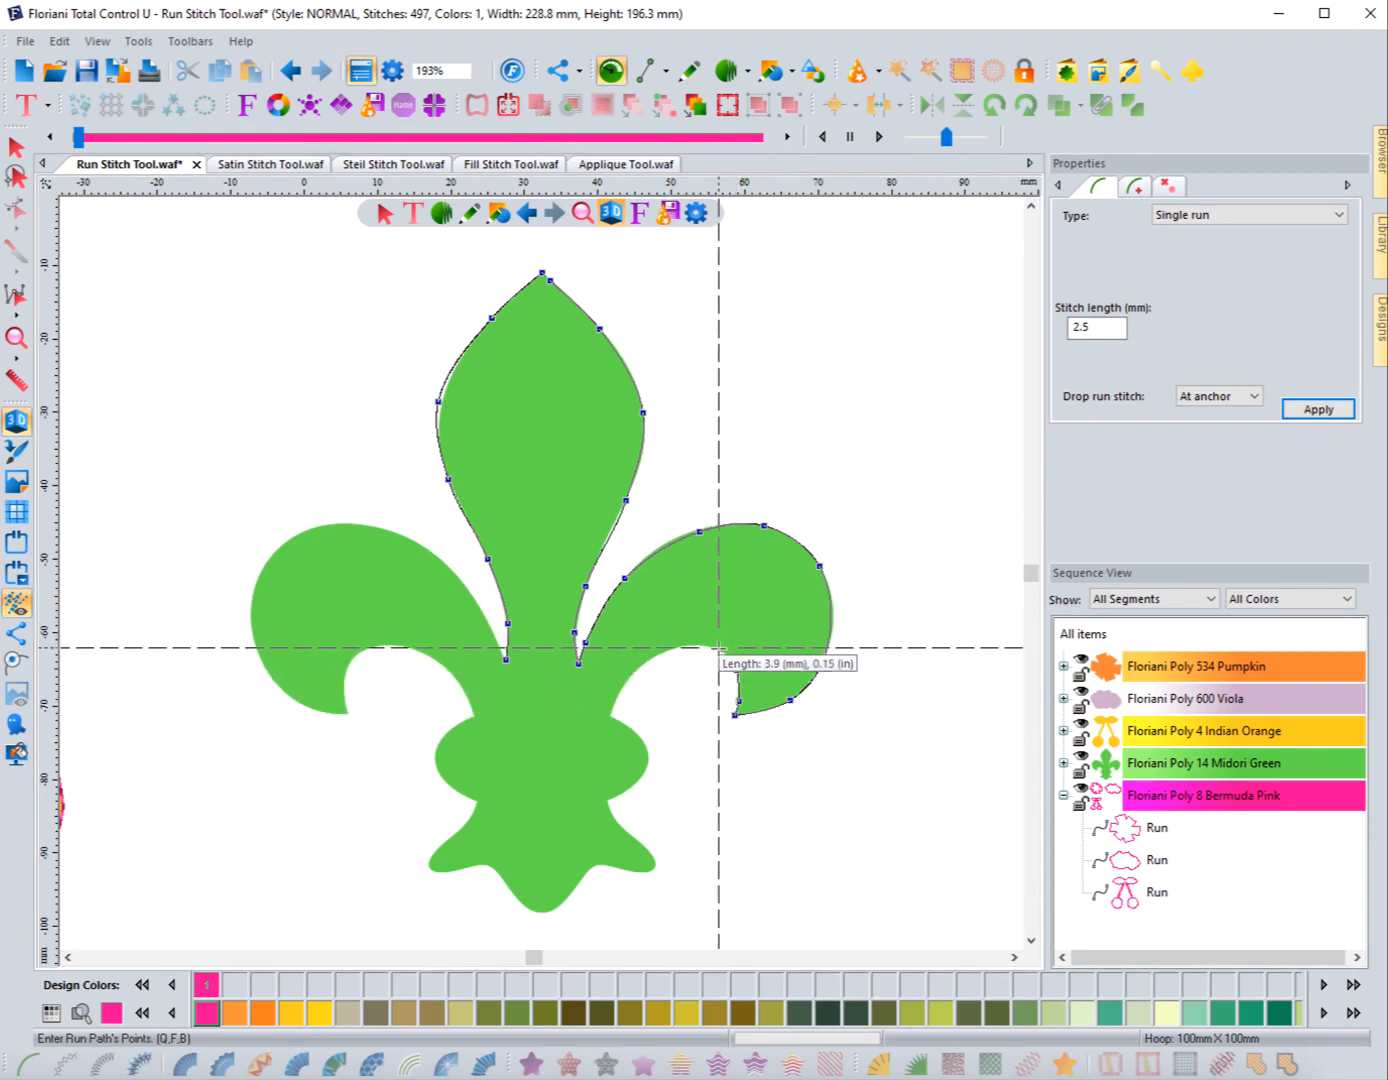
pyautogui.click(718, 646)
pyautogui.click(666, 649)
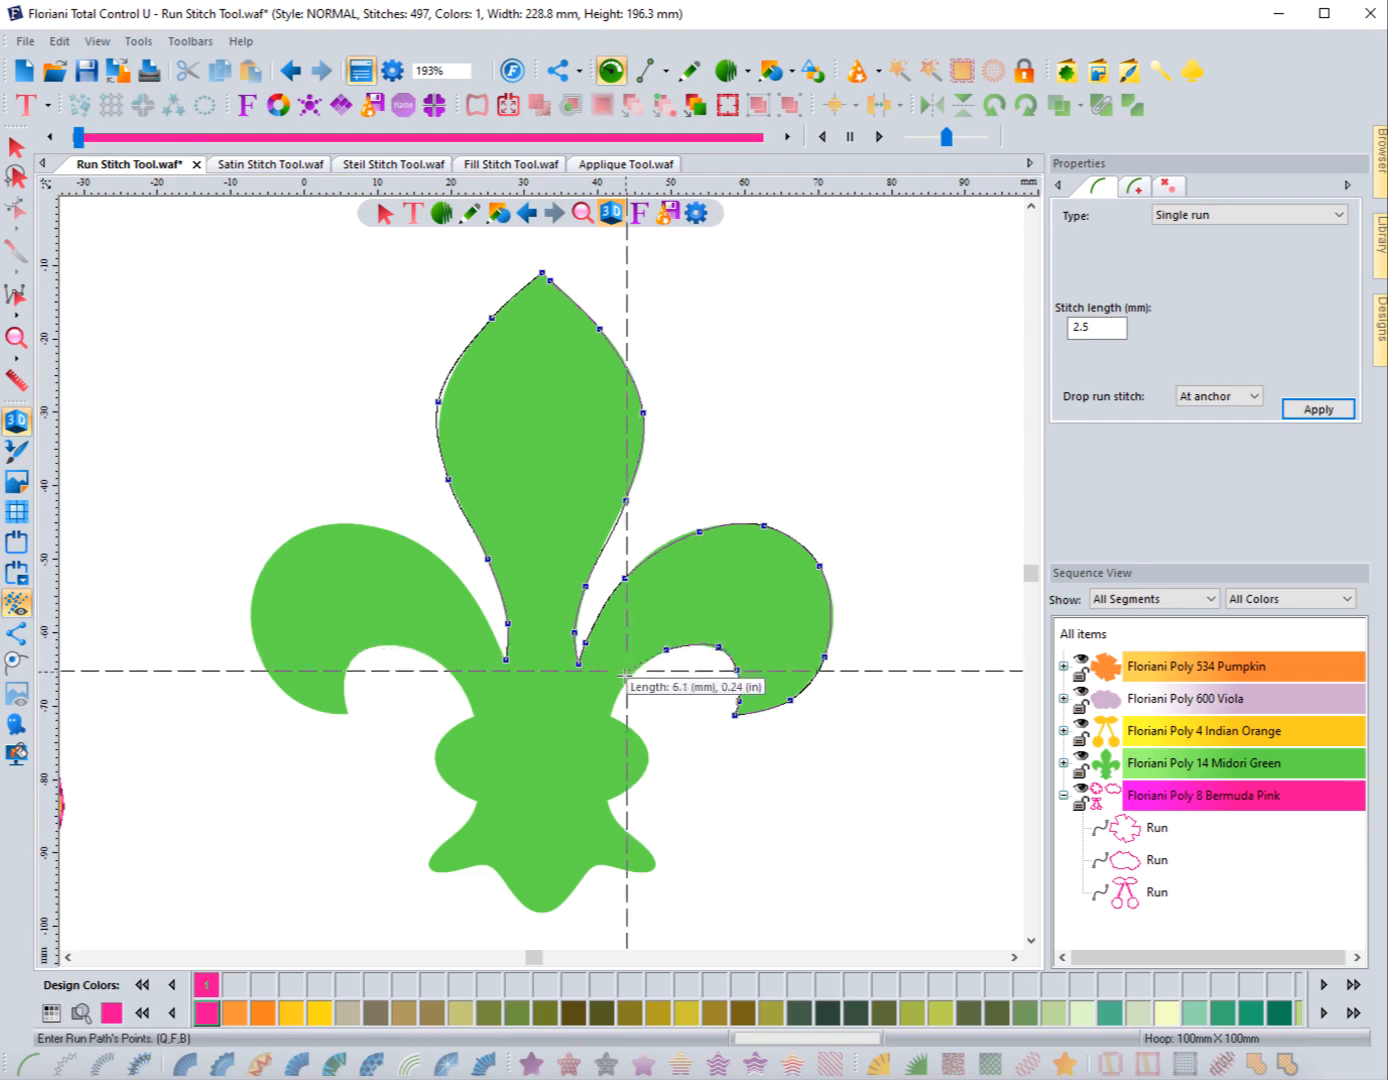
pyautogui.click(623, 684)
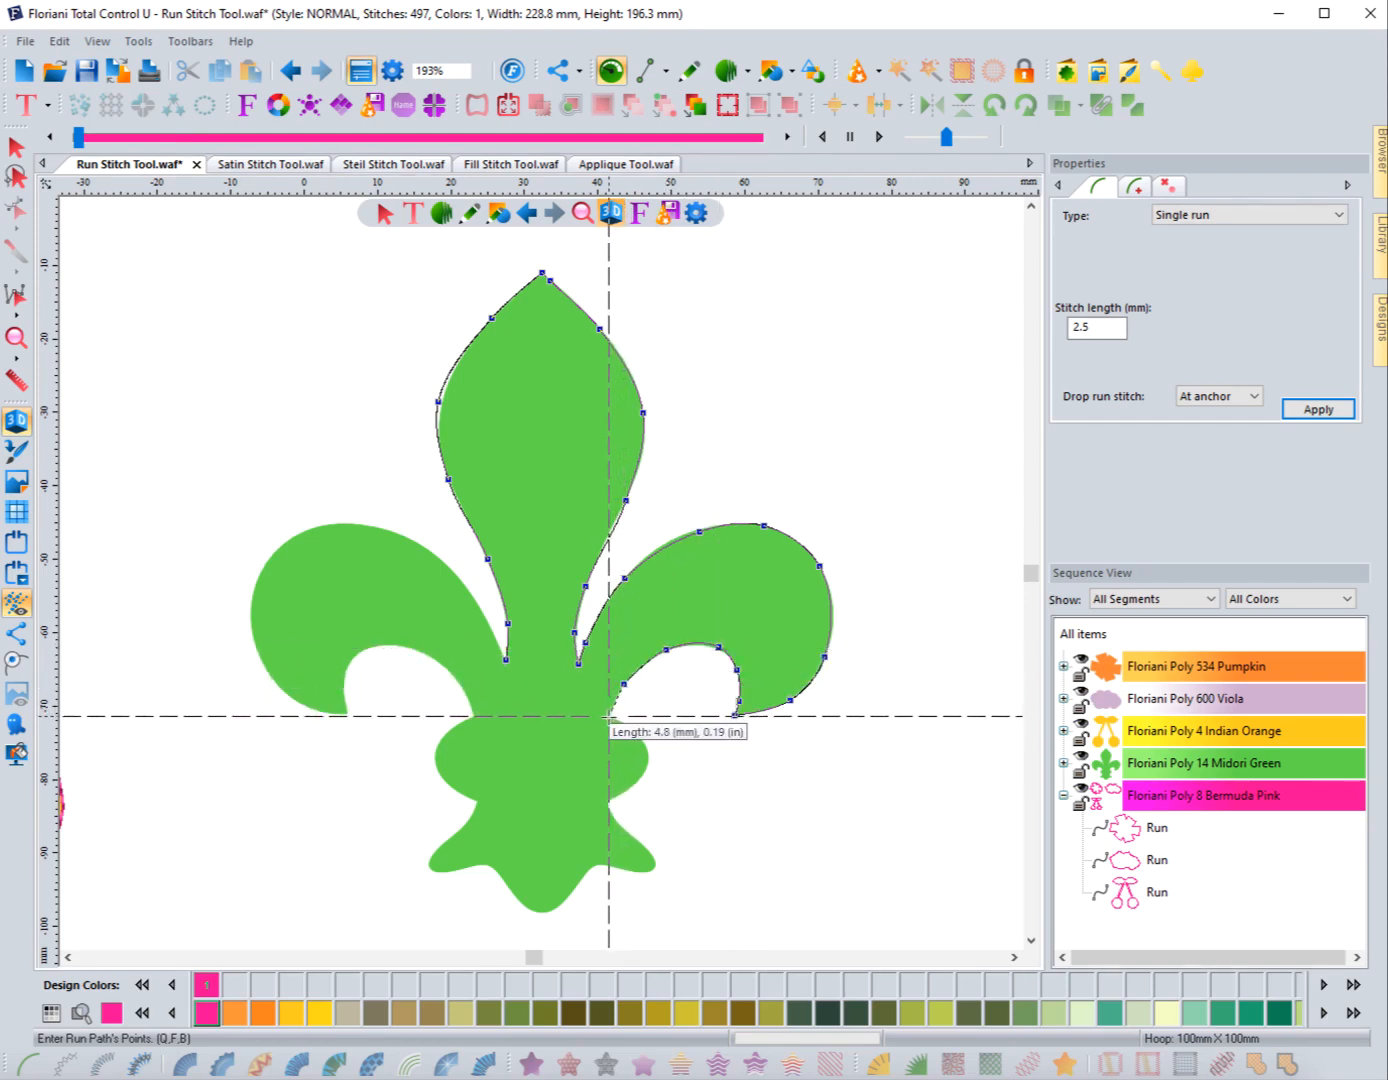
pyautogui.click(610, 715)
# Place run path points around the middle band's right side and down to the base's right lobe
pyautogui.click(626, 725)
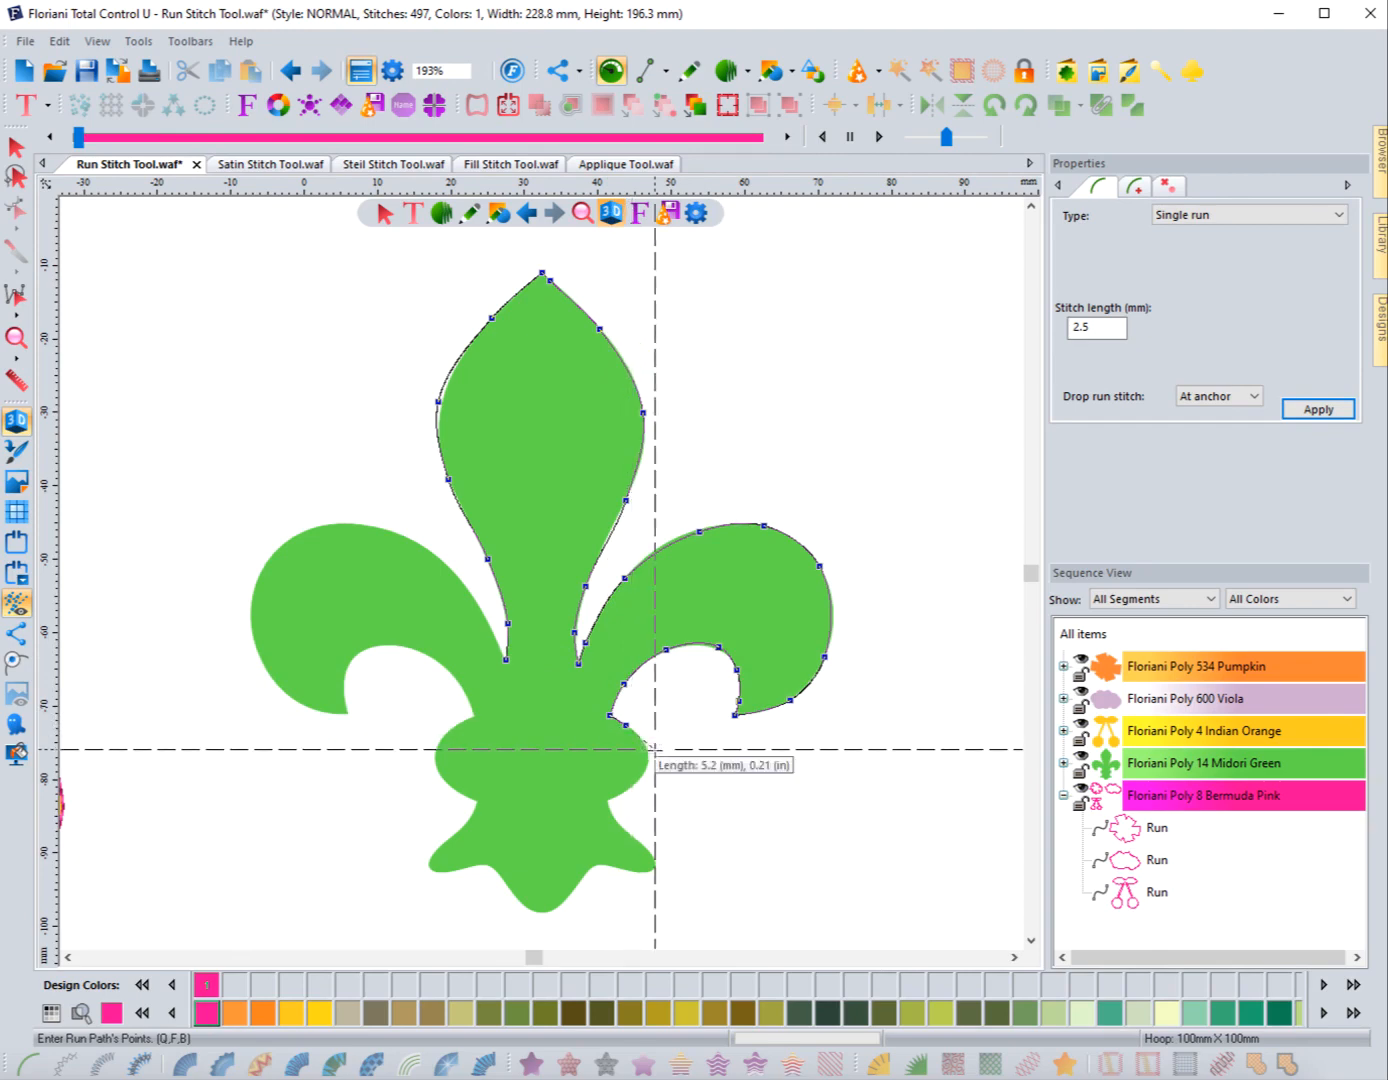
pyautogui.click(648, 750)
pyautogui.click(638, 780)
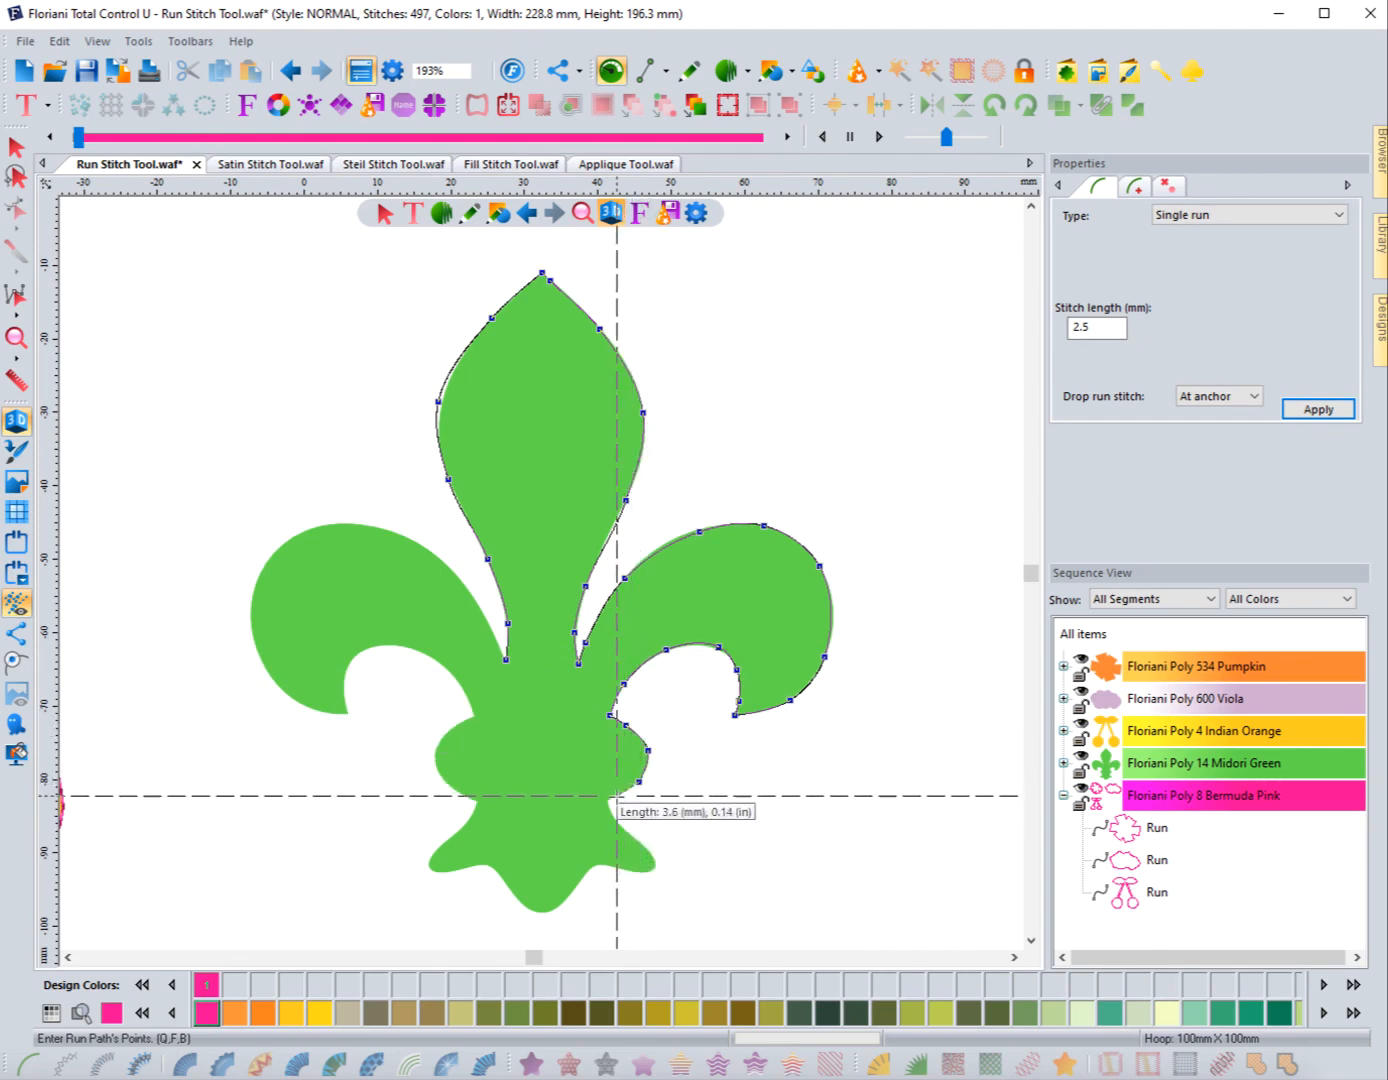
pyautogui.click(610, 801)
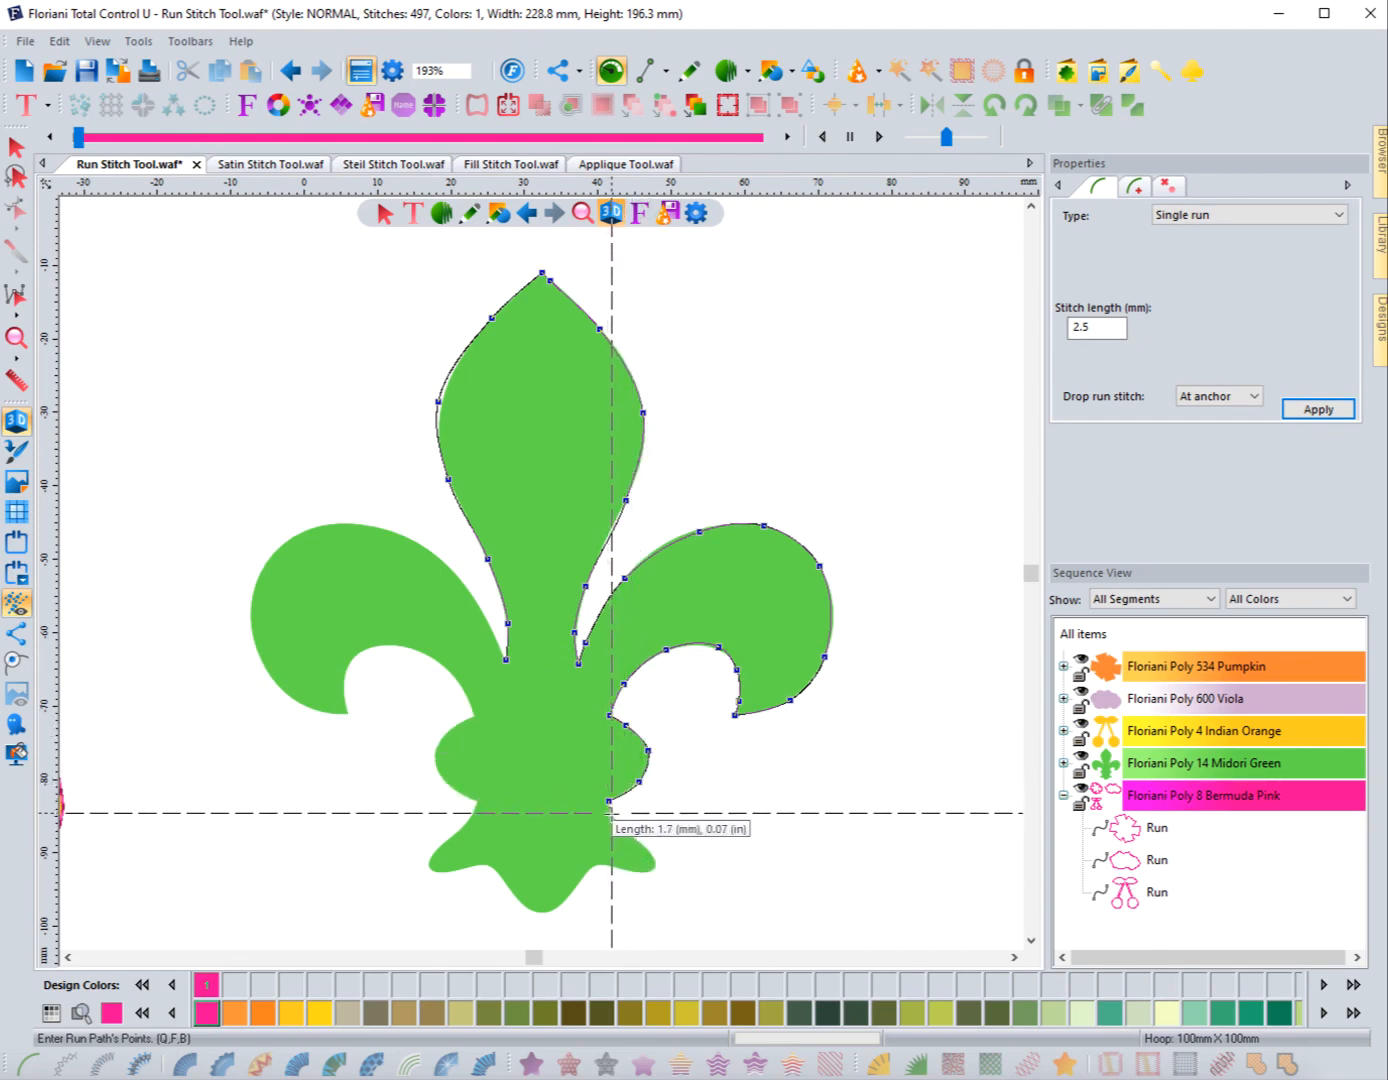
pyautogui.click(611, 812)
pyautogui.click(640, 863)
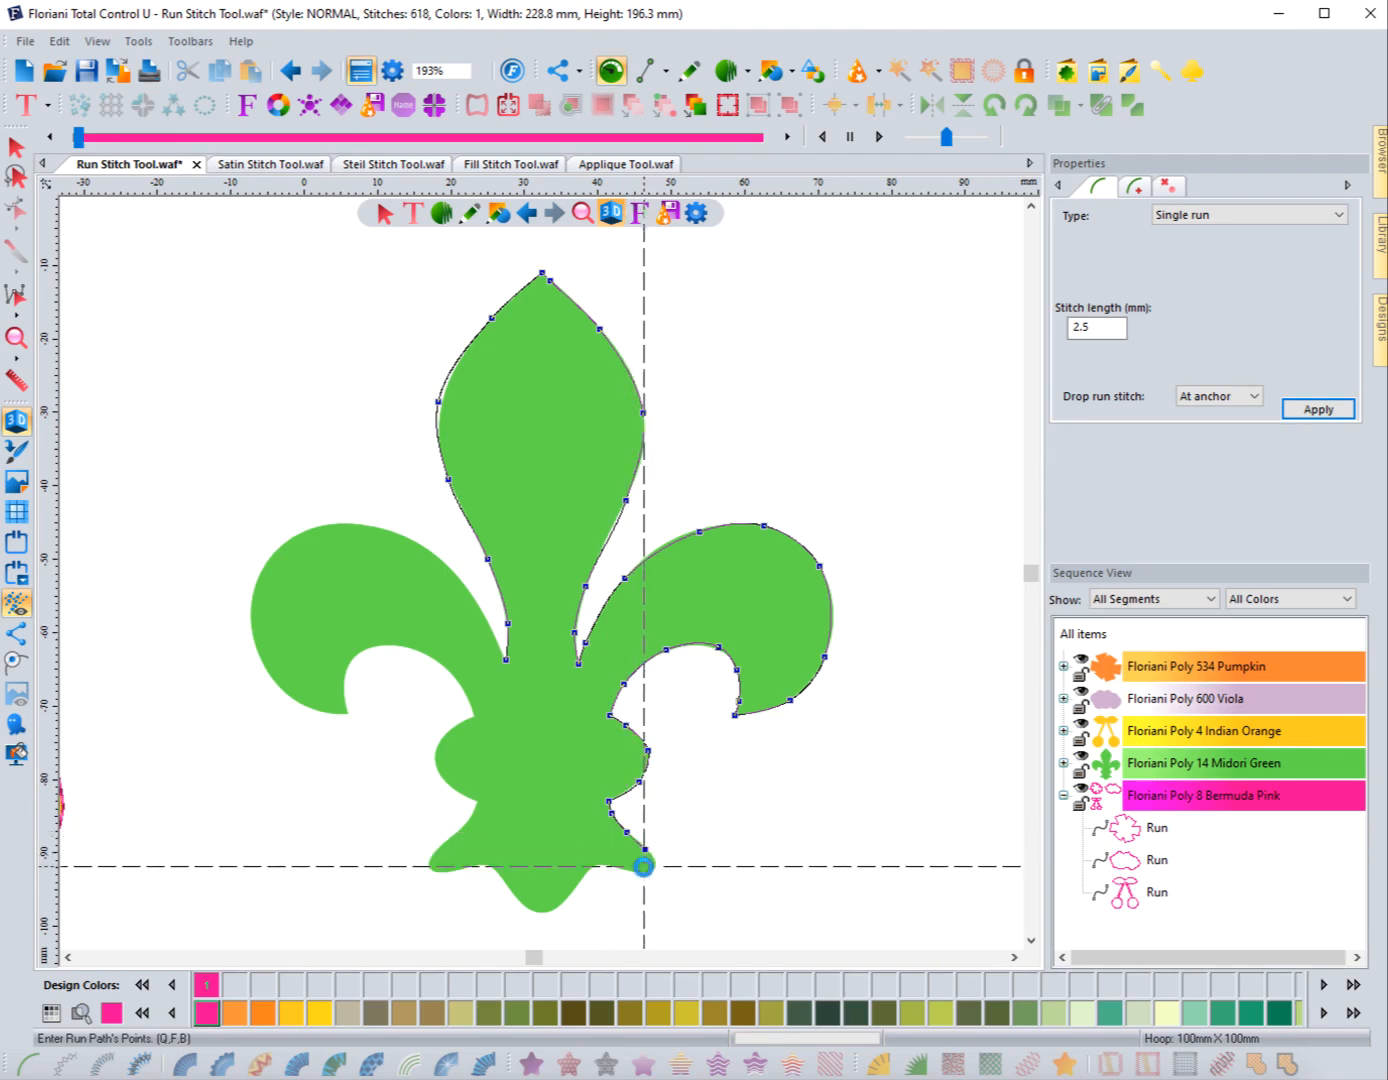
# Generate the run stitches from the partial fleur-de-lis outline, deselect the run and show all four shapes
pyautogui.press('Return')
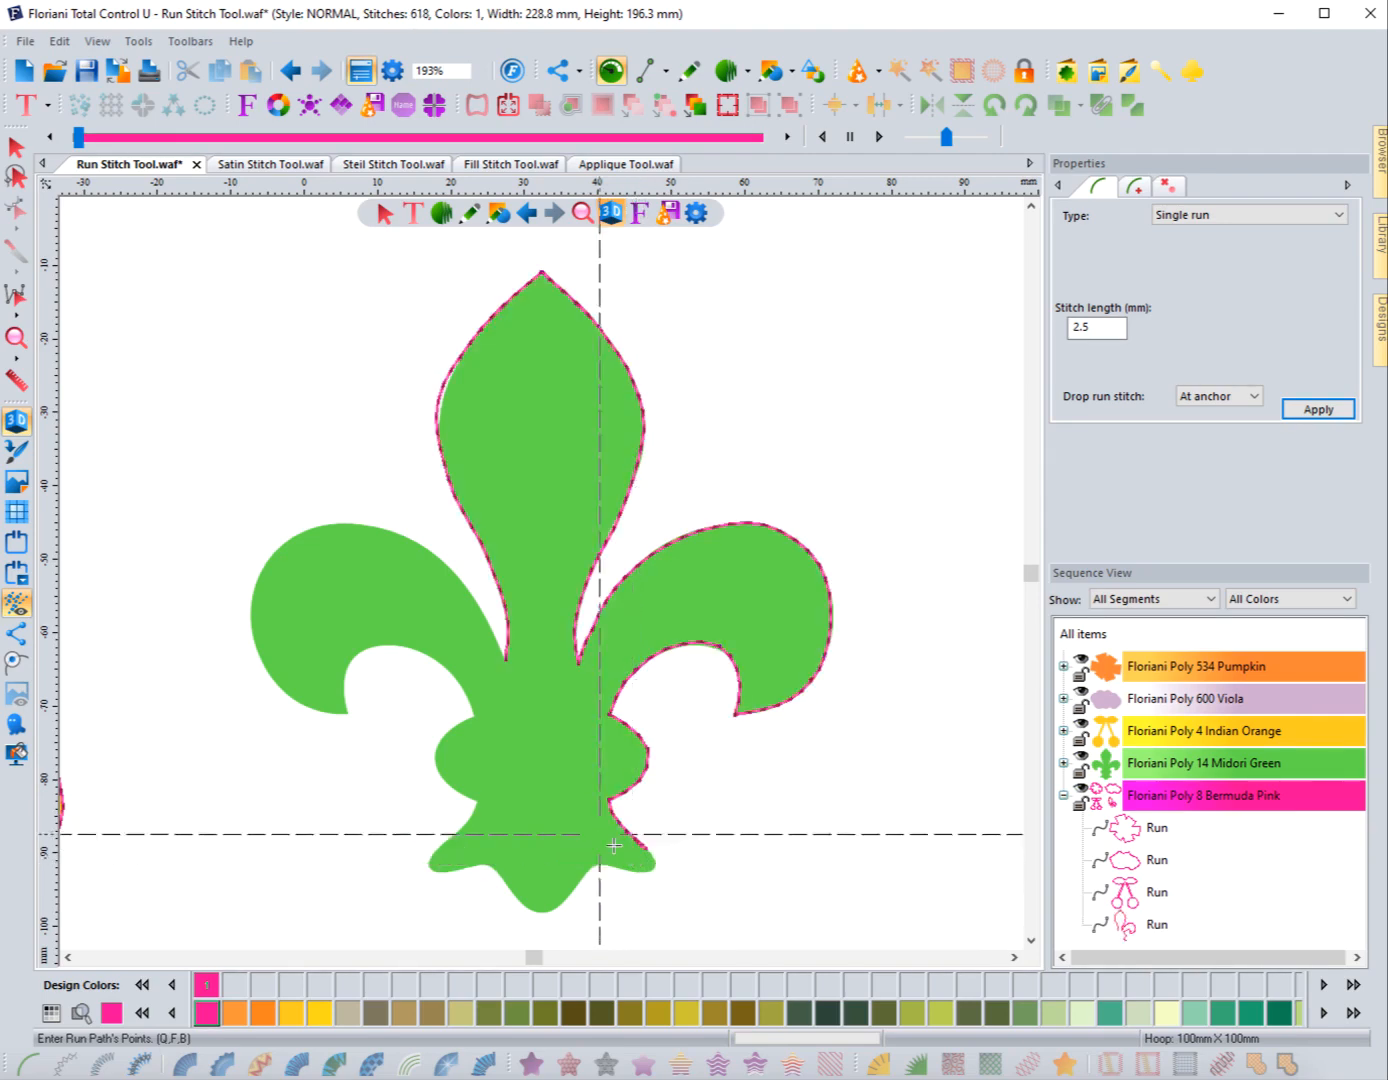
pyautogui.press('Escape')
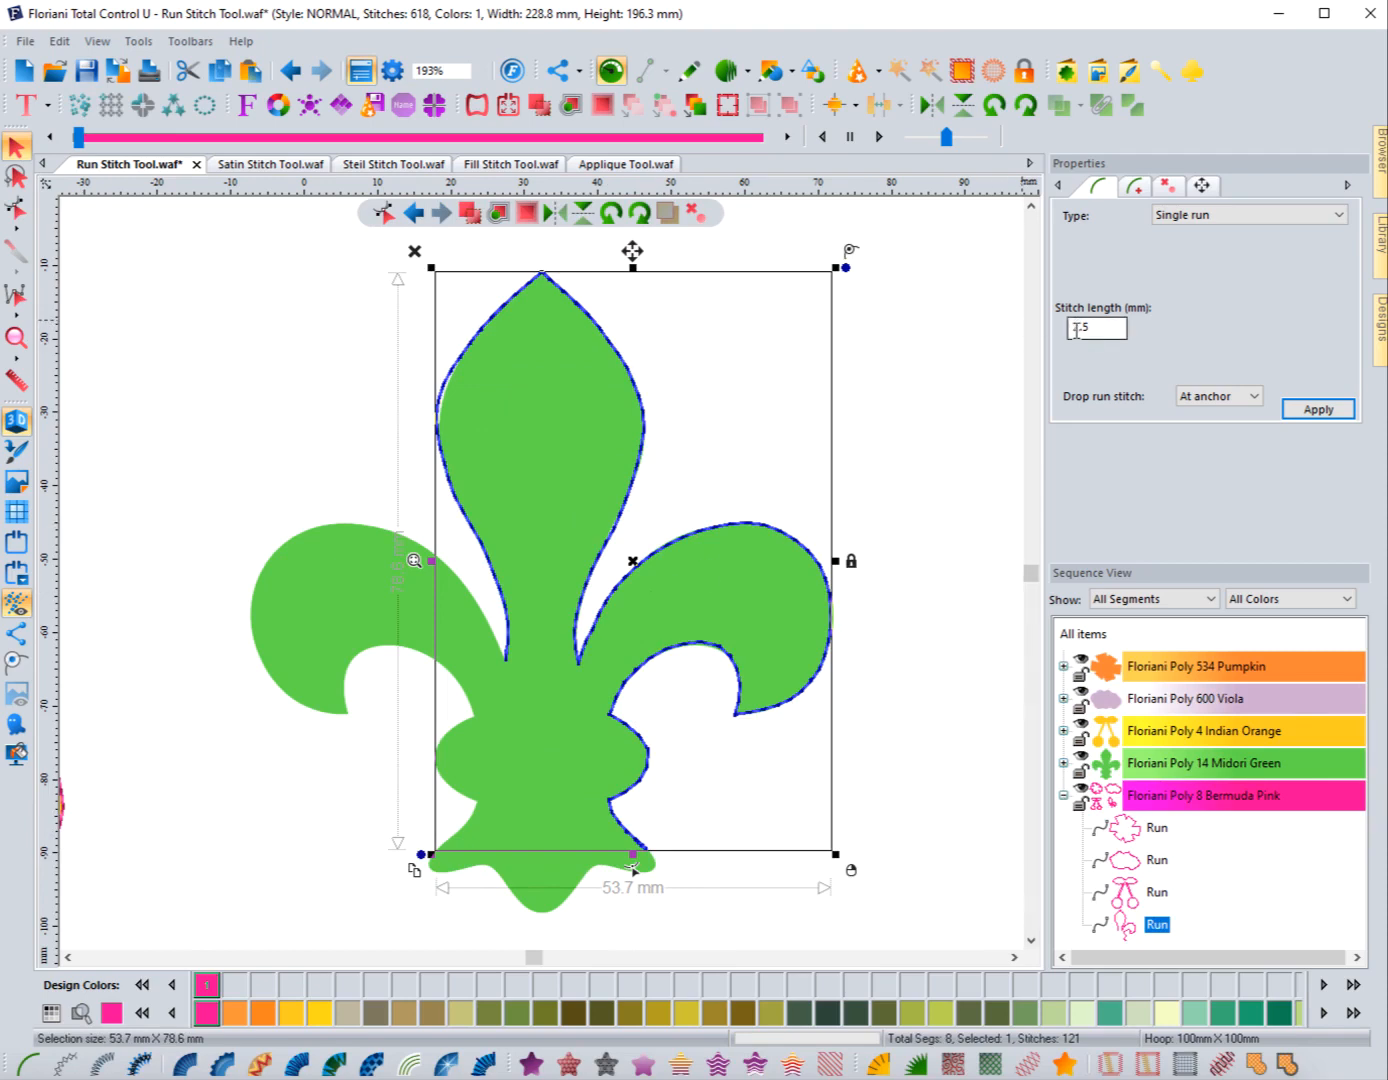
pyautogui.click(289, 474)
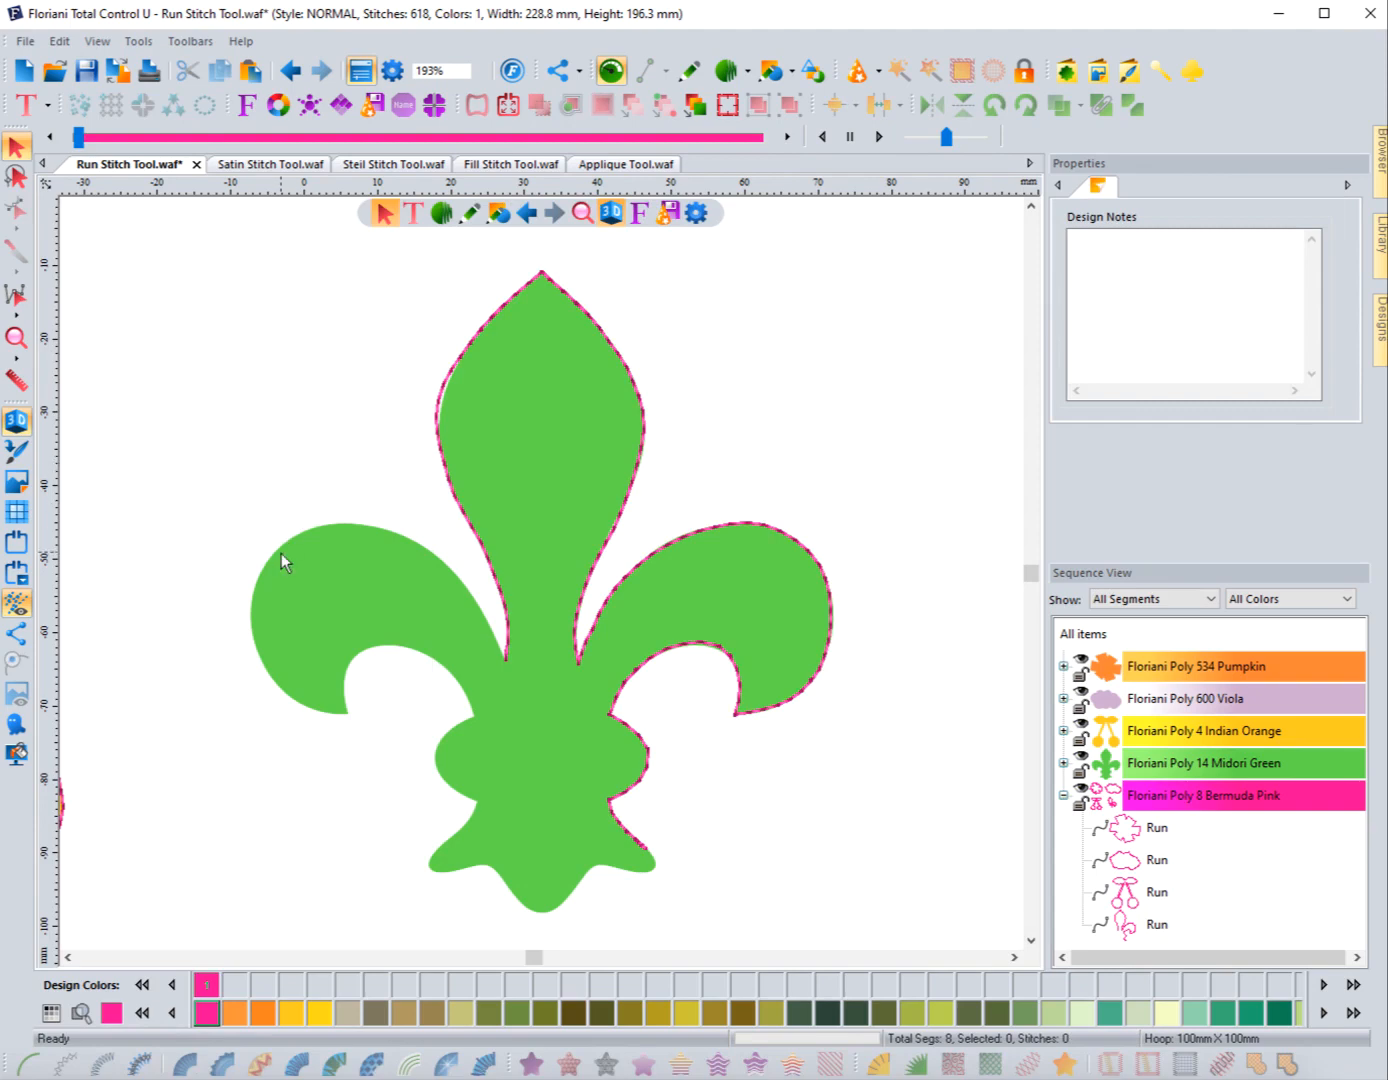
pyautogui.scroll(-4, 280, 553)
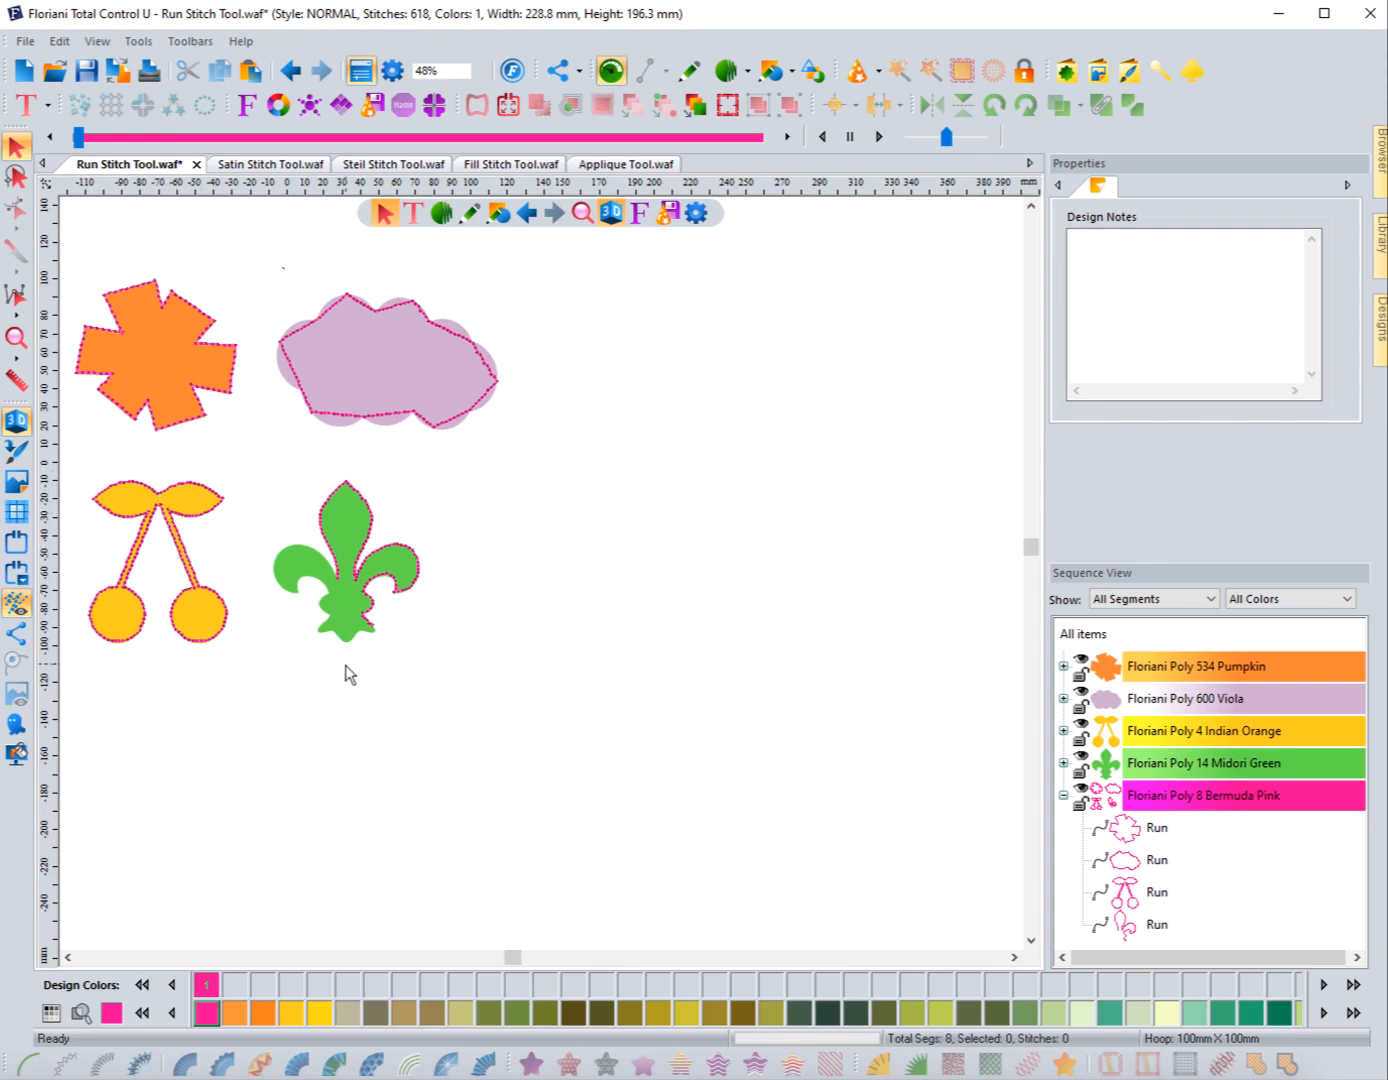
pyautogui.click(16, 340)
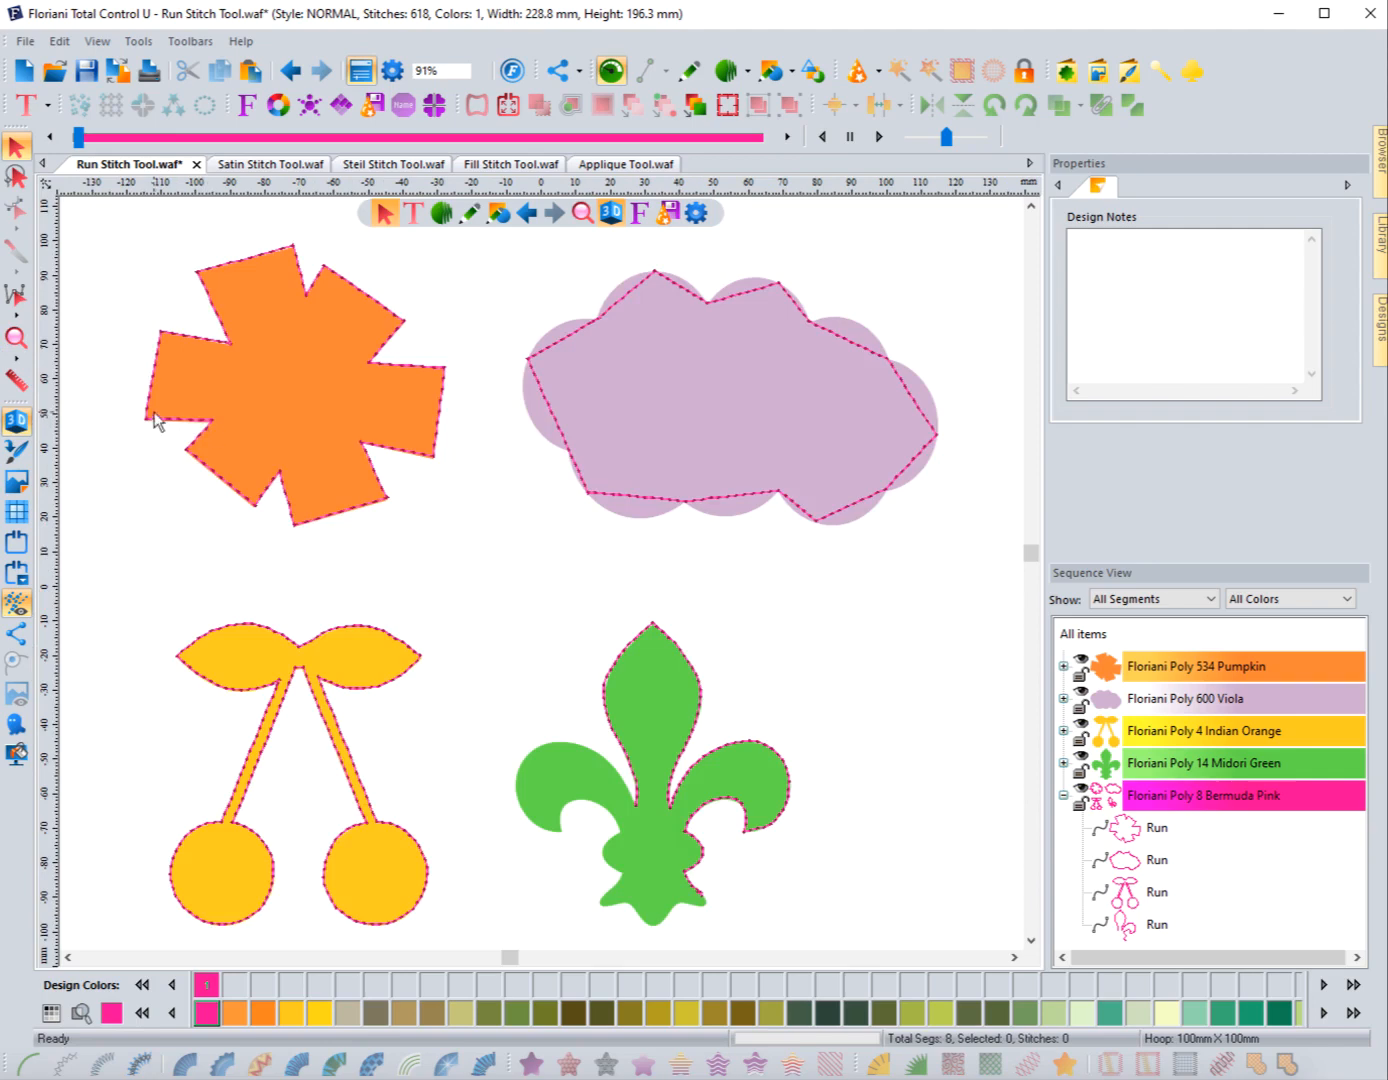